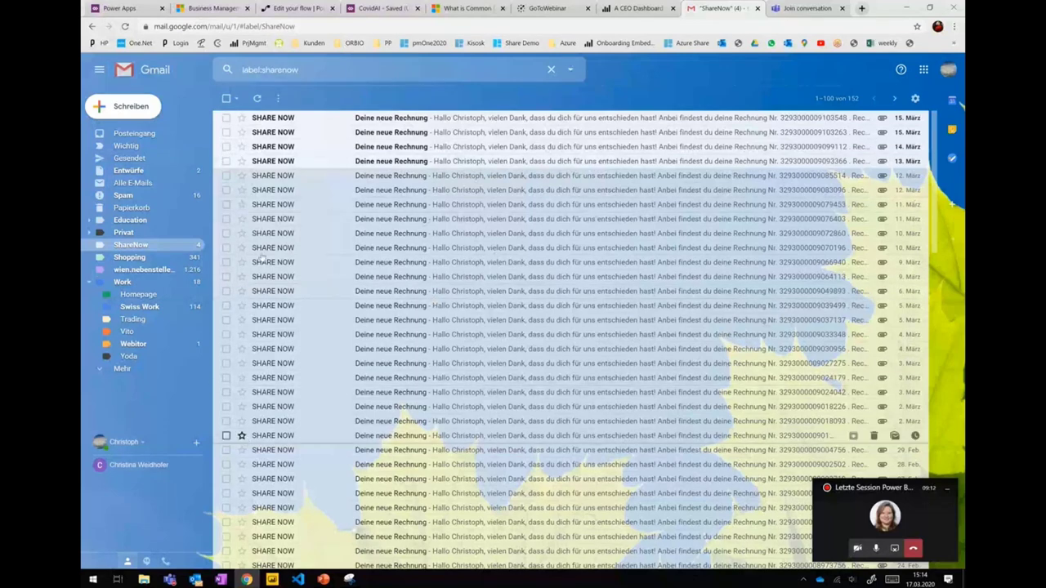
- Open invoice e-mails under the ShareNow label and check the invoice amount in the 14 March message
{"action": "left_click", "coordinate": [300, 176]}
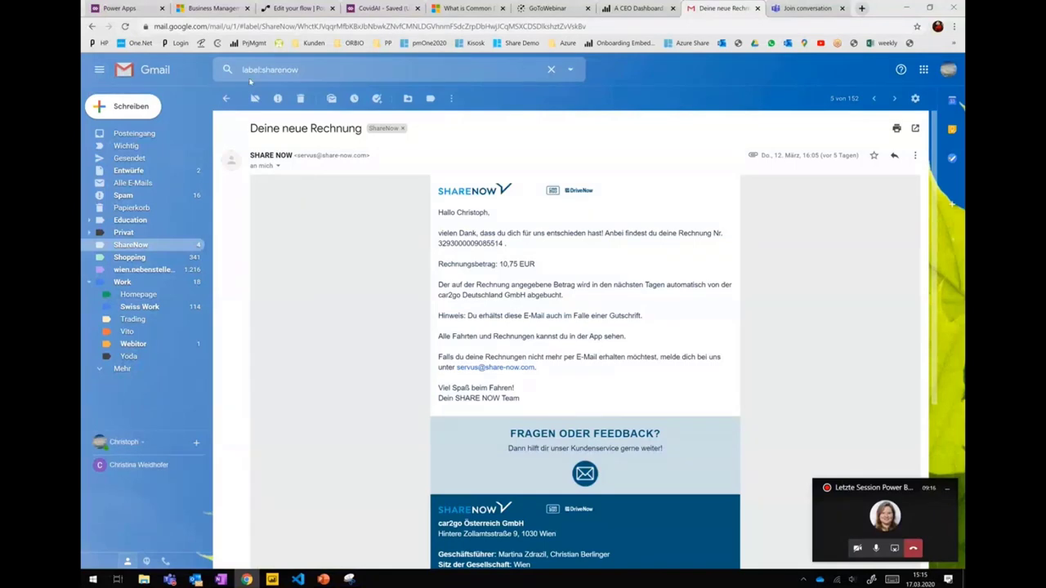
{"action": "left_click", "coordinate": [227, 98]}
{"action": "left_click", "coordinate": [278, 149]}
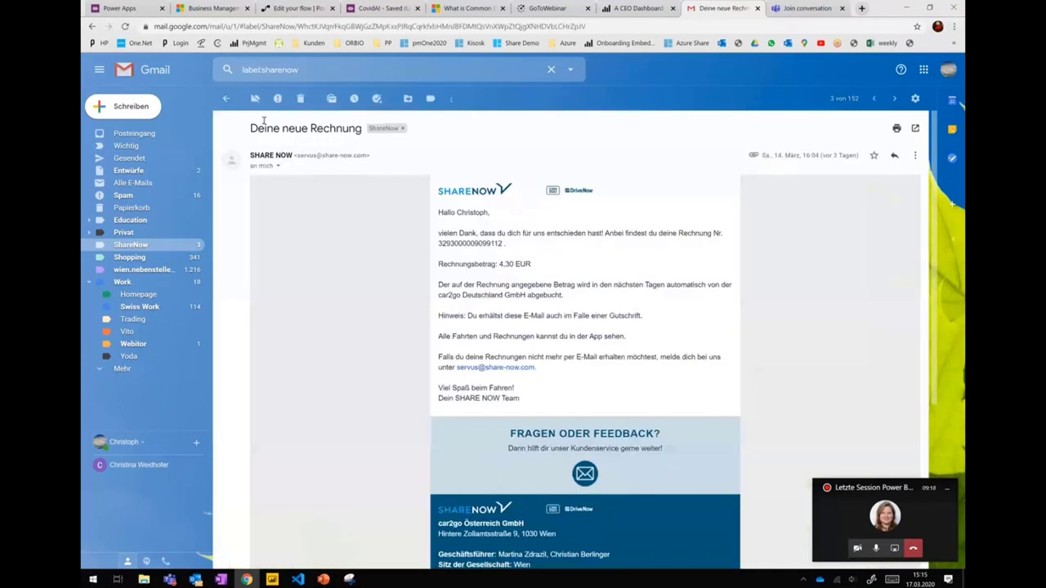
{"action": "left_click", "coordinate": [226, 98]}
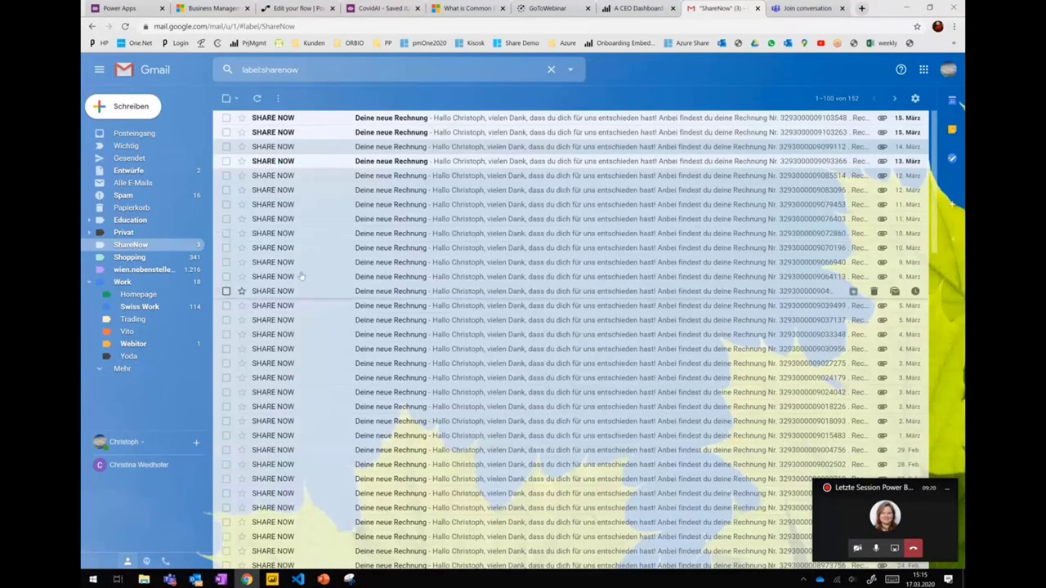
{"action": "left_click", "coordinate": [455, 149]}
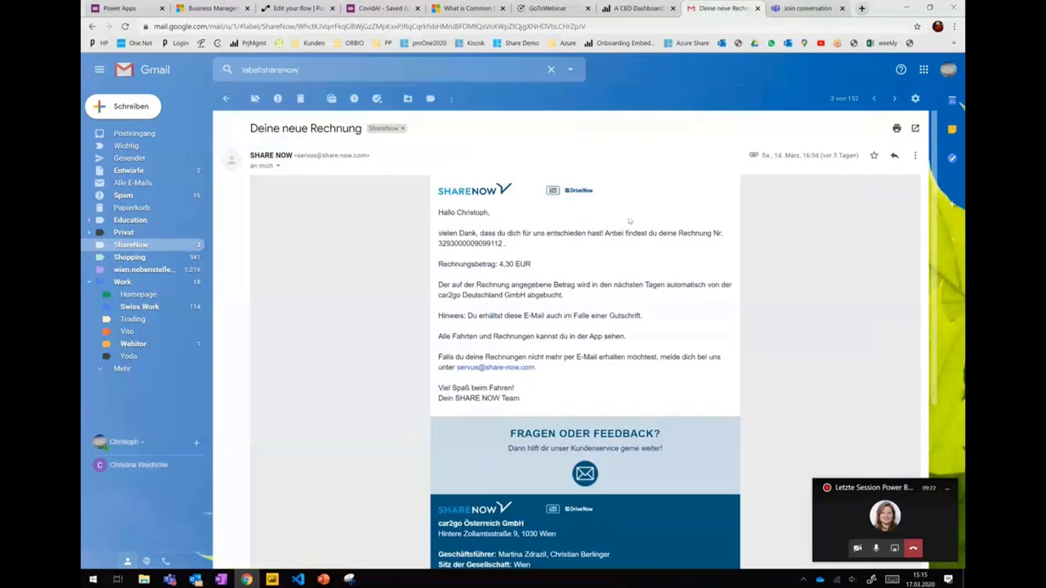
{"action": "double_click", "coordinate": [465, 264]}
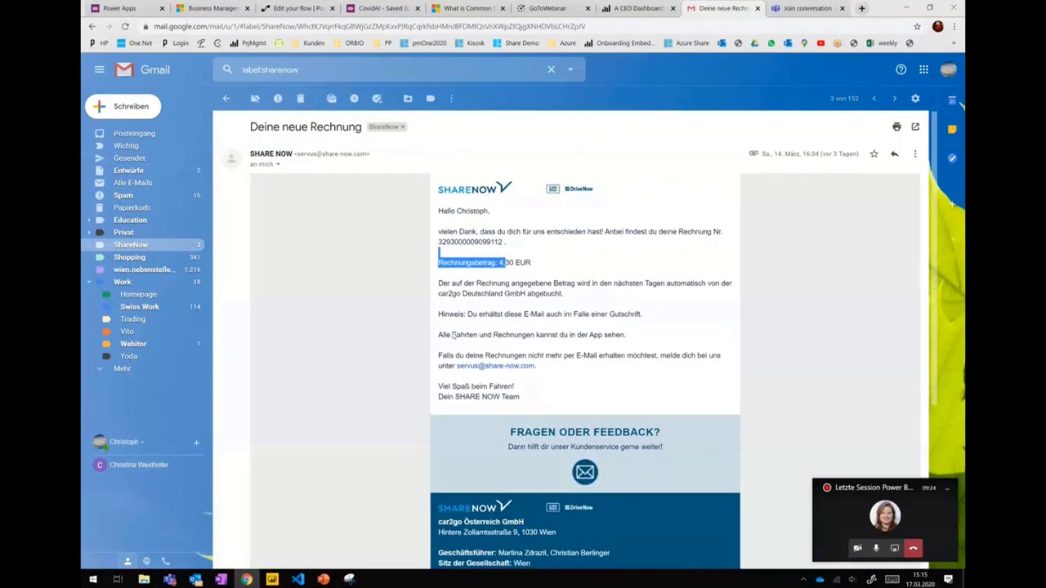
- Open the PDF invoice attached to the 14 March e-mail, review its recipient and invoice details, and close the preview
{"action": "scroll", "coordinate": [454, 336], "scroll_direction": "down", "scroll_amount": 3}
{"action": "left_click", "coordinate": [292, 452]}
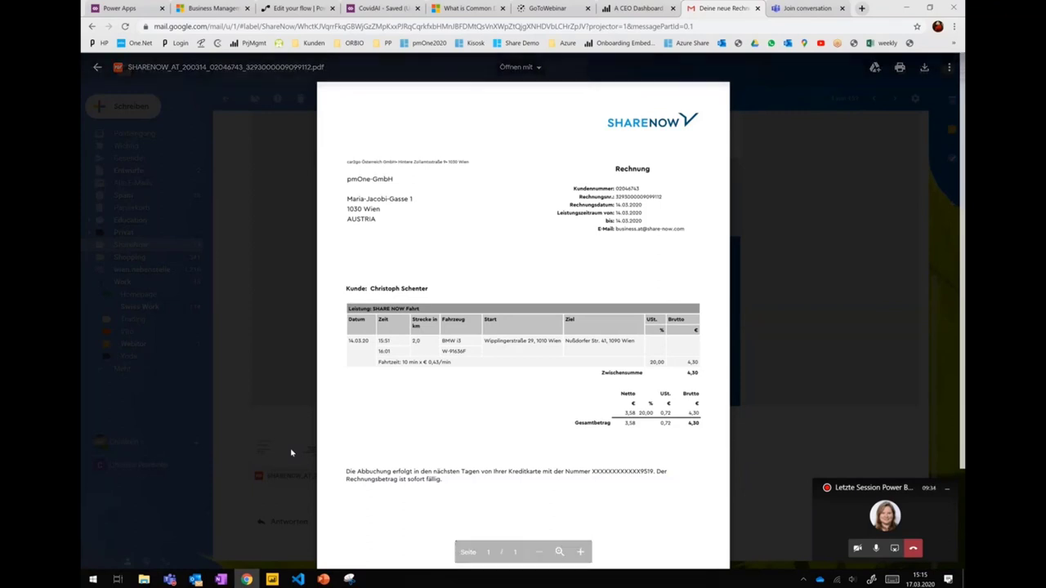
{"action": "left_click_drag", "start_coordinate": [352, 180], "coordinate": [656, 241]}
{"action": "left_click", "coordinate": [741, 423]}
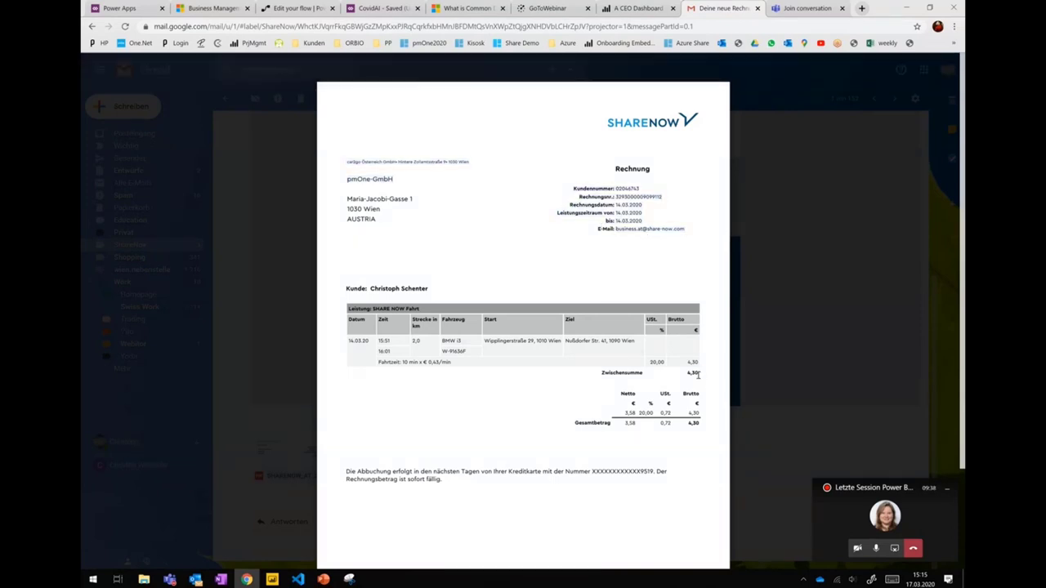
{"action": "left_click", "coordinate": [809, 305]}
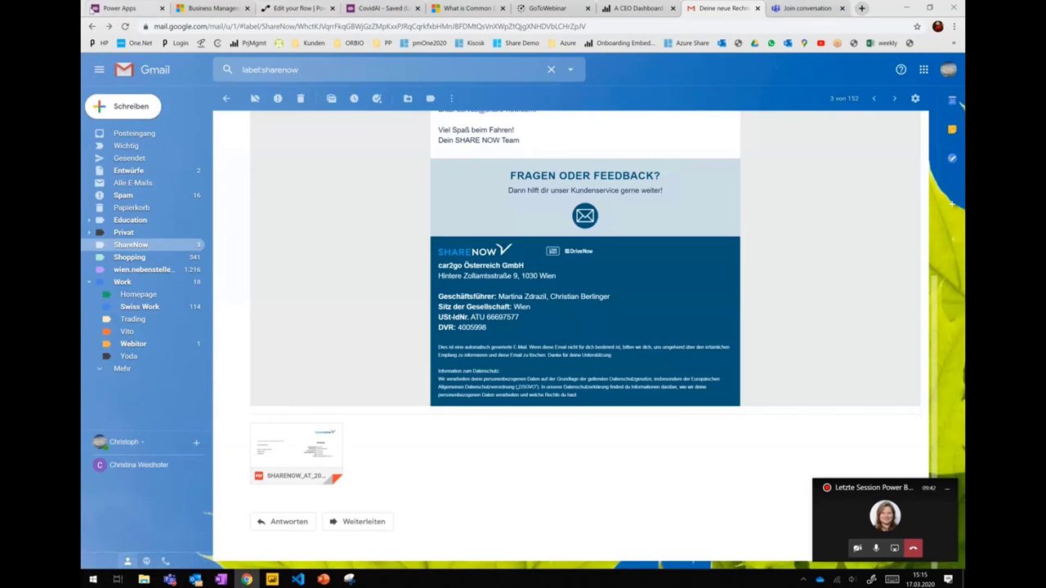
- Switch to Power Apps and open the list of AI Builder models
{"action": "left_click", "coordinate": [118, 8]}
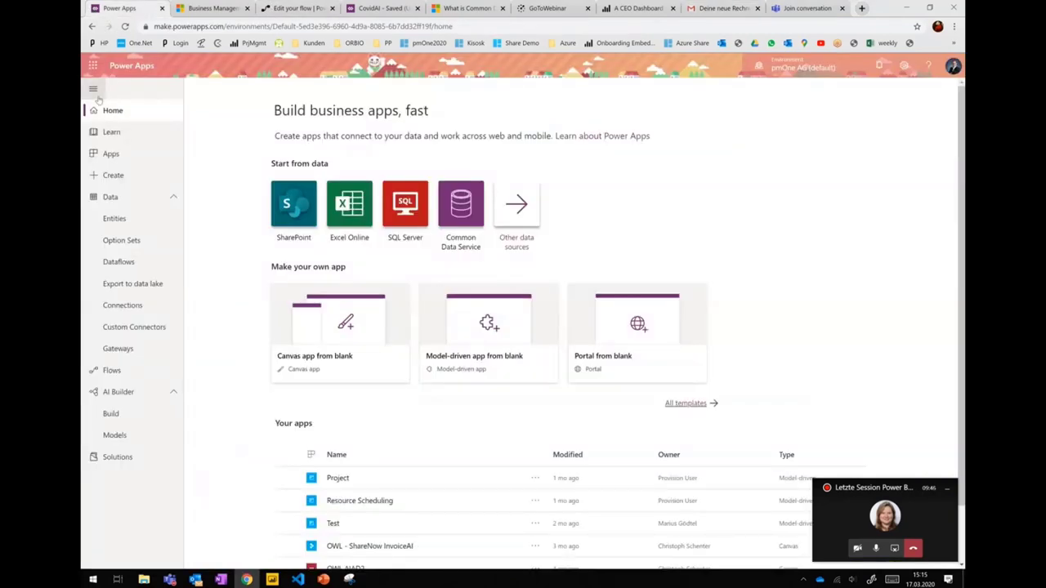
{"action": "left_click_drag", "start_coordinate": [222, 26], "coordinate": [107, 28]}
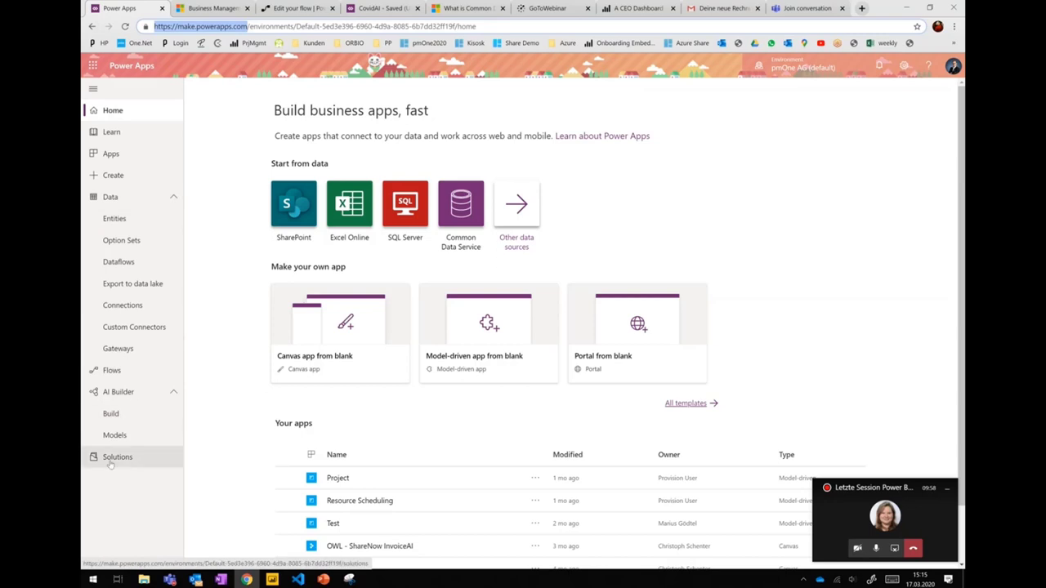
{"action": "left_click", "coordinate": [116, 401]}
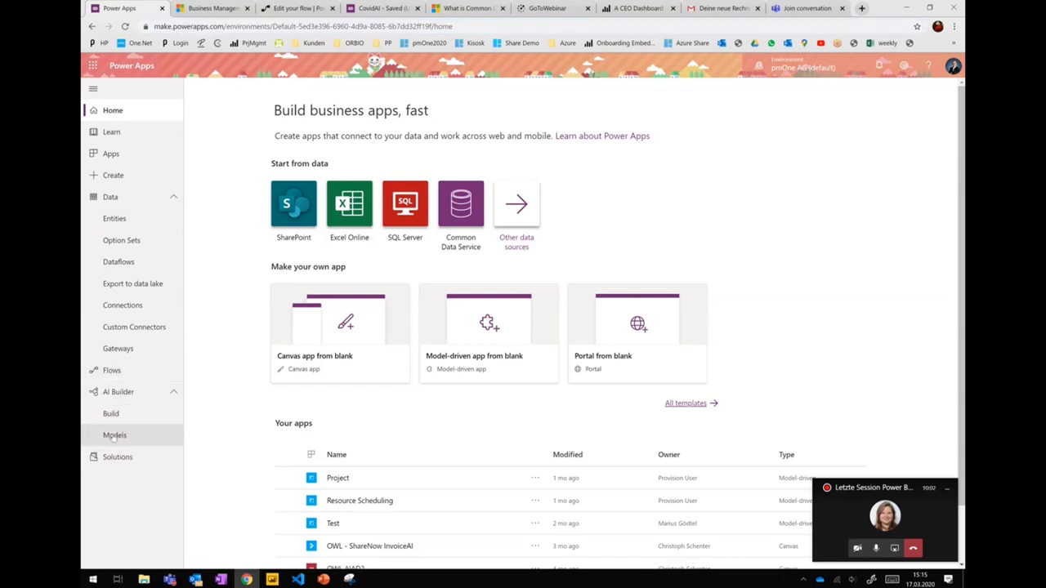
{"action": "left_click", "coordinate": [114, 436]}
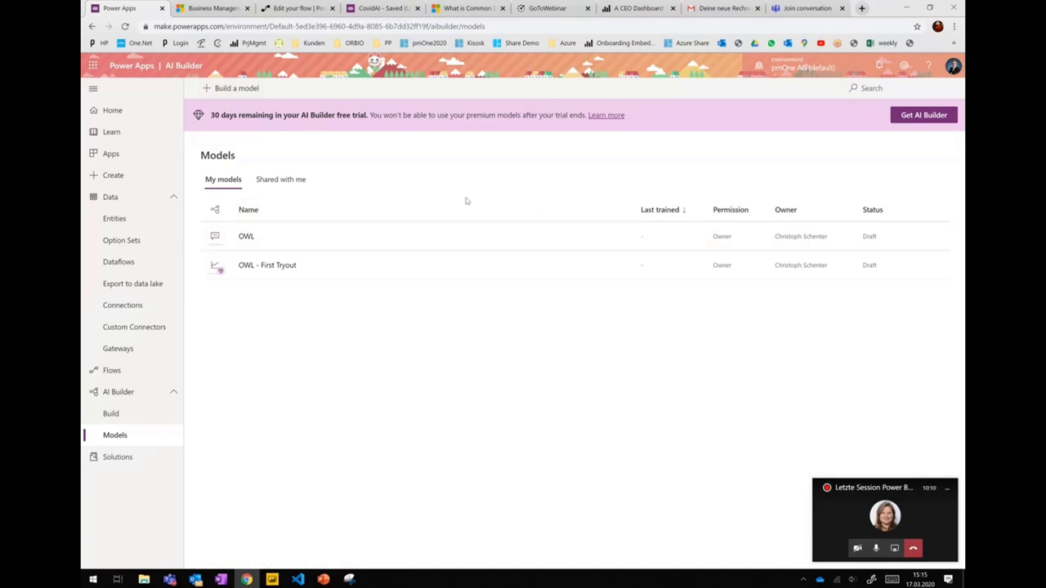
- Start a new Form Processing model in AI Builder, name it "PowerBI Days", and check which documents it needs
{"action": "left_click", "coordinate": [127, 413]}
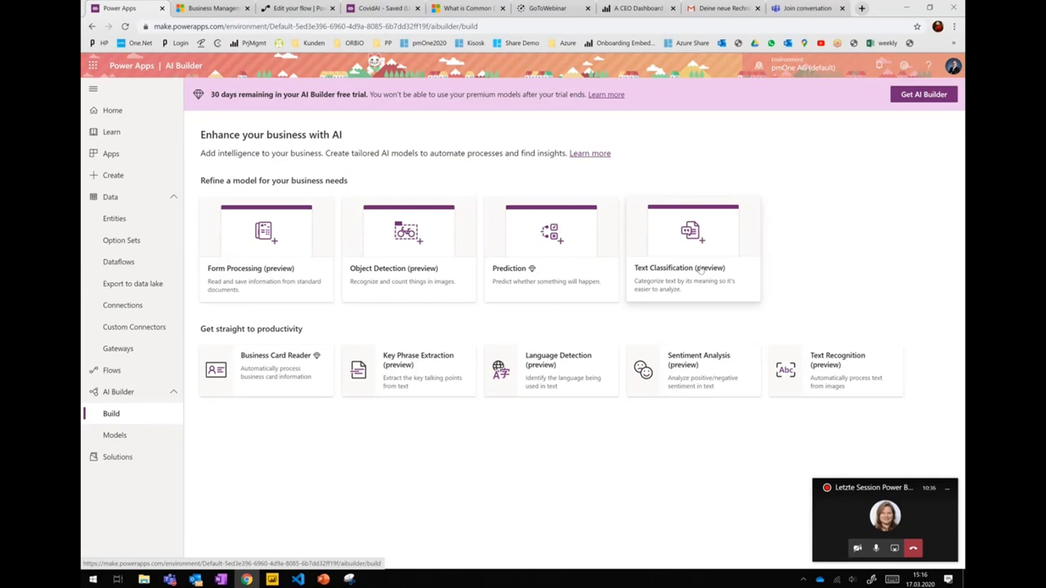
{"action": "left_click", "coordinate": [261, 251]}
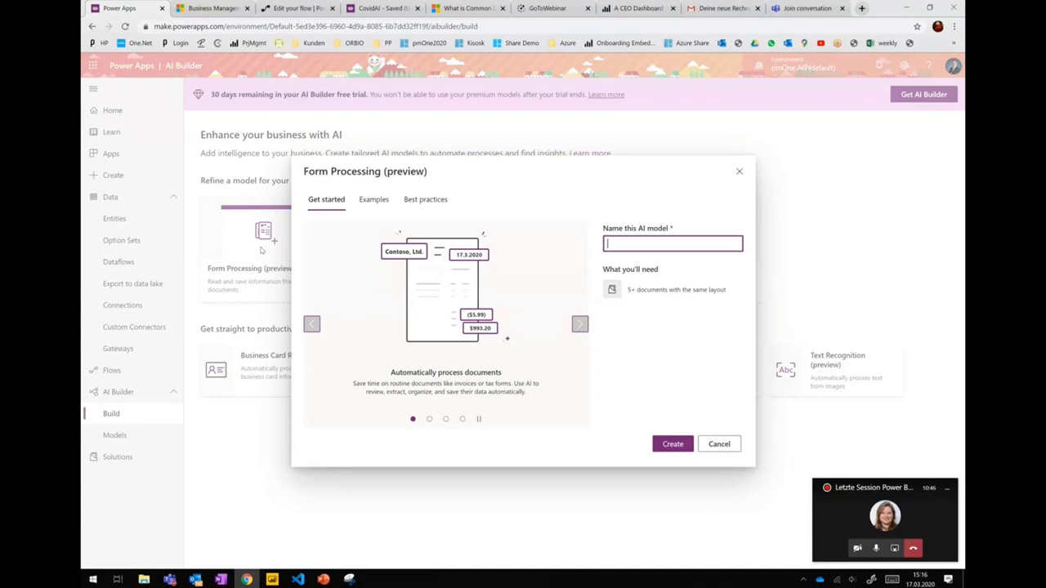
{"action": "type", "text": "POwer"}
{"action": "type", "text": "erBI"}
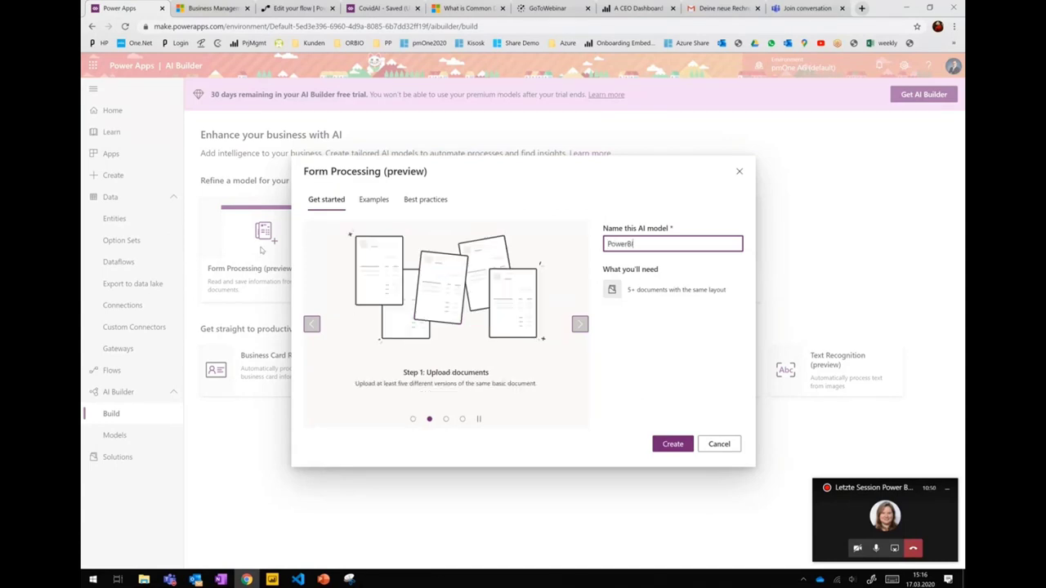
{"action": "type", "text": " Days"}
{"action": "left_click_drag", "start_coordinate": [630, 290], "coordinate": [720, 290]}
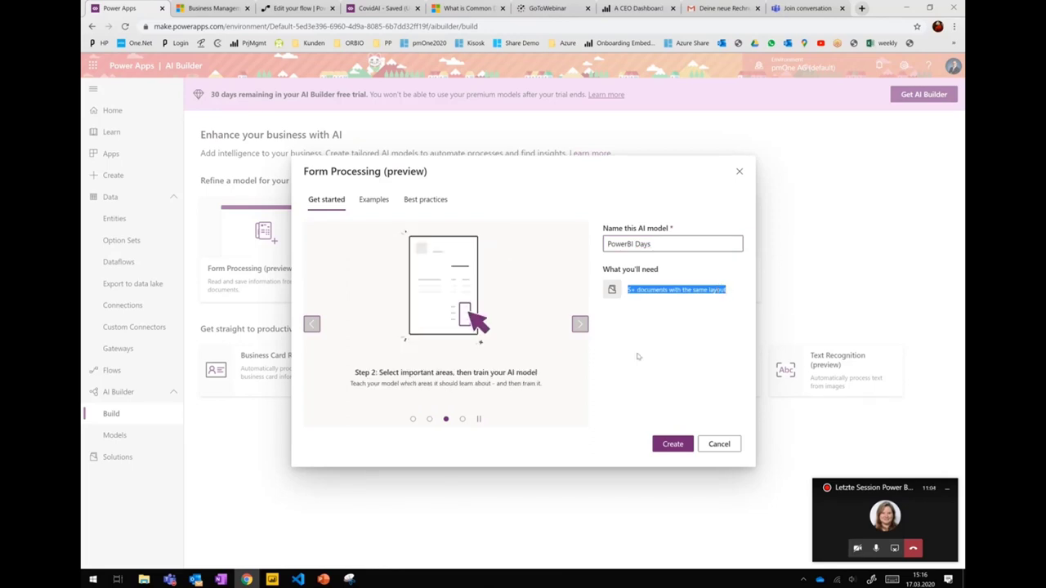
- Open the first car2go invoice PDF in the PowerBI DAys folder and examine its address, trip table and invoice header
{"action": "left_click", "coordinate": [146, 577]}
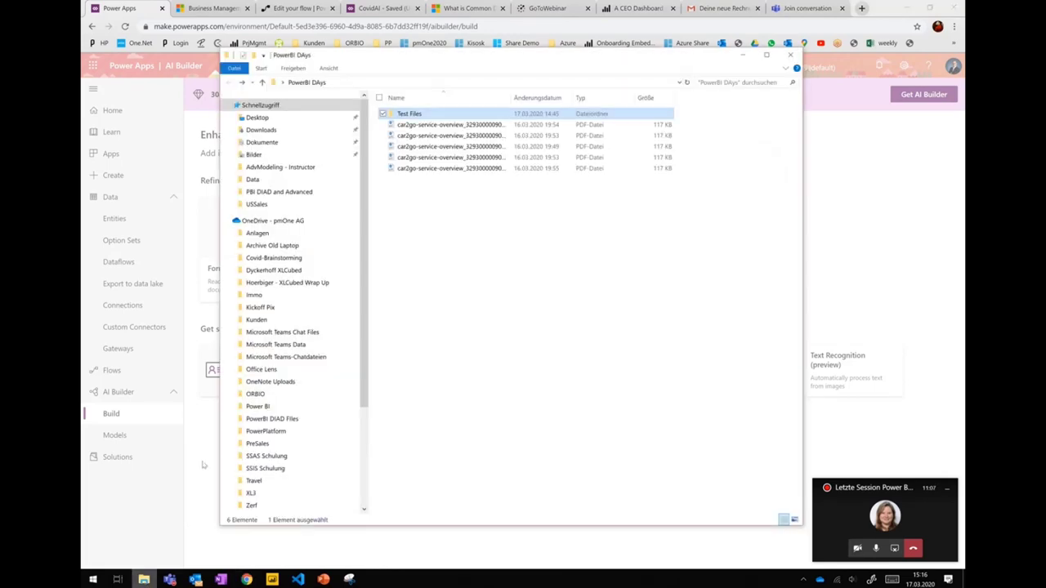
{"action": "left_click", "coordinate": [402, 126]}
{"action": "double_click", "coordinate": [401, 126]}
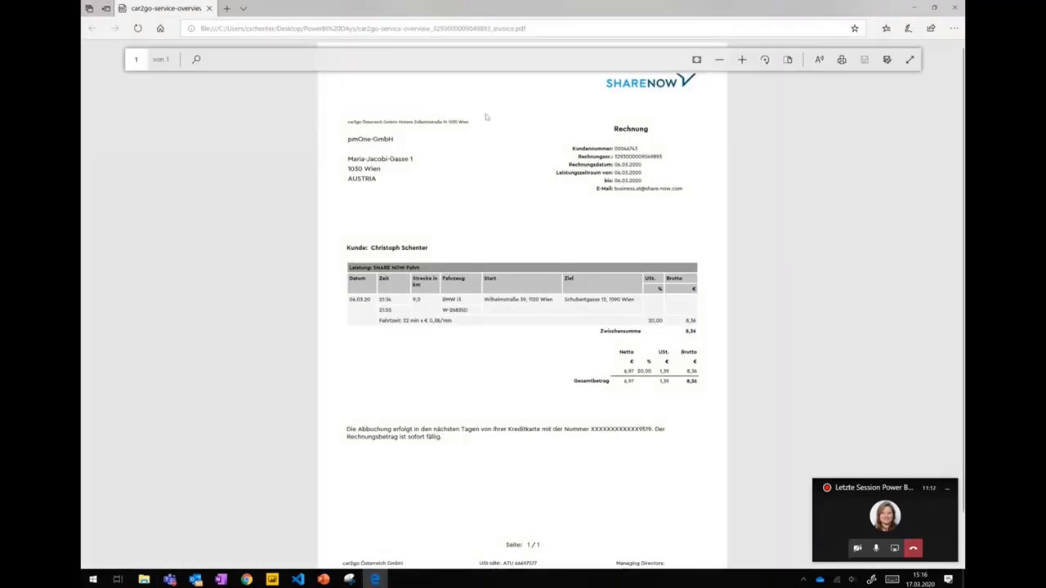
{"action": "left_click_drag", "start_coordinate": [346, 154], "coordinate": [430, 210]}
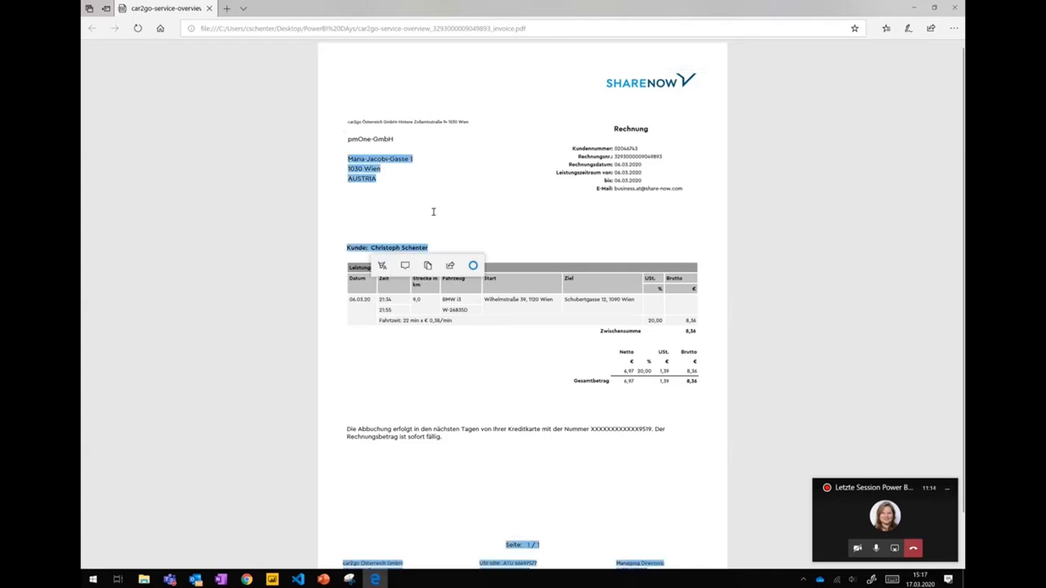
{"action": "left_click", "coordinate": [456, 203]}
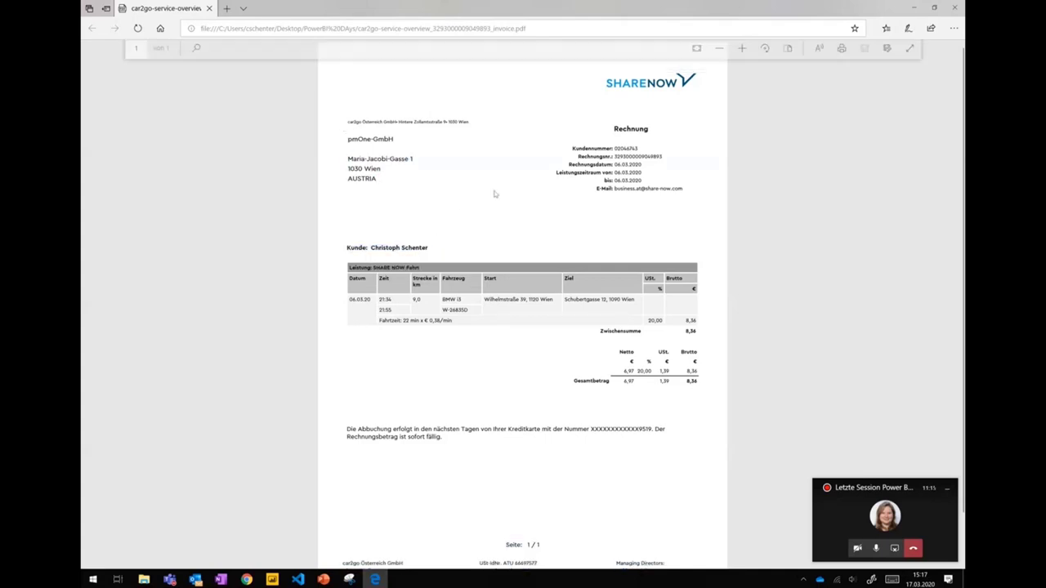
{"action": "double_click", "coordinate": [494, 299]}
{"action": "left_click", "coordinate": [397, 280]}
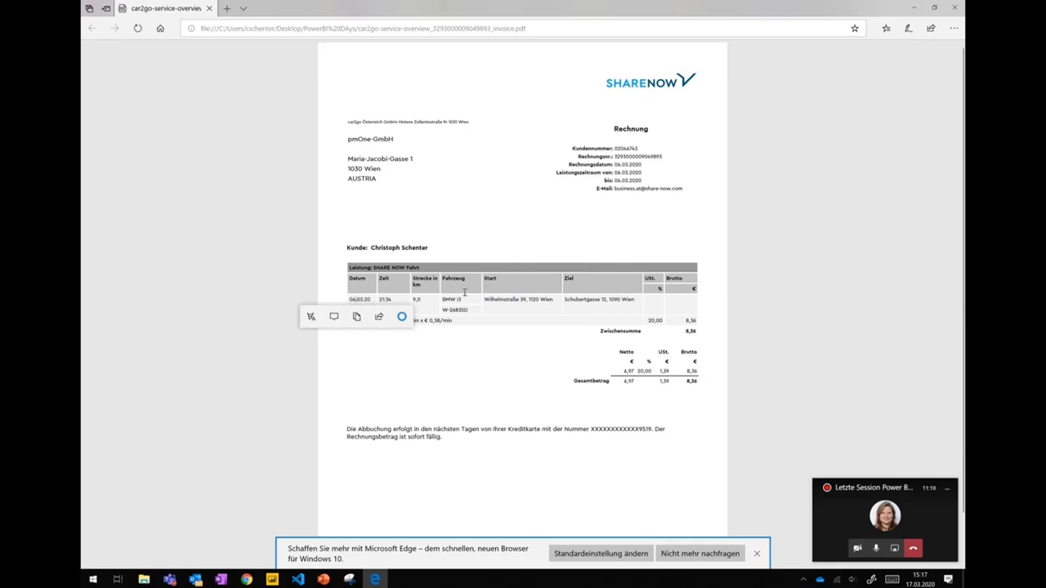
{"action": "left_click", "coordinate": [619, 144]}
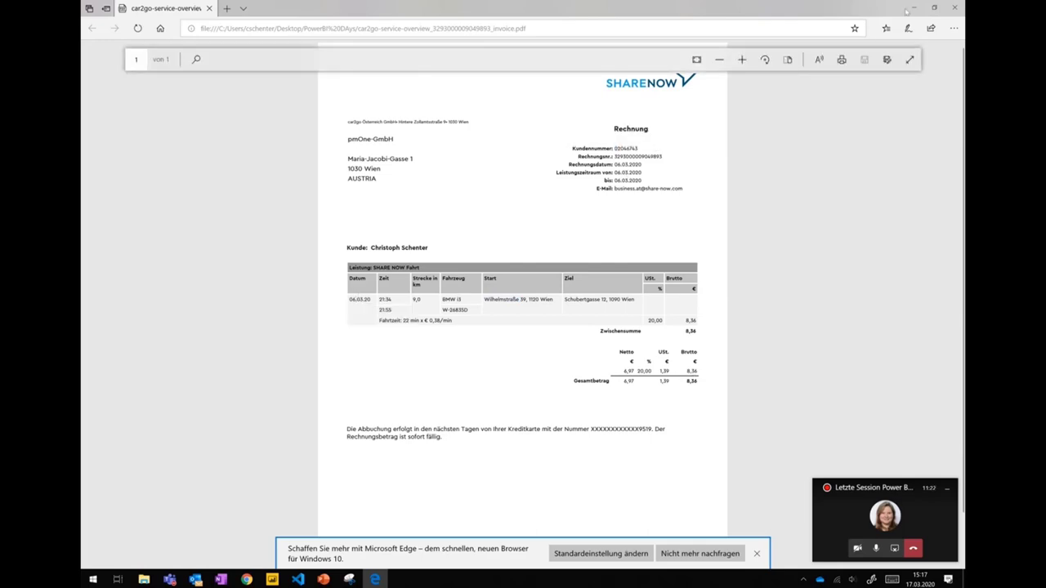
{"action": "left_click", "coordinate": [951, 10]}
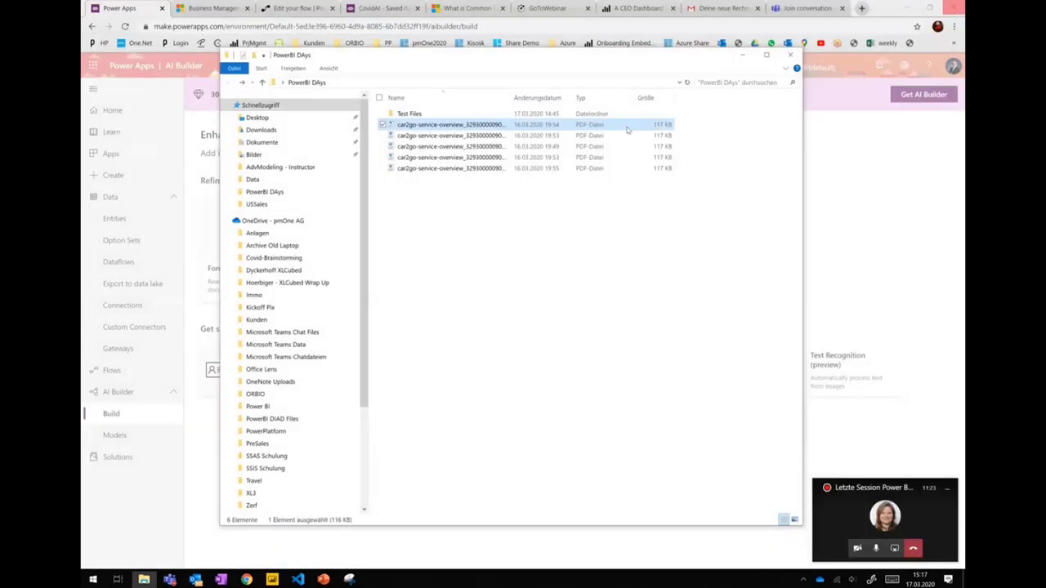
- Open the third car2go invoice PDF, check its gross total, close it and return to Power Apps
{"action": "double_click", "coordinate": [506, 145]}
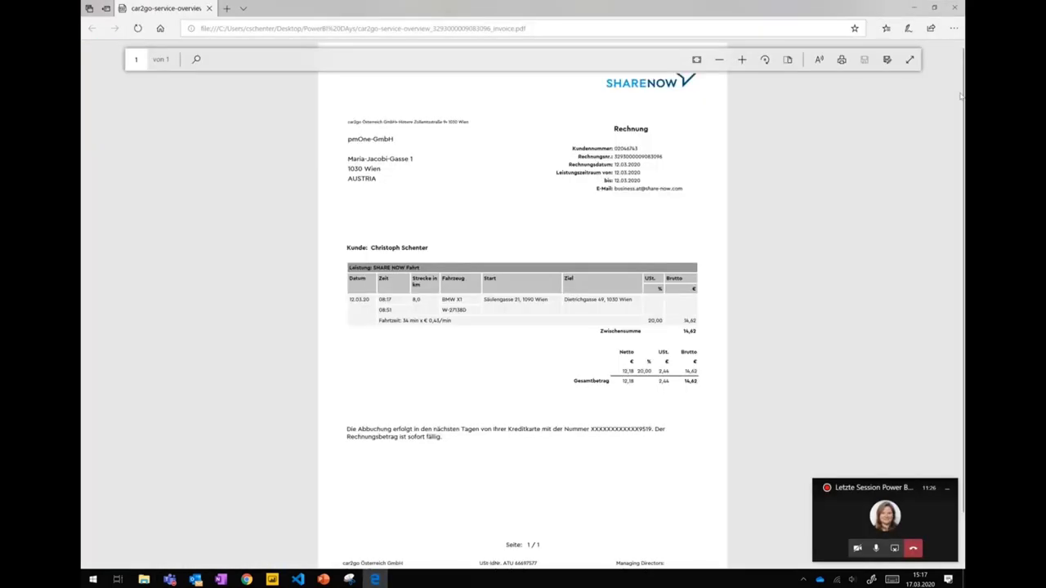
{"action": "left_click_drag", "start_coordinate": [683, 384], "coordinate": [704, 382]}
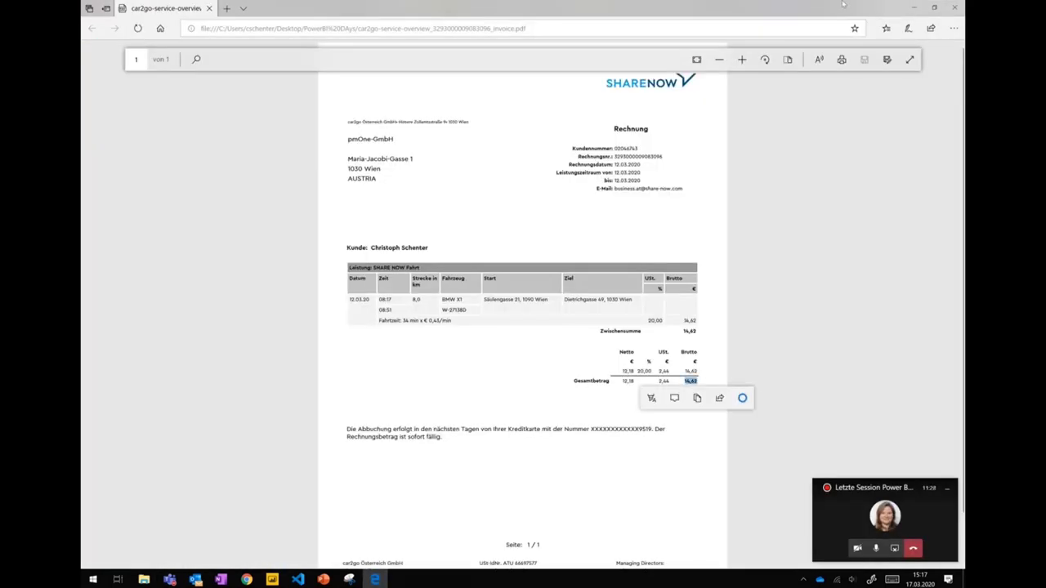
{"action": "left_click", "coordinate": [954, 8]}
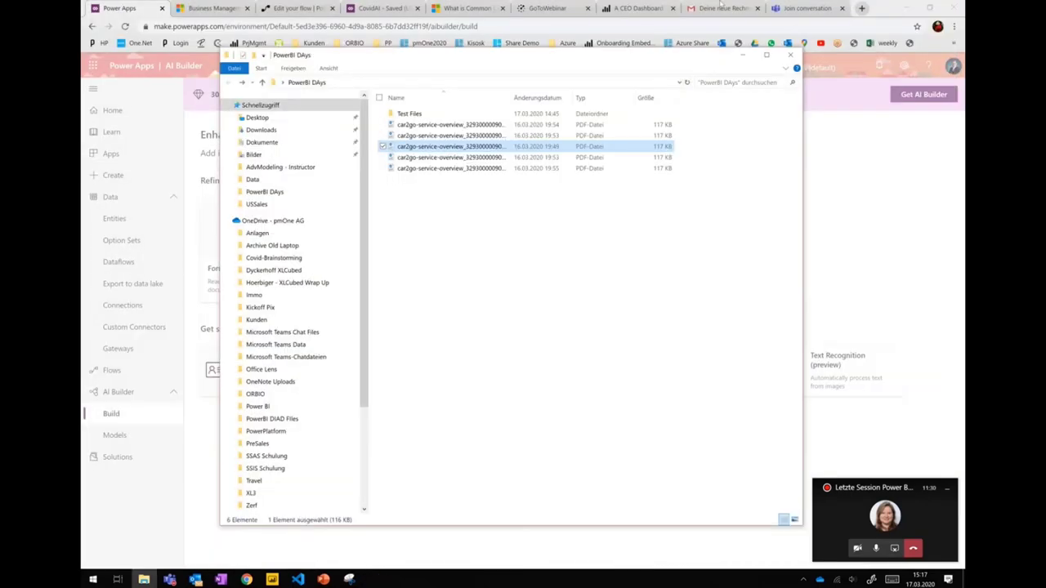
{"action": "left_click", "coordinate": [907, 215]}
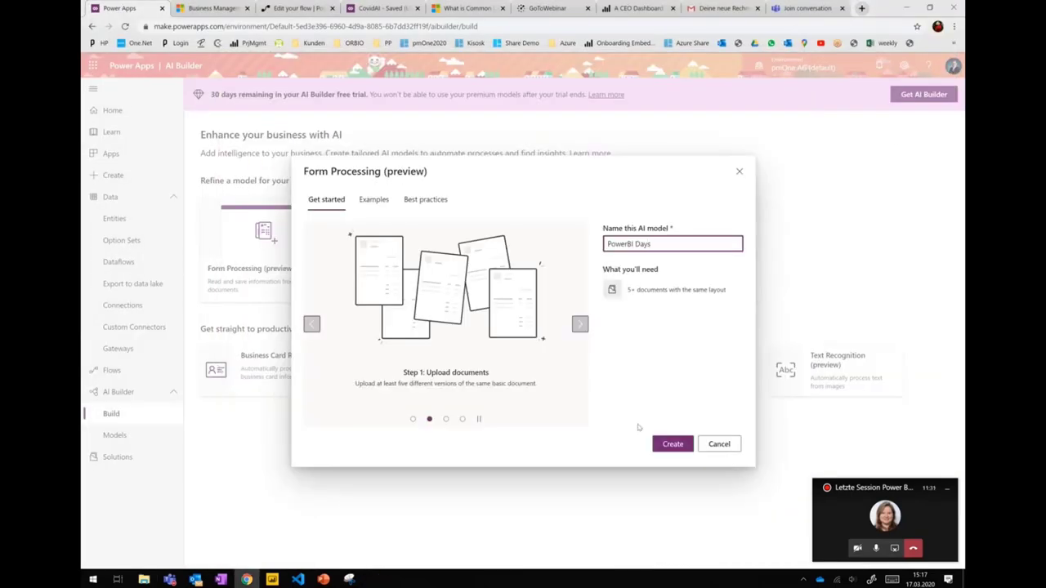
- Create the model and select all five car2go invoice PDFs from the desktop's PowerBI DAys folder as example documents for upload
{"action": "left_click", "coordinate": [679, 444]}
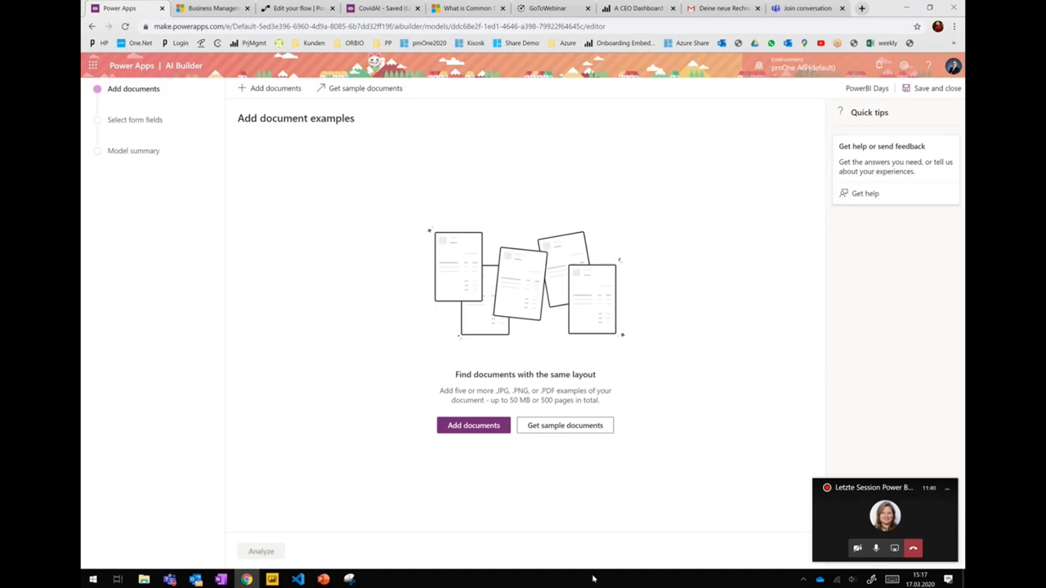
{"action": "left_click", "coordinate": [498, 426]}
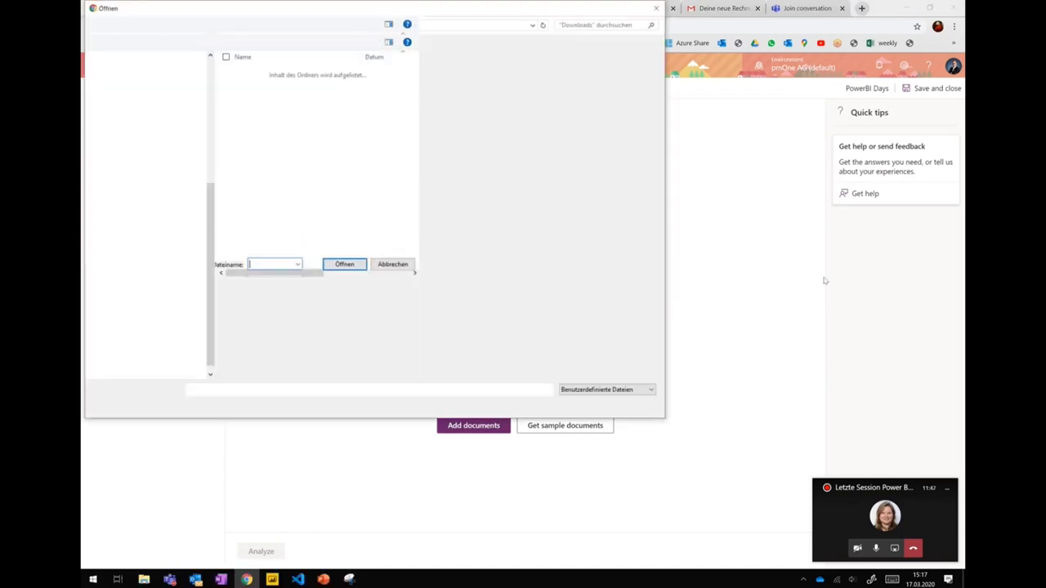
{"action": "left_click", "coordinate": [123, 56]}
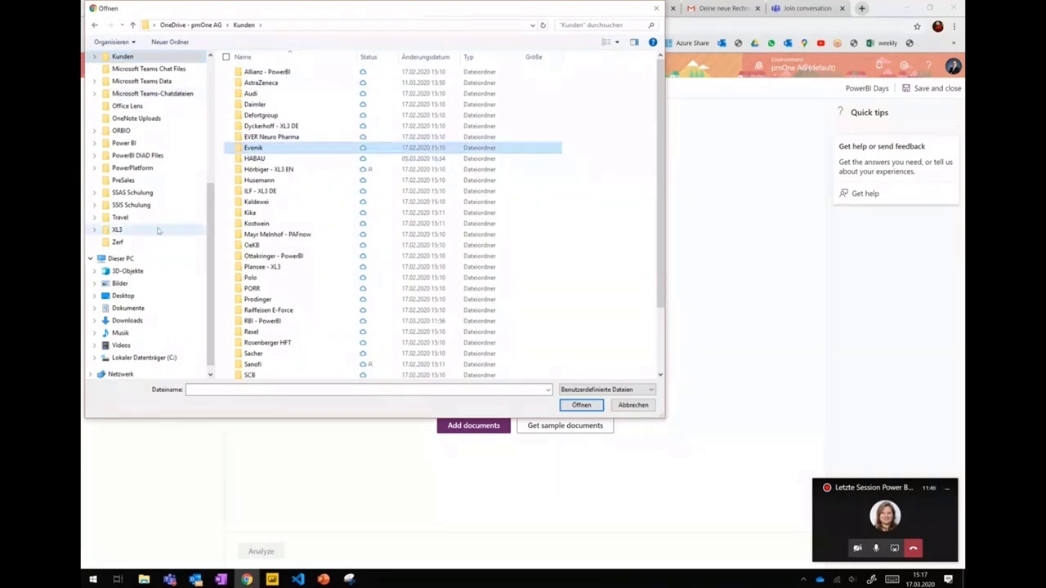
{"action": "left_click", "coordinate": [131, 295]}
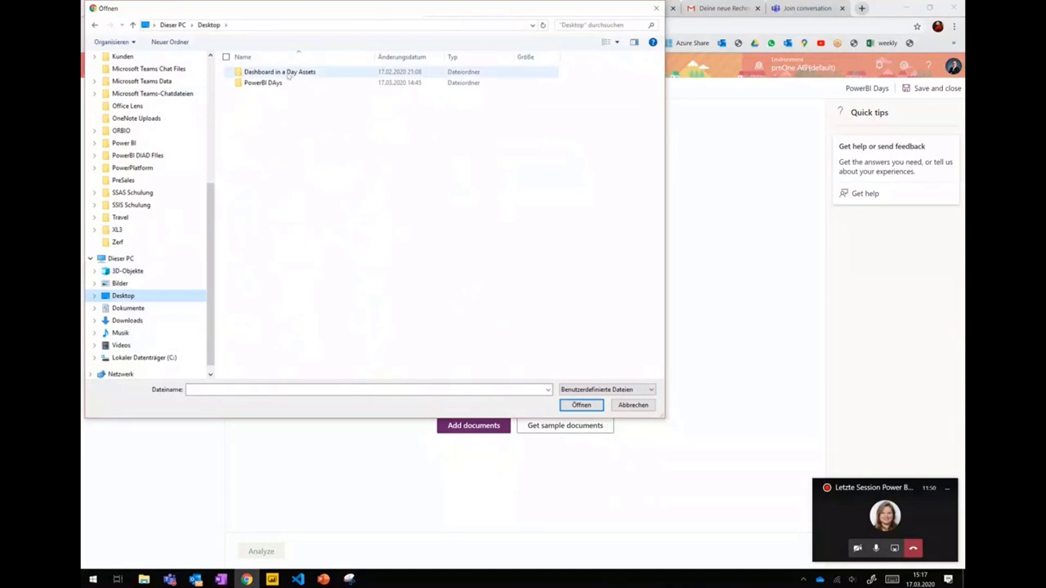
{"action": "left_click", "coordinate": [286, 75]}
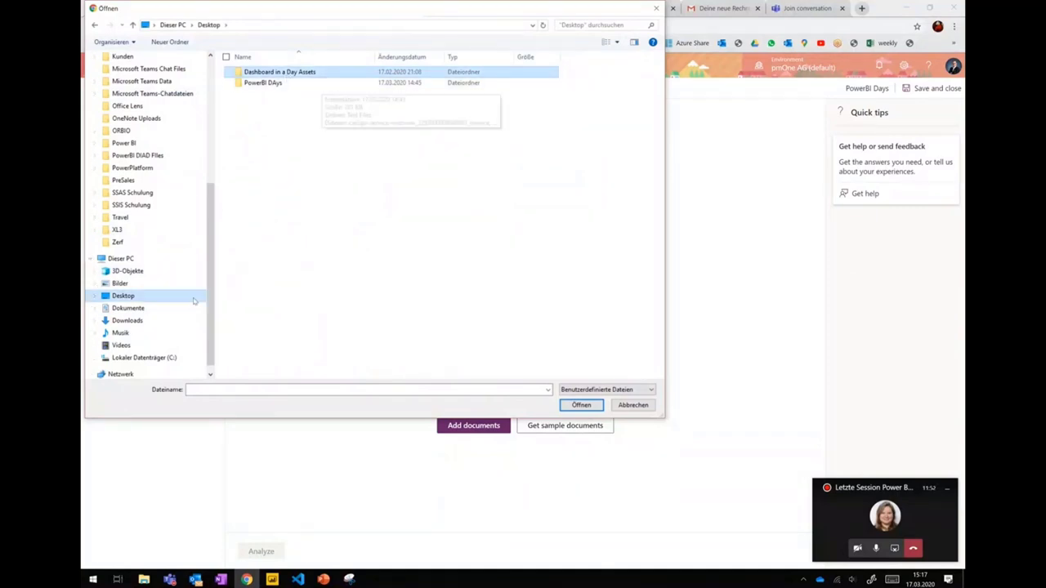
{"action": "double_click", "coordinate": [284, 84]}
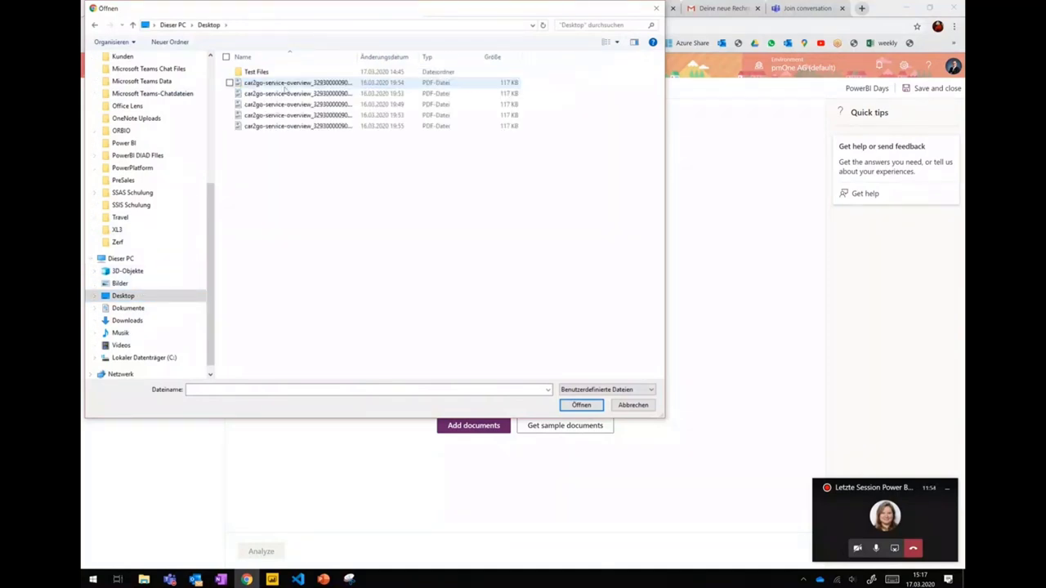
{"action": "left_click", "coordinate": [286, 85]}
{"action": "left_click", "coordinate": [301, 126], "text": "shift"}
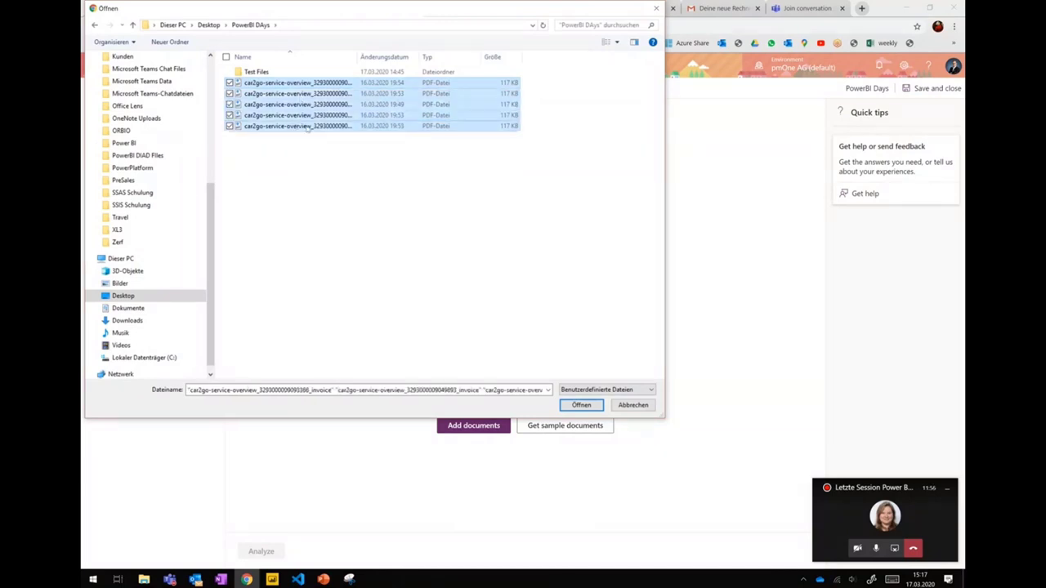
{"action": "left_click", "coordinate": [580, 405]}
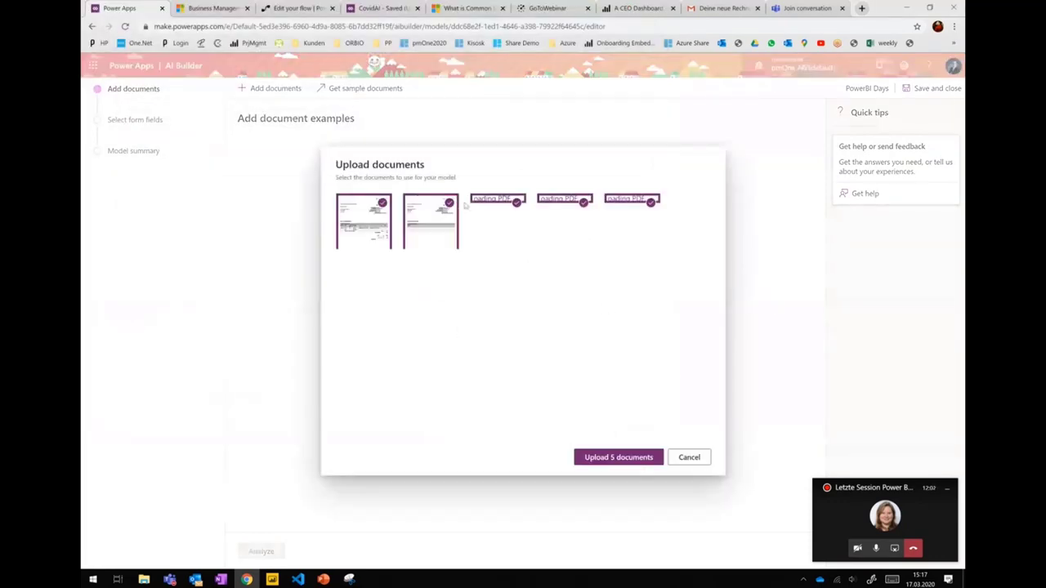
- Upload the five selected invoice documents and analyze them for the model
{"action": "left_click", "coordinate": [619, 455]}
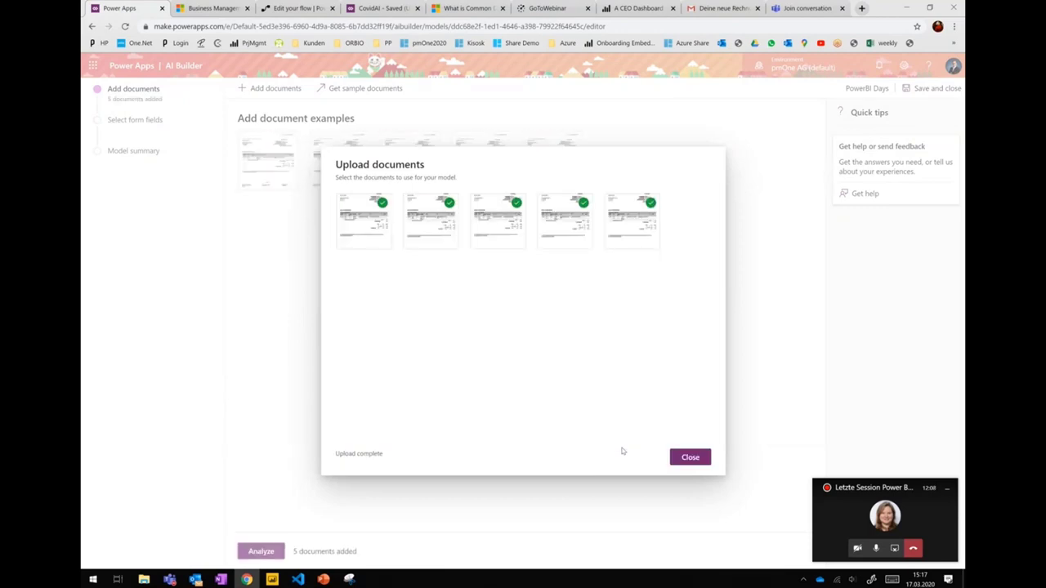
{"action": "left_click", "coordinate": [698, 459]}
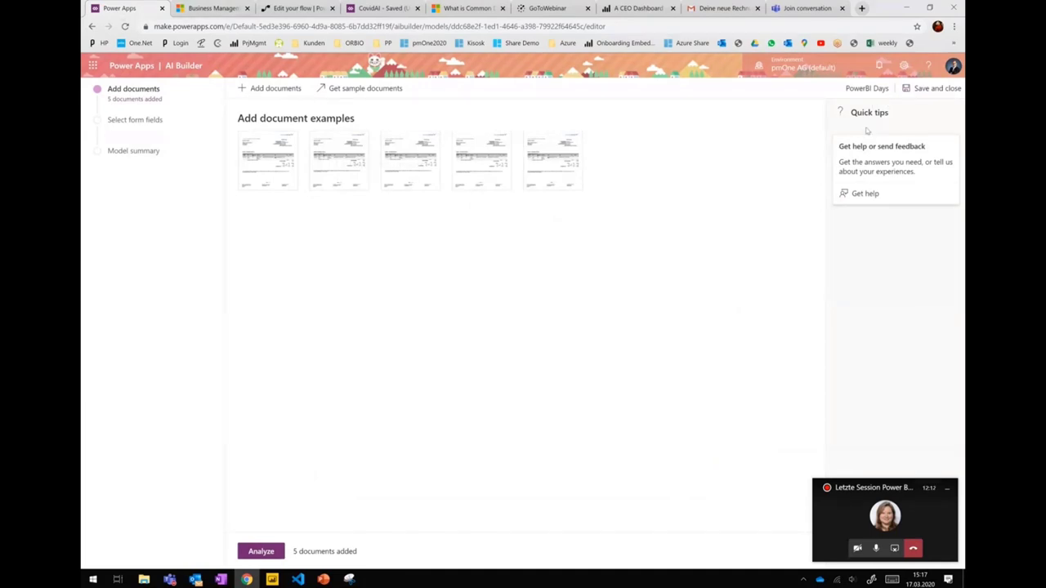
{"action": "left_click", "coordinate": [261, 551]}
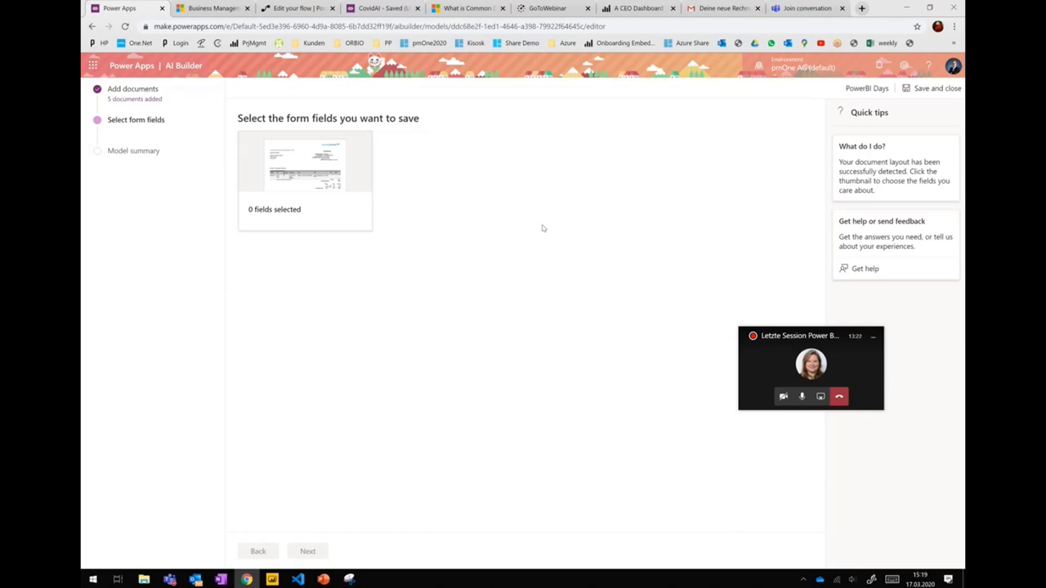
- Open the detected invoice layout and inspect the recognized kundennummer, Zwischensumme, Start and Datum fields
{"action": "left_click", "coordinate": [304, 172]}
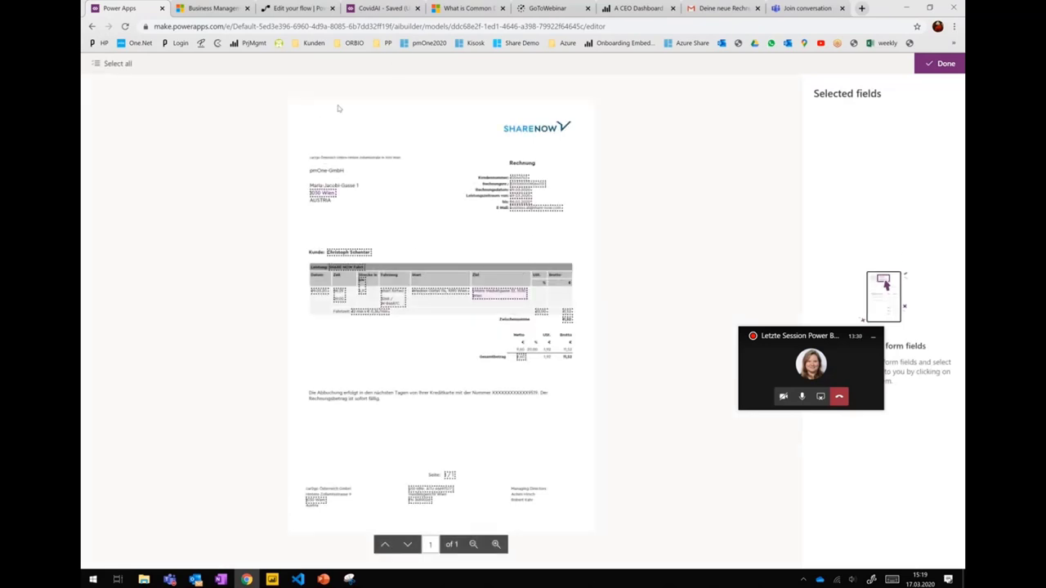
{"action": "left_click", "coordinate": [330, 201]}
{"action": "left_click", "coordinate": [519, 177]}
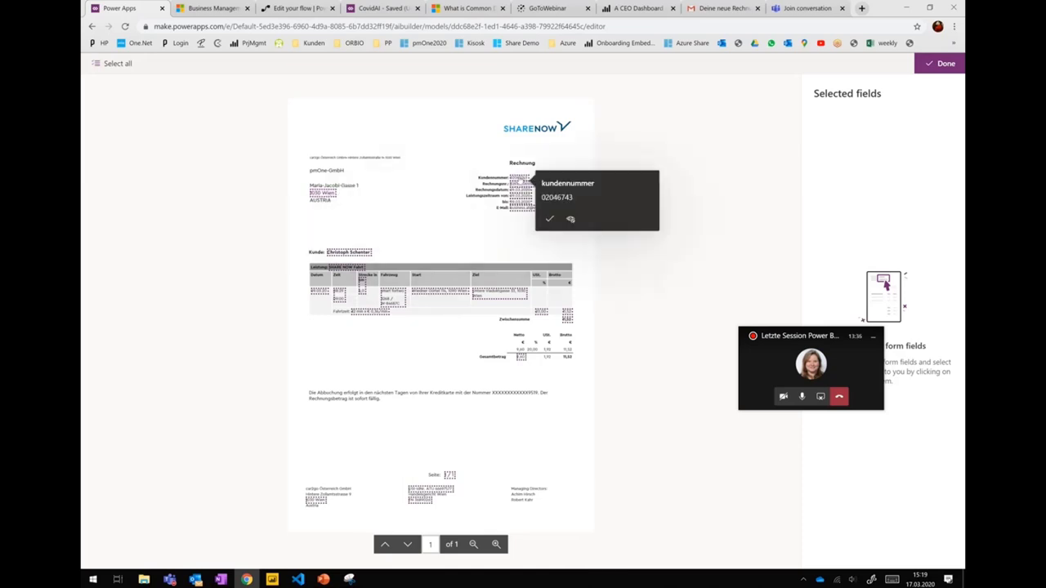
{"action": "left_click", "coordinate": [566, 317]}
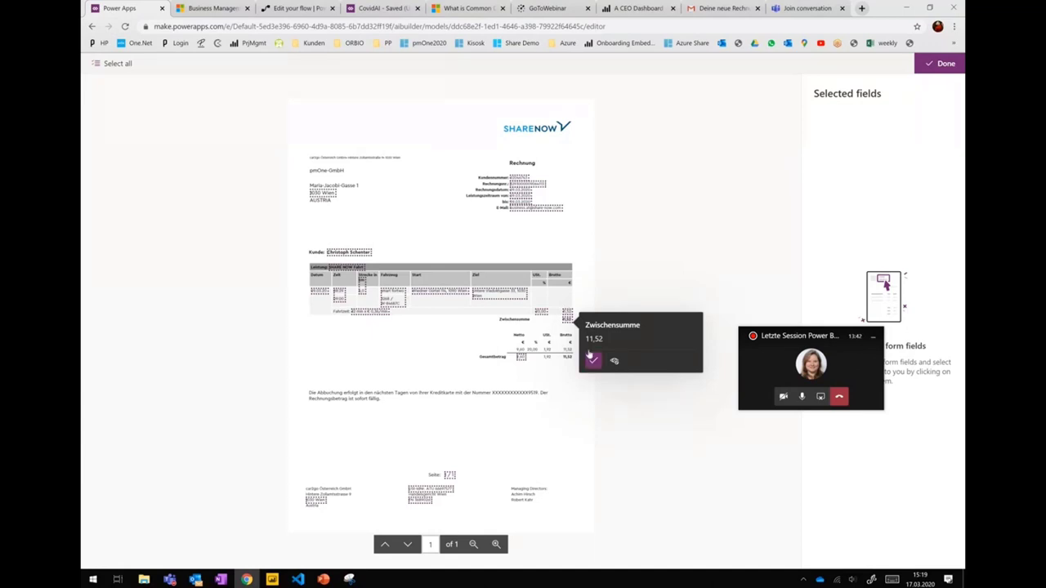
{"action": "left_click", "coordinate": [452, 299]}
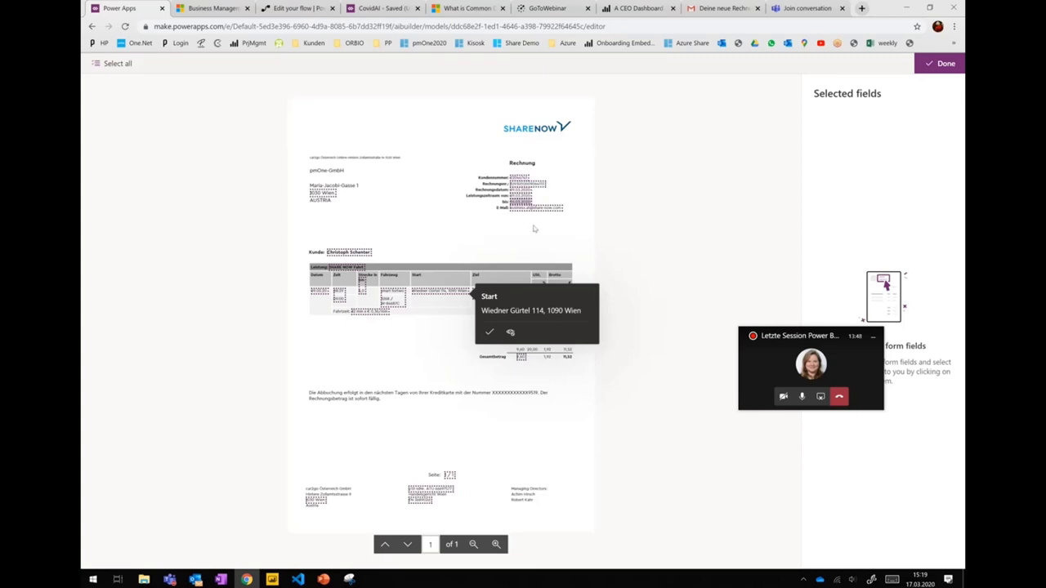
{"action": "left_click", "coordinate": [321, 292]}
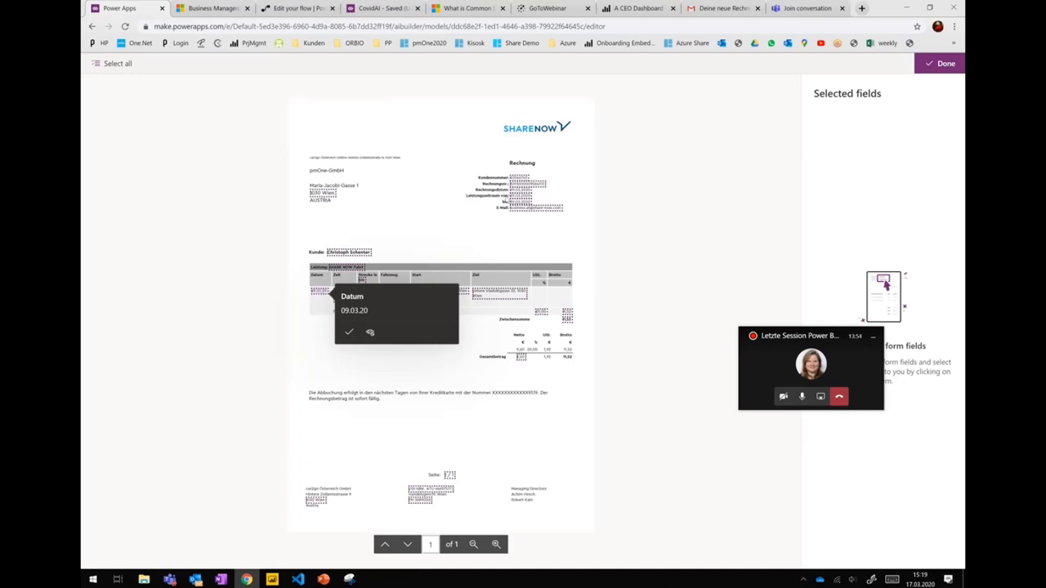
- Rename the detected "leistungszeitraum von" field to "Leistungszeitraum" and add it to the selected fields
{"action": "left_click", "coordinate": [523, 197]}
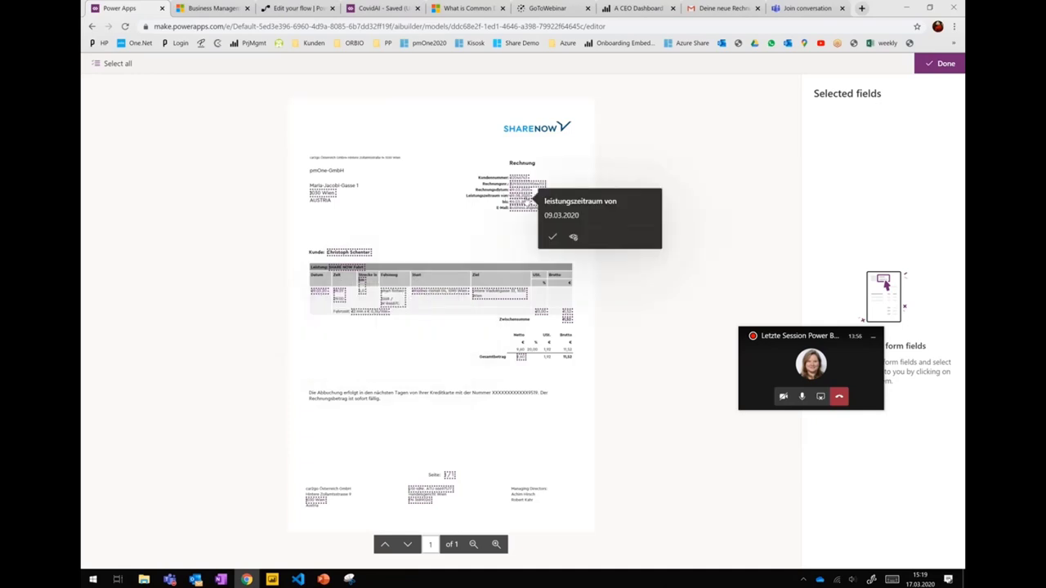
{"action": "double_click", "coordinate": [608, 202]}
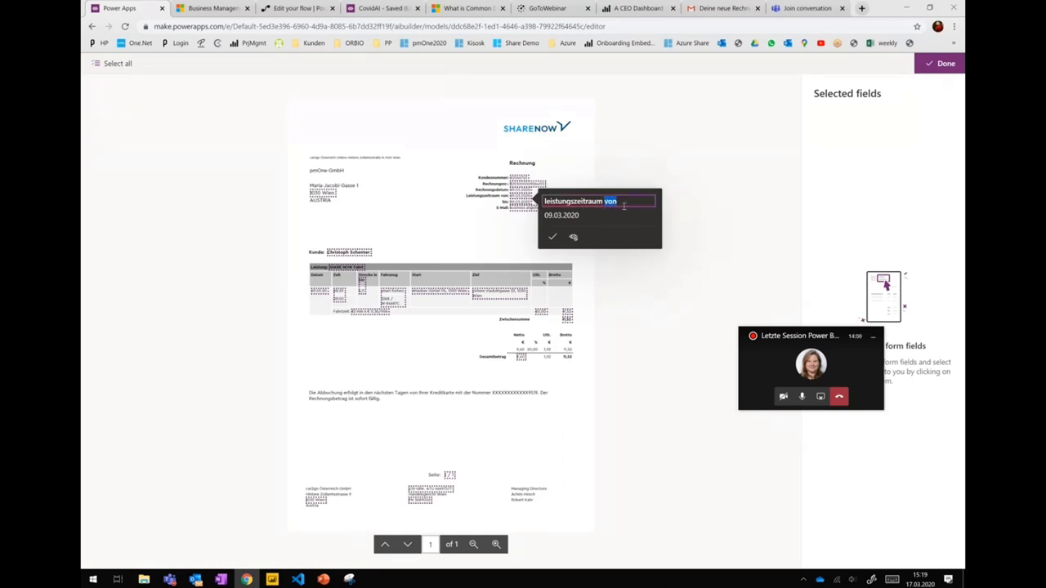
{"action": "key", "text": "BackSpace"}
{"action": "key", "text": "Delete"}
{"action": "type", "text": "L"}
{"action": "left_click", "coordinate": [553, 237]}
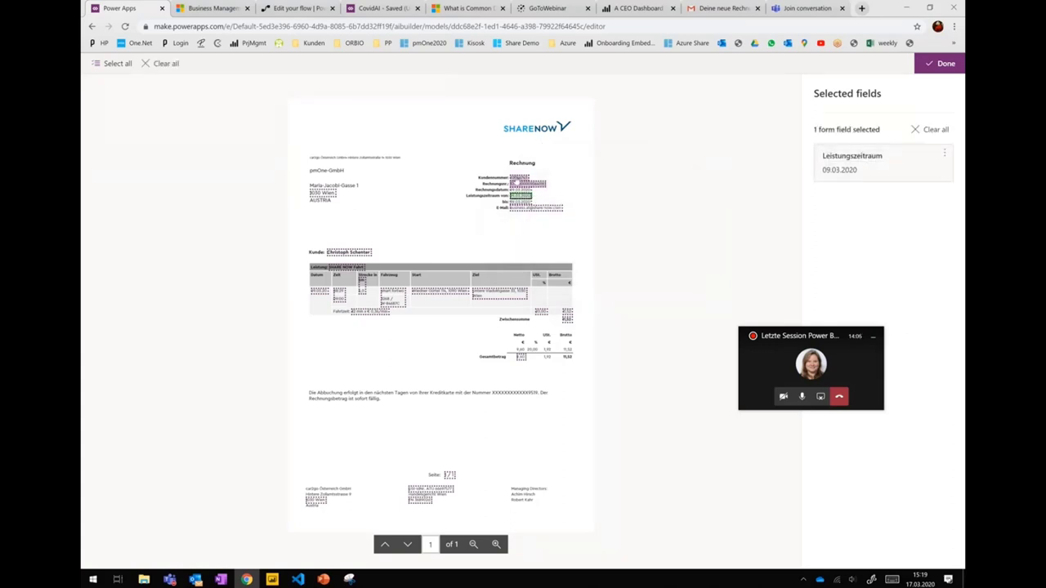
- Add the rechnungsnr., Zwischensumme and fahrtzeit fields to the selected form fields
{"action": "left_click", "coordinate": [527, 177]}
{"action": "left_click", "coordinate": [527, 184]}
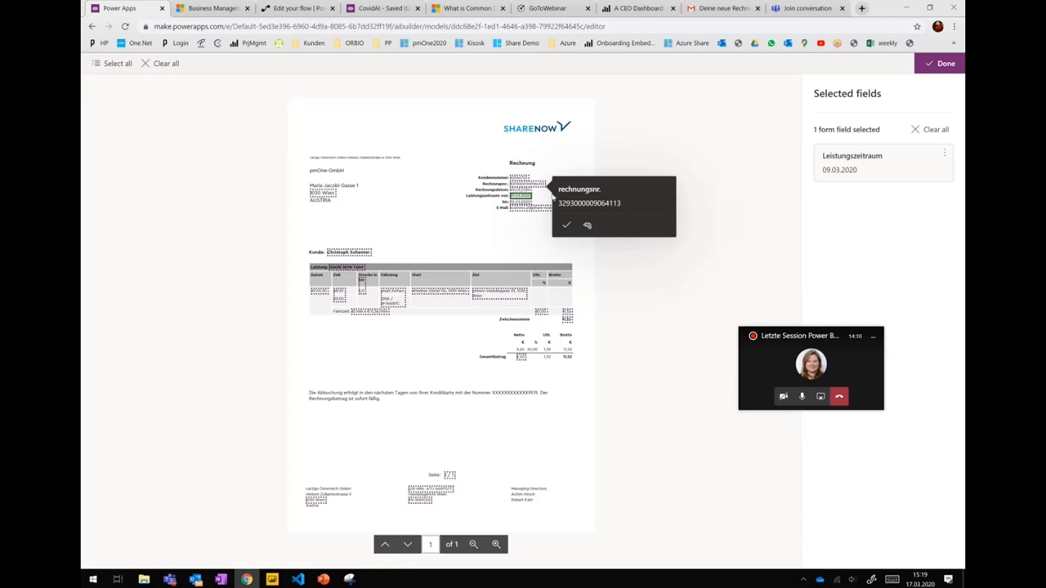
{"action": "left_click", "coordinate": [565, 224]}
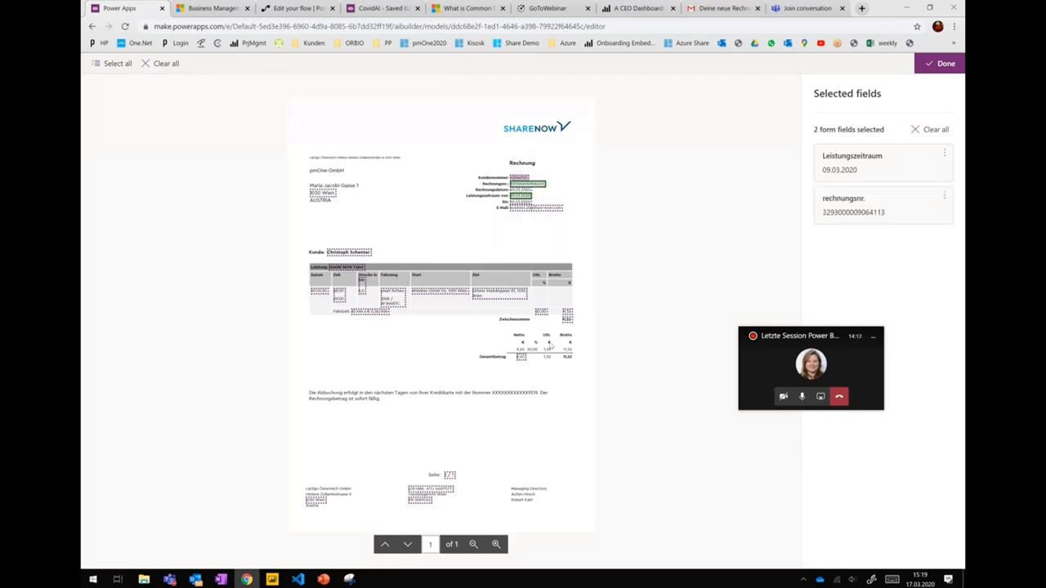
{"action": "left_click", "coordinate": [566, 322]}
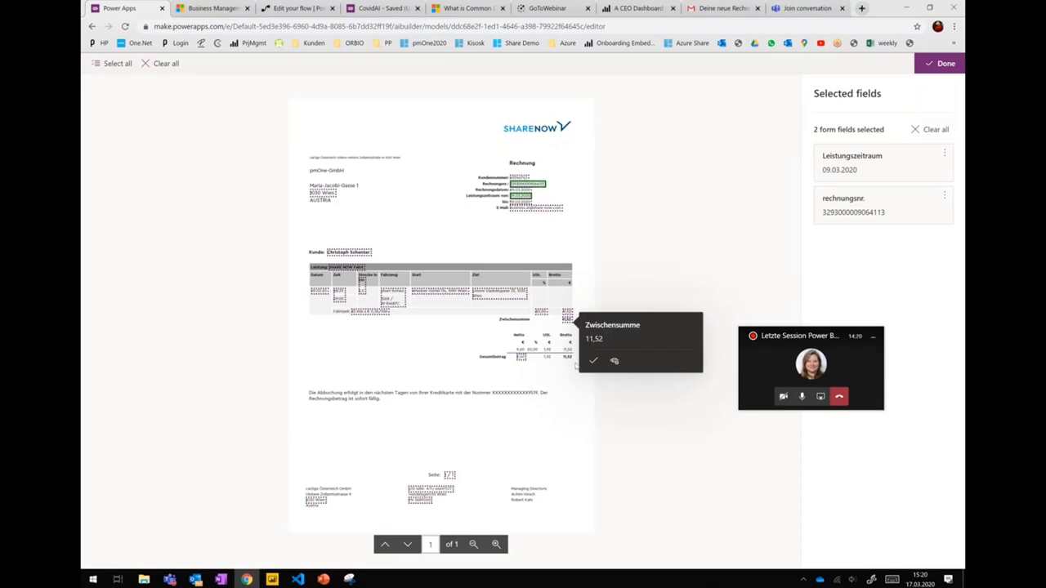
{"action": "left_click", "coordinate": [593, 361]}
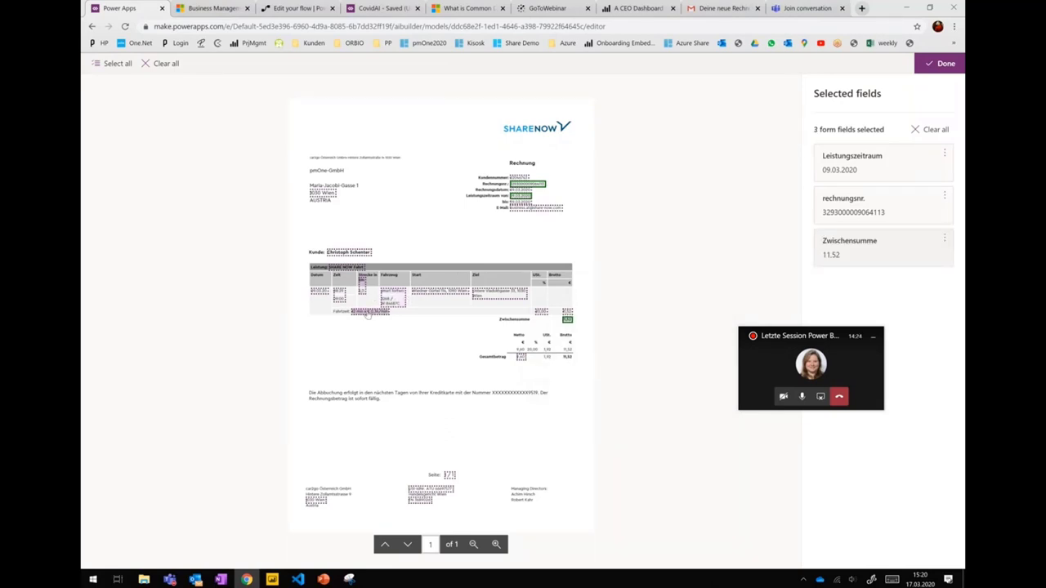
{"action": "left_click", "coordinate": [365, 318]}
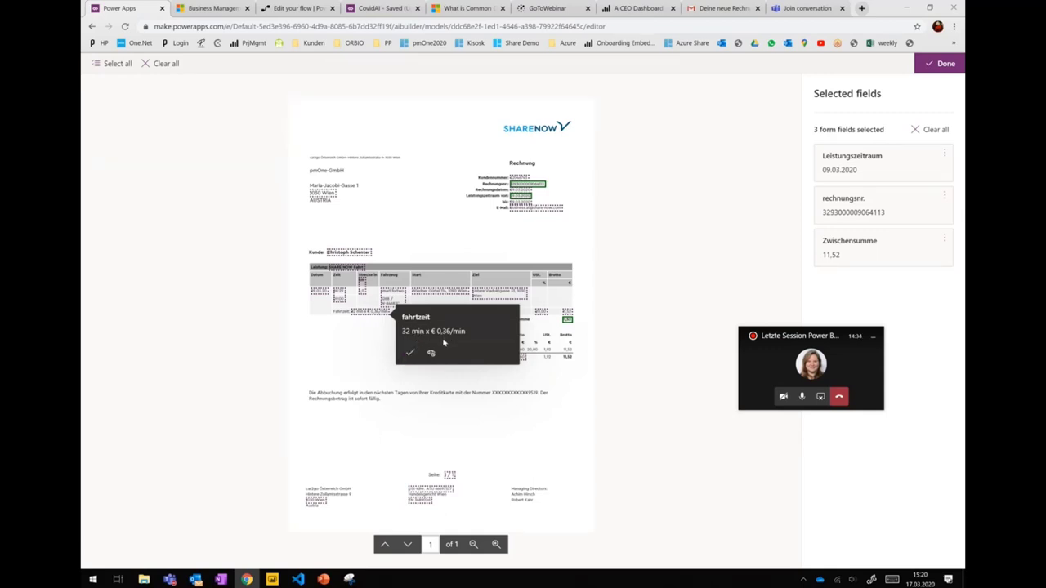
{"action": "left_click", "coordinate": [410, 352]}
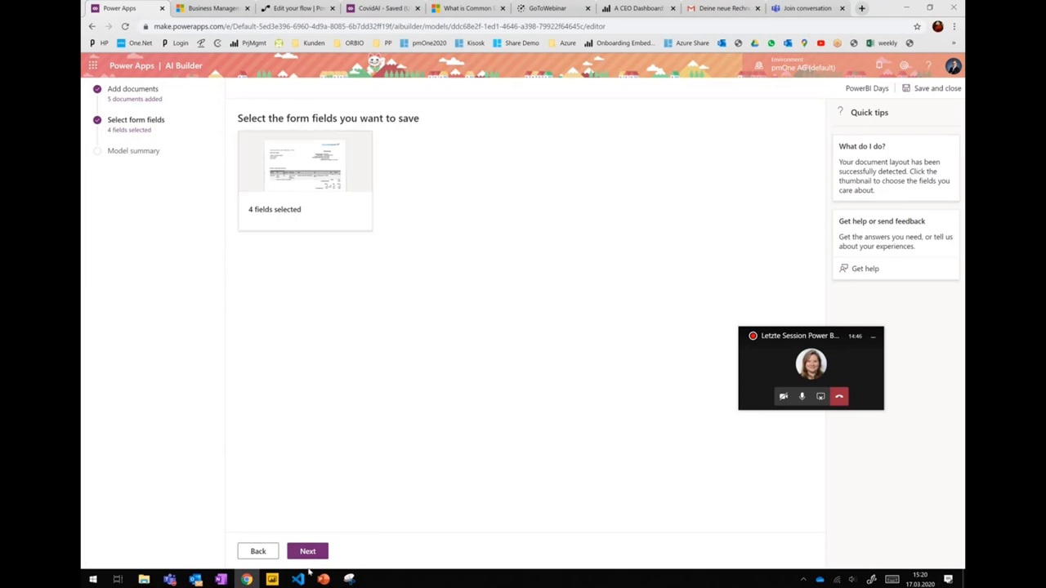
- Proceed to the model summary, start training the model and go to the models list
{"action": "left_click", "coordinate": [309, 552]}
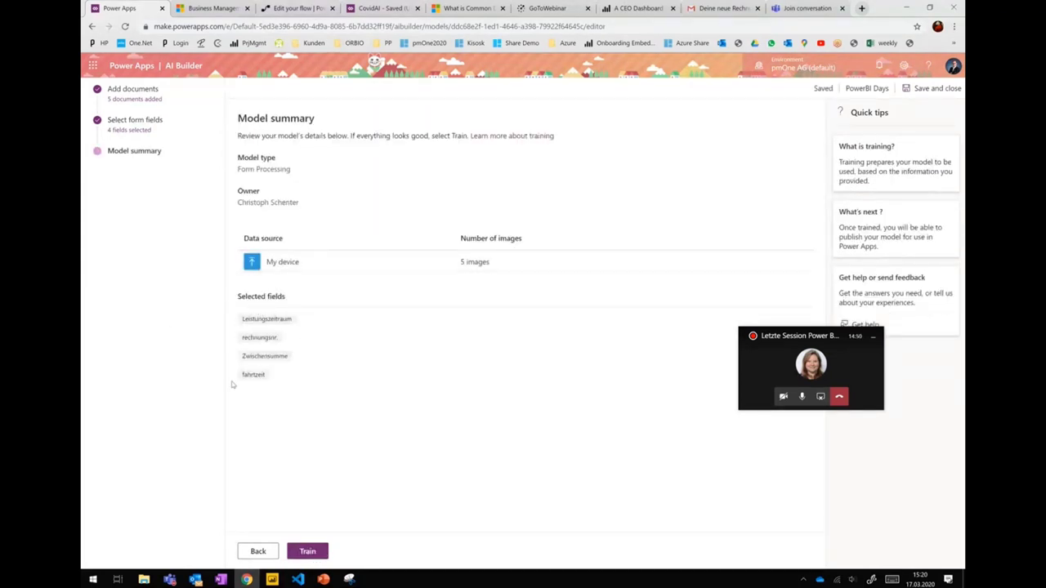
{"action": "key", "text": "super+plus"}
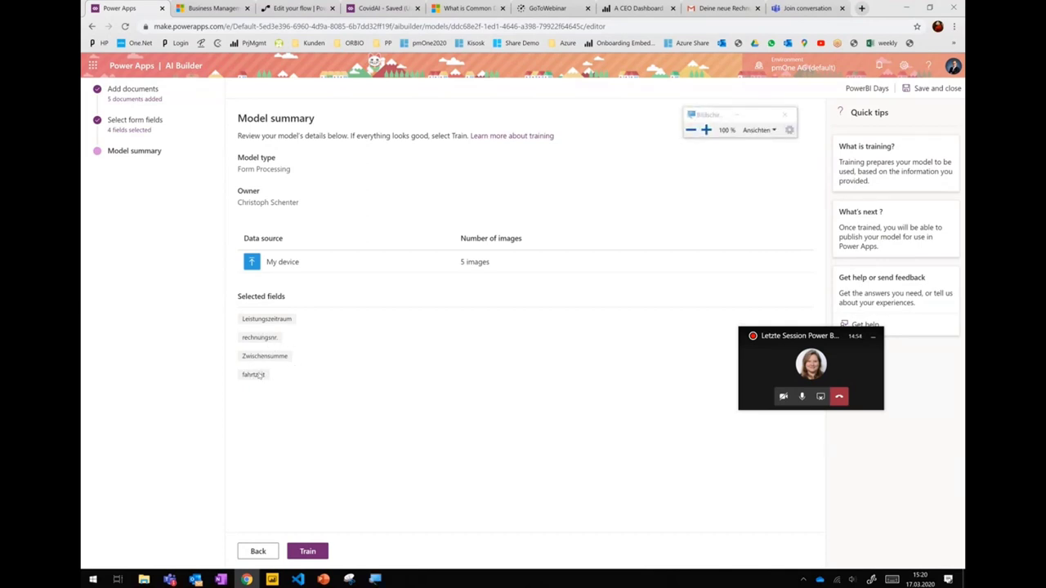
{"action": "left_click", "coordinate": [690, 129]}
{"action": "left_click", "coordinate": [310, 552]}
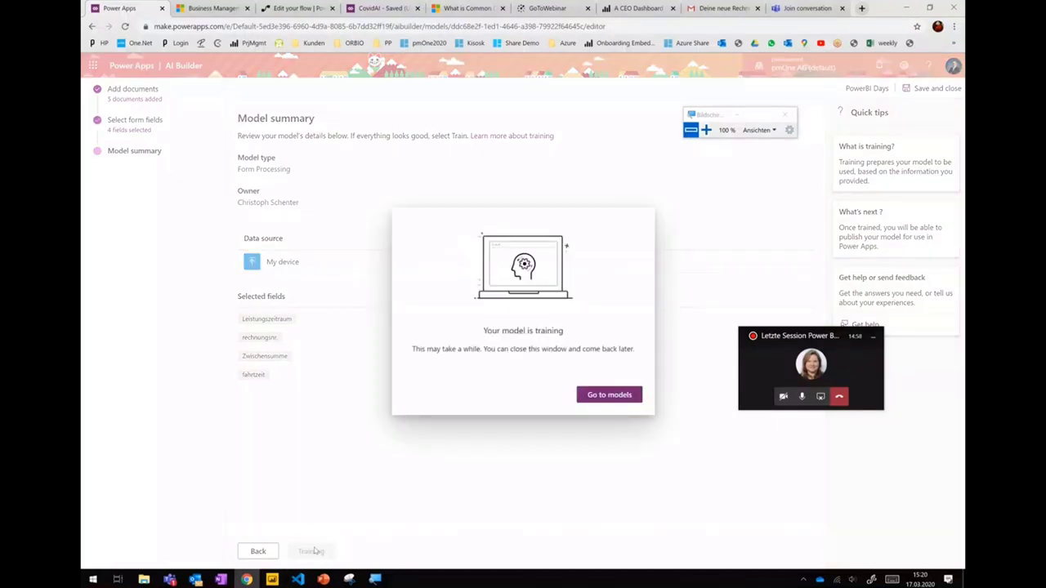
{"action": "left_click", "coordinate": [614, 398]}
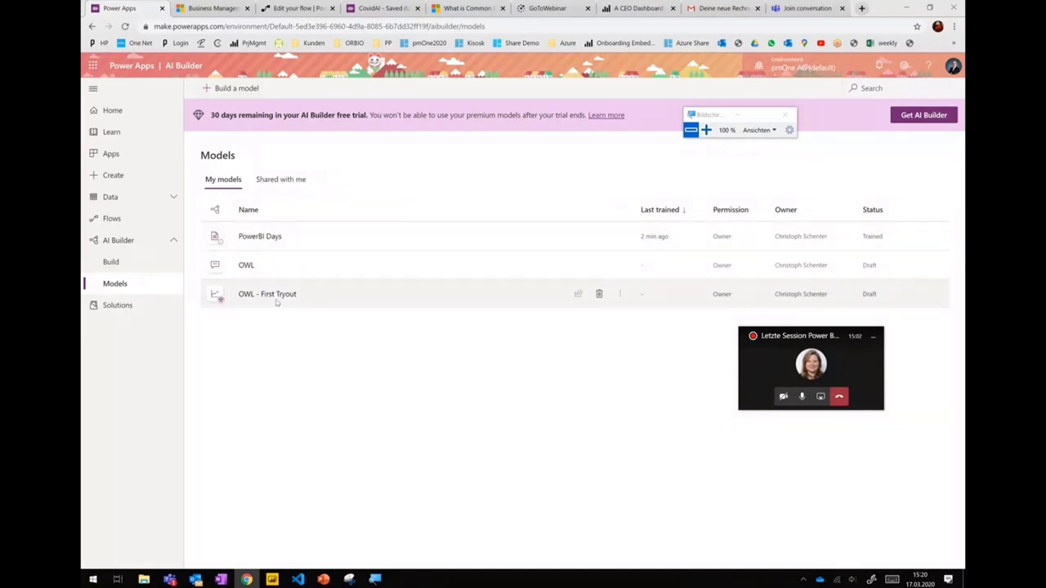
- Open the PowerBI Days model and run a quick test with the car2go PDF from the Test Files folder
{"action": "left_click", "coordinate": [255, 237]}
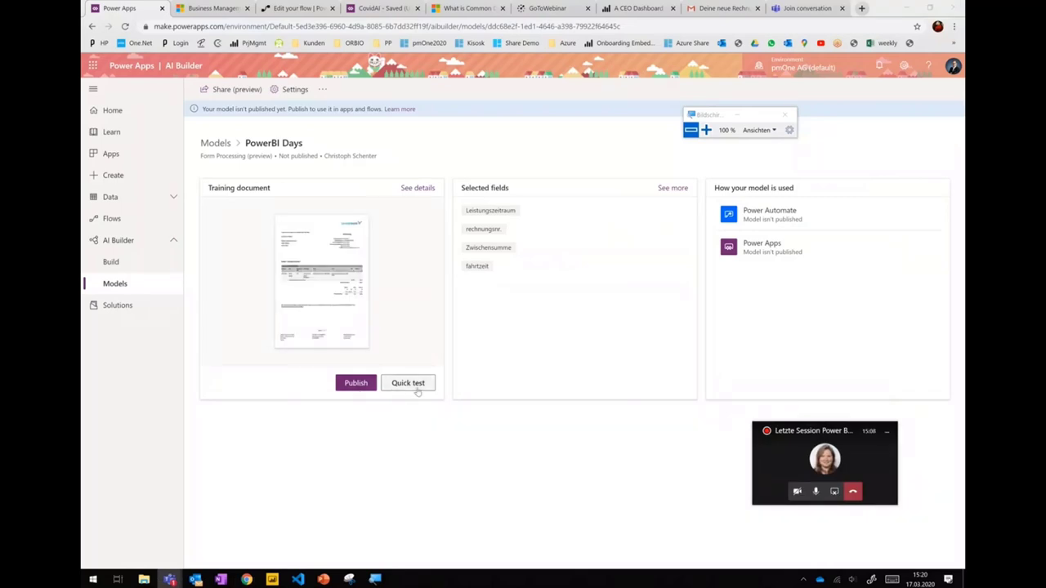
{"action": "left_click", "coordinate": [416, 388]}
{"action": "left_click", "coordinate": [507, 390]}
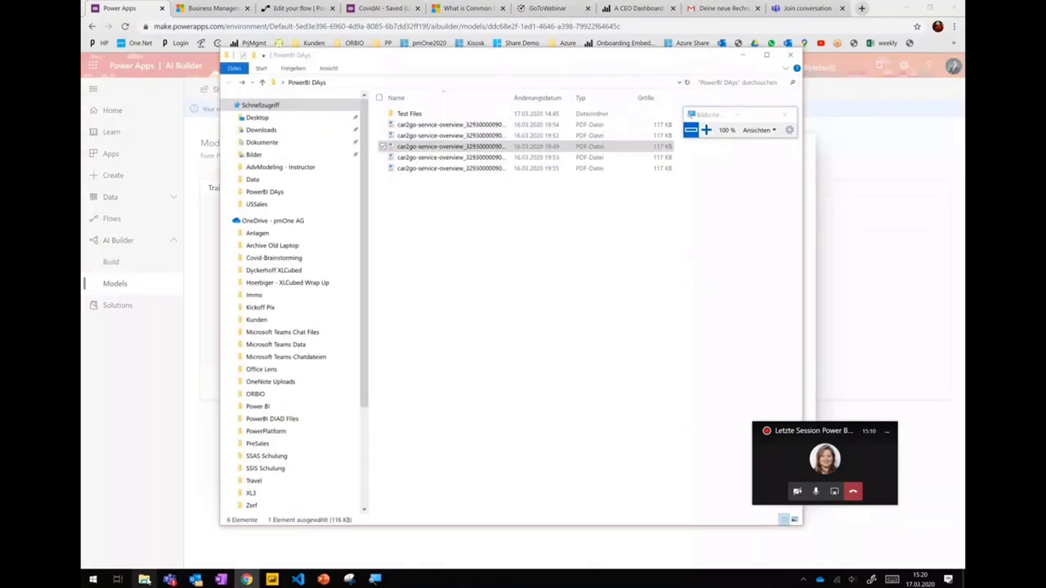
{"action": "left_click", "coordinate": [431, 115]}
{"action": "double_click", "coordinate": [439, 119]}
{"action": "left_click_drag", "start_coordinate": [491, 55], "coordinate": [583, 269]}
{"action": "double_click", "coordinate": [523, 336]}
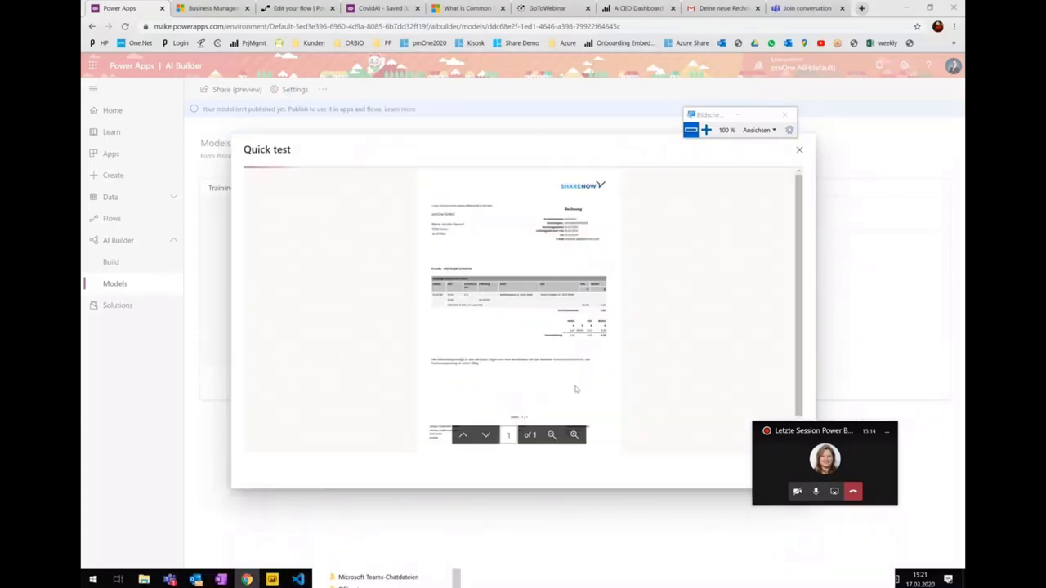
- Check the fields detected on the test invoice and close the quick test
{"action": "left_click_drag", "start_coordinate": [802, 437], "coordinate": [905, 319]}
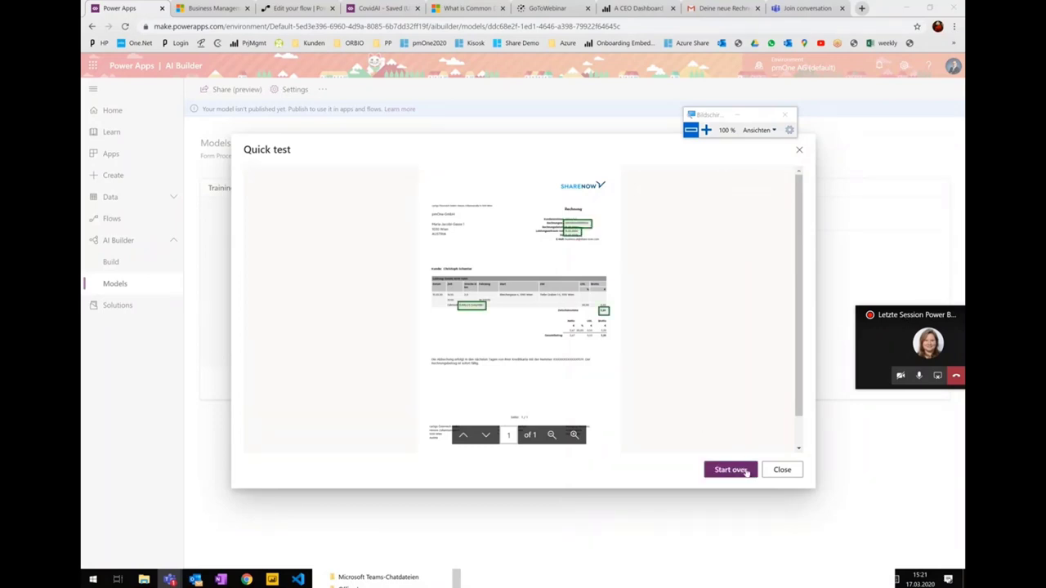
{"action": "mouse_move", "coordinate": [574, 231]}
{"action": "mouse_move", "coordinate": [603, 312]}
{"action": "left_click", "coordinate": [781, 470]}
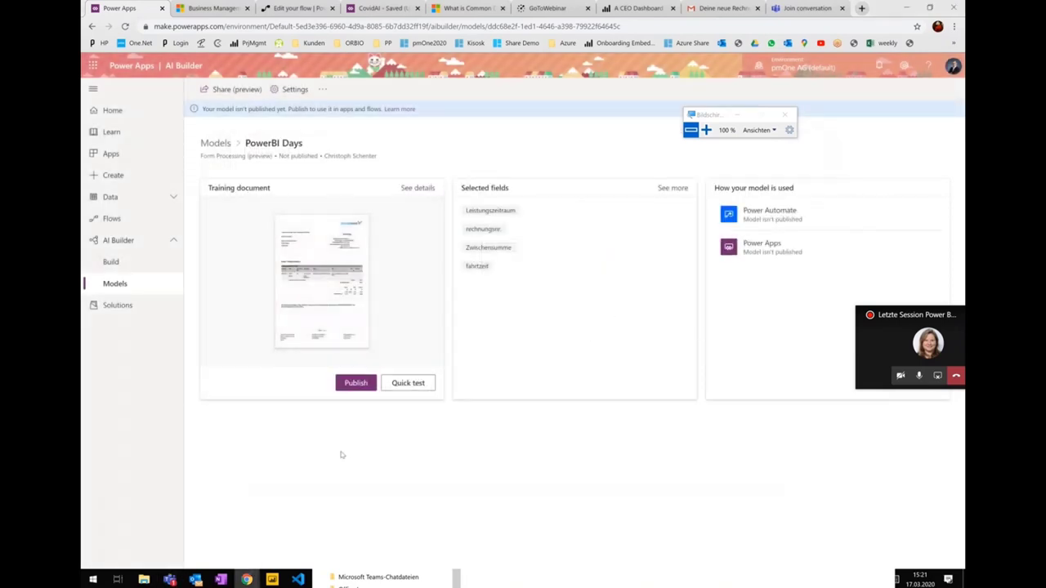
- Publish the PowerBI Days model and close the Test Files folder window
{"action": "left_click", "coordinate": [365, 383]}
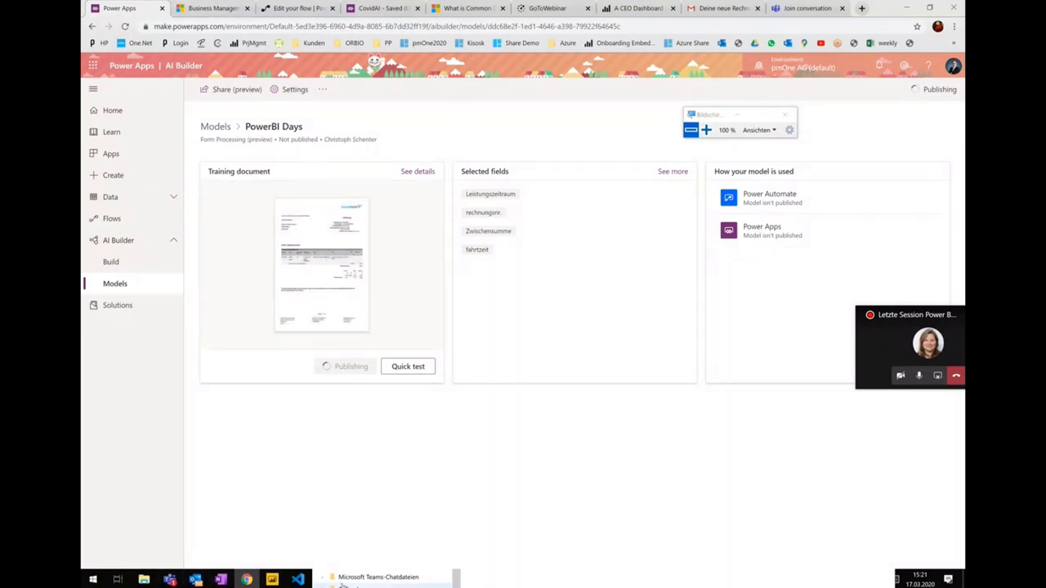
{"action": "left_click", "coordinate": [531, 579]}
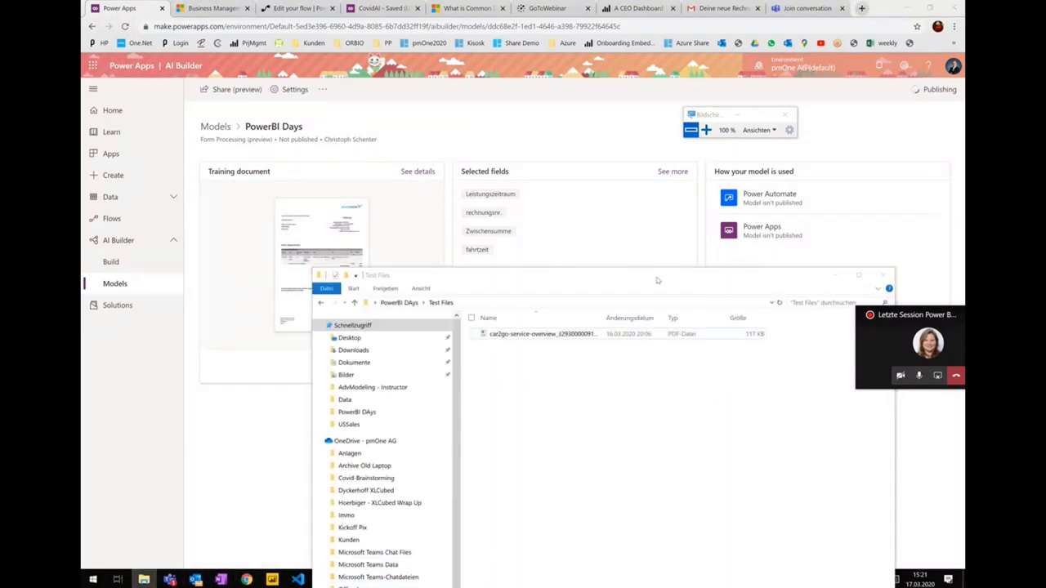
{"action": "left_click_drag", "start_coordinate": [656, 276], "coordinate": [619, 122]}
{"action": "left_click", "coordinate": [844, 123]}
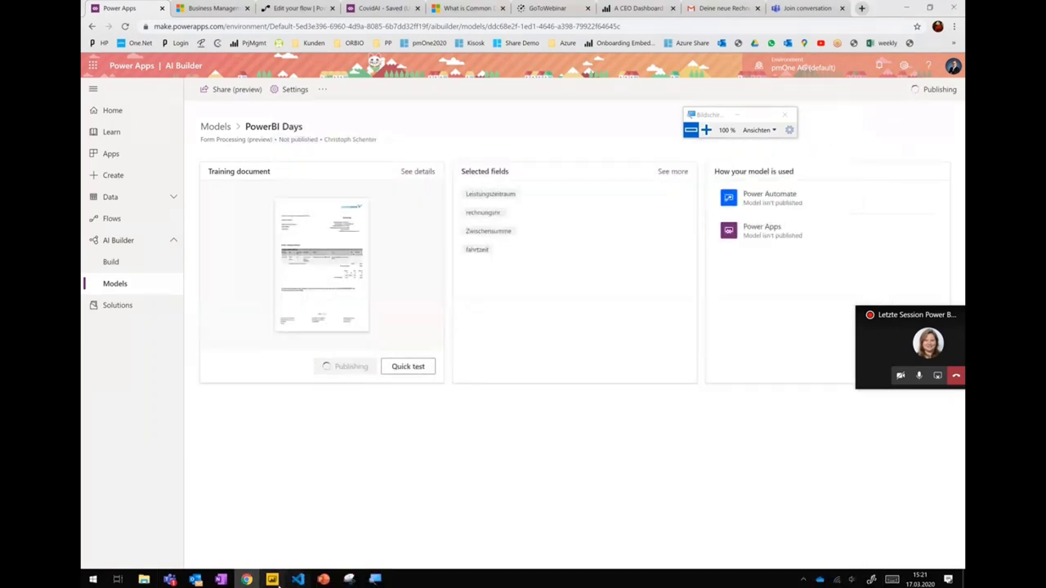
- Switch to PowerPoint, review Schritt 1 and Schritt 2 on the invoice handling slide, and return to Power Apps
{"action": "left_click", "coordinate": [324, 580]}
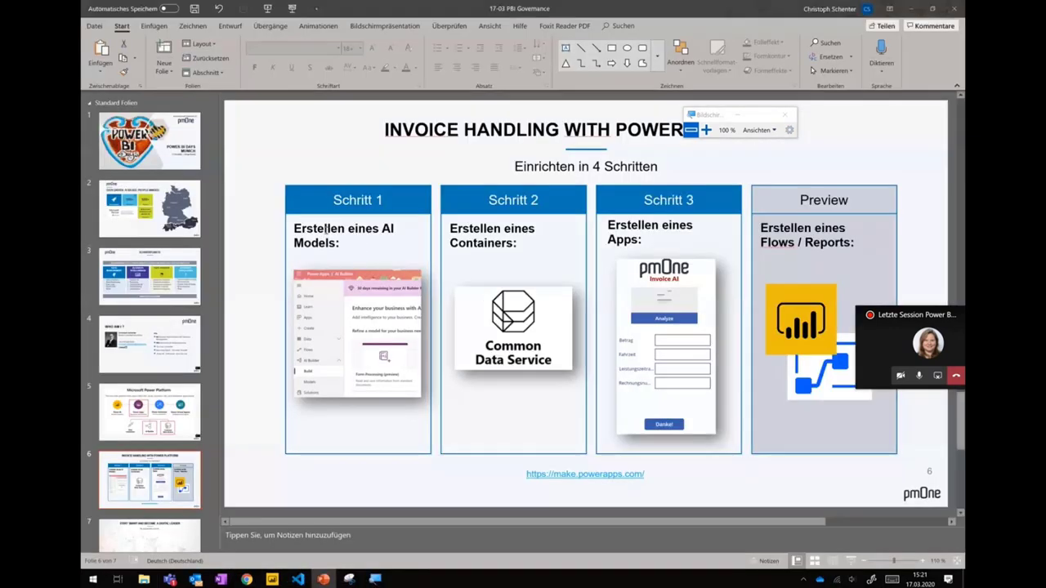
{"action": "left_click", "coordinate": [390, 232]}
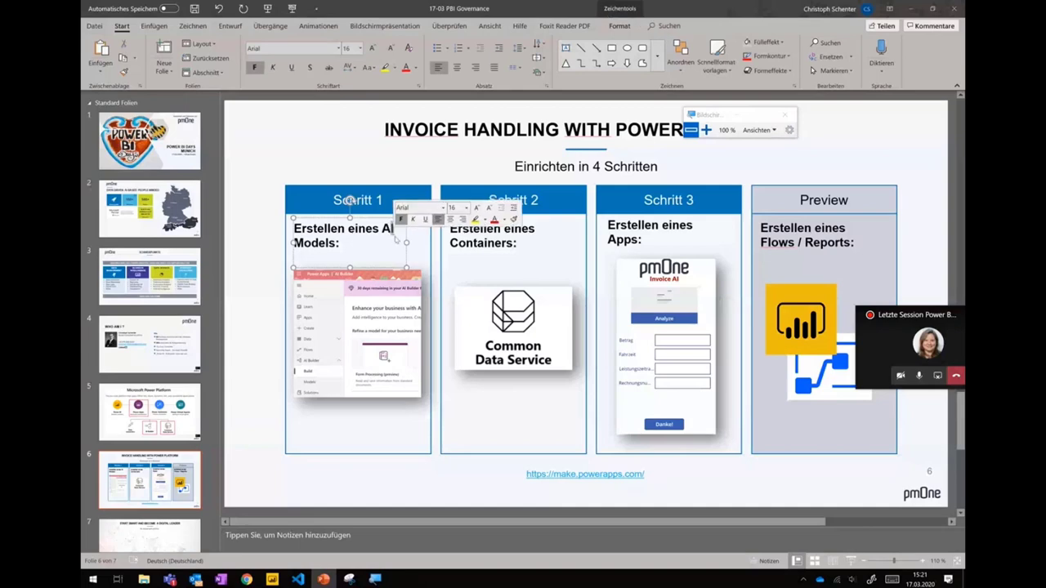
{"action": "left_click_drag", "start_coordinate": [382, 229], "coordinate": [446, 245]}
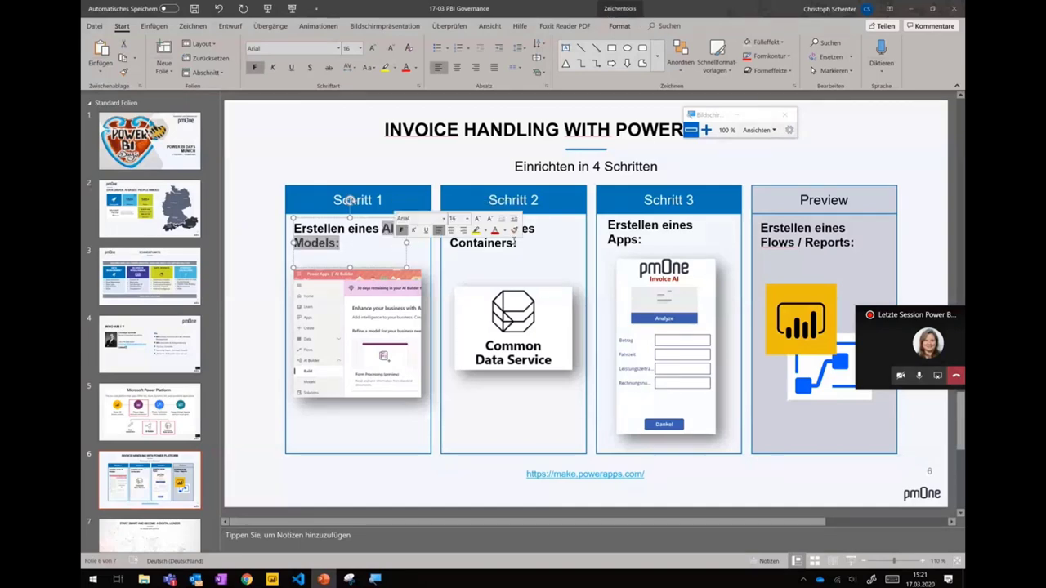
{"action": "left_click", "coordinate": [482, 233]}
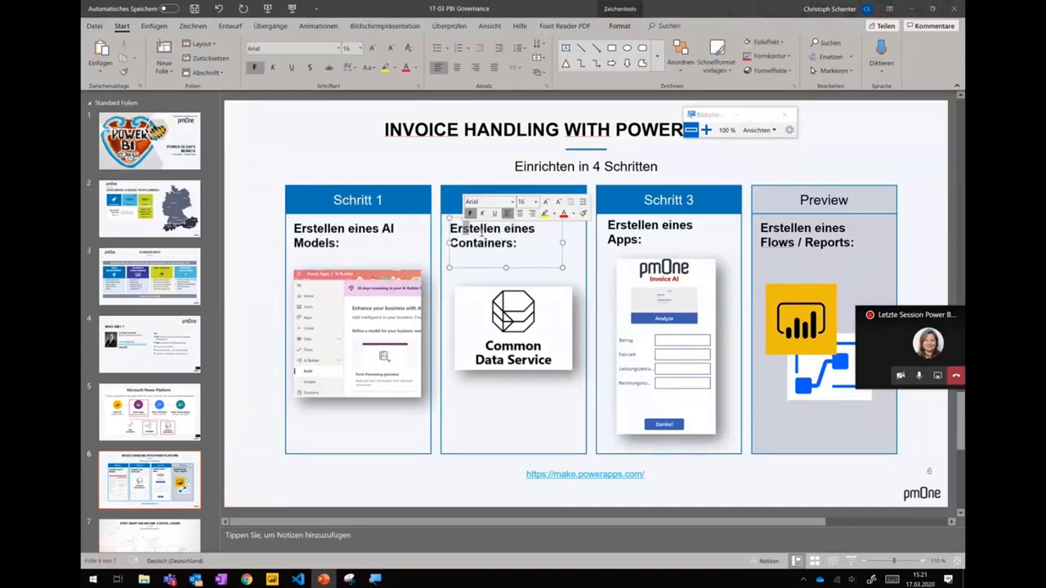
{"action": "key", "text": "ctrl+a"}
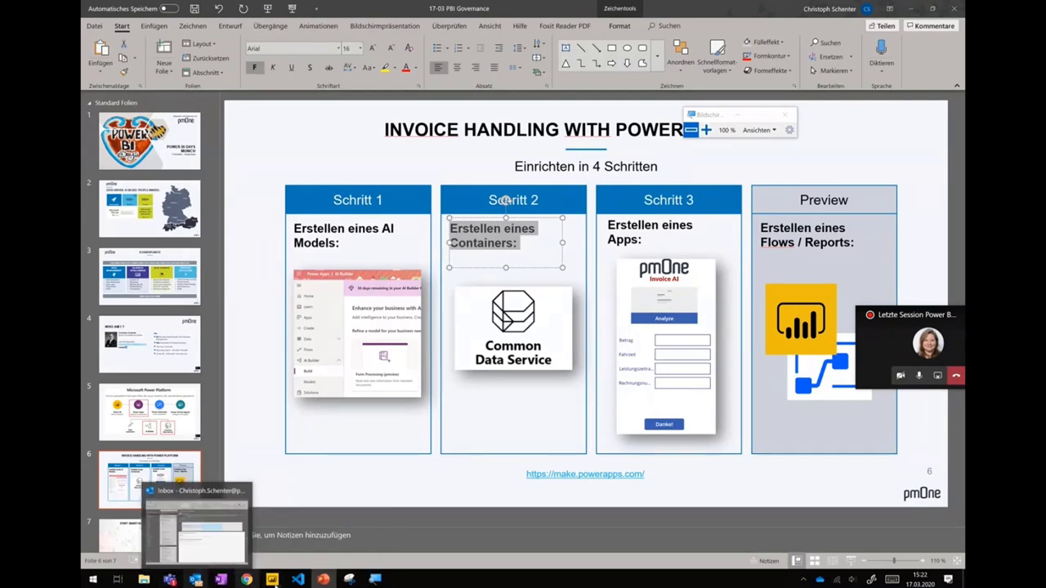
{"action": "mouse_move", "coordinate": [171, 580]}
{"action": "left_click", "coordinate": [246, 579]}
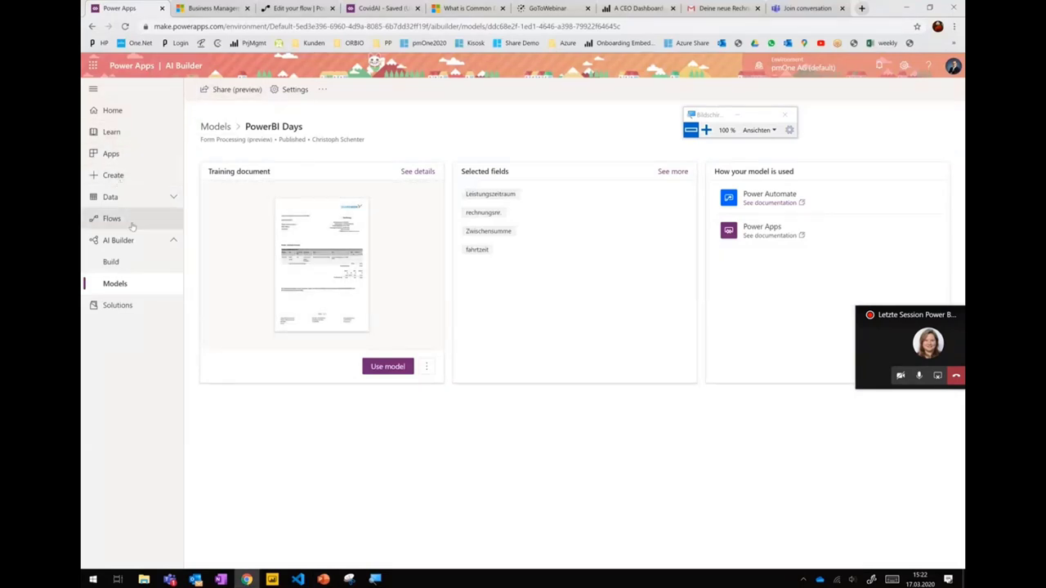
- Open the entities list in the pmOne AG (default) environment and try to create a new entity
{"action": "left_click", "coordinate": [141, 197]}
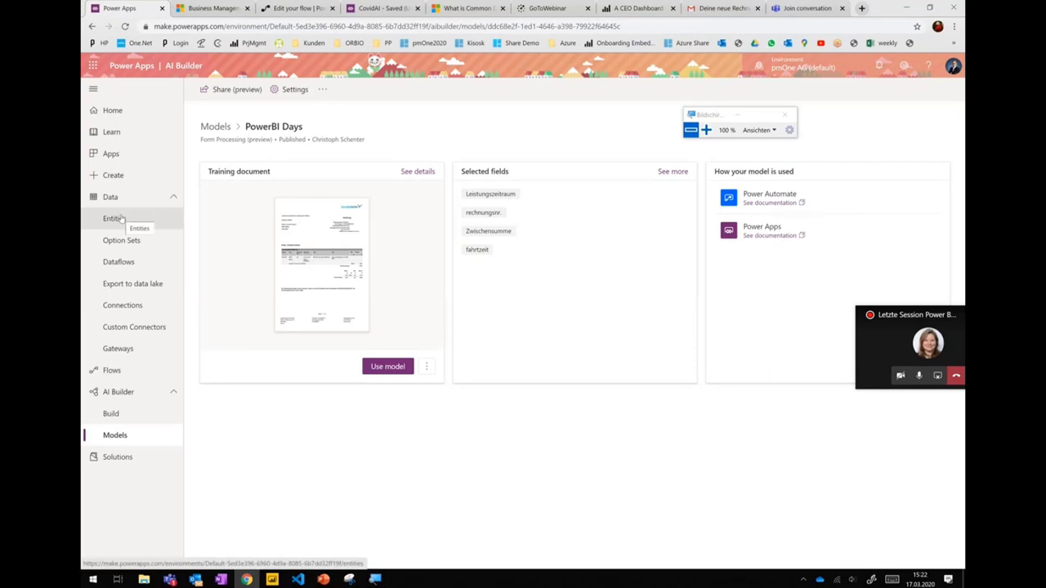
{"action": "left_click", "coordinate": [115, 218]}
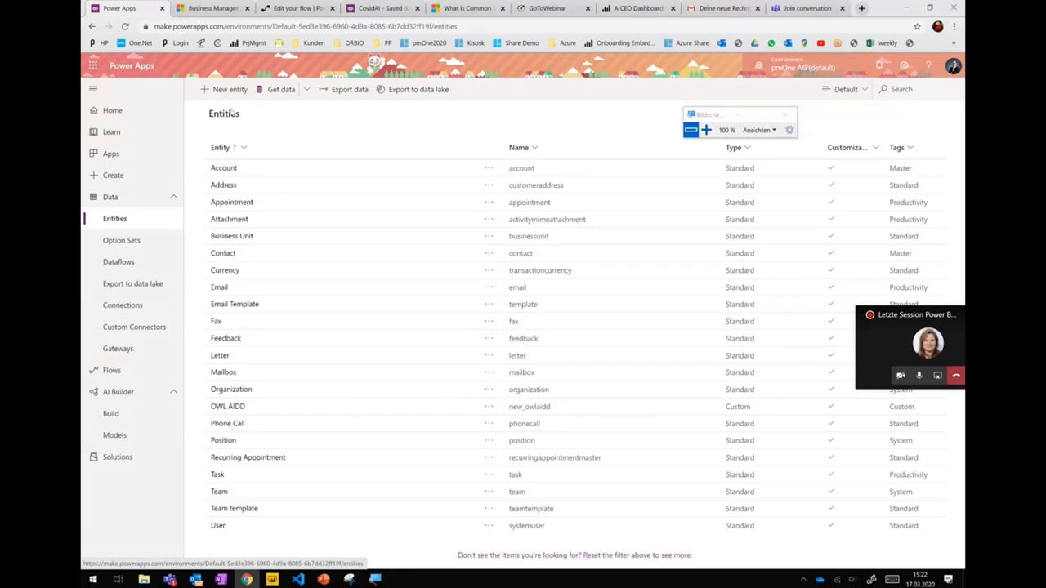
{"action": "left_click", "coordinate": [224, 92]}
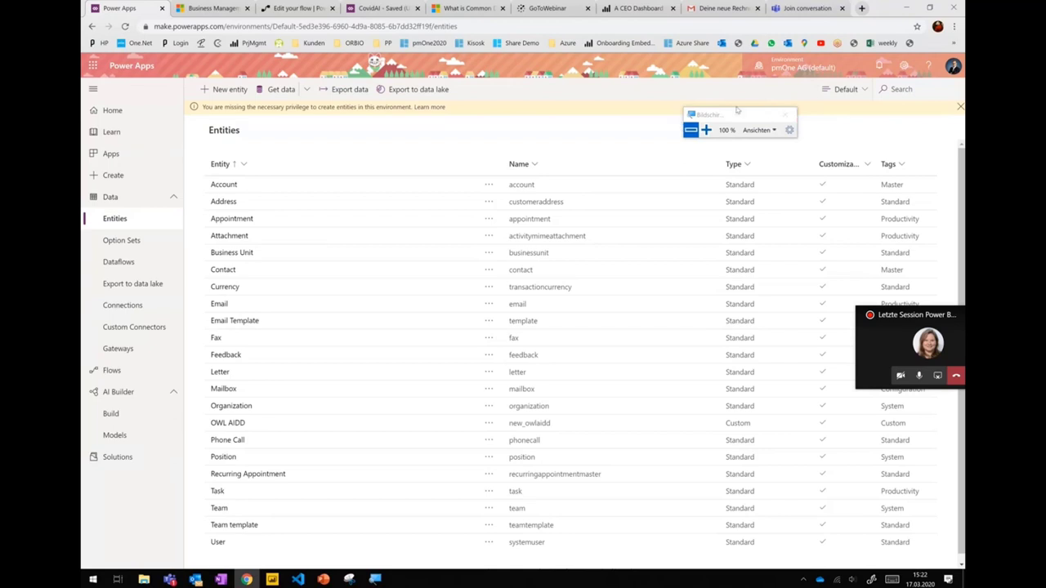
{"action": "left_click_drag", "start_coordinate": [737, 109], "coordinate": [856, 141]}
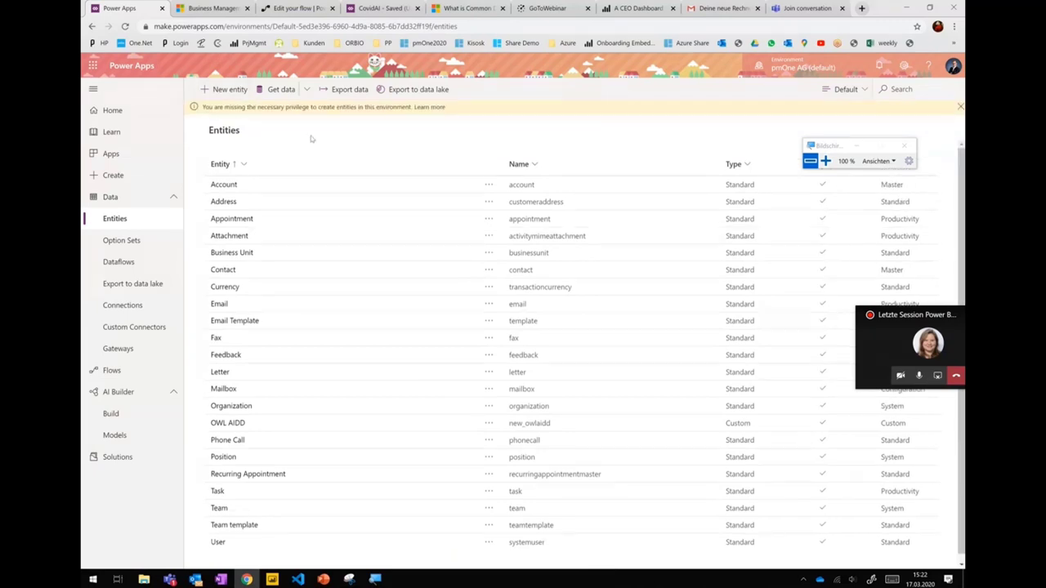
{"action": "scroll", "coordinate": [286, 243], "scroll_direction": "down", "scroll_amount": 1}
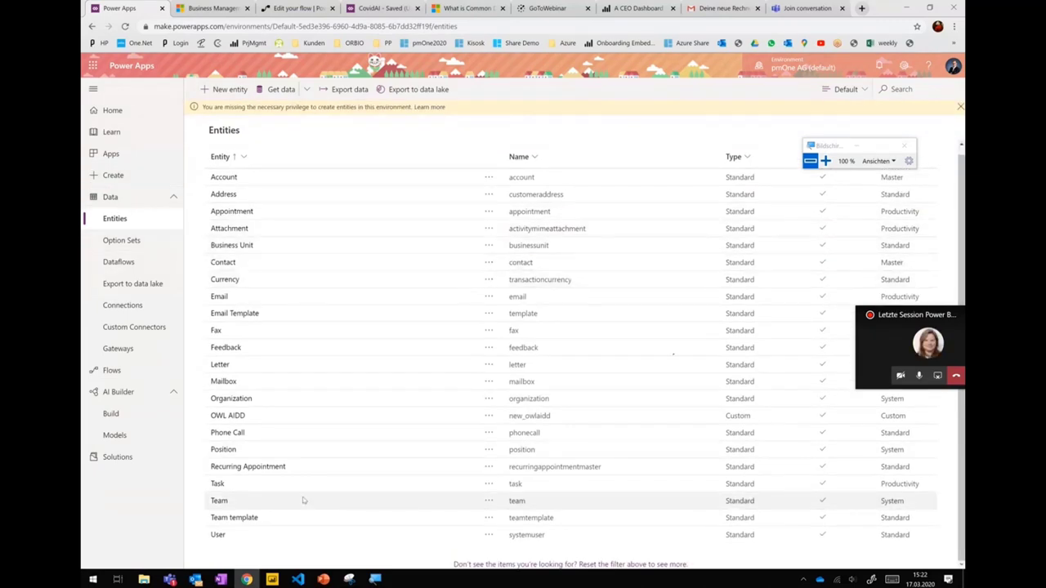
- Switch the working environment to OWL Wien
{"action": "left_click", "coordinate": [805, 65]}
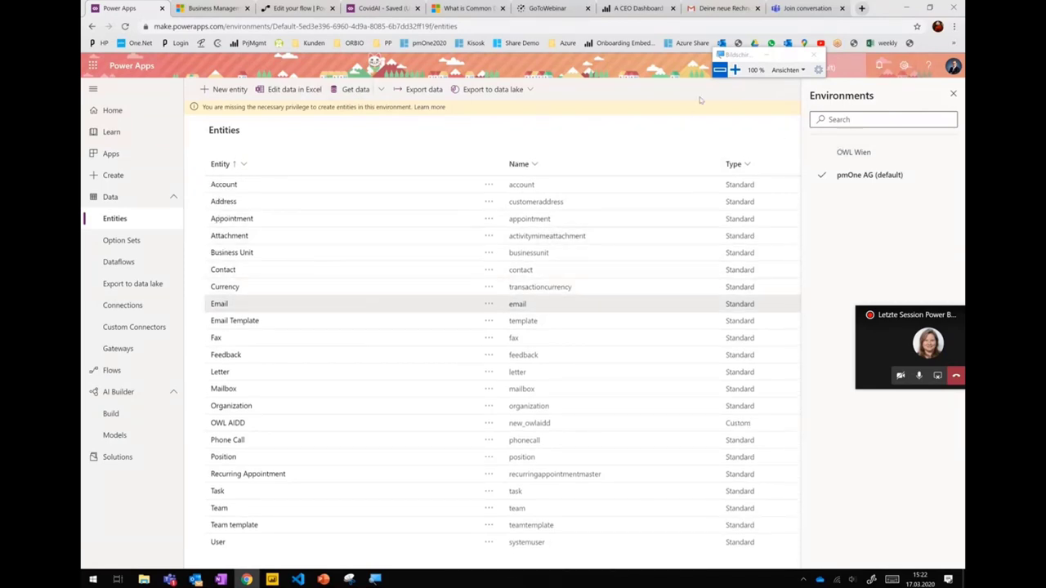
{"action": "left_click", "coordinate": [853, 70]}
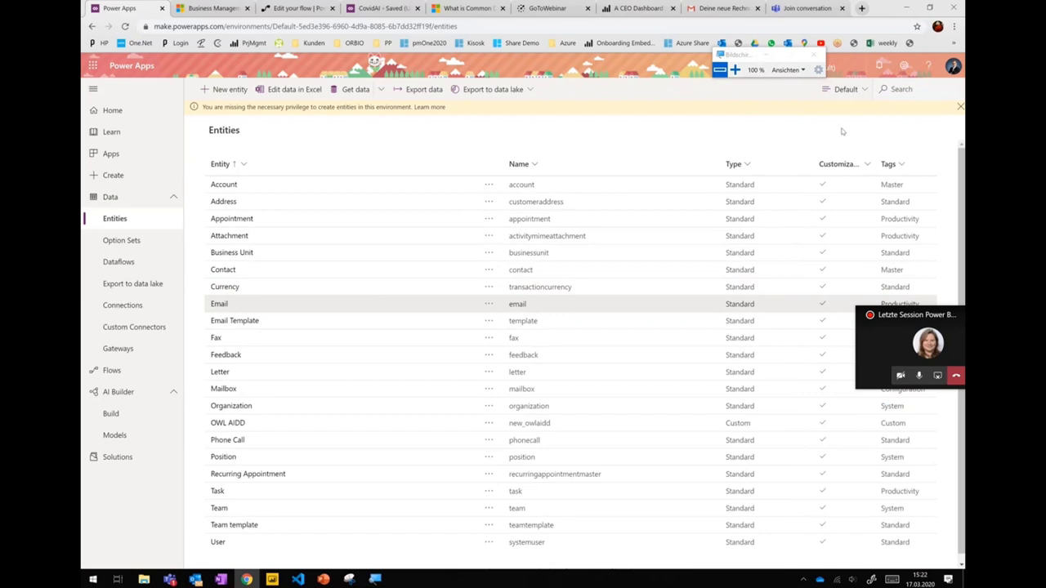
{"action": "left_click", "coordinate": [853, 69]}
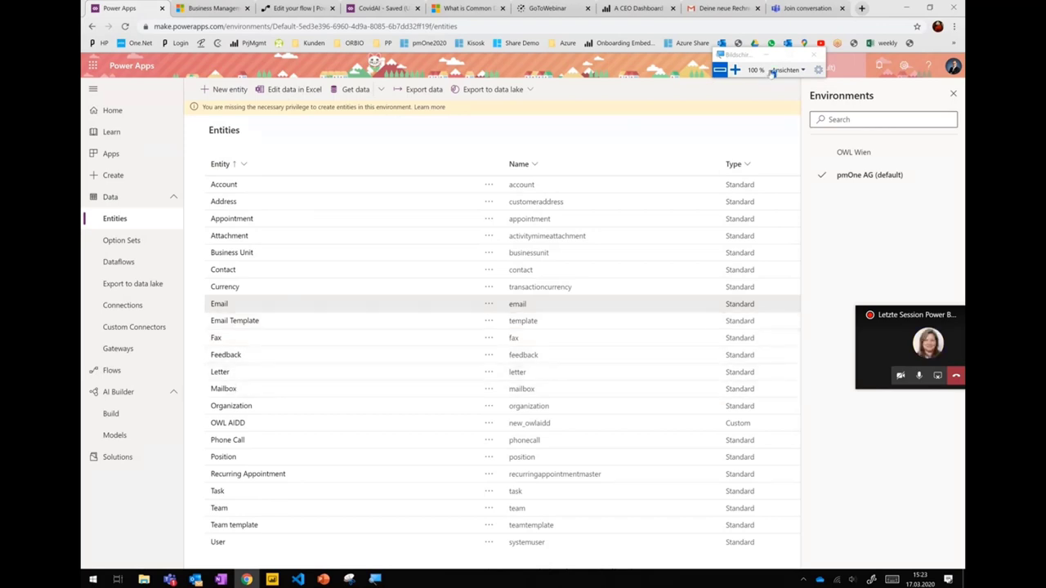
{"action": "left_click", "coordinate": [850, 69]}
{"action": "left_click", "coordinate": [840, 70]}
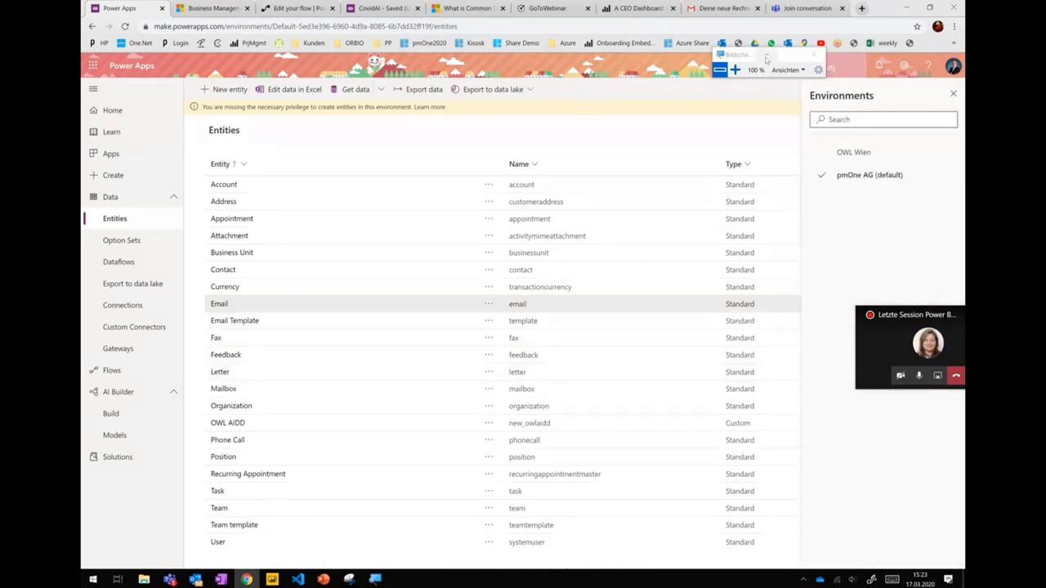
{"action": "left_click", "coordinate": [854, 153]}
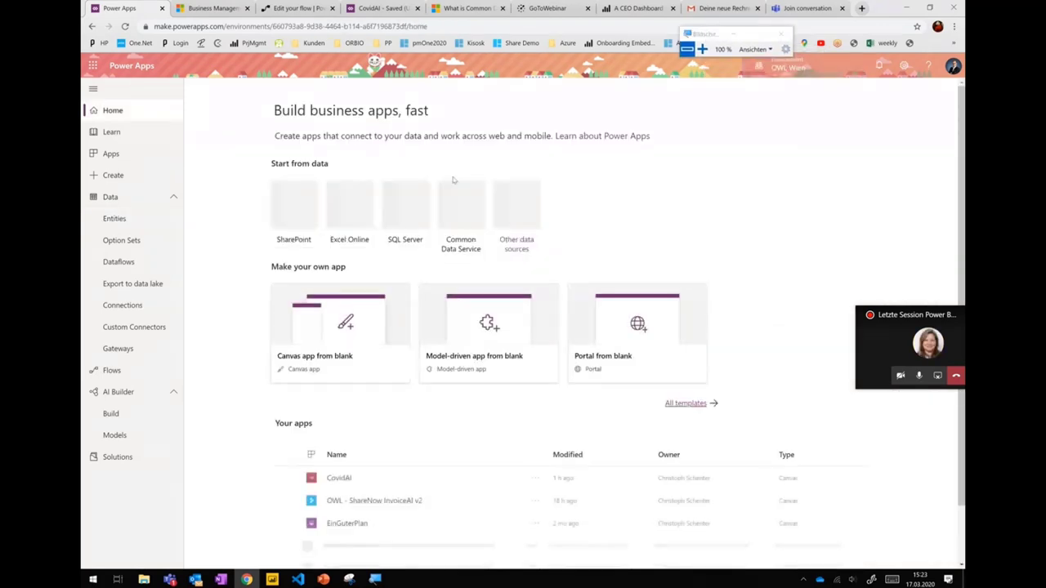
- Start a new entity in the OWL Wien environment with the display name PowerBi Days
{"action": "left_click", "coordinate": [180, 216]}
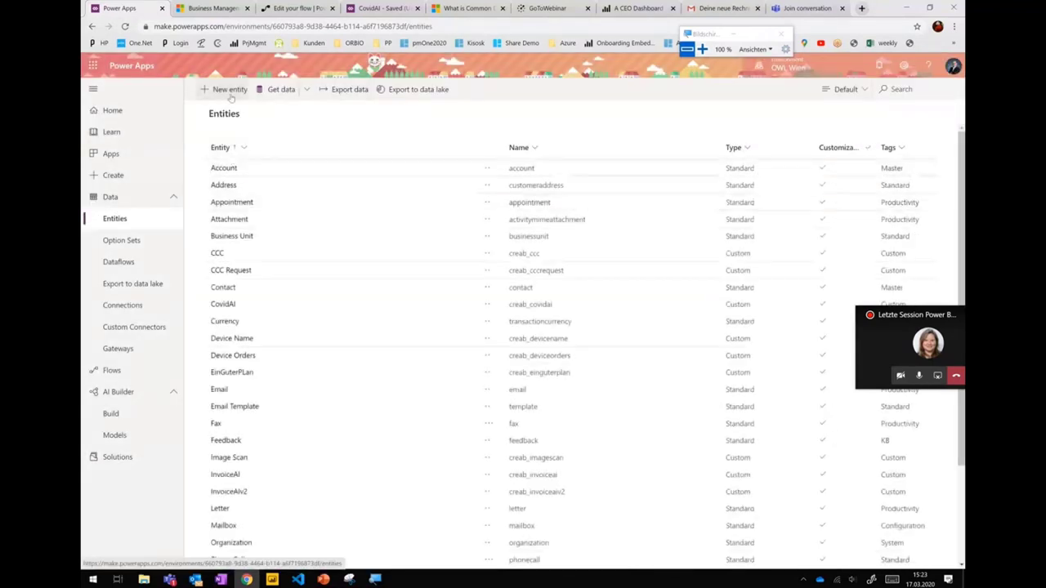
{"action": "left_click", "coordinate": [229, 89]}
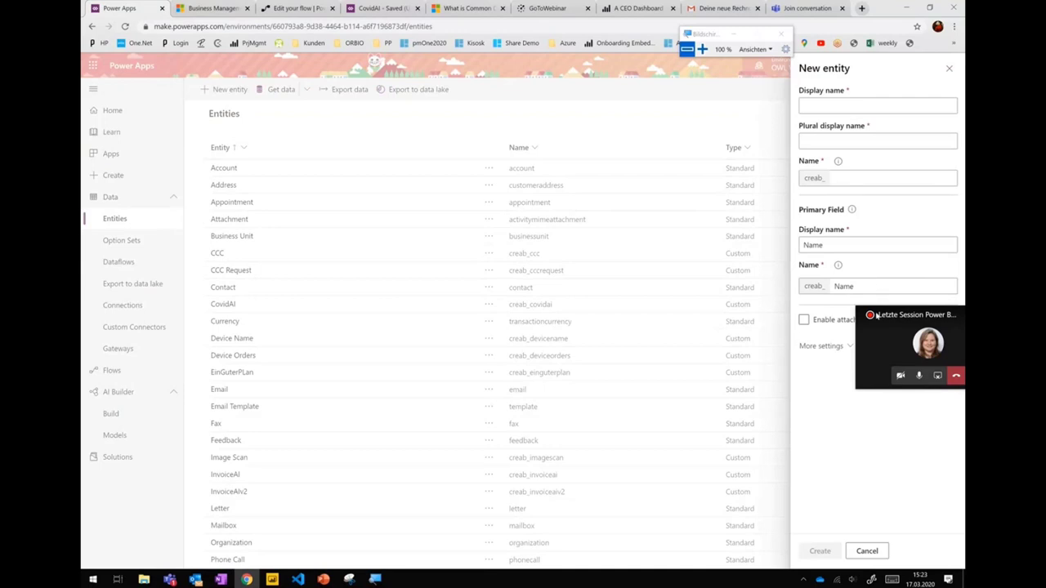
{"action": "left_click_drag", "start_coordinate": [877, 316], "coordinate": [523, 108]}
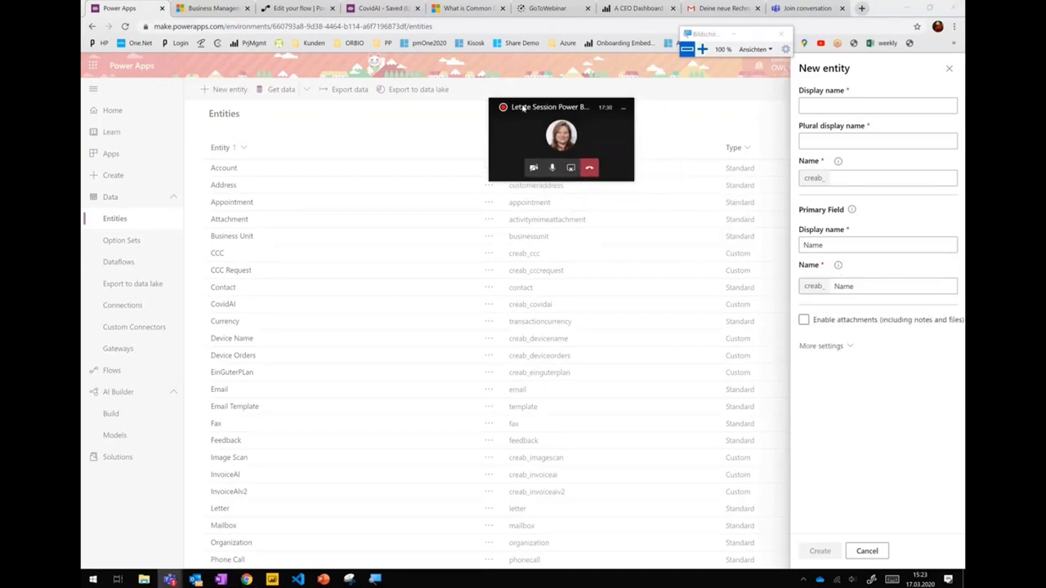
{"action": "left_click", "coordinate": [835, 106]}
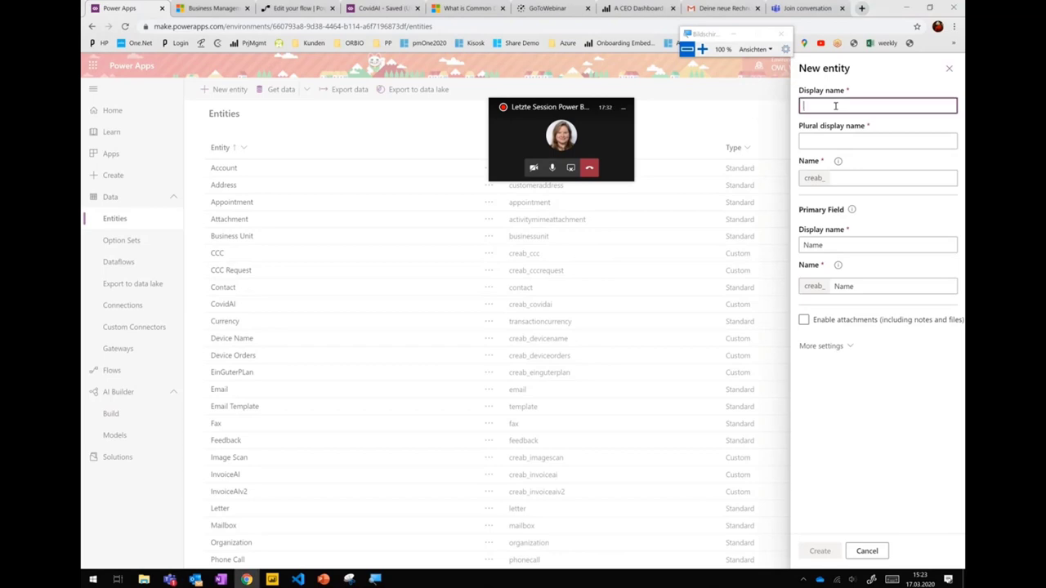
{"action": "type", "text": "PowerBi Days"}
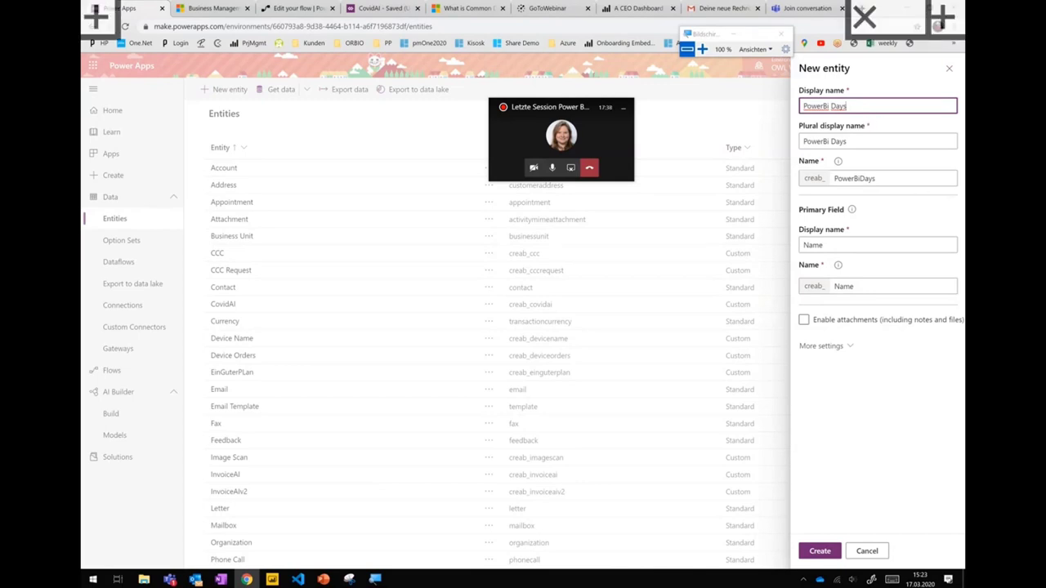
- Set the primary field's display name to PowerBIDays and create the entity
{"action": "left_click", "coordinate": [847, 245]}
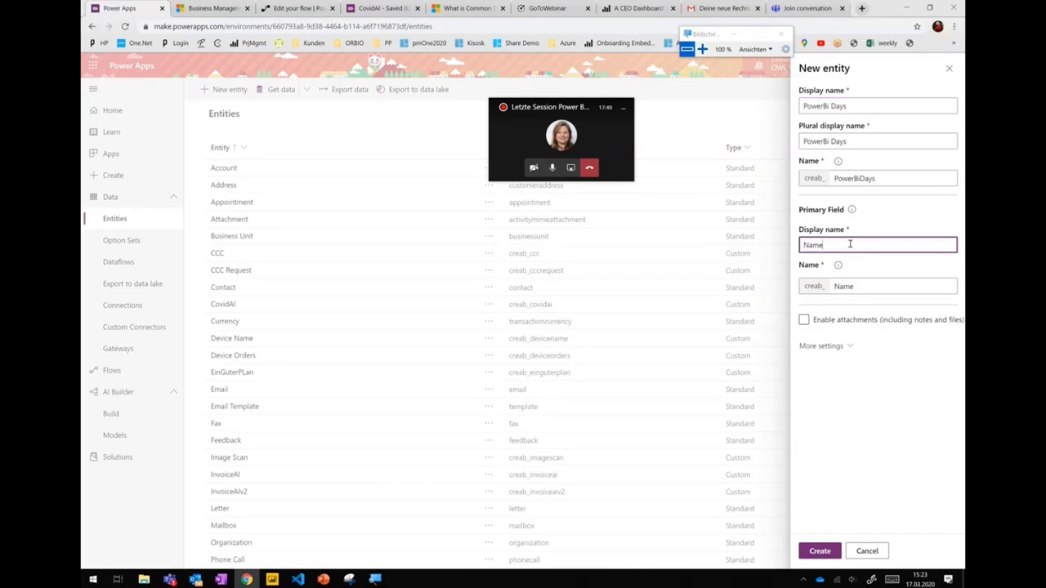
{"action": "double_click", "coordinate": [820, 245]}
{"action": "type", "text": "PowerBI Da"}
{"action": "key", "text": "BackSpace"}
{"action": "left_click", "coordinate": [819, 552]}
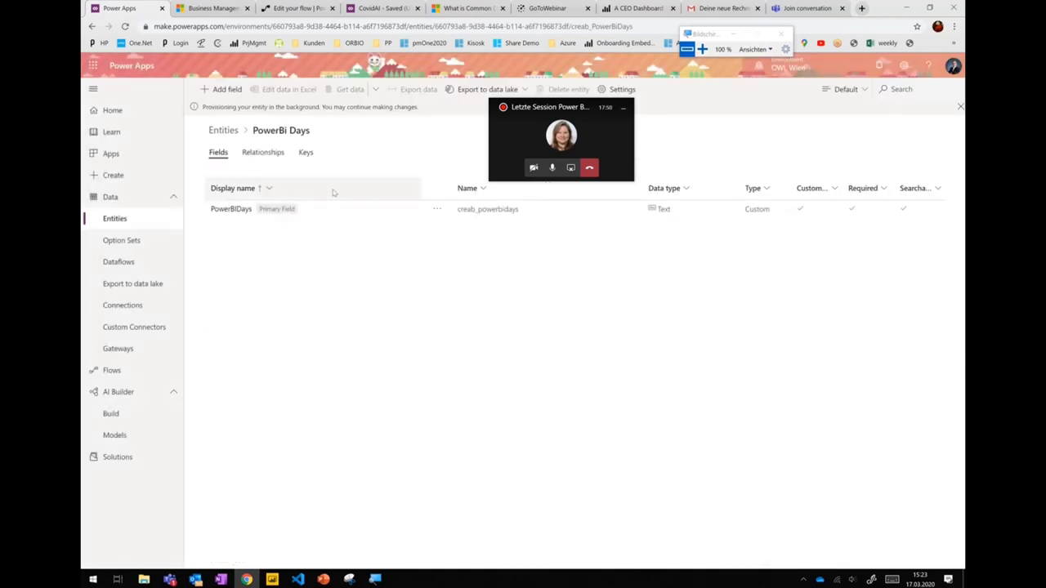
- Start a new field in the PowerBi Days entity with the display name Rechnungsnummer
{"action": "left_click_drag", "start_coordinate": [562, 117], "coordinate": [677, 97]}
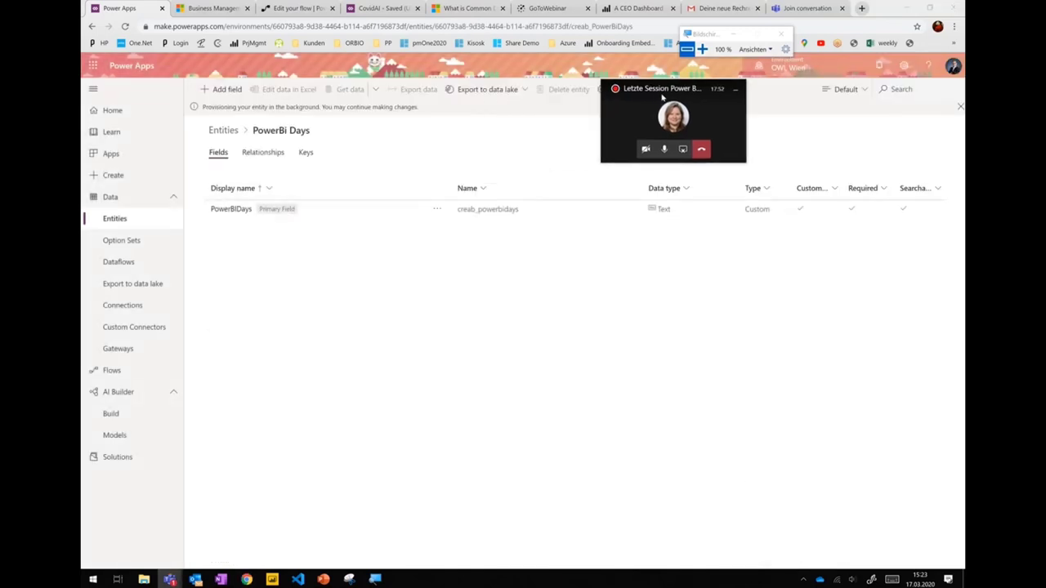
{"action": "left_click", "coordinate": [227, 90]}
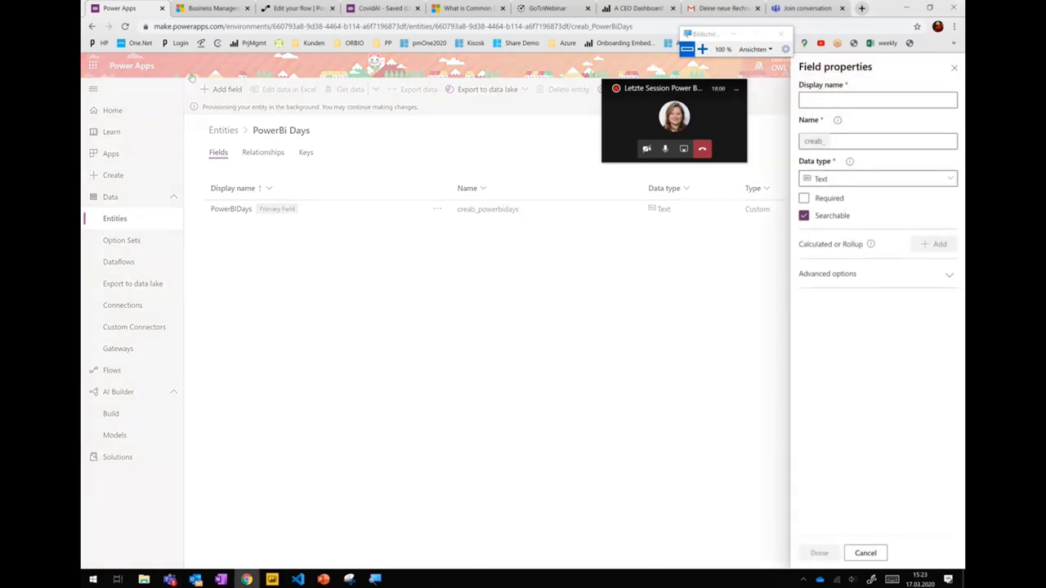
{"action": "left_click", "coordinate": [849, 97]}
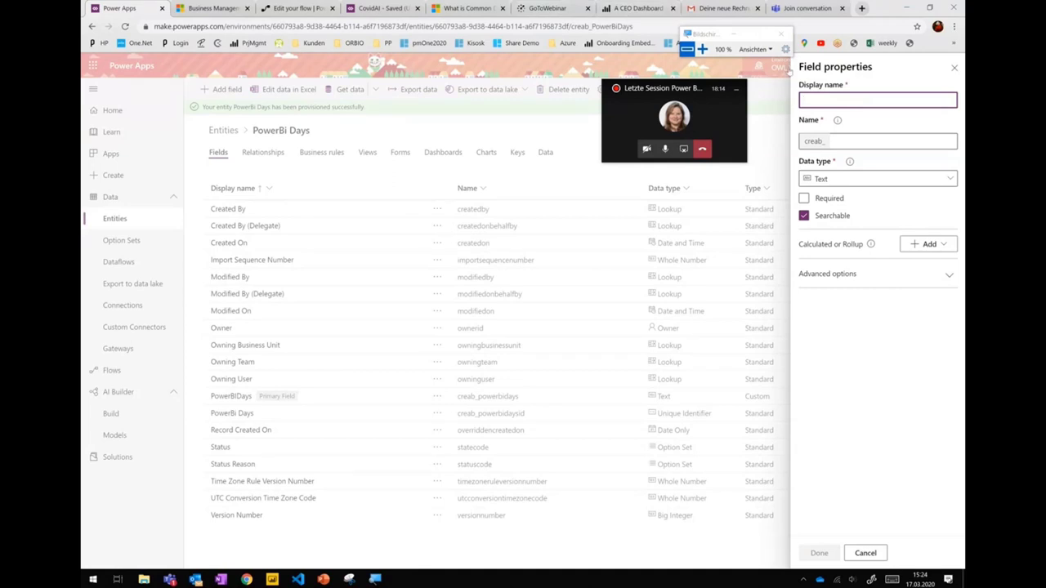
{"action": "type", "text": "R"}
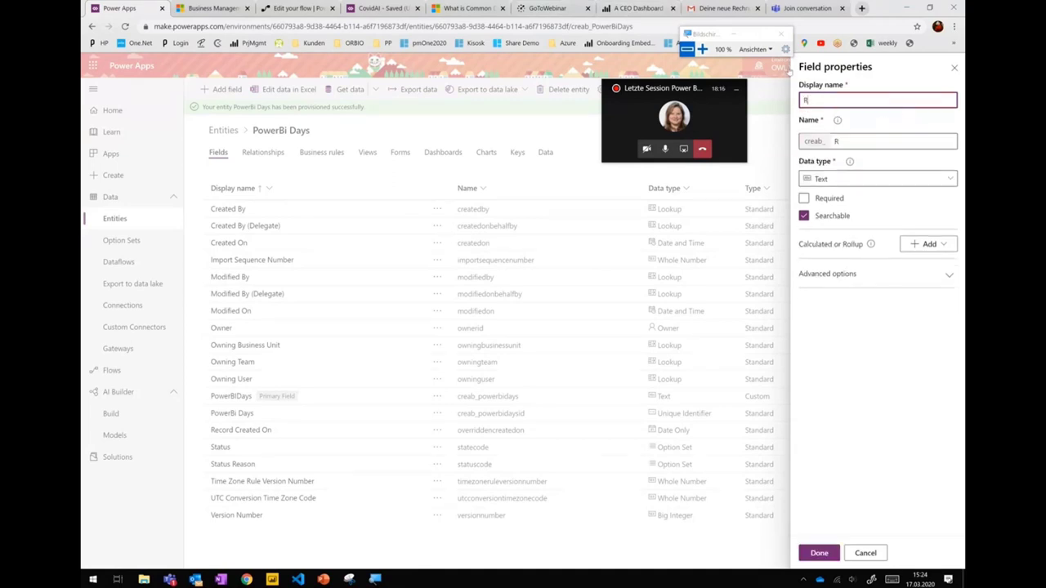
{"action": "type", "text": "echne"}
{"action": "key", "text": "BackSpace"}
{"action": "key", "text": "BackSpace"}
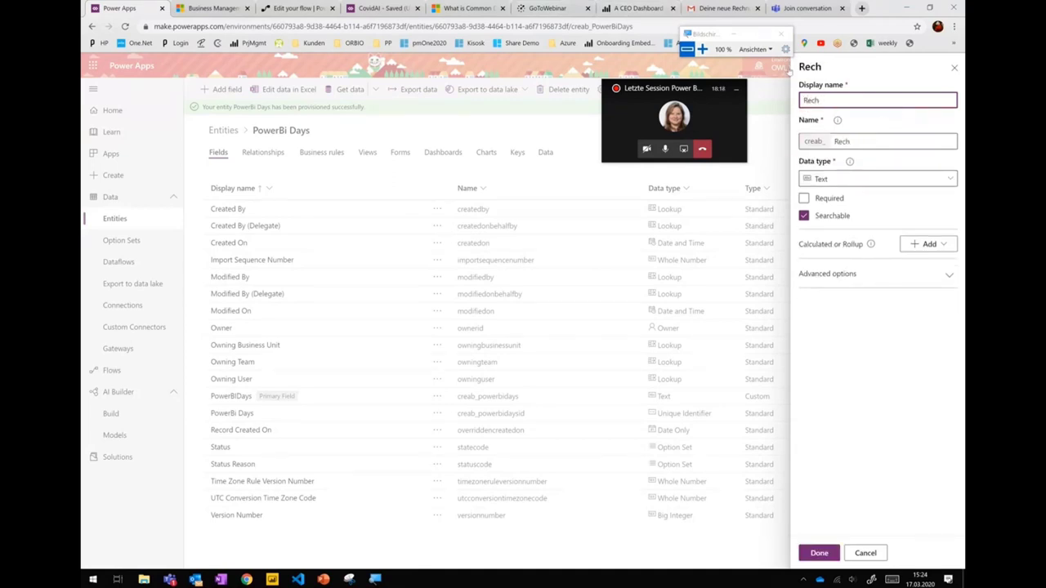
{"action": "type", "text": "nungsnummer"}
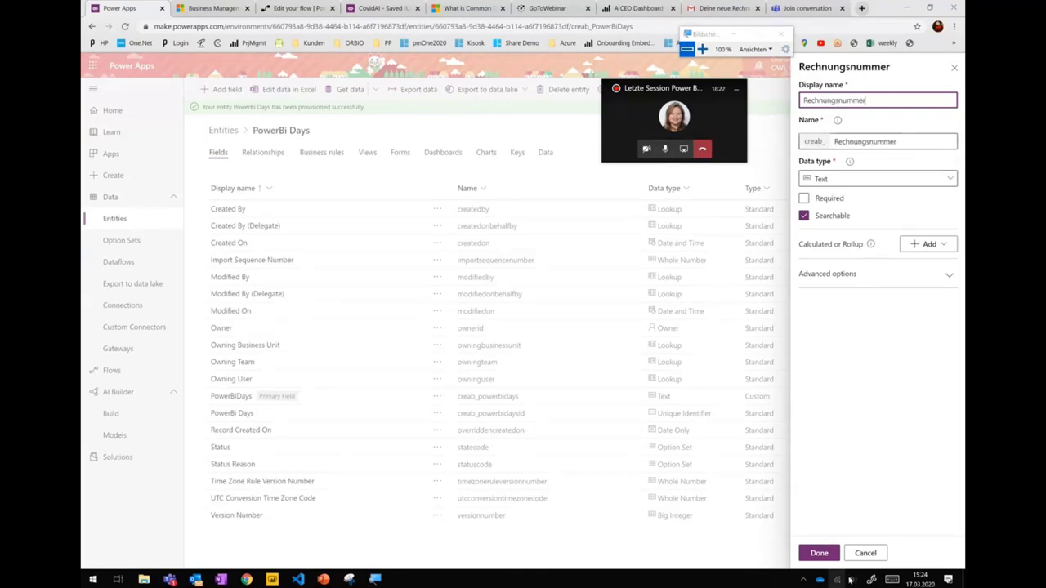
- Look through the available data types, keep Text for the Rechnungsnummer field and add it to the entity
{"action": "left_click", "coordinate": [863, 179]}
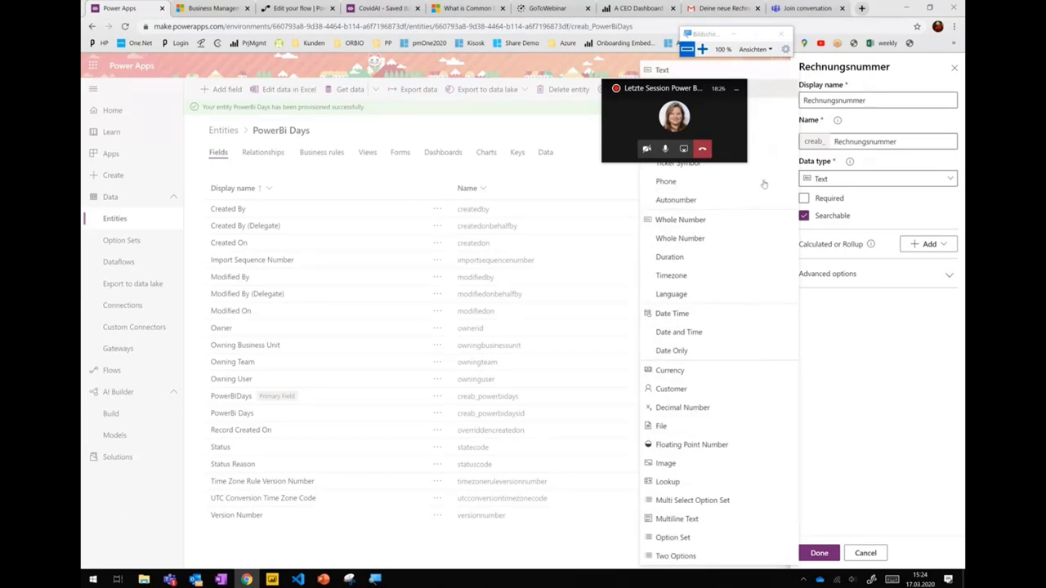
{"action": "left_click_drag", "start_coordinate": [657, 87], "coordinate": [513, 54]}
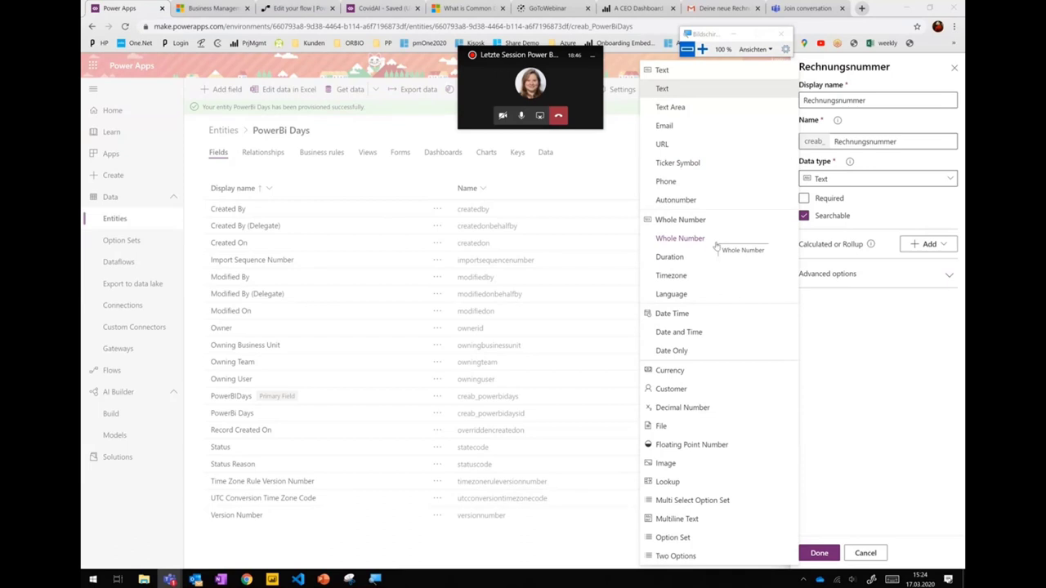
{"action": "left_click", "coordinate": [833, 458]}
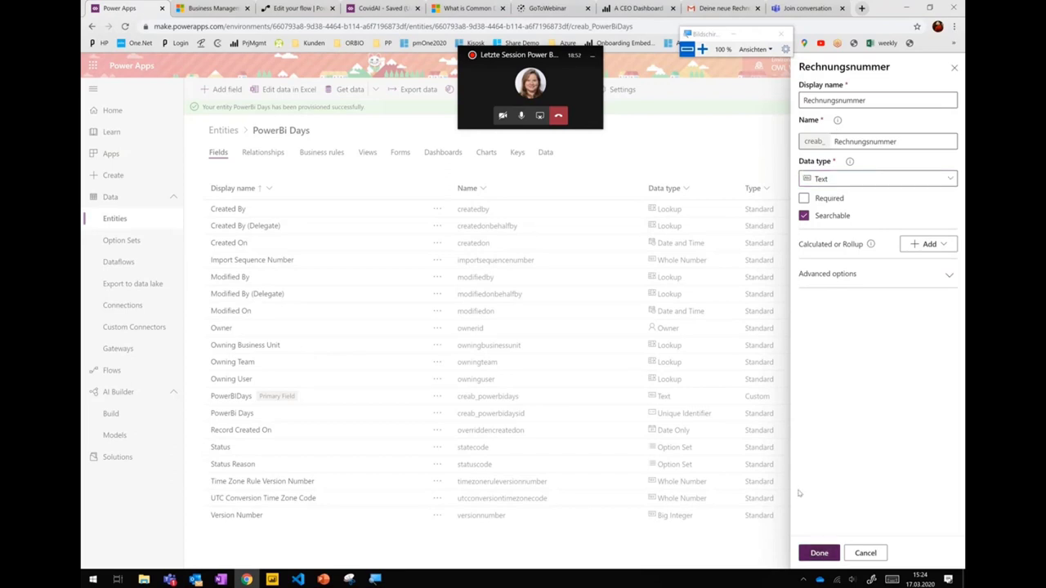
{"action": "left_click", "coordinate": [819, 553]}
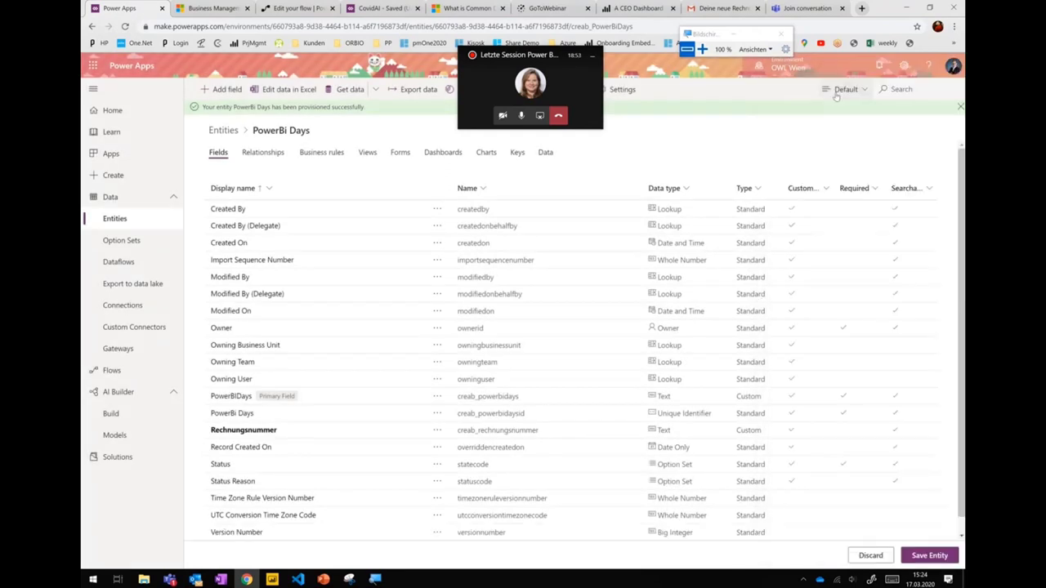
- Add a Text field named Datum to the PowerBi Days entity
{"action": "left_click", "coordinate": [220, 89]}
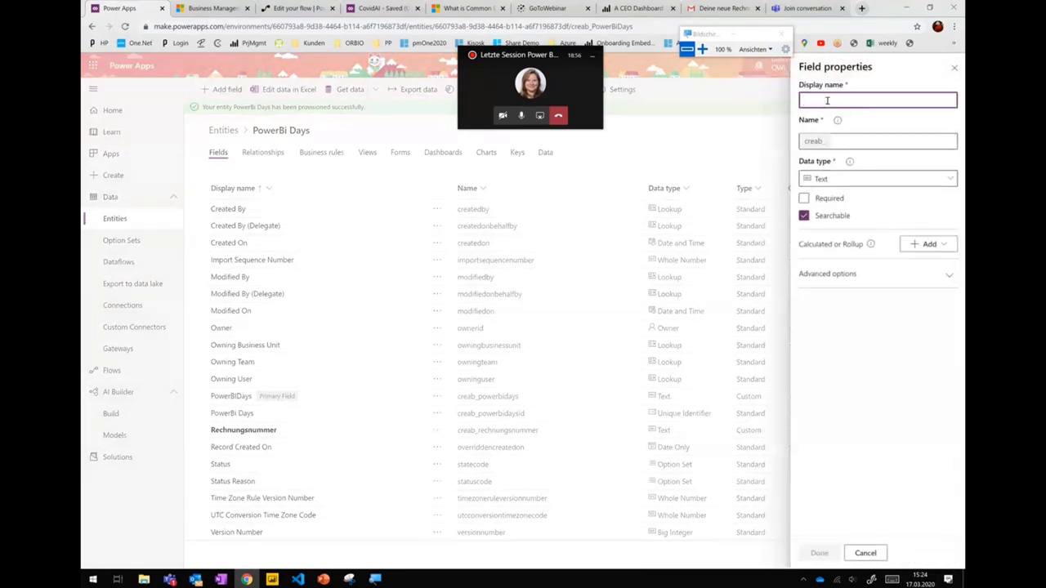
{"action": "type", "text": "L"}
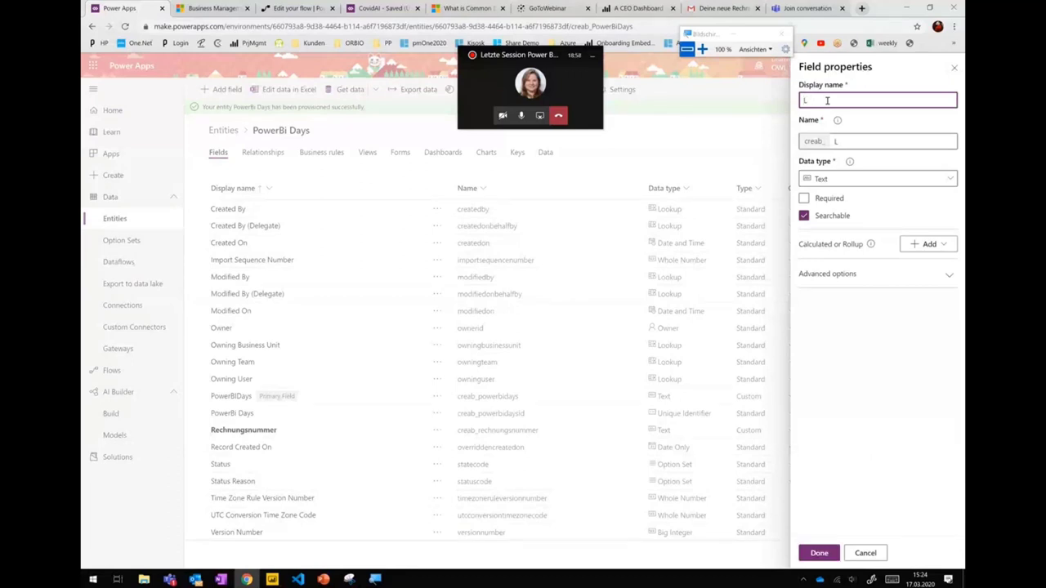
{"action": "key", "text": "BackSpace"}
{"action": "type", "text": "Datum"}
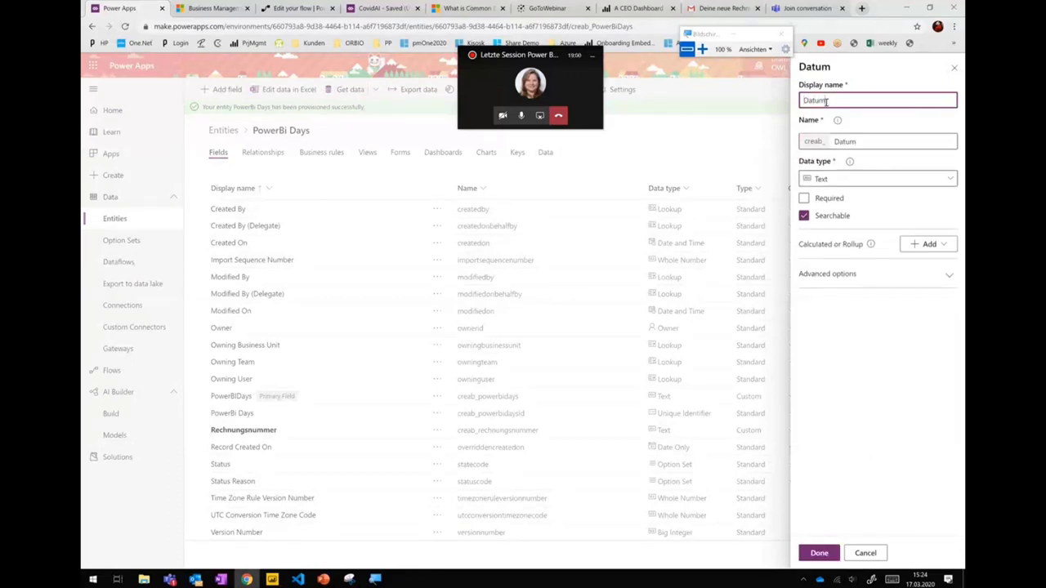
{"action": "left_click", "coordinate": [821, 554]}
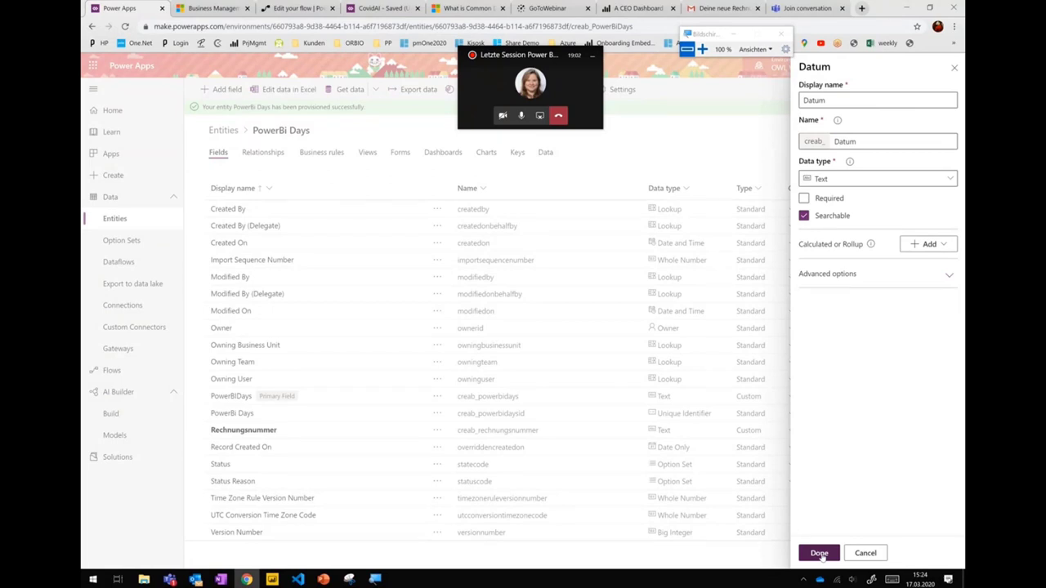
- Add a Text field named Preis to the PowerBi Days entity
{"action": "left_click", "coordinate": [200, 90]}
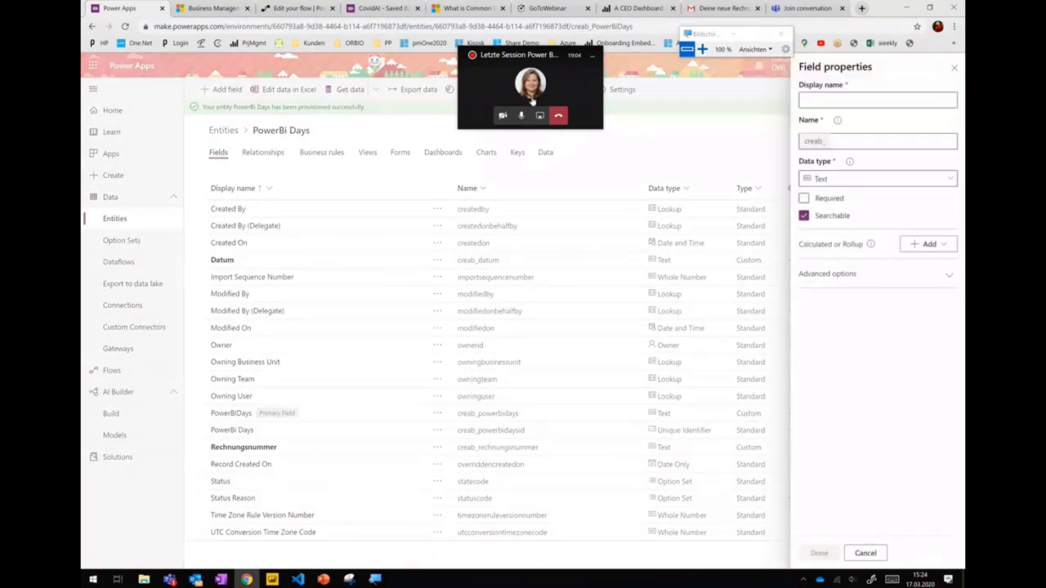
{"action": "left_click", "coordinate": [843, 100]}
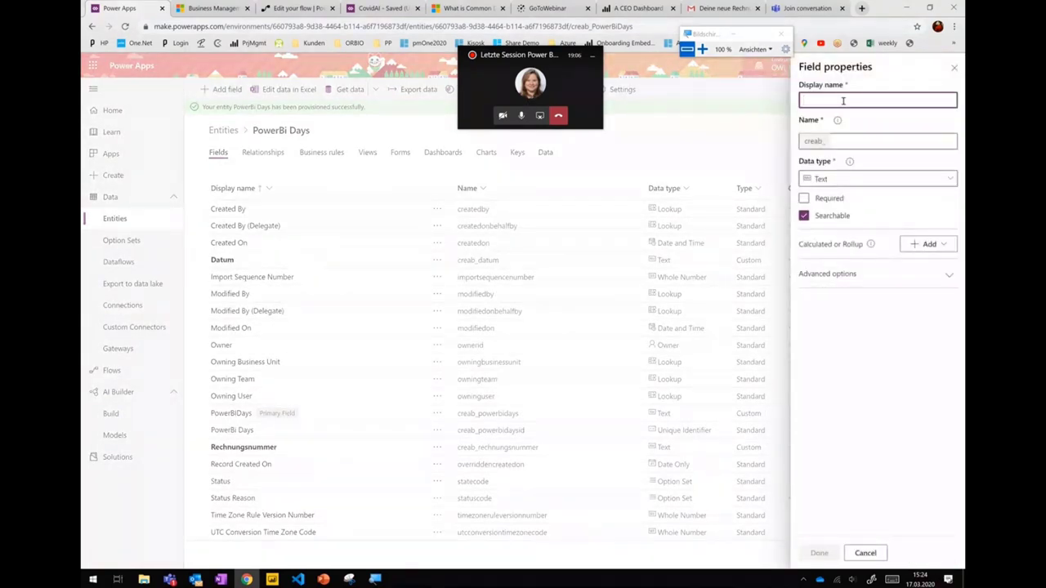
{"action": "type", "text": "Preis"}
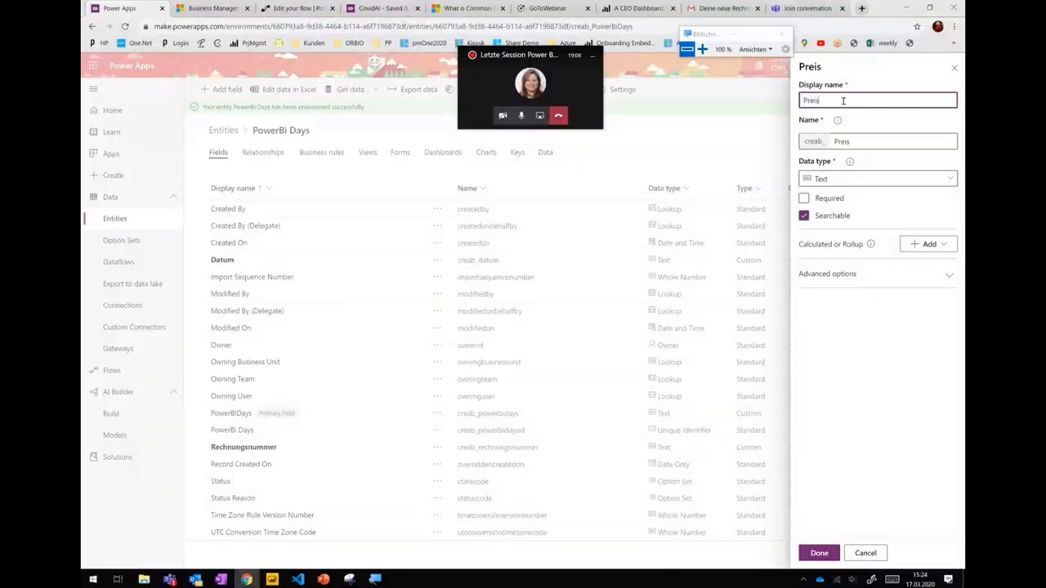
{"action": "left_click", "coordinate": [819, 553]}
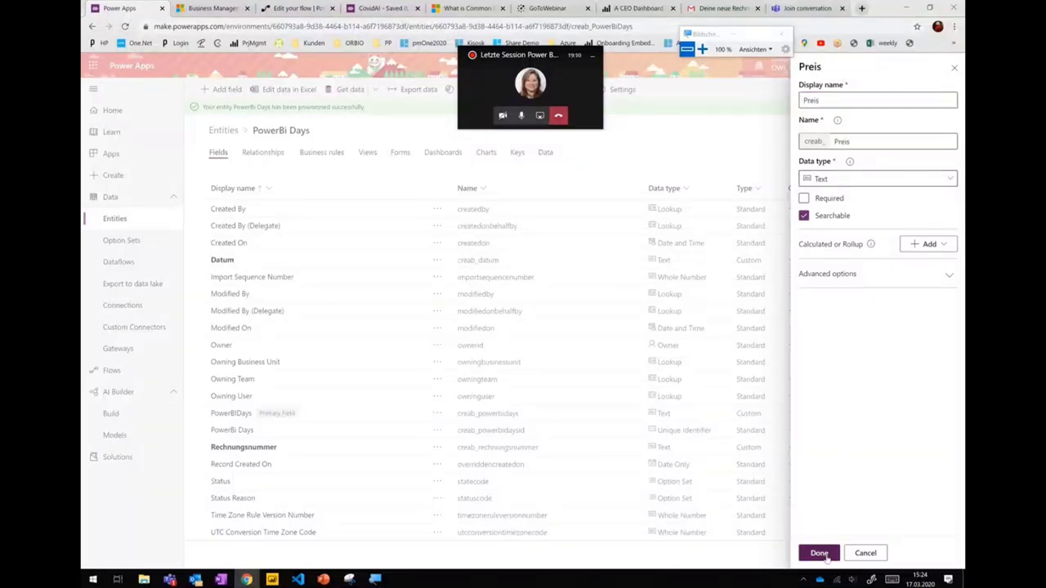
- Open the AI Builder models list in a separate browser tab and return to the PowerBi Days entity
{"action": "left_click", "coordinate": [221, 90]}
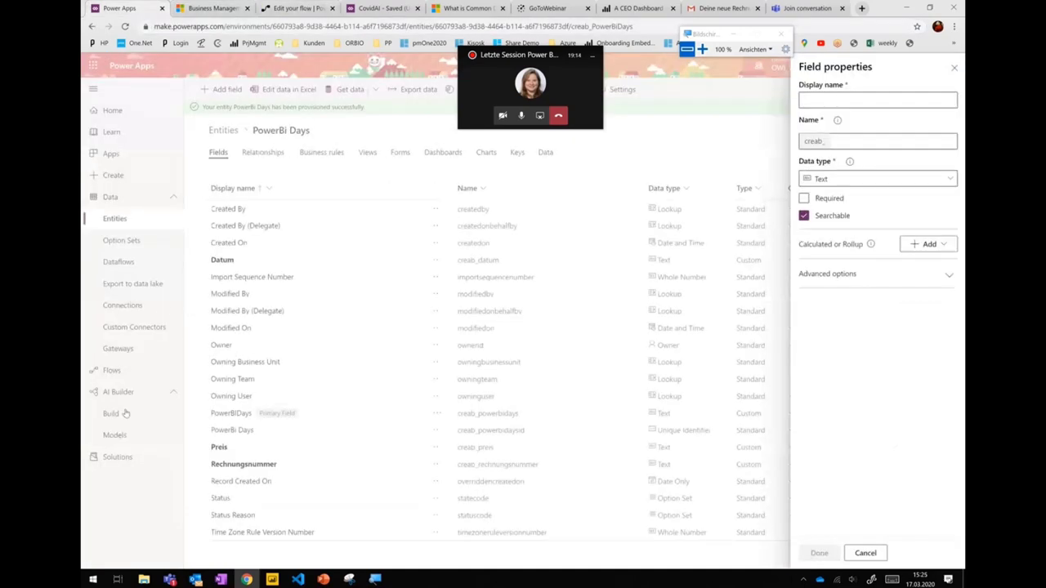
{"action": "left_click", "coordinate": [626, 292]}
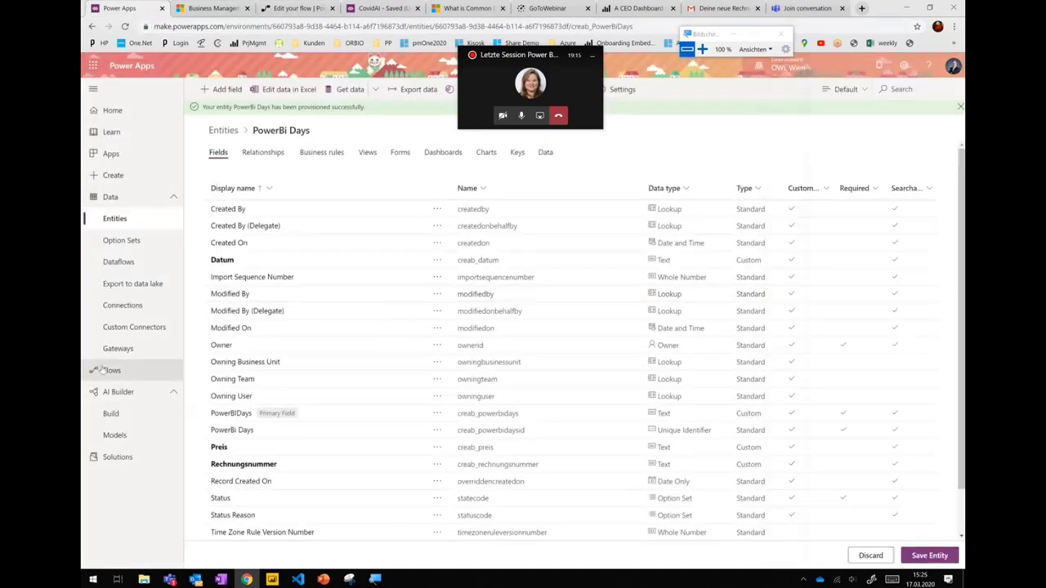
{"action": "left_click", "coordinate": [115, 435]}
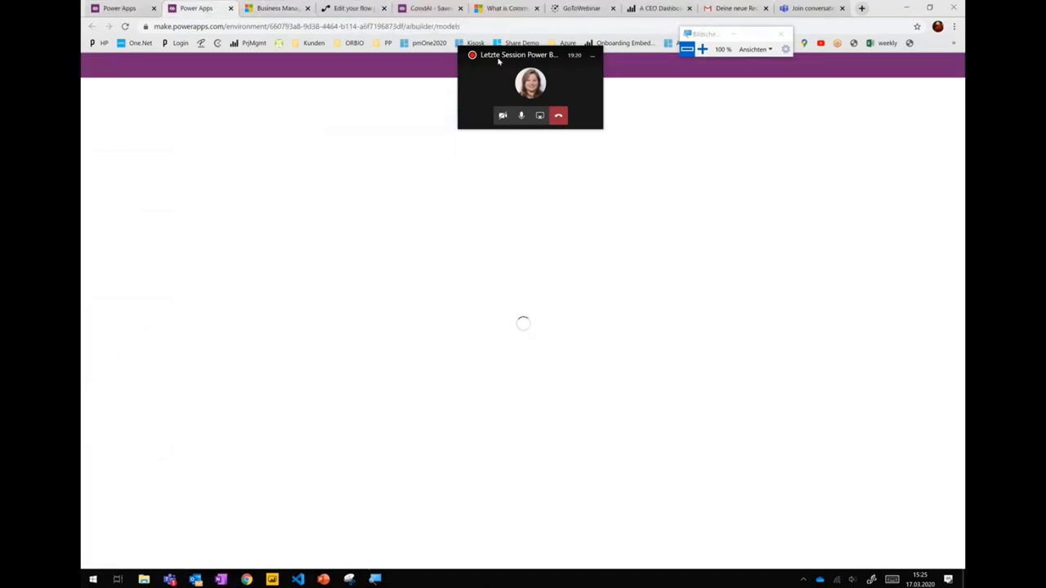
{"action": "left_click_drag", "start_coordinate": [498, 61], "coordinate": [782, 70]}
{"action": "key", "text": "ctrl+shift+Tab"}
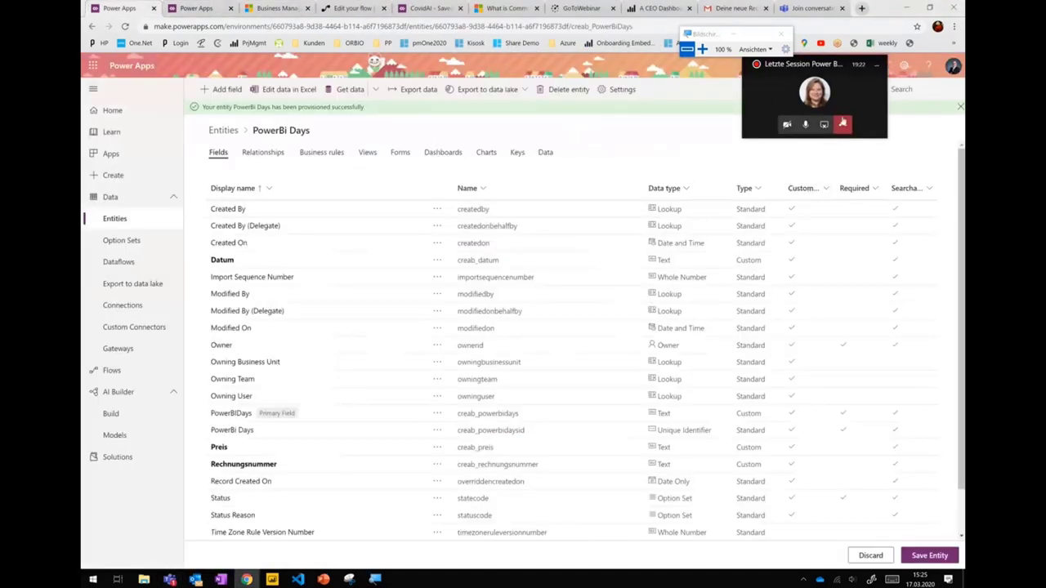
- Add a Text field named Zeit to the PowerBi Days entity
{"action": "left_click", "coordinate": [220, 90]}
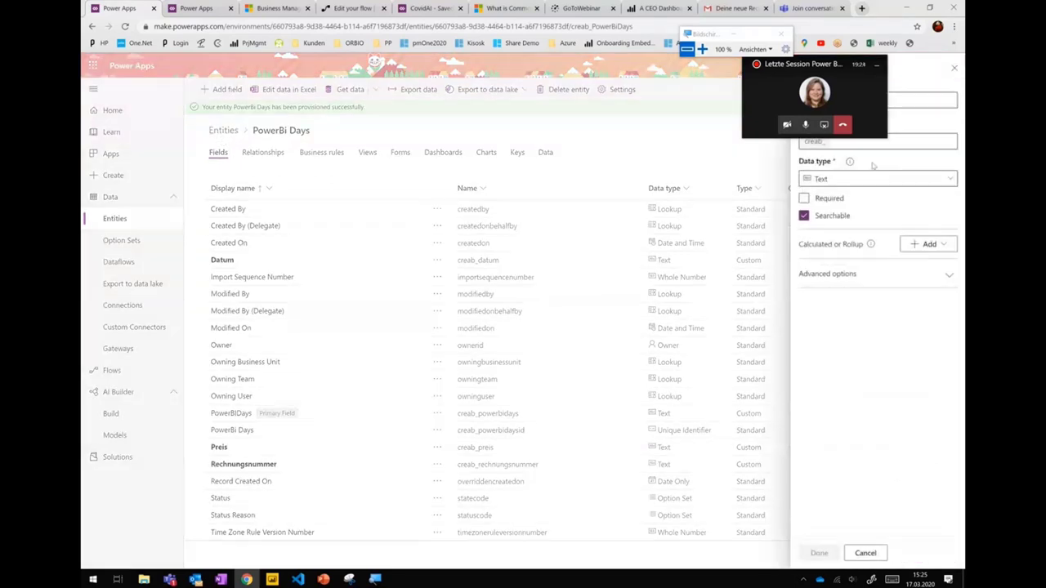
{"action": "left_click_drag", "start_coordinate": [800, 73], "coordinate": [645, 99]}
{"action": "left_click", "coordinate": [858, 96]}
{"action": "type", "text": "Zei"}
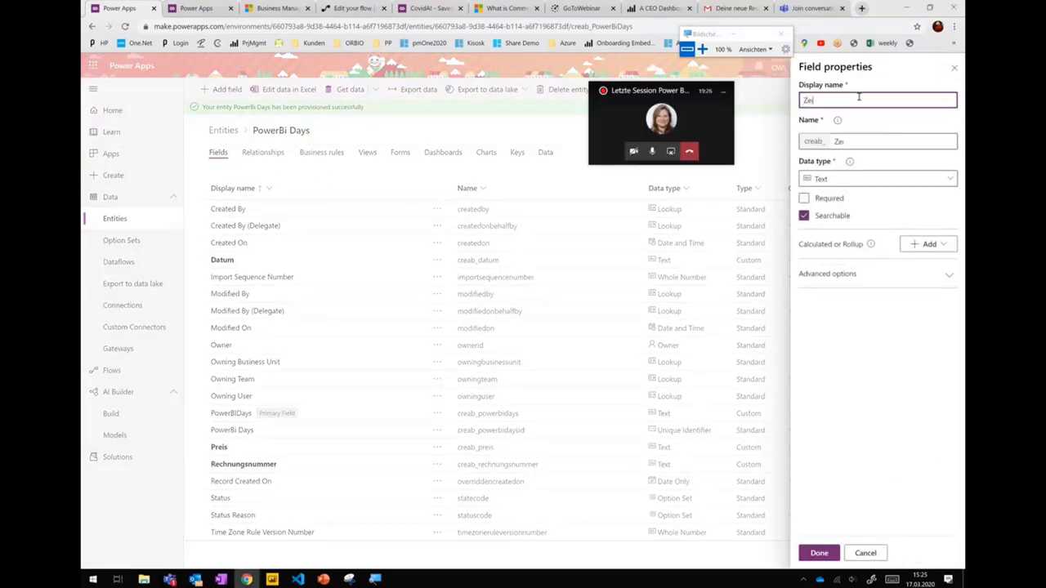
{"action": "type", "text": "t"}
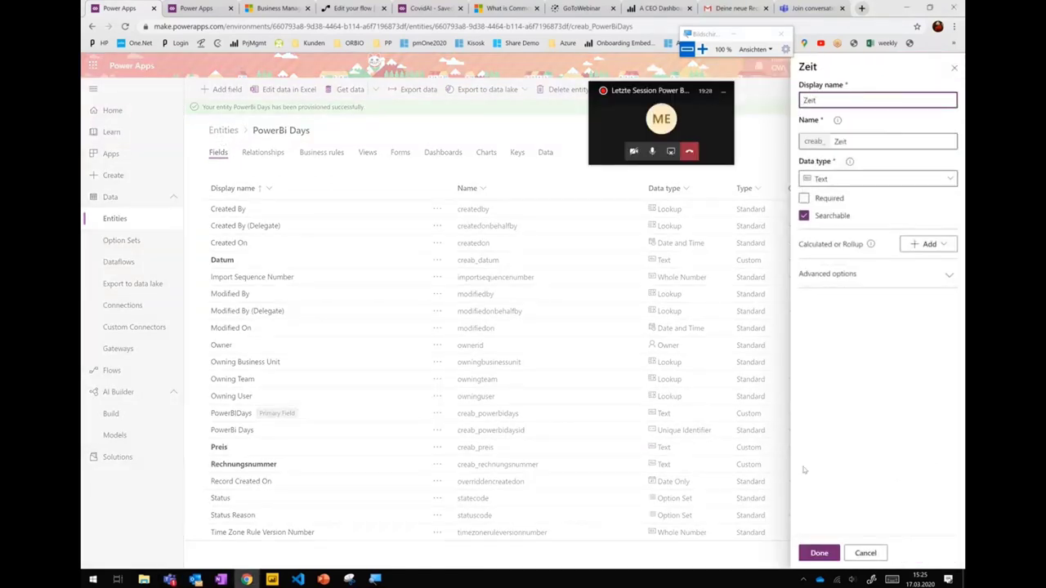
{"action": "left_click", "coordinate": [818, 555]}
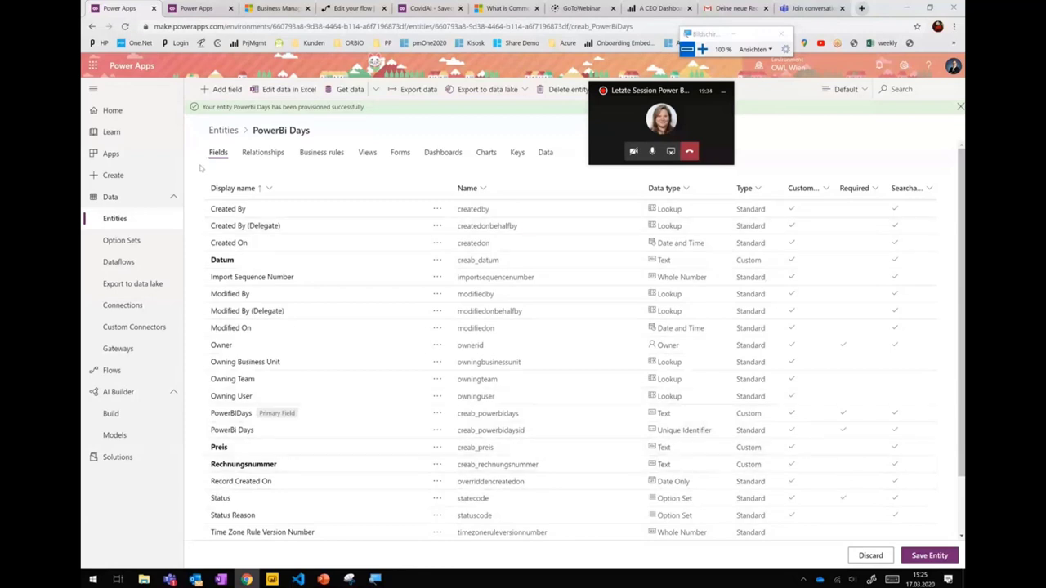
- Make the primary field PowerBIDays no longer required
{"action": "left_click", "coordinate": [232, 413]}
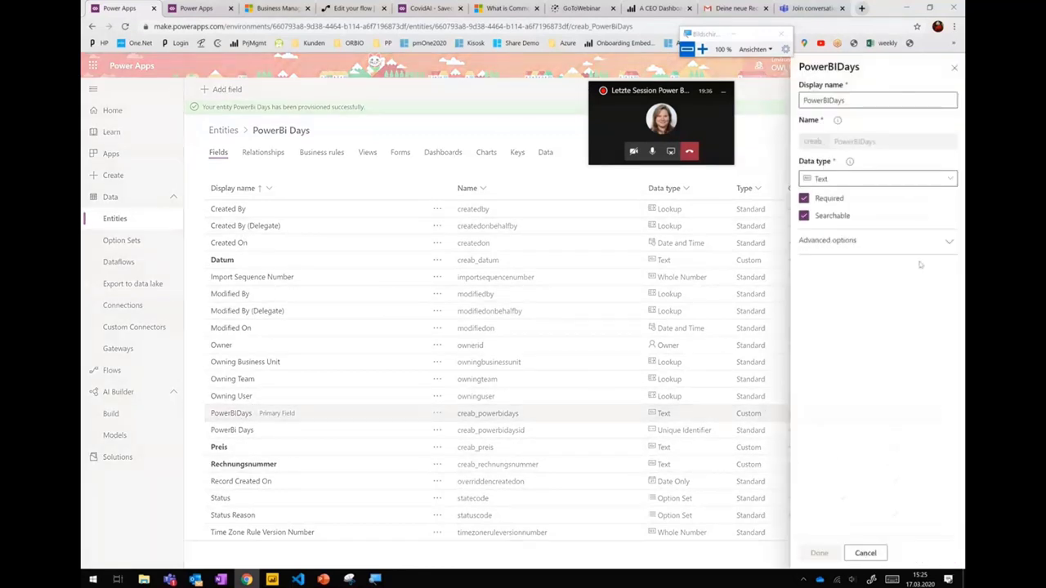
{"action": "left_click", "coordinate": [806, 198]}
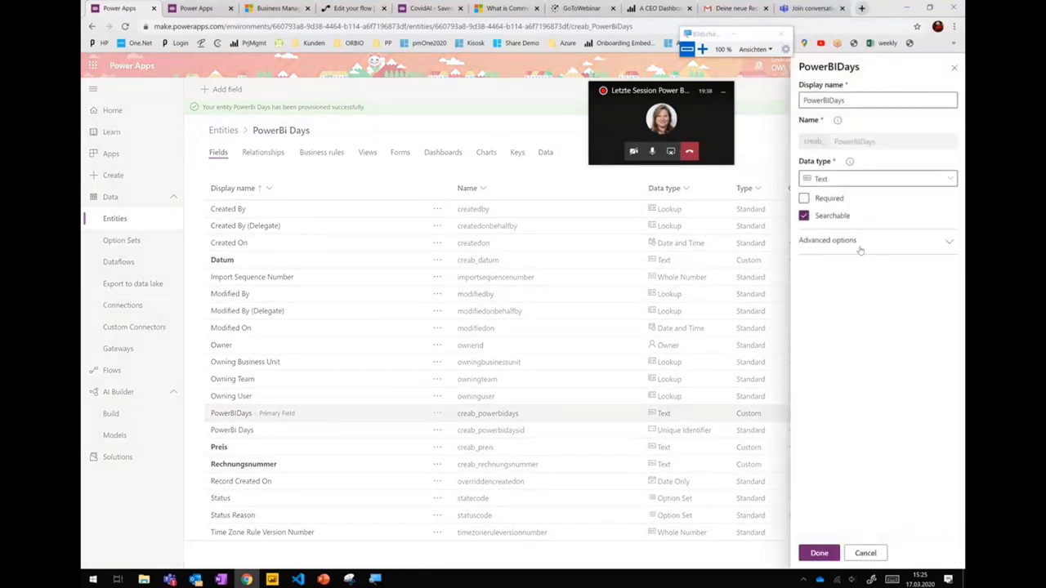
{"action": "left_click", "coordinate": [819, 553]}
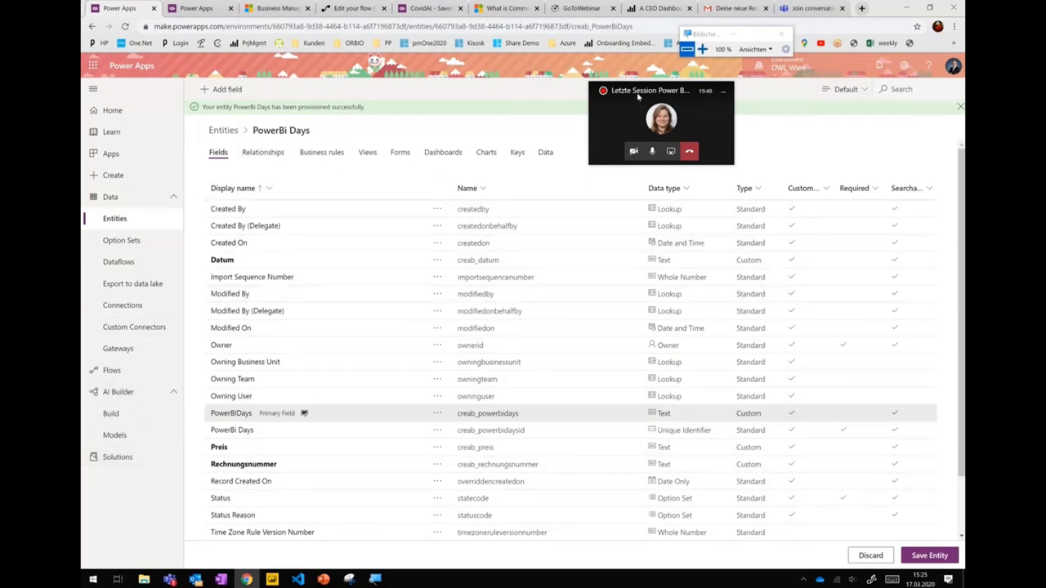
{"action": "left_click_drag", "start_coordinate": [638, 95], "coordinate": [790, 152]}
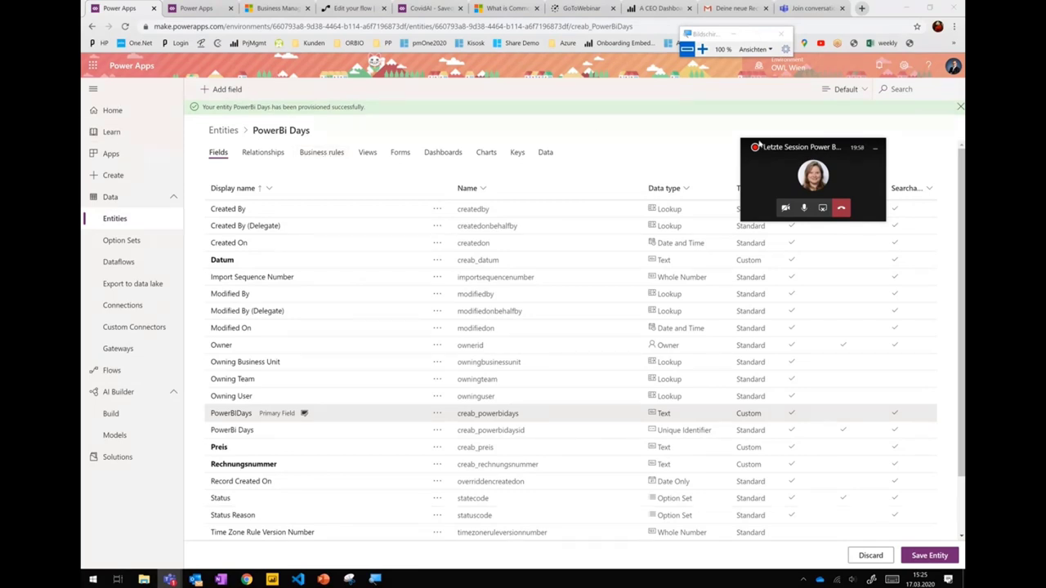
- Save the PowerBi Days entity with its new fields, staying on the page to keep the changes
{"action": "left_click", "coordinate": [200, 9]}
{"action": "left_click", "coordinate": [114, 9]}
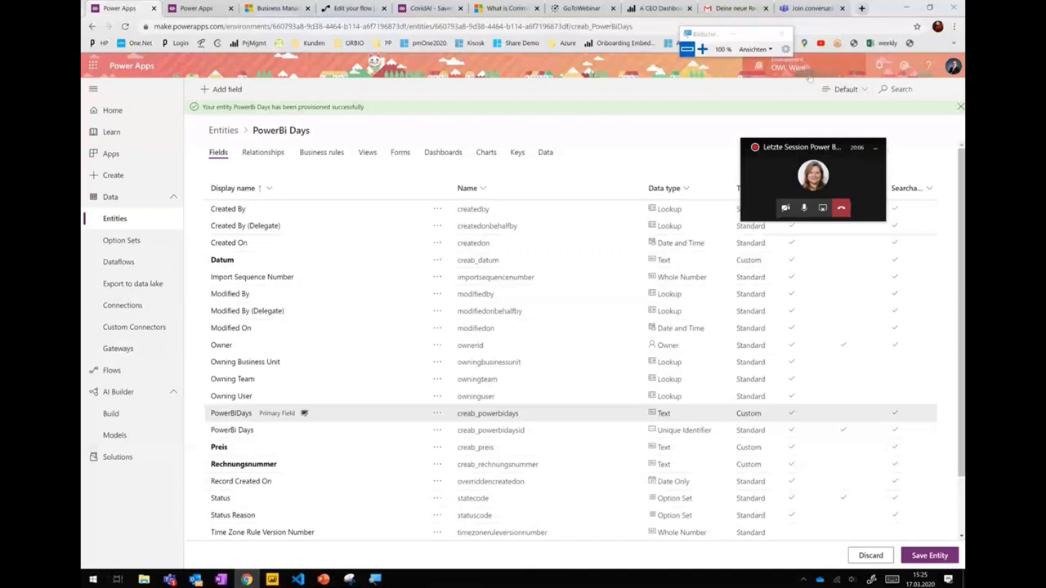
{"action": "left_click", "coordinate": [115, 434]}
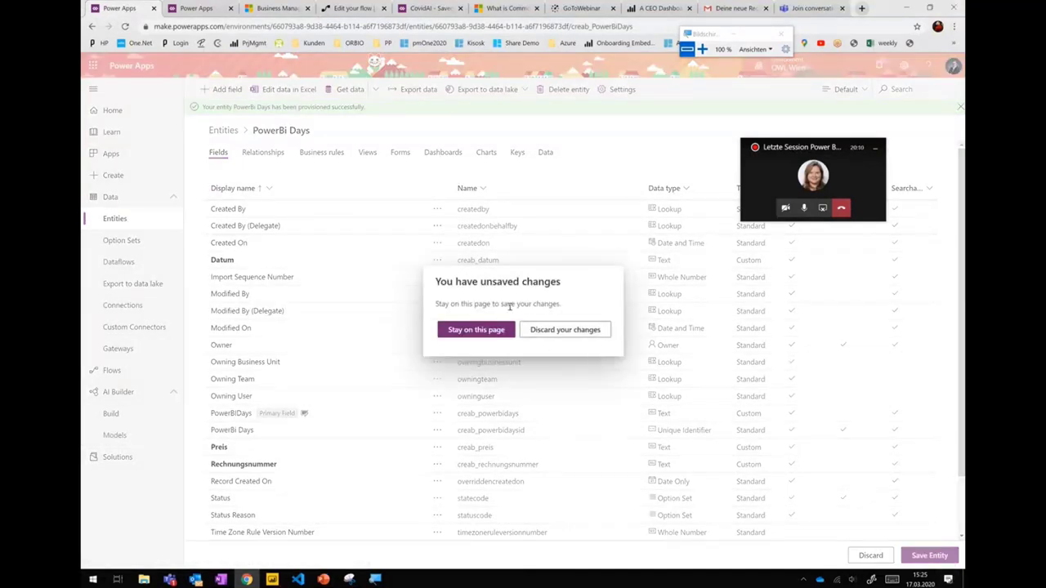
{"action": "left_click", "coordinate": [507, 332]}
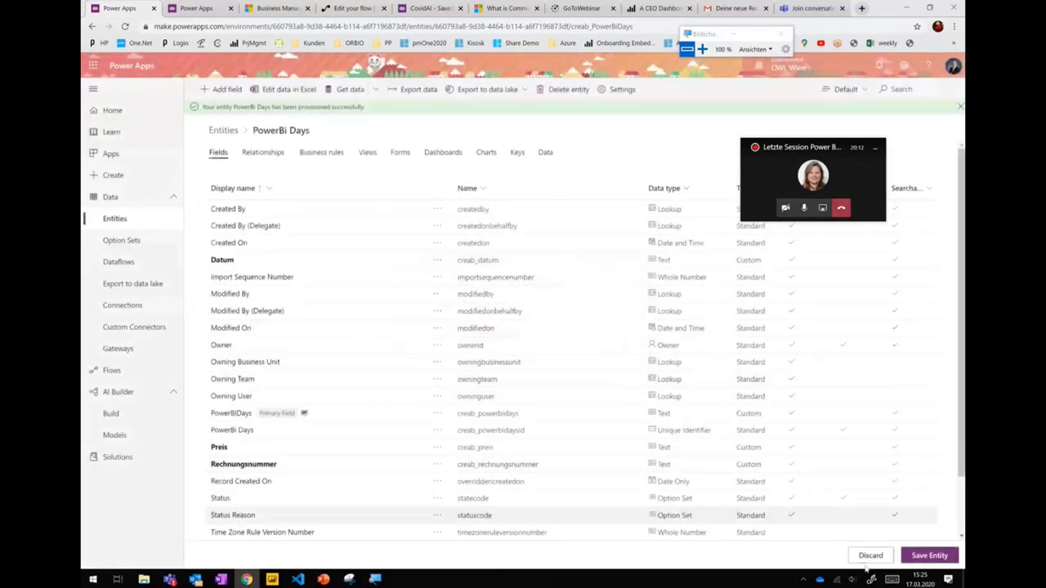
{"action": "left_click", "coordinate": [931, 559]}
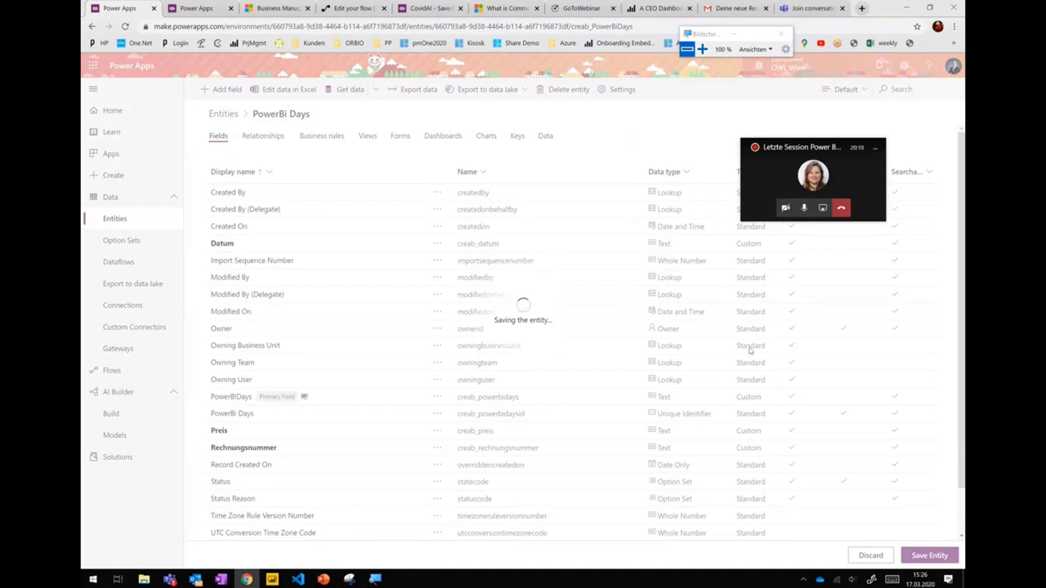
- Glance at the invoice handling slide in PowerPoint, return to the browser and open the CovidAI model in AI Builder
{"action": "key", "text": "alt+Tab"}
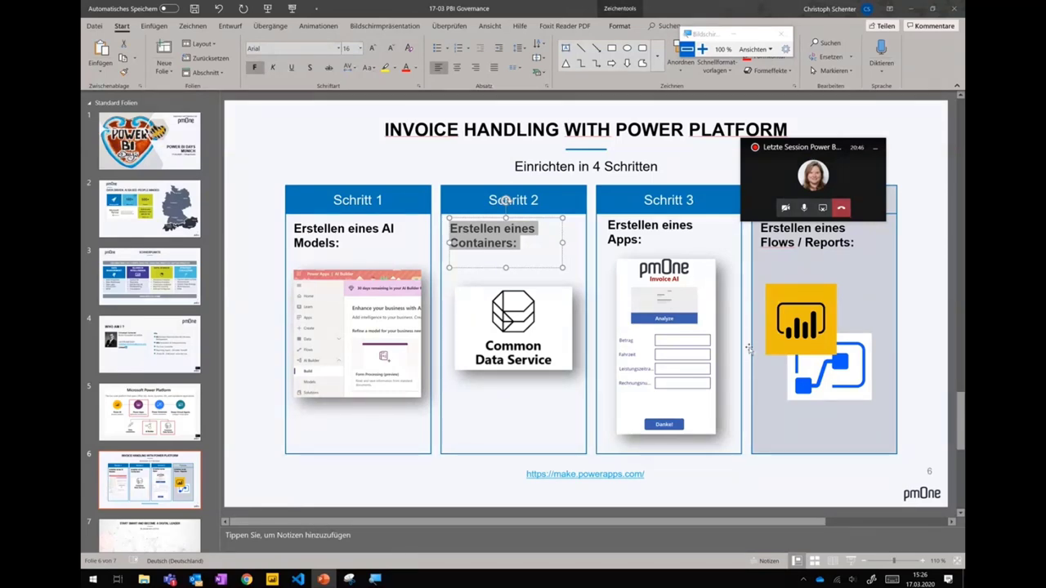
{"action": "key", "text": "alt+Tab"}
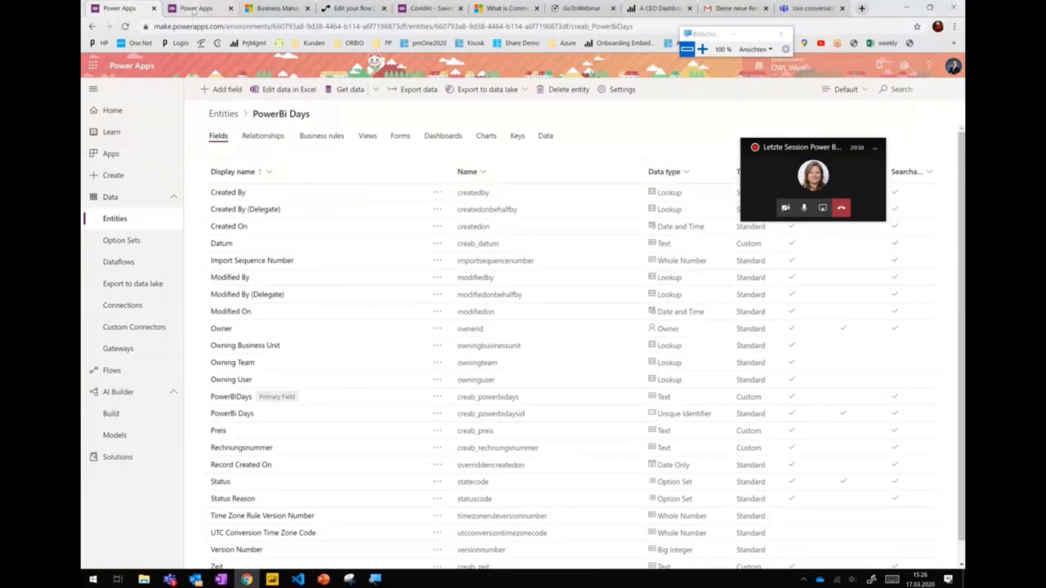
{"action": "left_click", "coordinate": [188, 7]}
{"action": "left_click", "coordinate": [645, 433]}
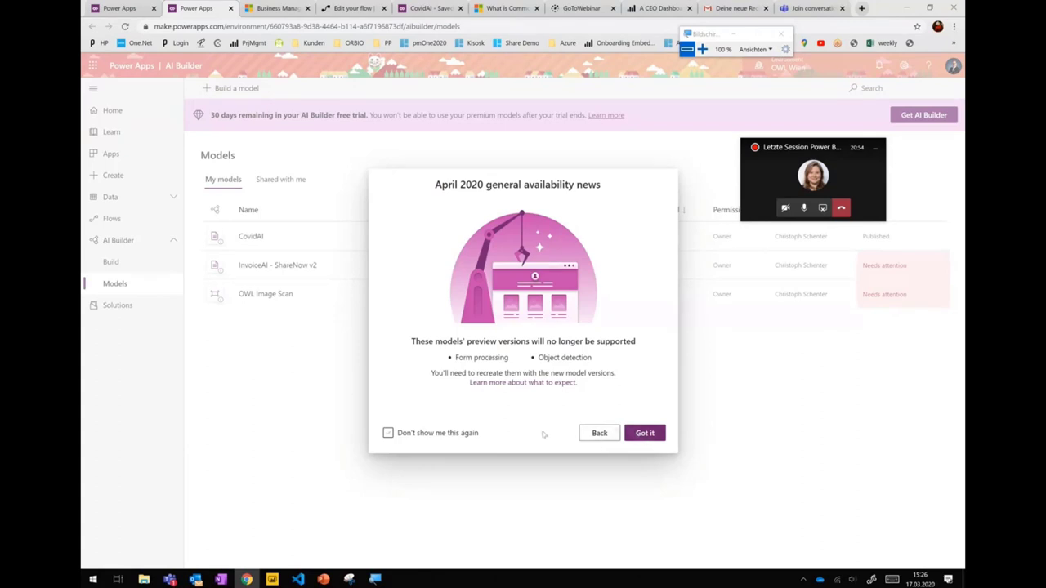
{"action": "left_click", "coordinate": [645, 433]}
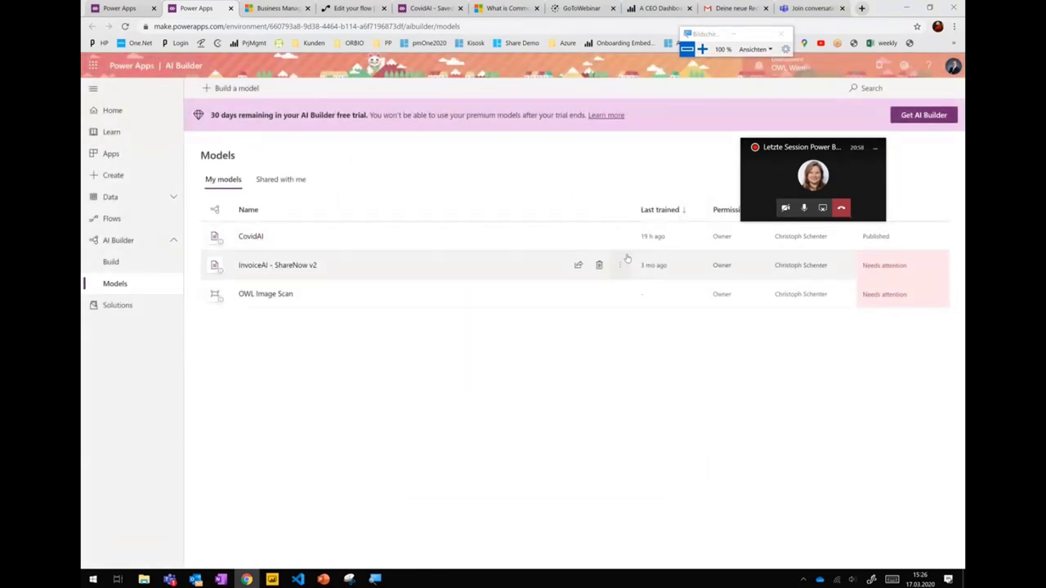
{"action": "left_click", "coordinate": [250, 237]}
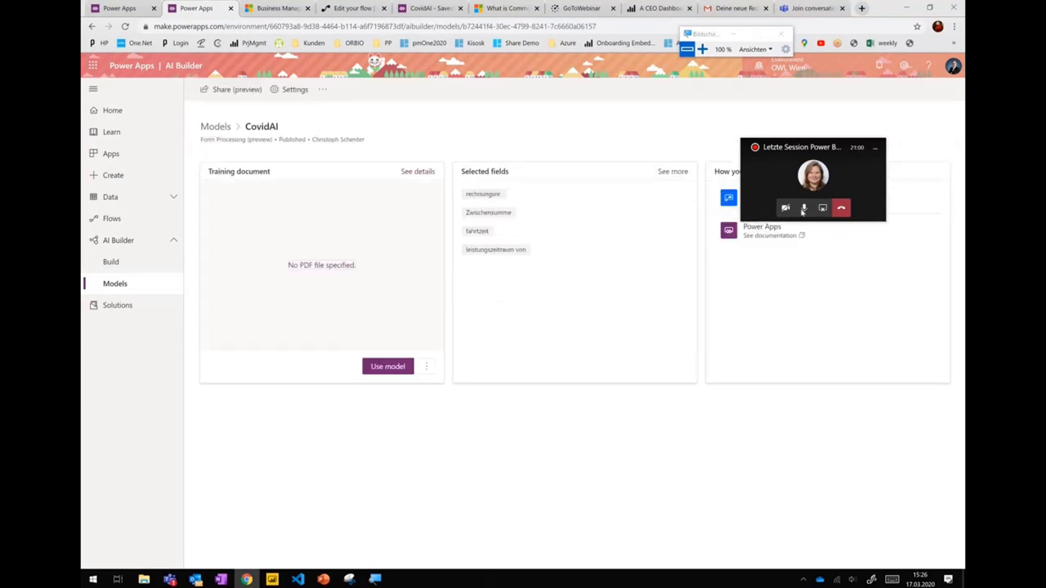
{"action": "left_click_drag", "start_coordinate": [803, 211], "coordinate": [811, 544]}
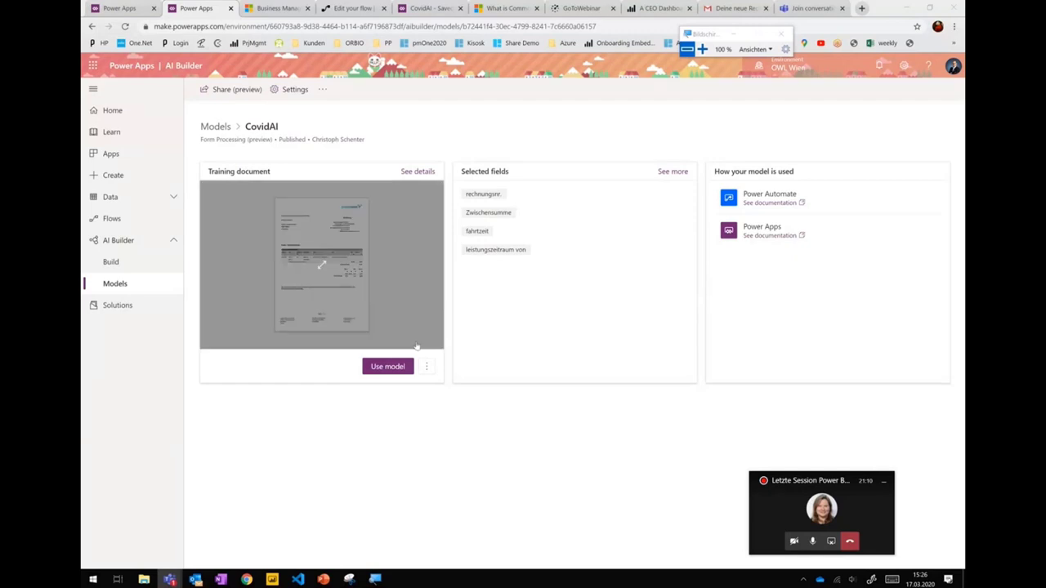
- Create a new canvas app that uses the published CovidAI model and skip the welcome dialog
{"action": "left_click", "coordinate": [404, 368]}
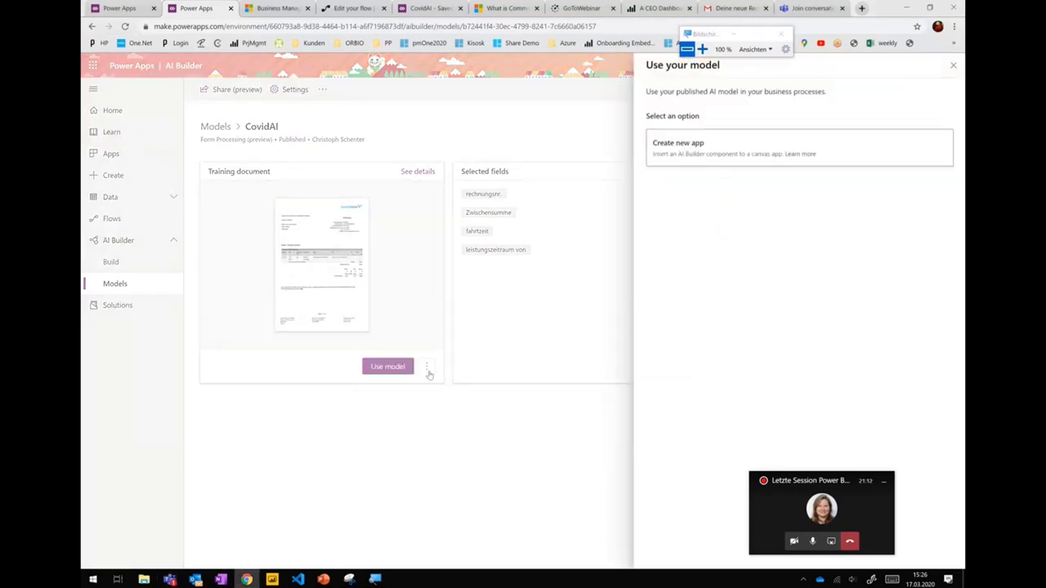
{"action": "left_click", "coordinate": [736, 152]}
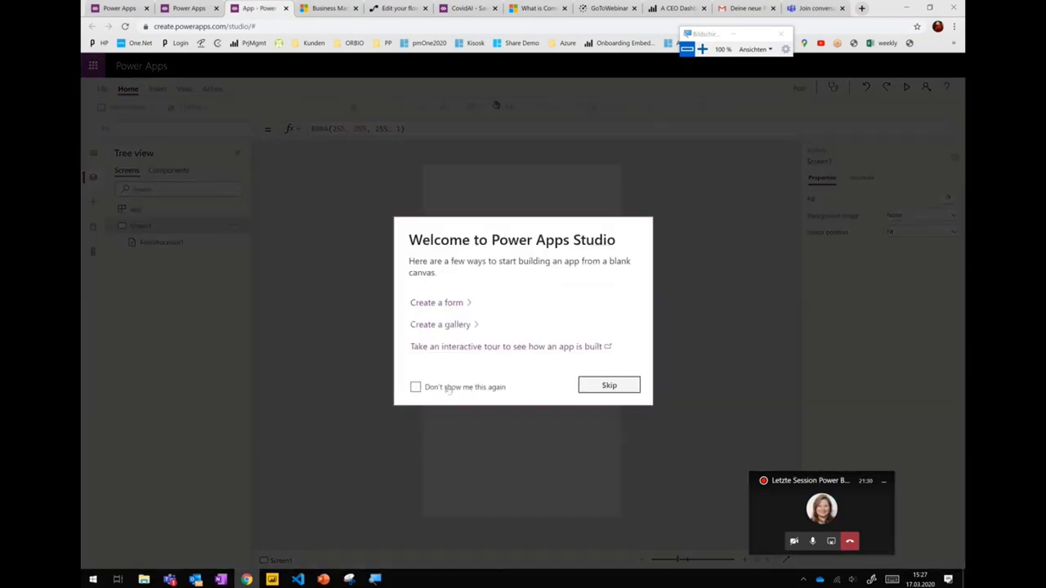
{"action": "left_click", "coordinate": [609, 386]}
- Move the form processor to about X 111, Y 159 and resize it to about 418 wide by 303 high
{"action": "left_click_drag", "start_coordinate": [497, 229], "coordinate": [514, 256]}
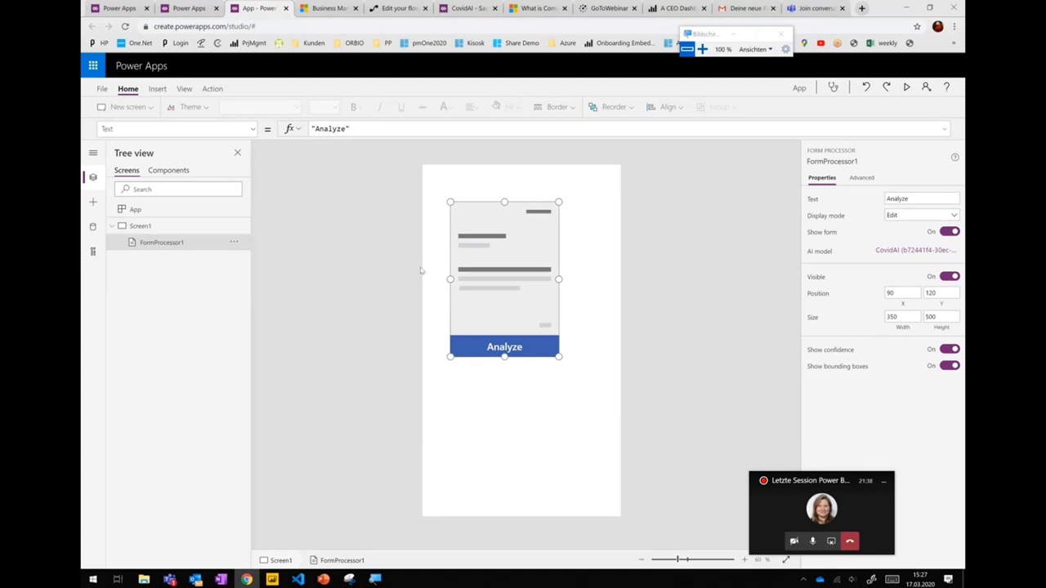
{"action": "left_click_drag", "start_coordinate": [523, 267], "coordinate": [536, 279]}
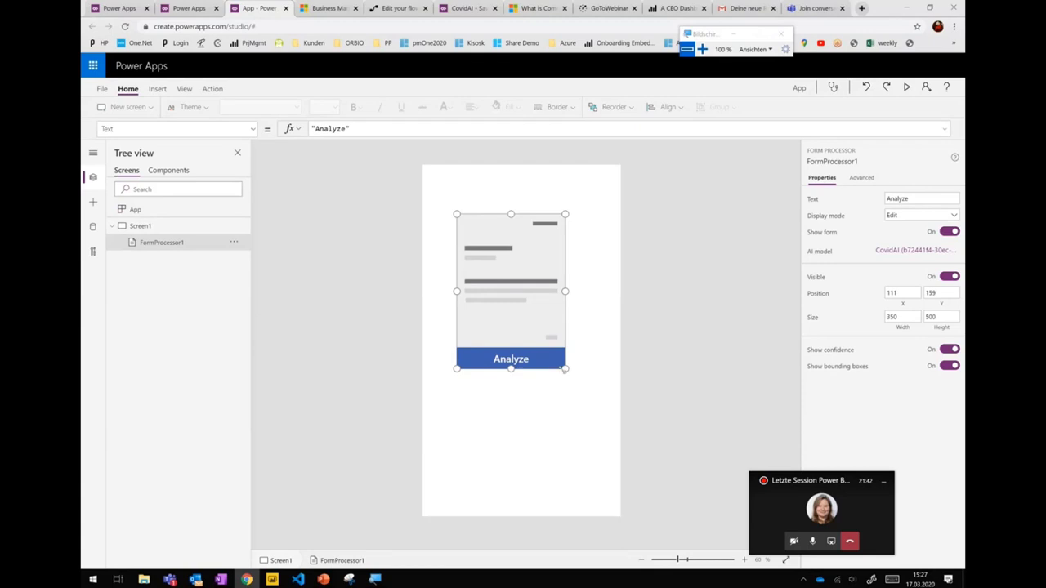
{"action": "left_click_drag", "start_coordinate": [565, 369], "coordinate": [585, 308]}
{"action": "left_click", "coordinate": [657, 365]}
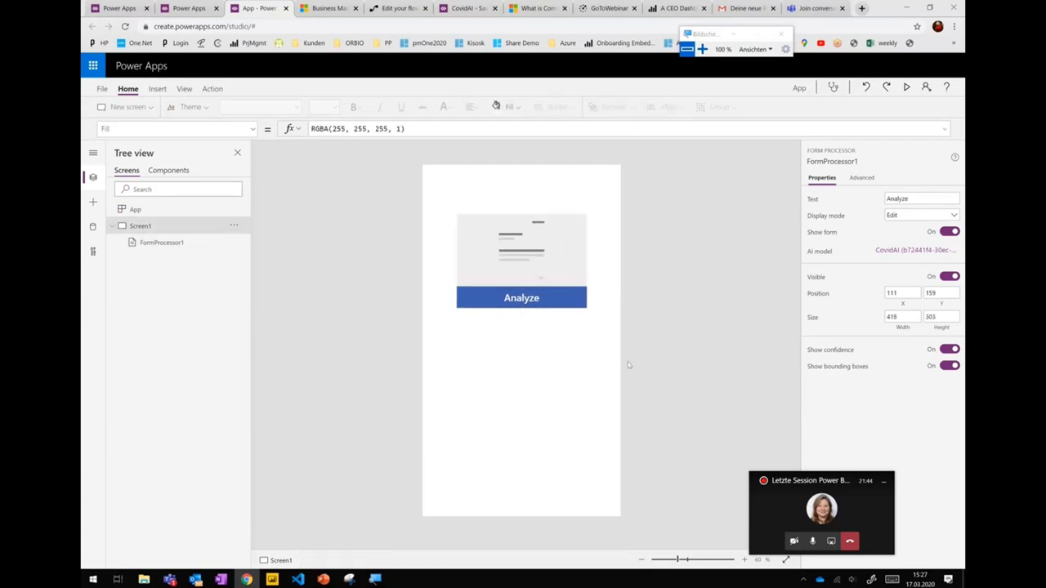
{"action": "left_click", "coordinate": [906, 87]}
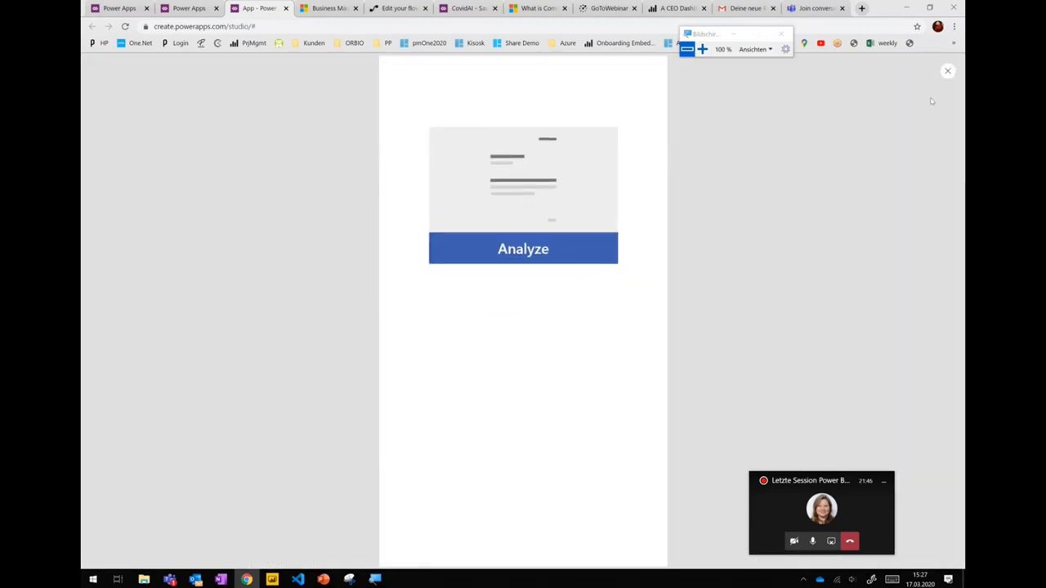
{"action": "left_click", "coordinate": [947, 72]}
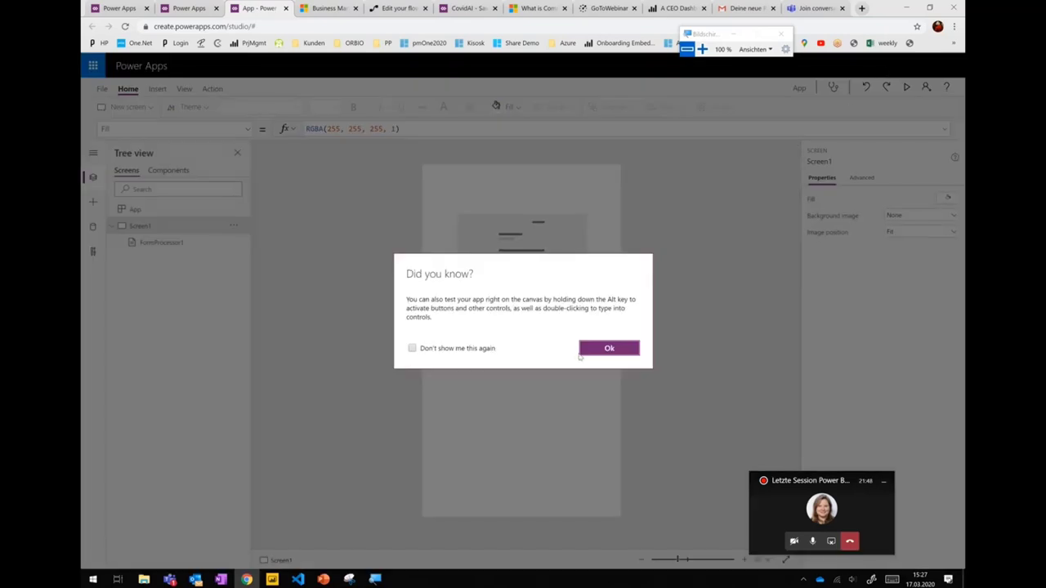
{"action": "left_click", "coordinate": [609, 348]}
- Preview the app and analyze the car2go service overview invoice PDF from the Test Files folder with the form processor
{"action": "left_click", "coordinate": [906, 86]}
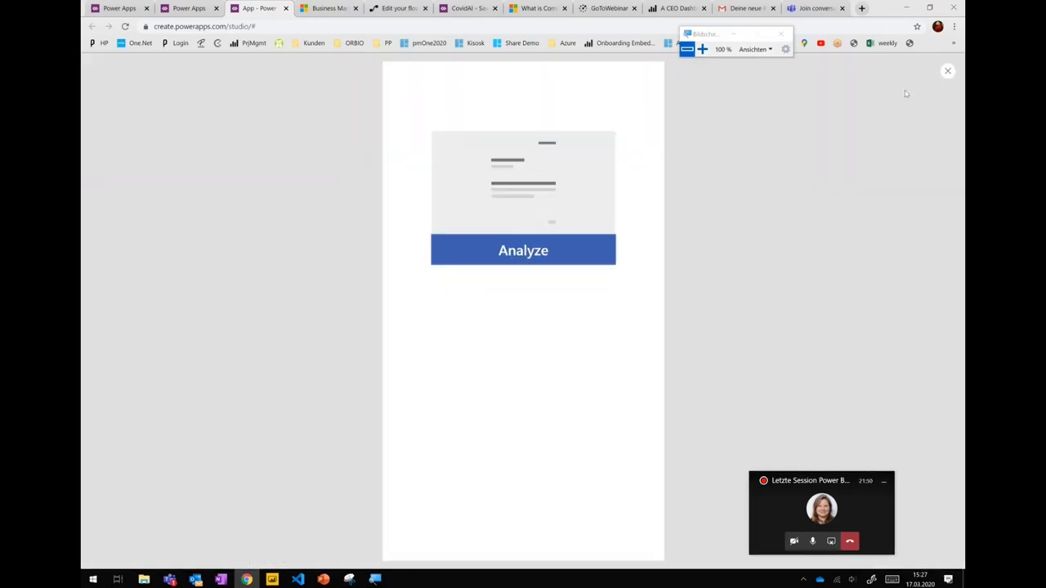
{"action": "left_click", "coordinate": [539, 248]}
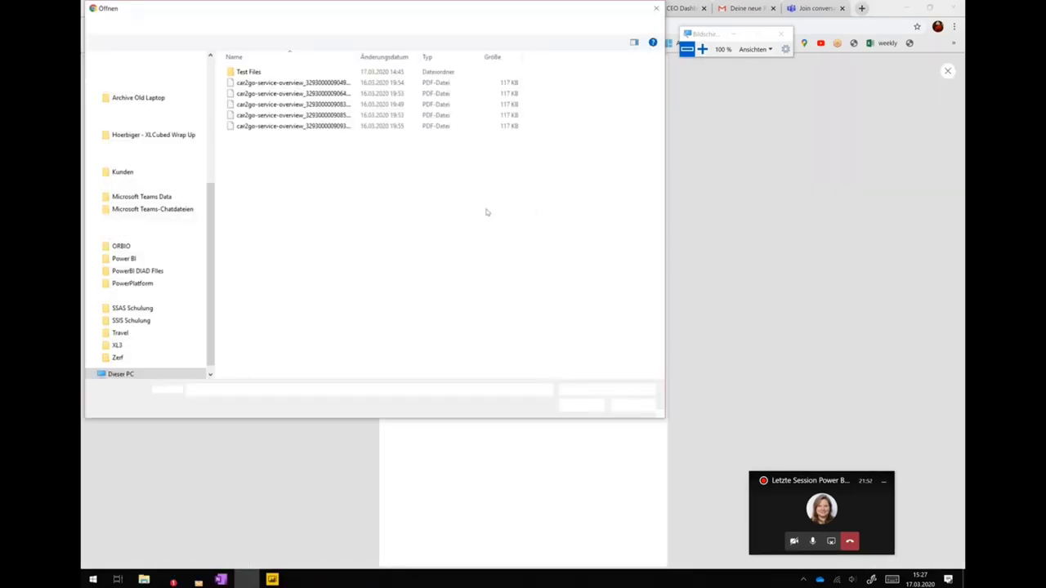
{"action": "double_click", "coordinate": [321, 72]}
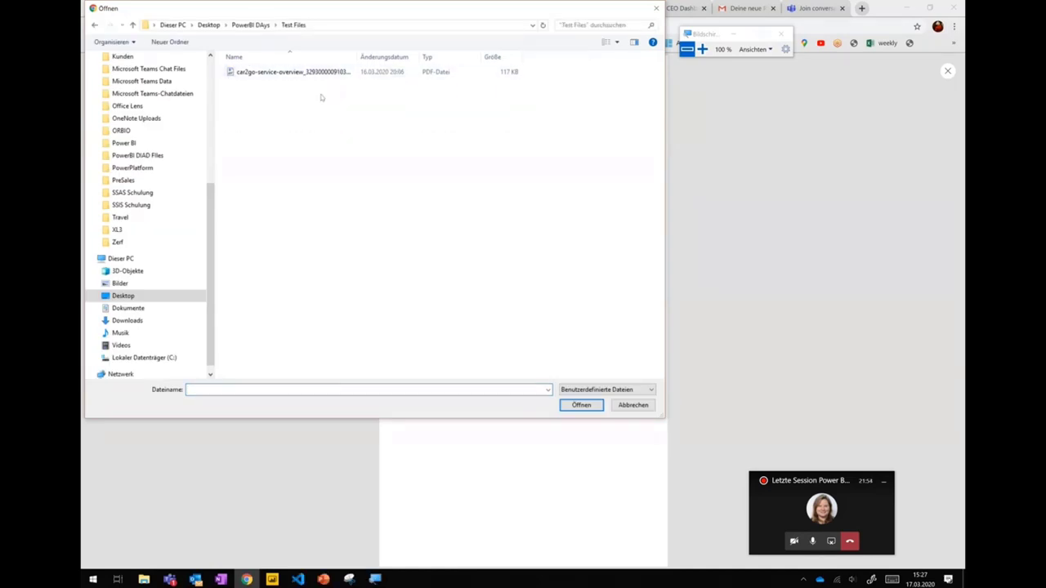
{"action": "left_click", "coordinate": [281, 74]}
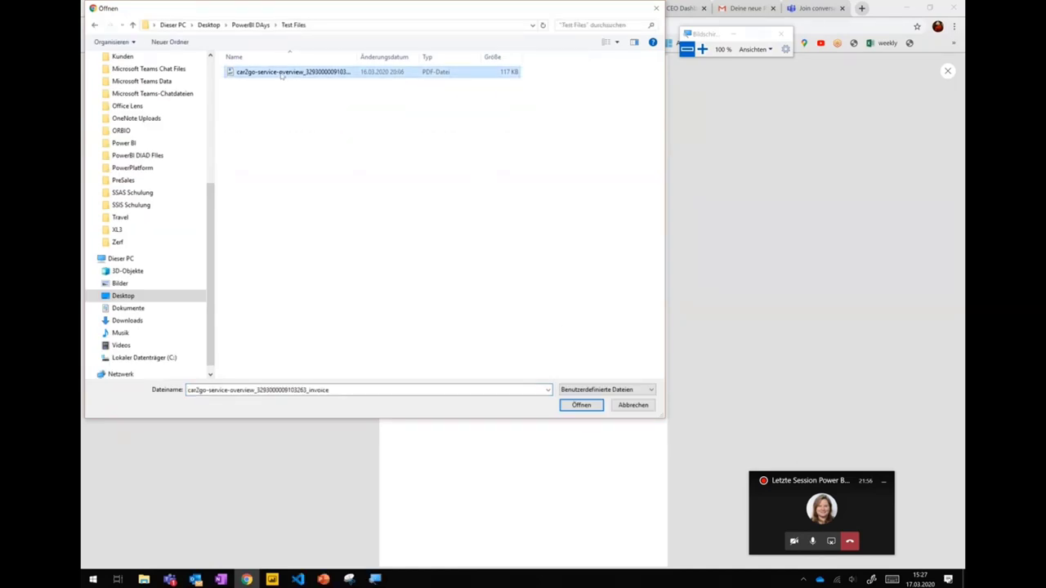
{"action": "double_click", "coordinate": [281, 72]}
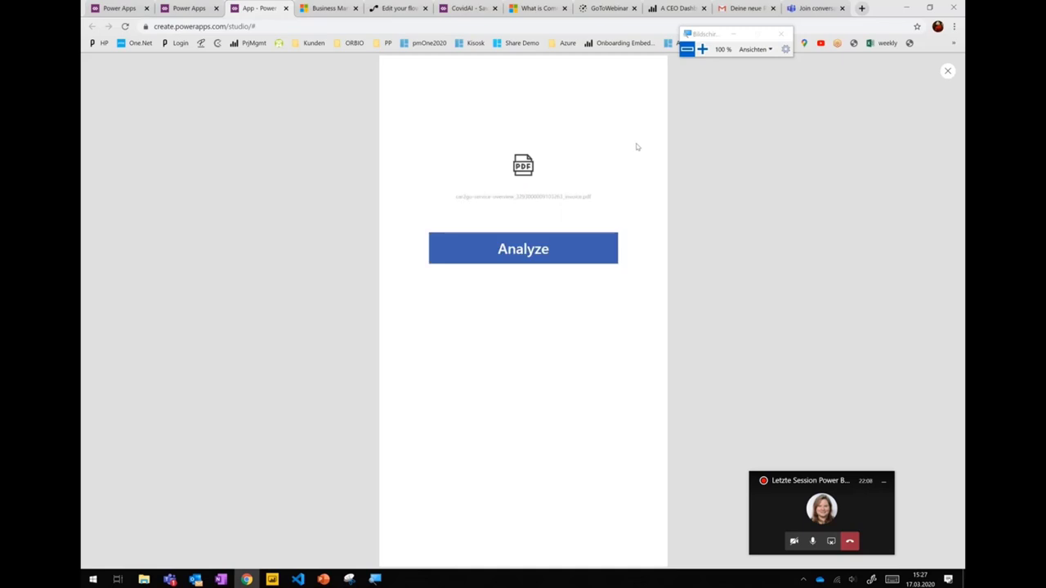
{"action": "left_click", "coordinate": [549, 254]}
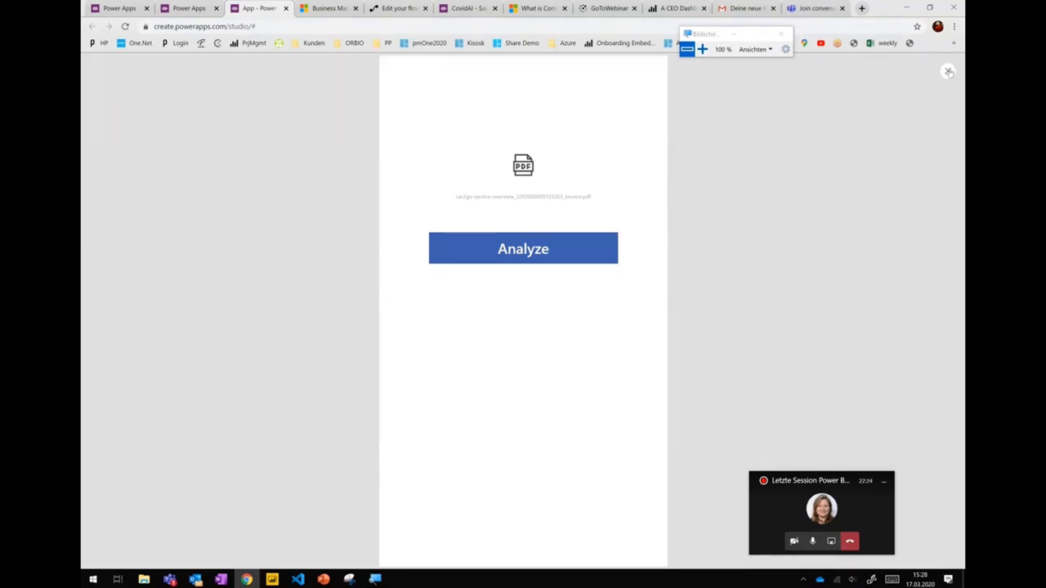
- Close the app preview and move the form processor to about X 111, Y 177 on Screen1
{"action": "left_click", "coordinate": [948, 71]}
{"action": "left_click", "coordinate": [614, 350]}
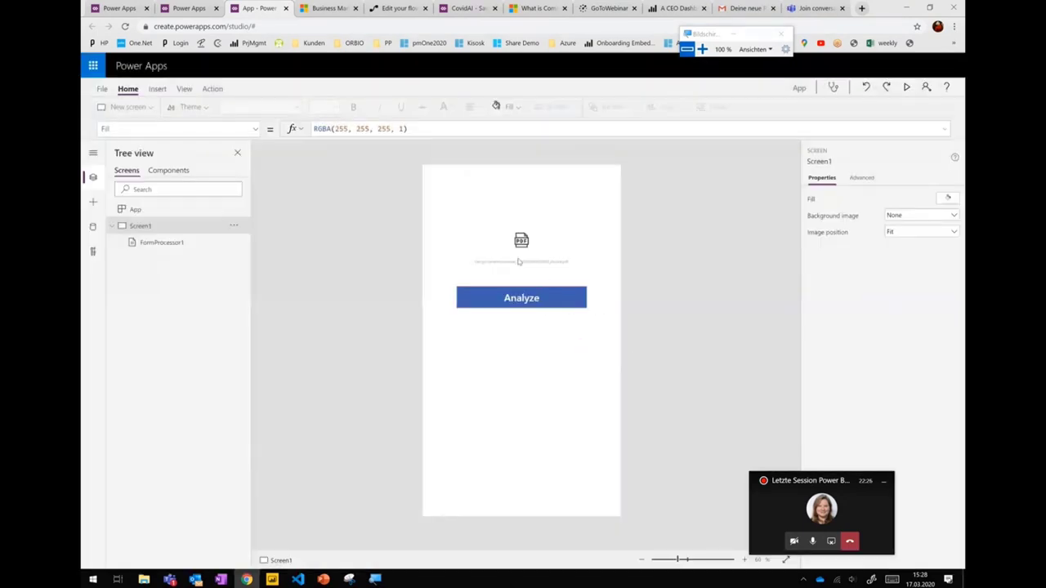
{"action": "left_click_drag", "start_coordinate": [518, 262], "coordinate": [518, 297]}
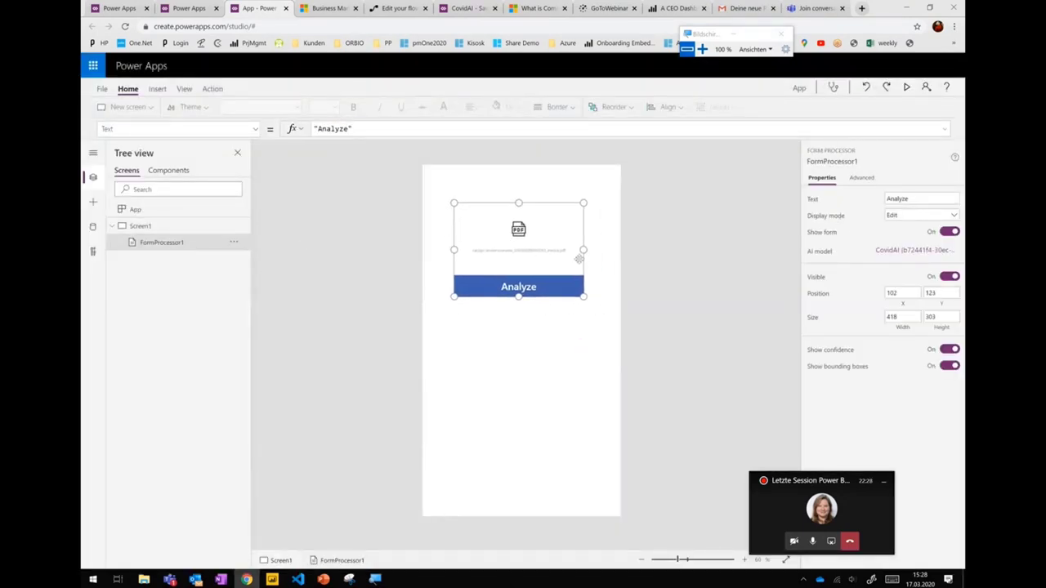
{"action": "left_click", "coordinate": [621, 223]}
{"action": "left_click_drag", "start_coordinate": [511, 247], "coordinate": [507, 262]}
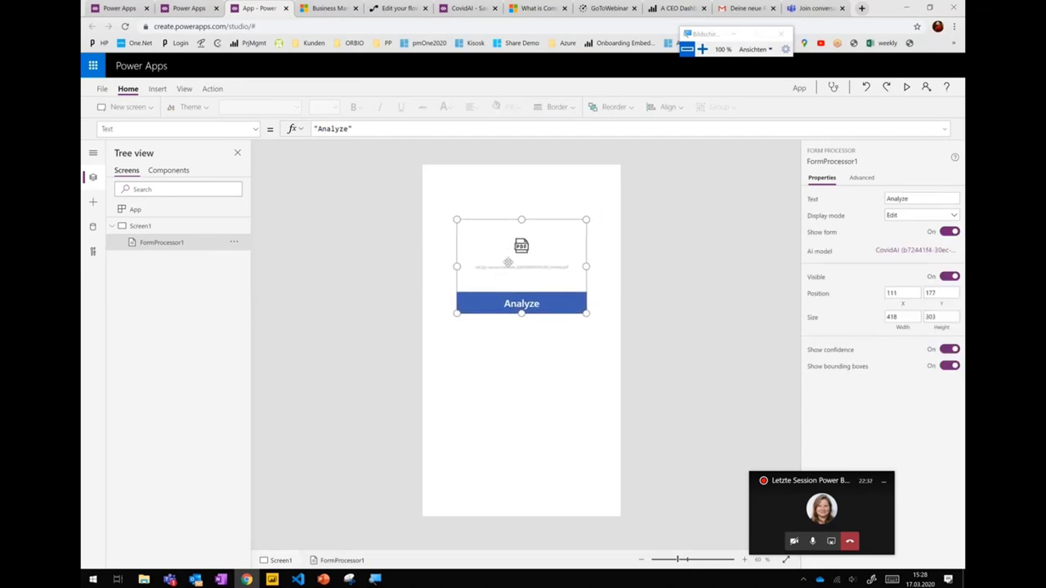
{"action": "left_click", "coordinate": [333, 247]}
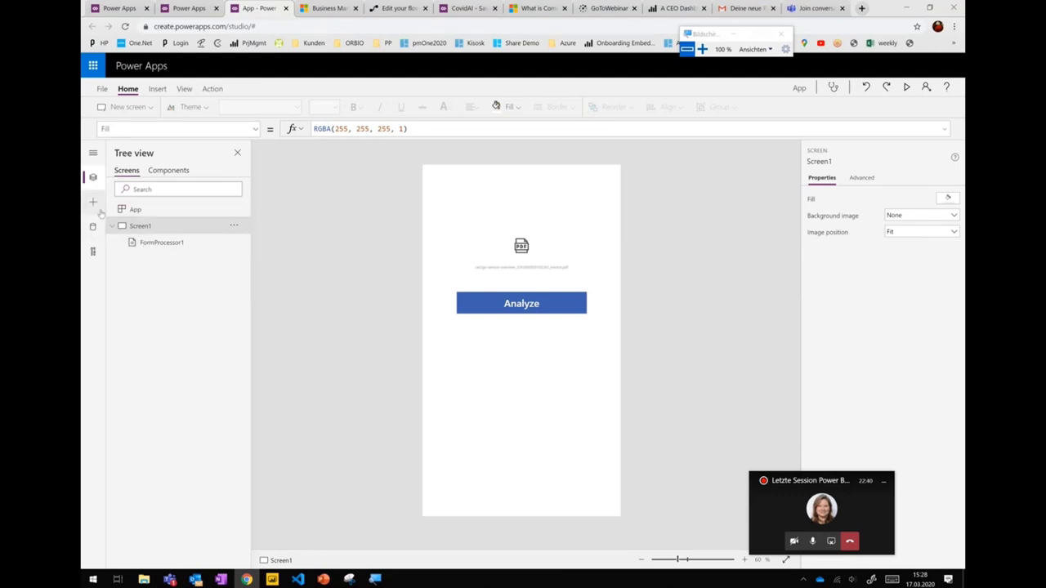
- Browse the full list of current-environment entities in the app's data sources for the invoice entity
{"action": "left_click", "coordinate": [97, 232]}
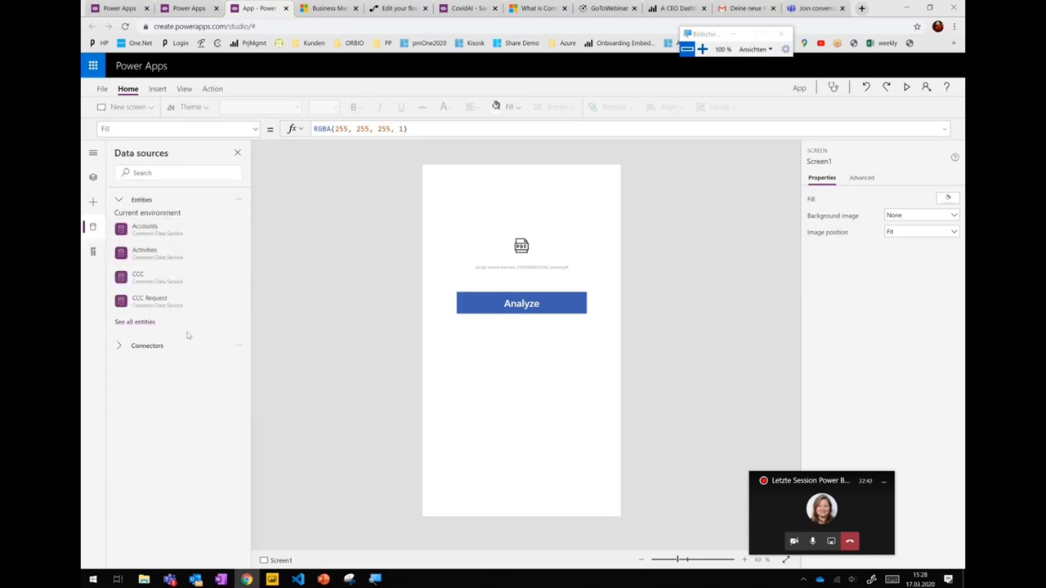
{"action": "left_click", "coordinate": [238, 199]}
{"action": "left_click", "coordinate": [93, 227]}
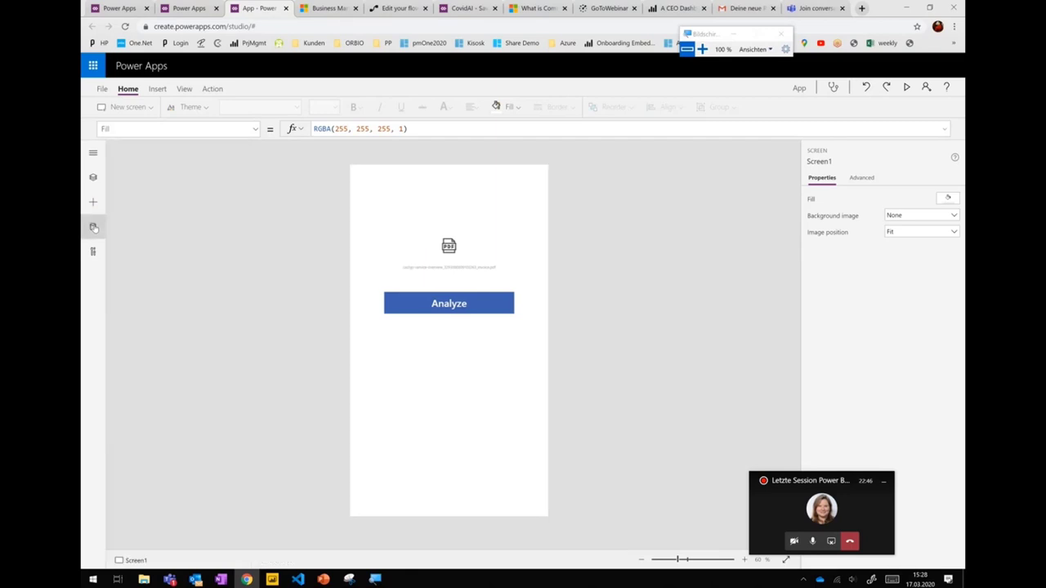
{"action": "left_click", "coordinate": [92, 227]}
{"action": "left_click", "coordinate": [236, 202]}
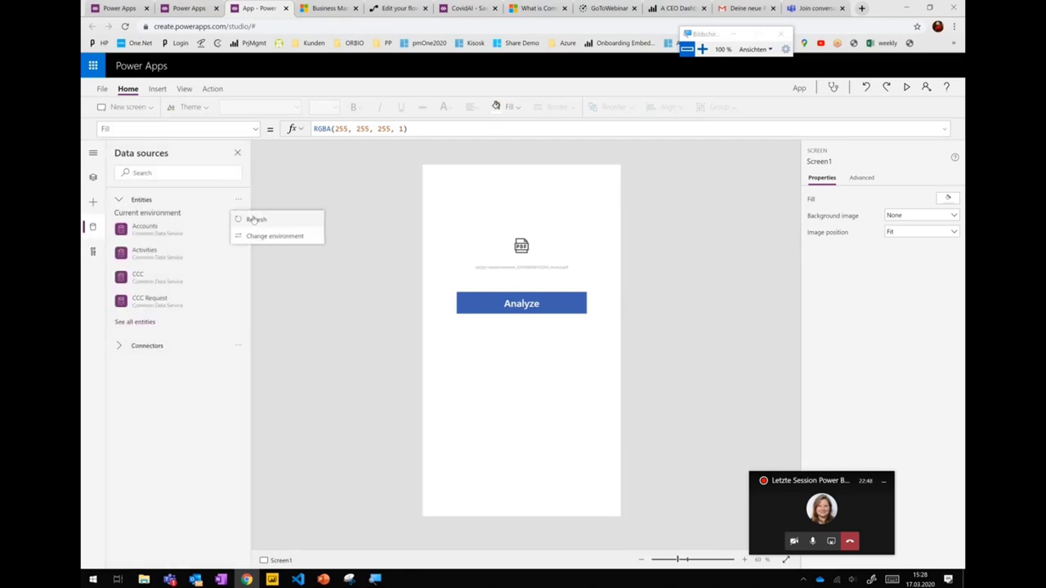
{"action": "left_click", "coordinate": [137, 322]}
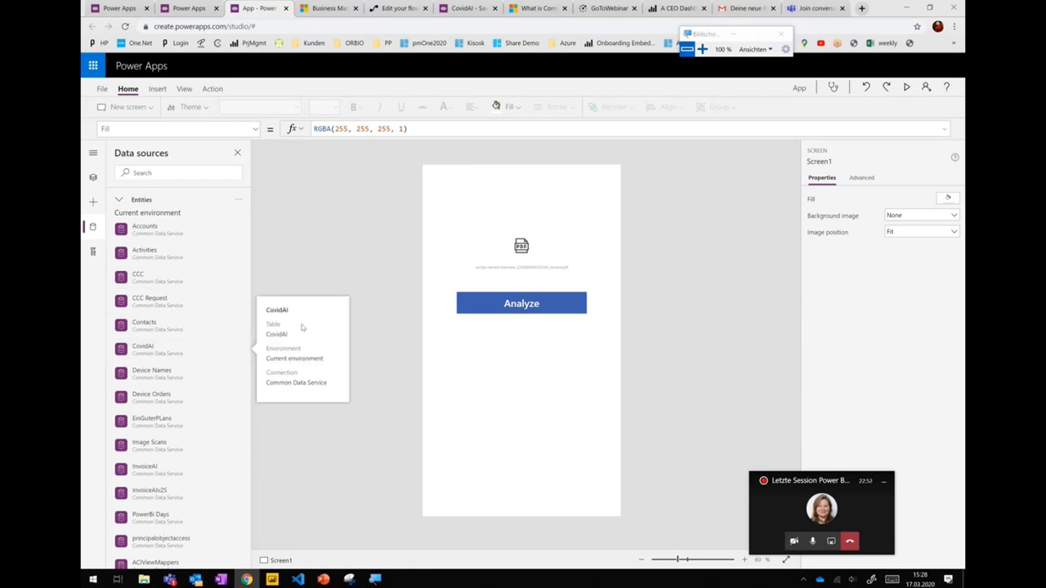
{"action": "scroll", "coordinate": [167, 393], "scroll_direction": "down", "scroll_amount": 10}
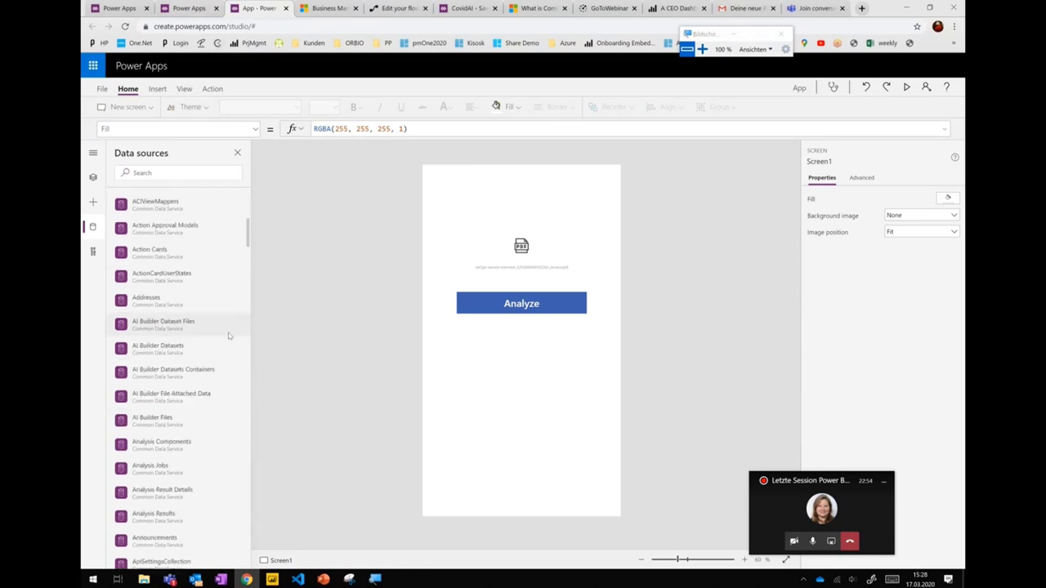
- Check the entity list of the OWL Wien environment and the PowerBi Days entity to find the right data source name
{"action": "left_click", "coordinate": [188, 8]}
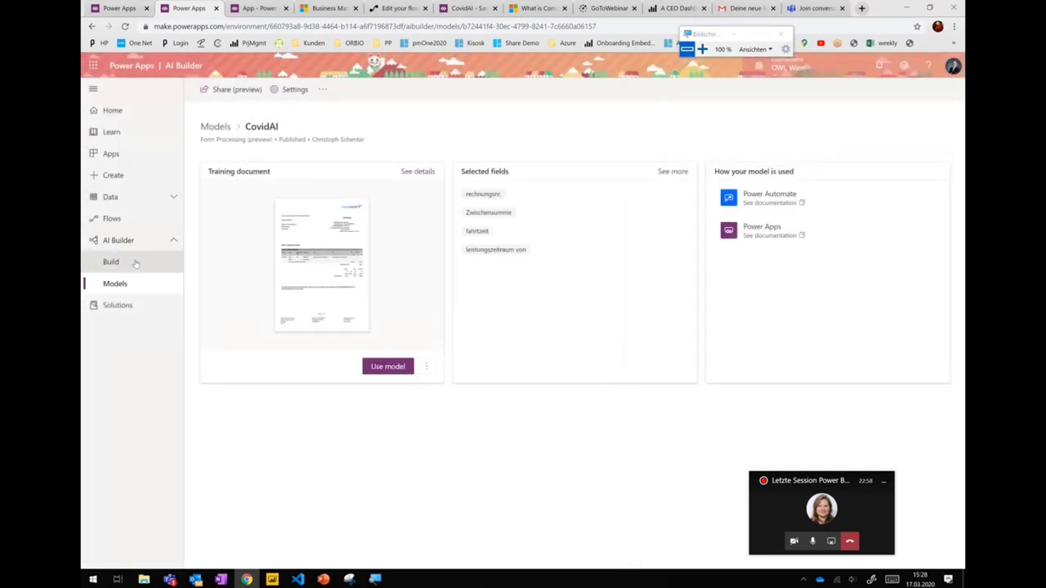
{"action": "left_click", "coordinate": [135, 199]}
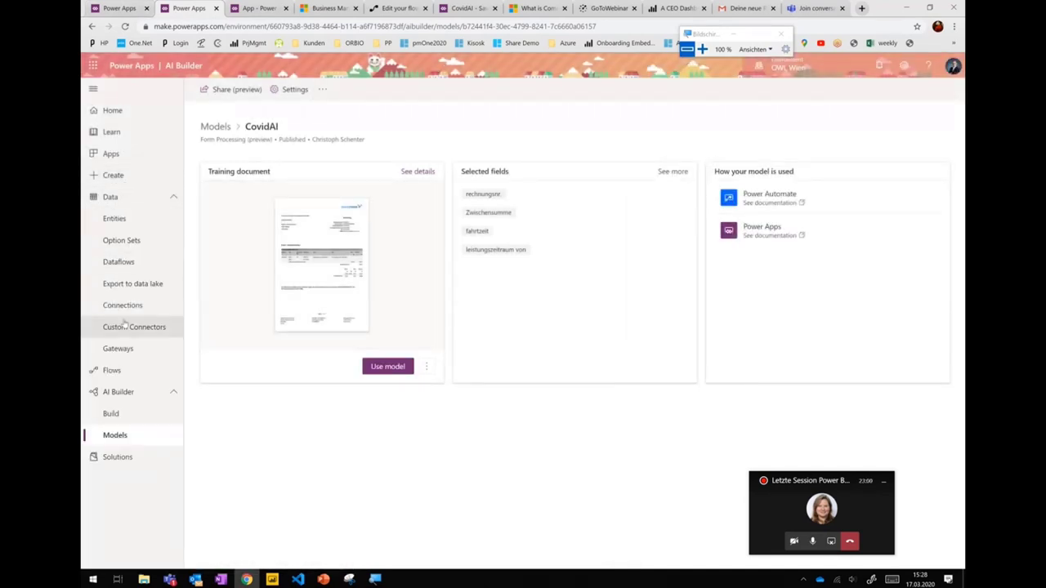
{"action": "left_click", "coordinate": [115, 219]}
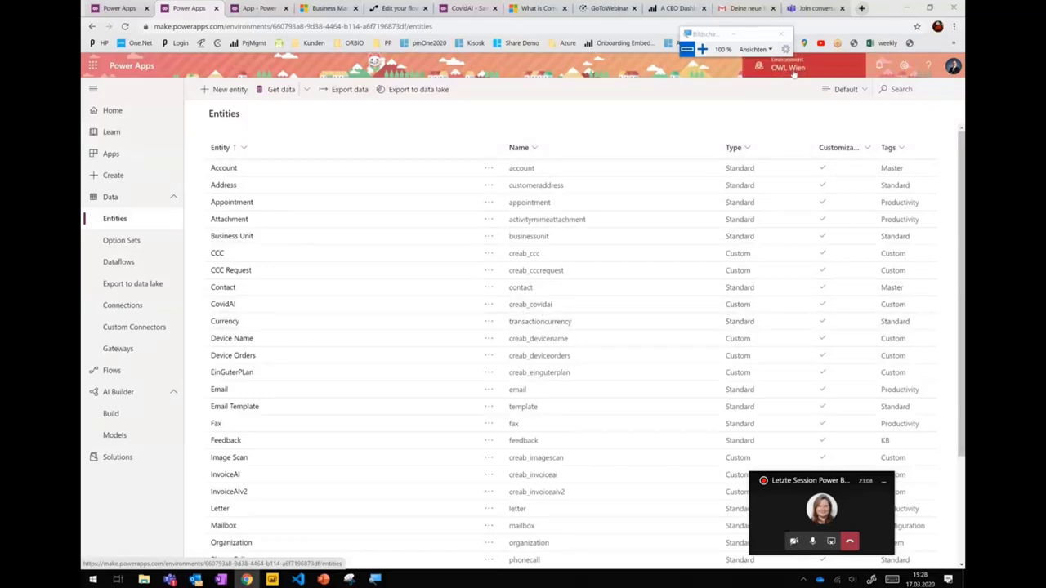
{"action": "left_click", "coordinate": [788, 67]}
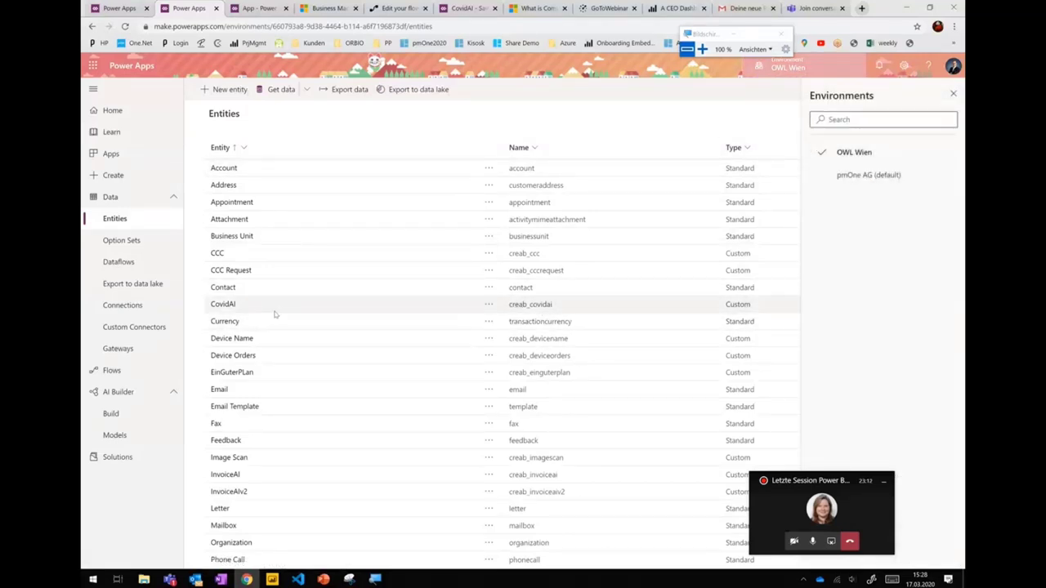
{"action": "scroll", "coordinate": [268, 223], "scroll_direction": "down", "scroll_amount": 2}
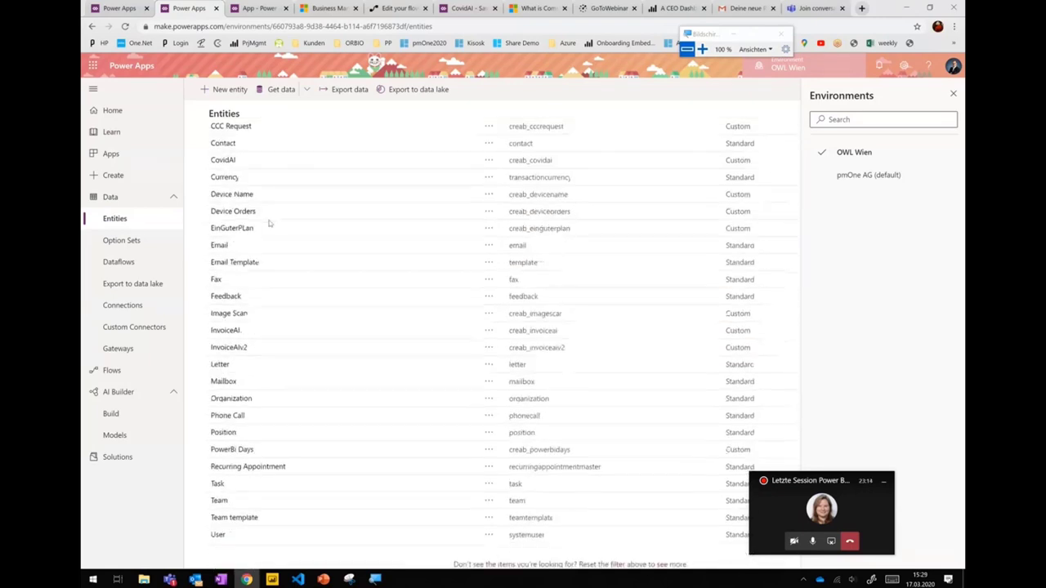
{"action": "scroll", "coordinate": [269, 223], "scroll_direction": "up", "scroll_amount": 1}
{"action": "scroll", "coordinate": [269, 223], "scroll_direction": "down", "scroll_amount": 2}
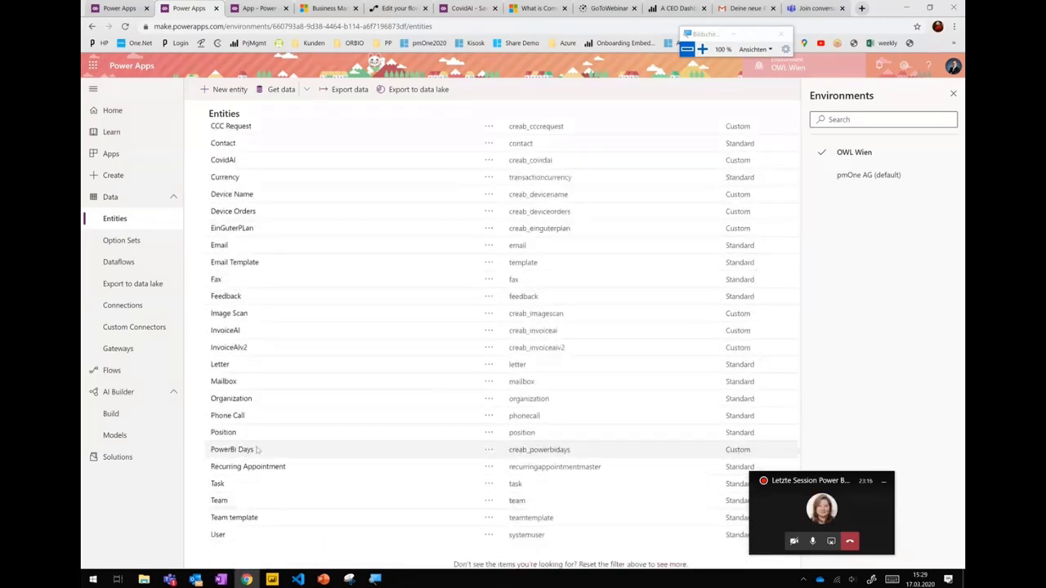
{"action": "left_click", "coordinate": [106, 8]}
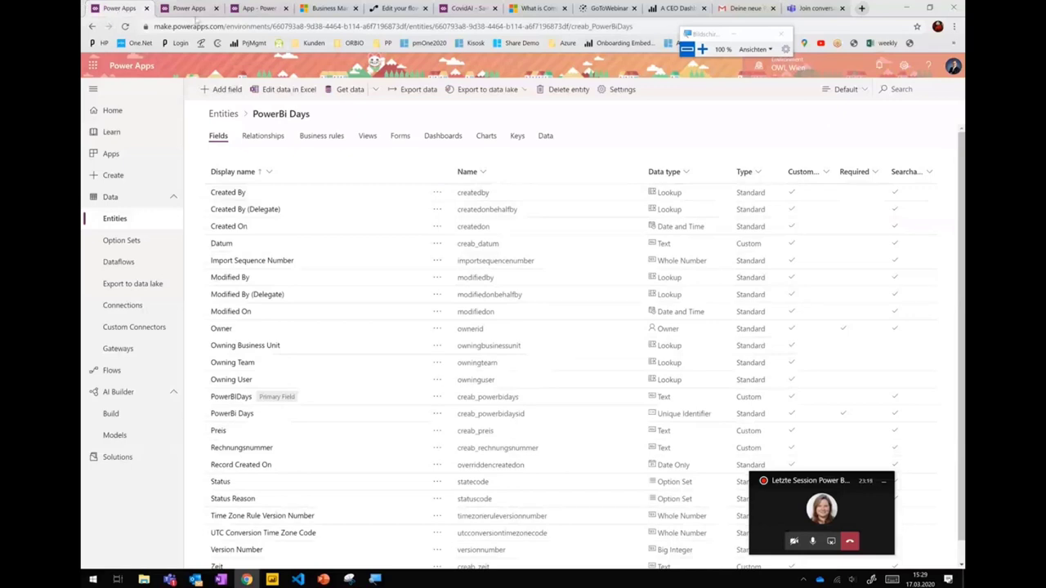
{"action": "left_click", "coordinate": [190, 8]}
{"action": "left_click", "coordinate": [114, 437]}
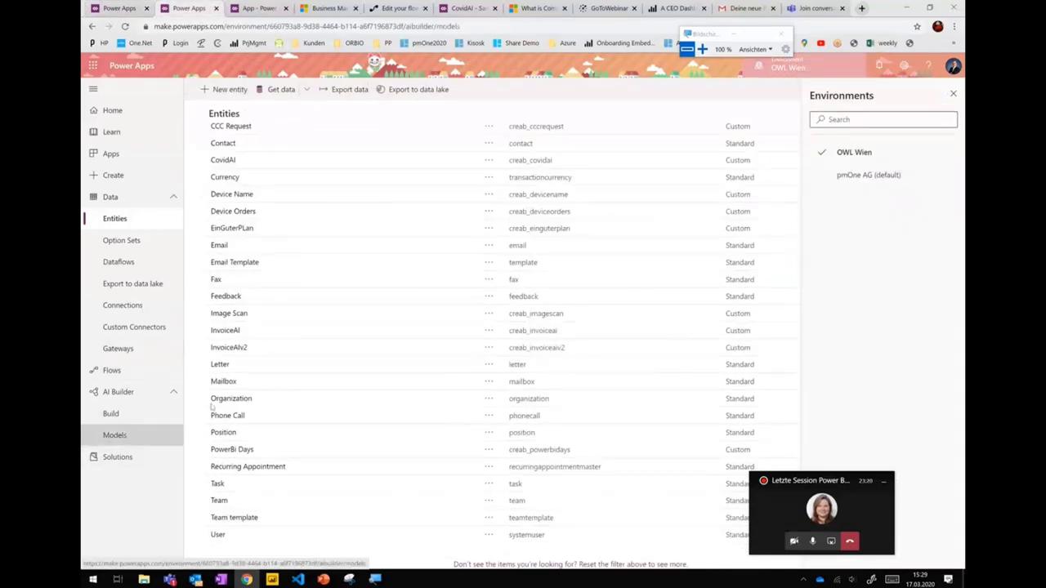
{"action": "left_click", "coordinate": [398, 9]}
- Return to the canvas app, search the data sources for "power" and add the PowerBi Days entity to the app
{"action": "left_click", "coordinate": [258, 8]}
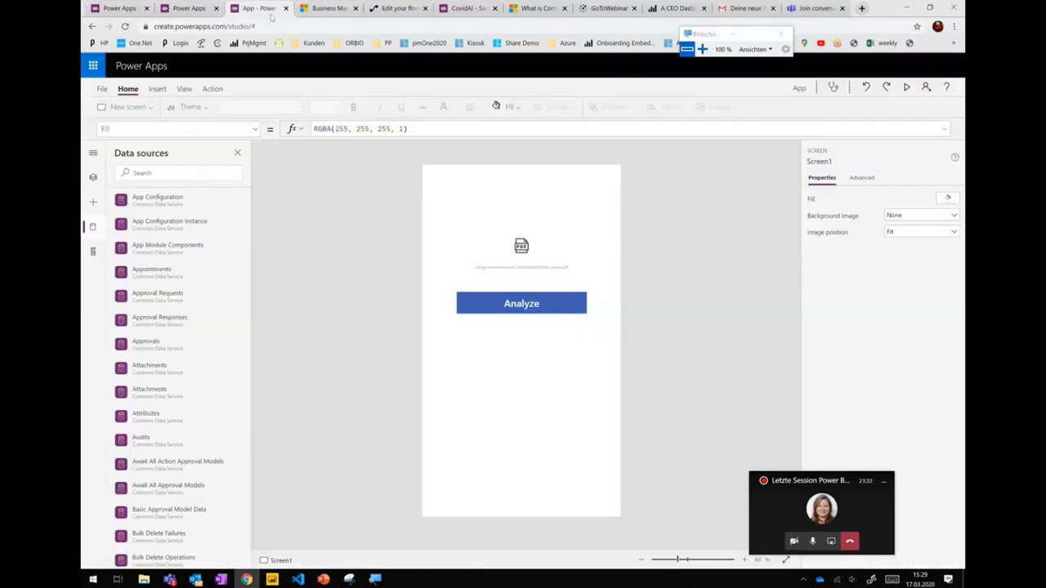
{"action": "scroll", "coordinate": [187, 263], "scroll_direction": "down", "scroll_amount": 5}
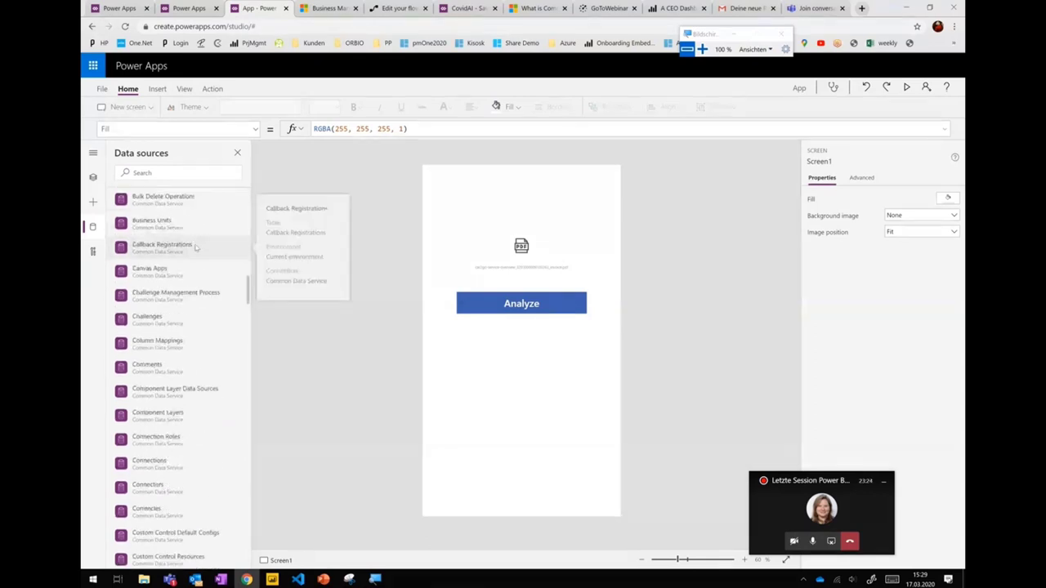
{"action": "scroll", "coordinate": [193, 324], "scroll_direction": "down", "scroll_amount": 10}
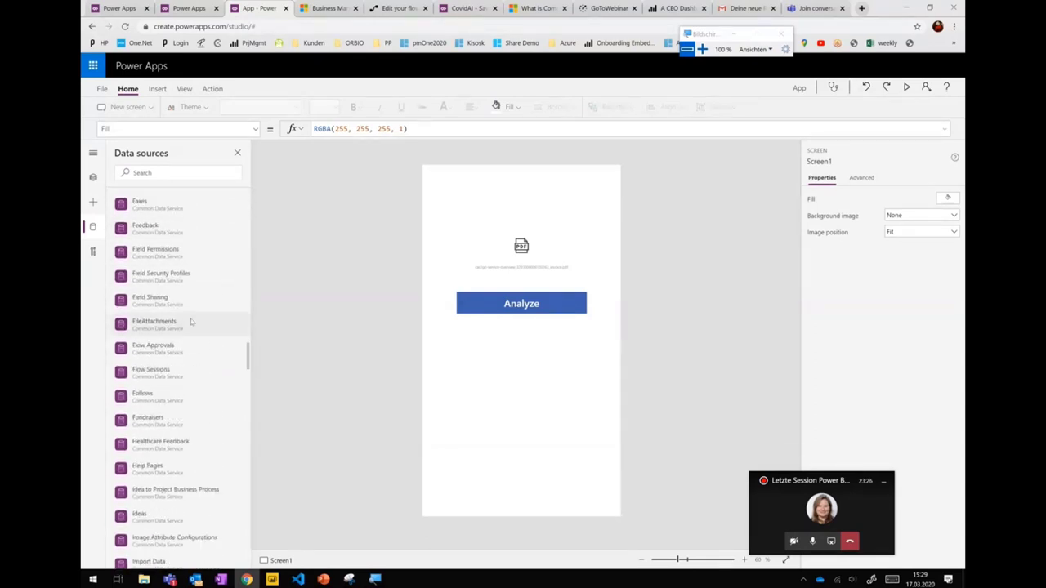
{"action": "scroll", "coordinate": [189, 321], "scroll_direction": "down", "scroll_amount": 10}
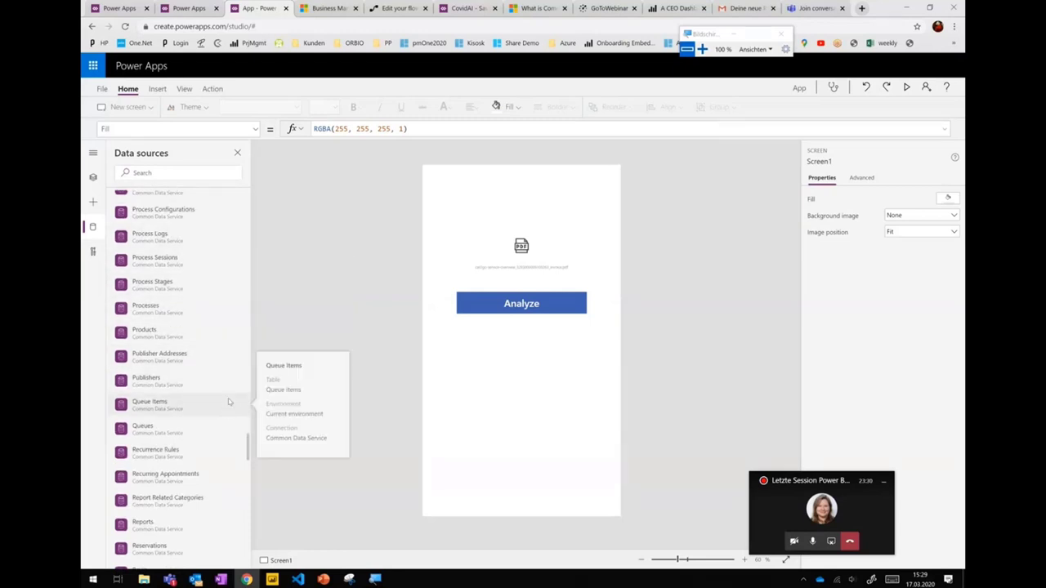
{"action": "scroll", "coordinate": [217, 401], "scroll_direction": "down", "scroll_amount": 5}
{"action": "scroll", "coordinate": [214, 401], "scroll_direction": "down", "scroll_amount": 1}
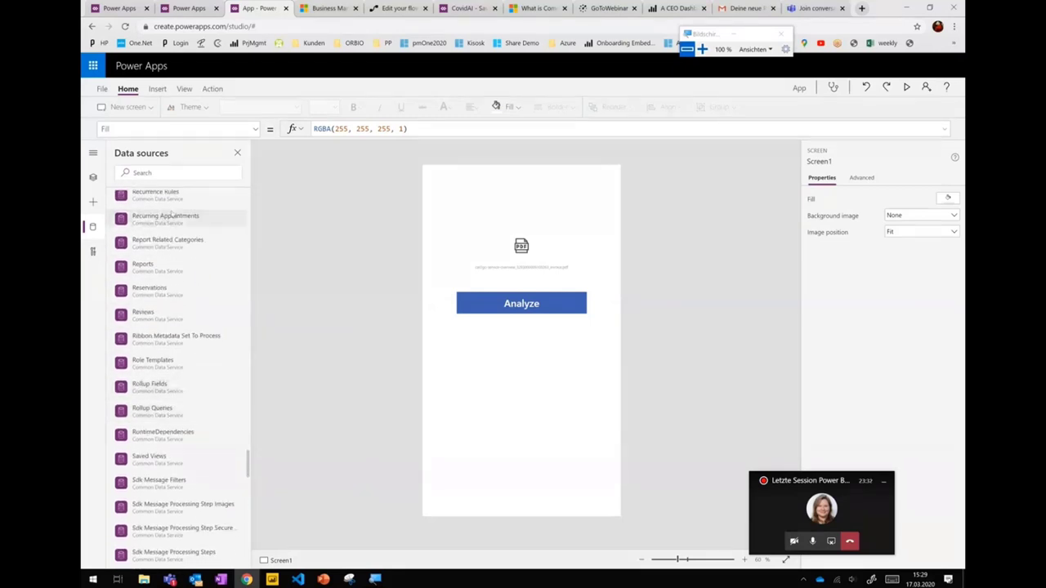
{"action": "left_click", "coordinate": [188, 171]}
{"action": "type", "text": "power"}
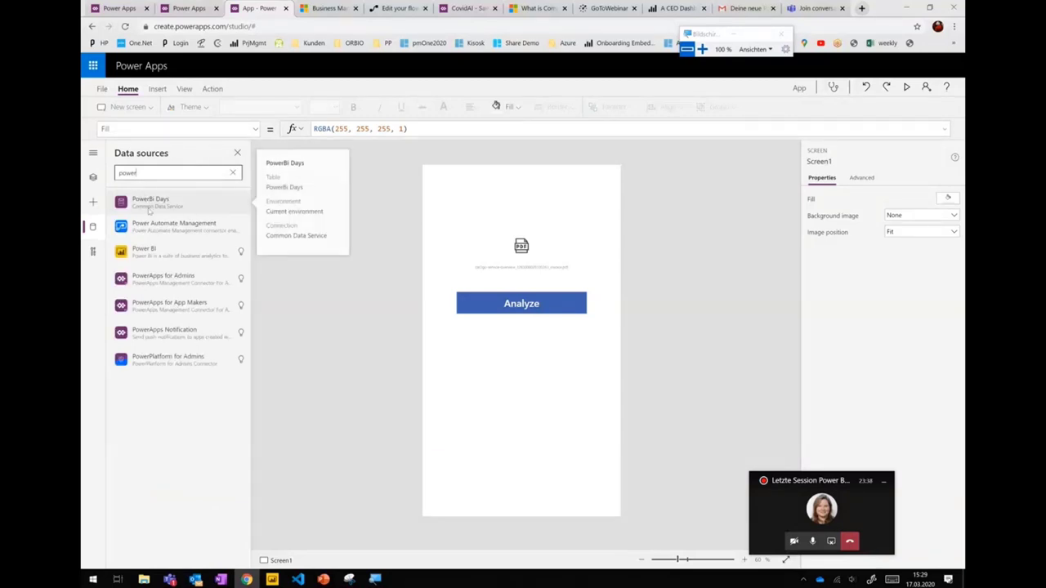
{"action": "left_click", "coordinate": [177, 206]}
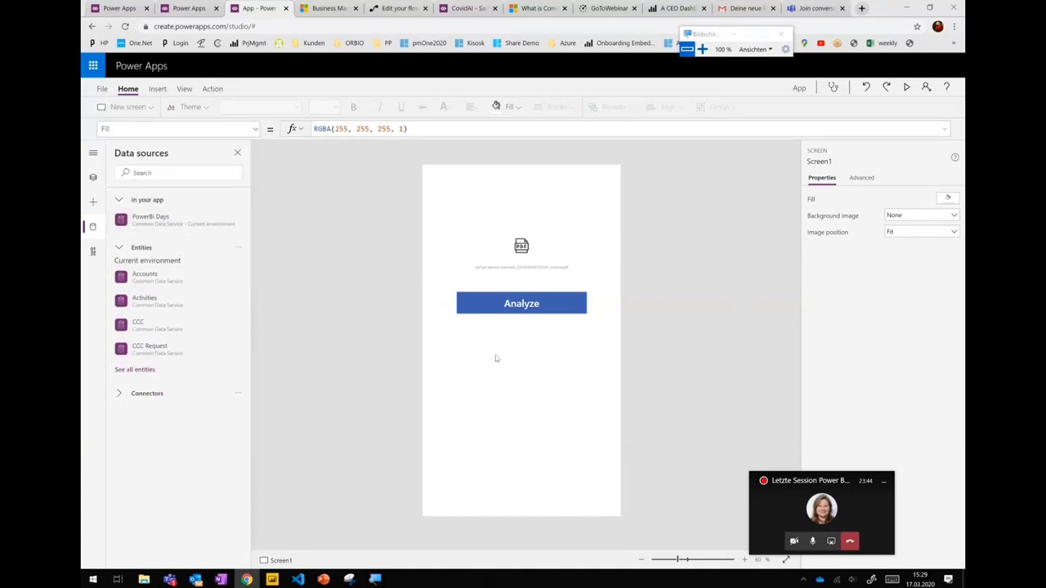
- Insert an edit form and move it below the form processor to about X 0, Y 526
{"action": "left_click", "coordinate": [157, 88]}
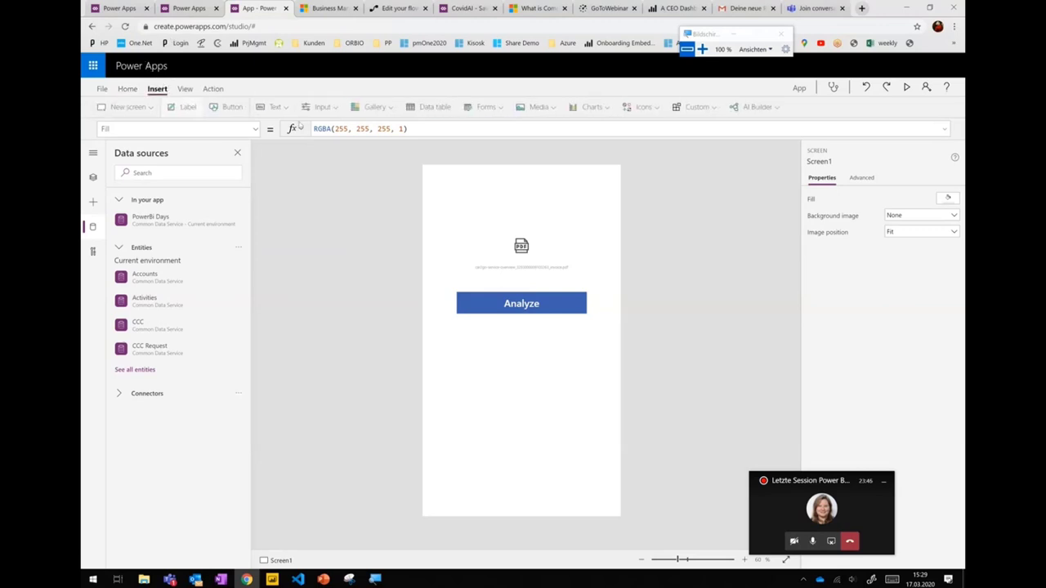
{"action": "left_click", "coordinate": [486, 107]}
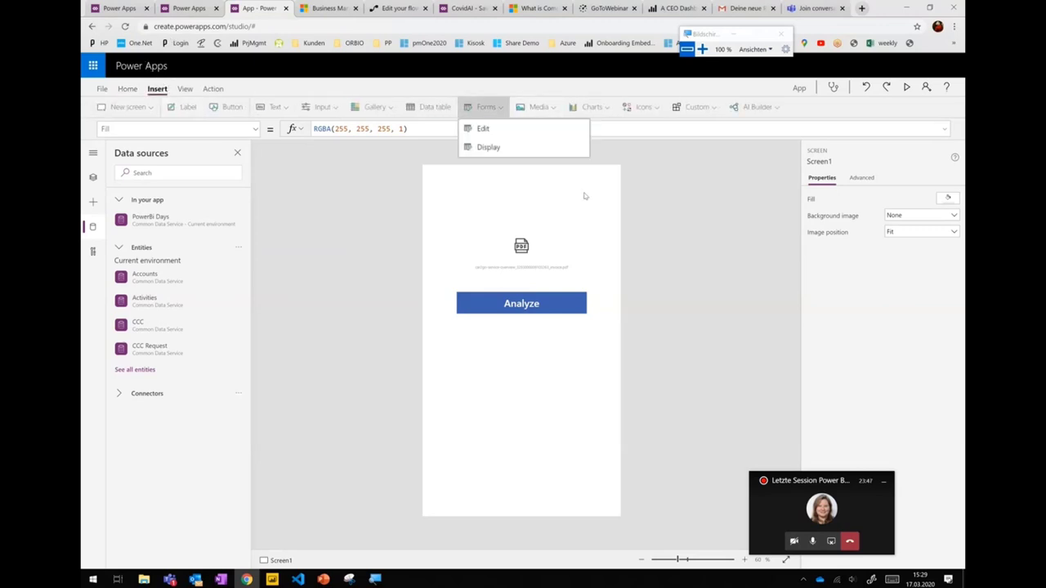
{"action": "left_click", "coordinate": [482, 129]}
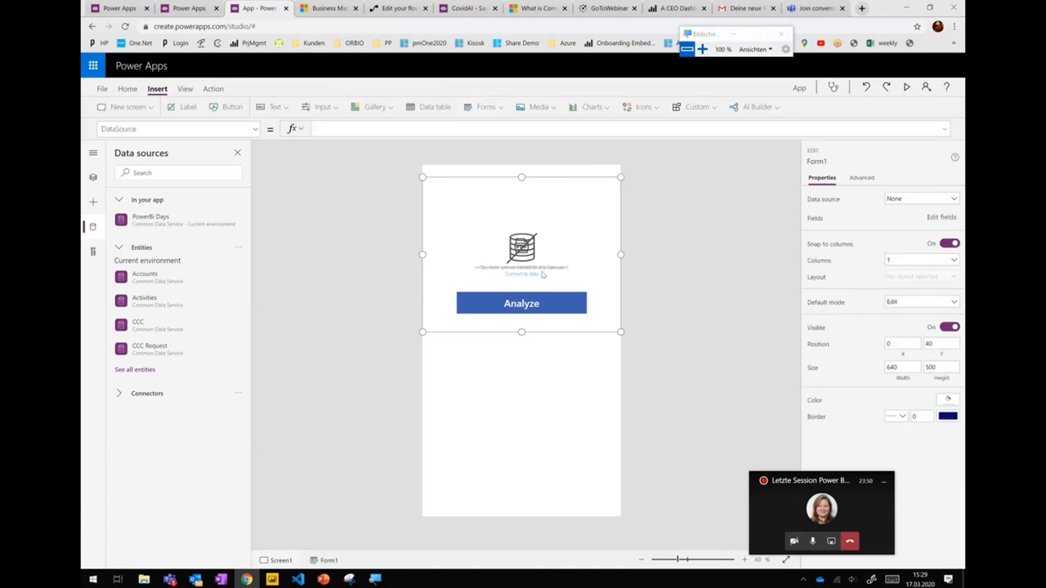
{"action": "left_click_drag", "start_coordinate": [562, 332], "coordinate": [545, 482]}
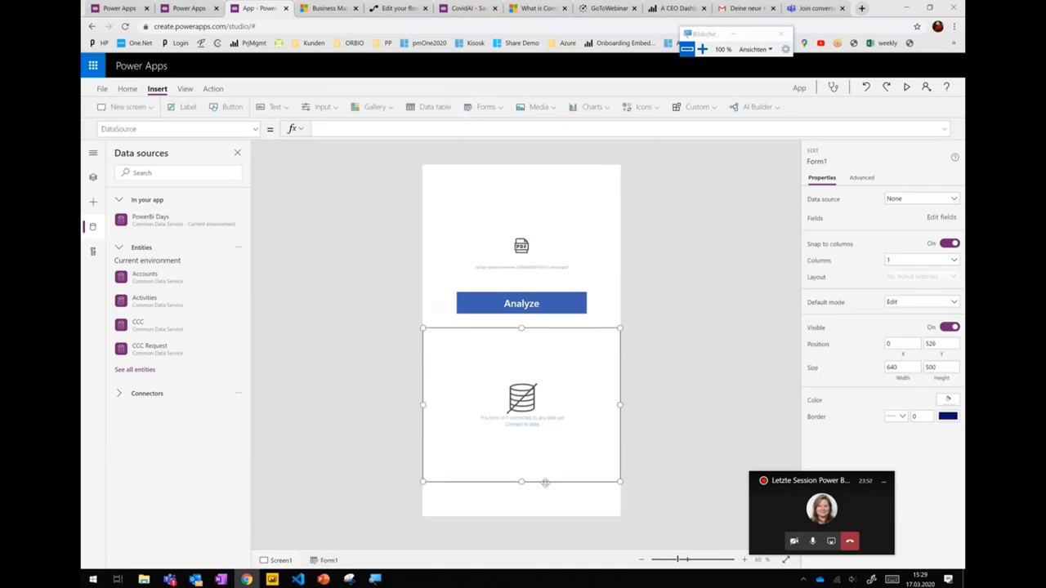
- Connect the edit form to PowerBi Days and remove its default PowerBIDays and Created On fields
{"action": "left_click", "coordinate": [921, 198]}
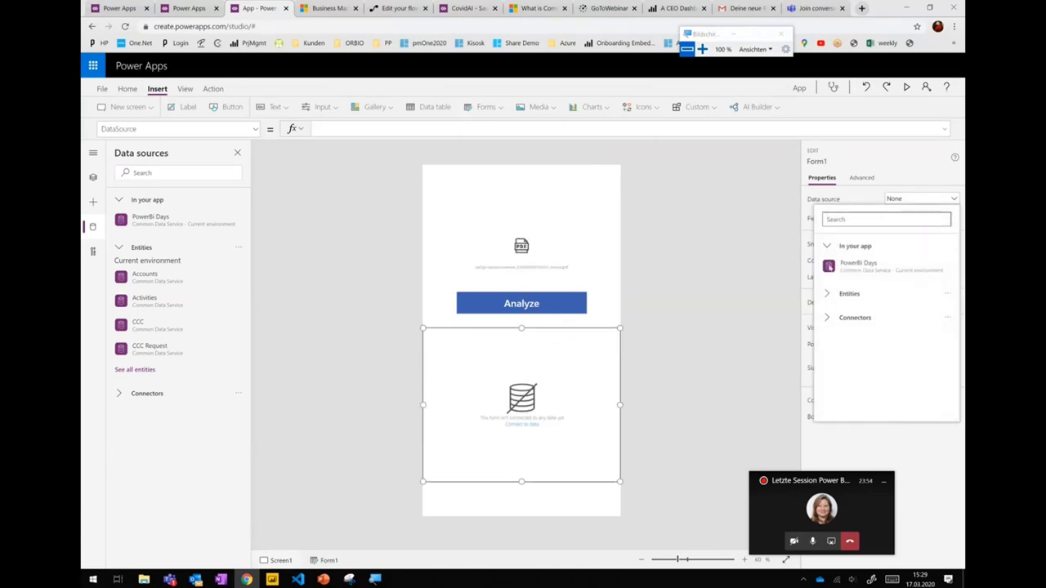
{"action": "left_click", "coordinate": [870, 266]}
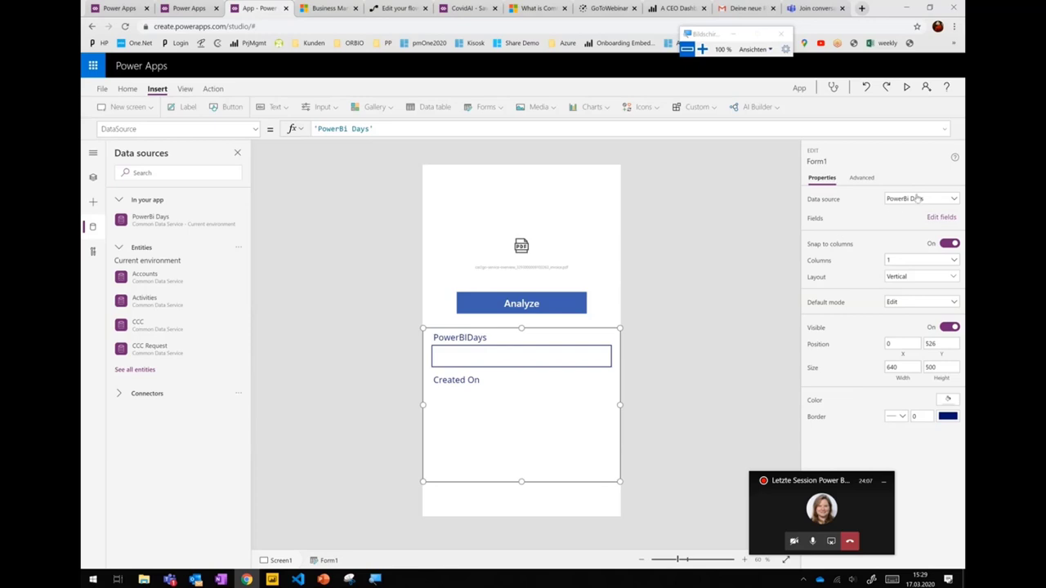
{"action": "left_click", "coordinate": [932, 222]}
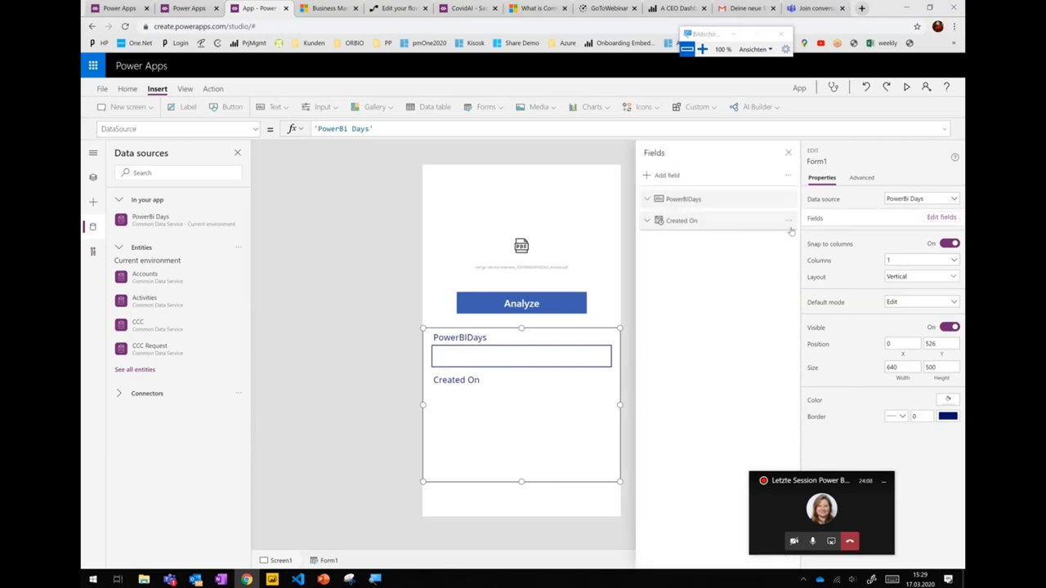
{"action": "left_click", "coordinate": [788, 220]}
{"action": "left_click", "coordinate": [817, 270]}
{"action": "left_click", "coordinate": [789, 203]}
{"action": "left_click", "coordinate": [754, 236]}
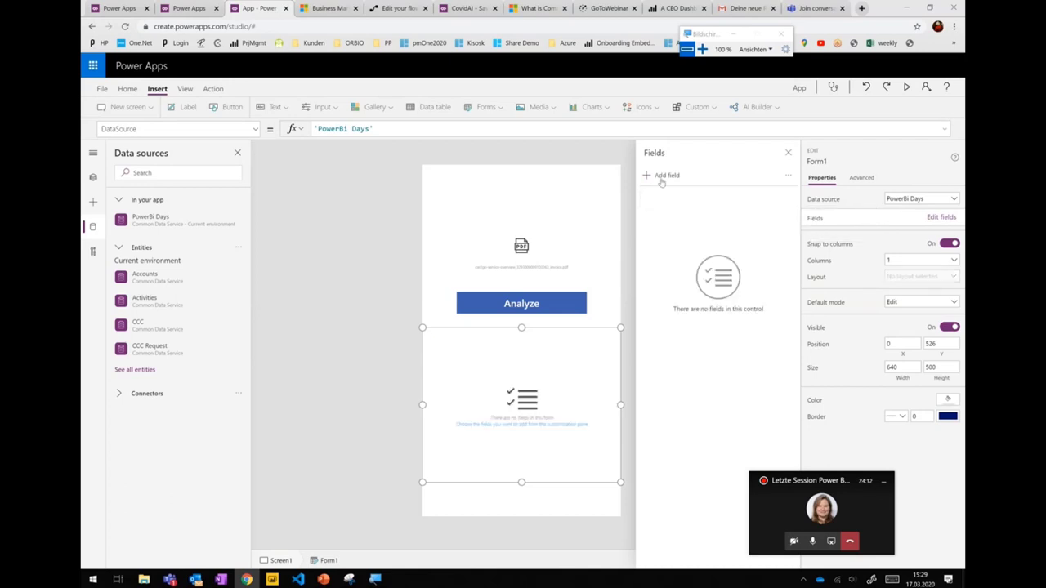
- Add the Rechnungsnummer, Preis, Datum and Zeit fields to the edit form
{"action": "left_click", "coordinate": [662, 178]}
{"action": "scroll", "coordinate": [701, 352], "scroll_direction": "down", "scroll_amount": 6}
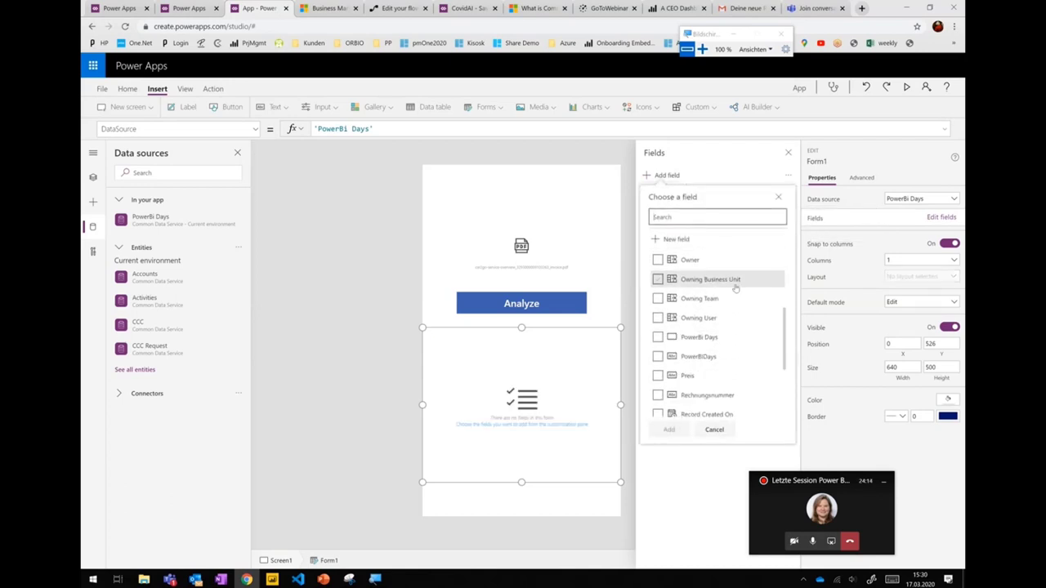
{"action": "scroll", "coordinate": [700, 360], "scroll_direction": "up", "scroll_amount": 3}
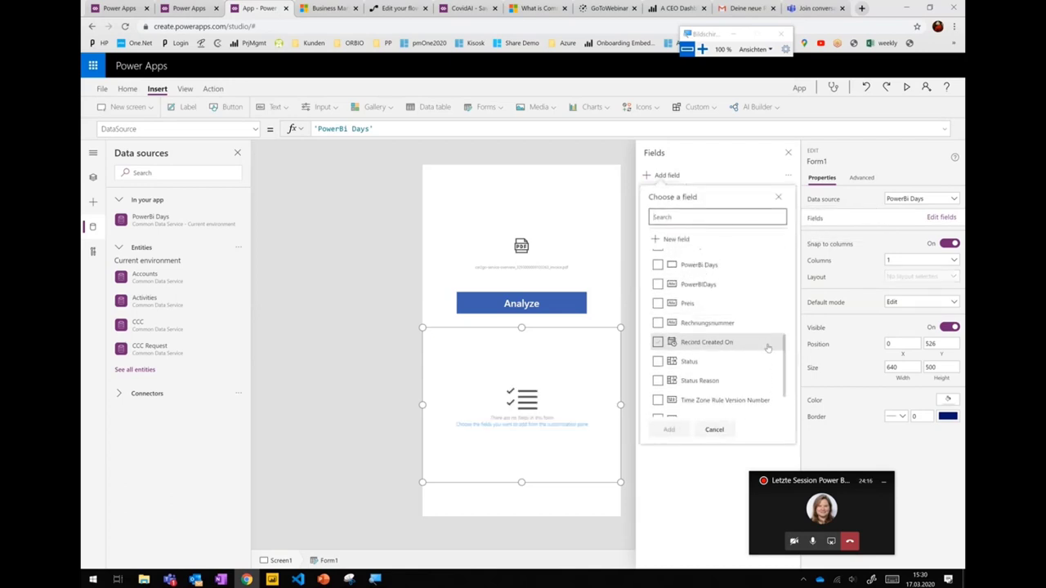
{"action": "scroll", "coordinate": [783, 353], "scroll_direction": "up", "scroll_amount": 1}
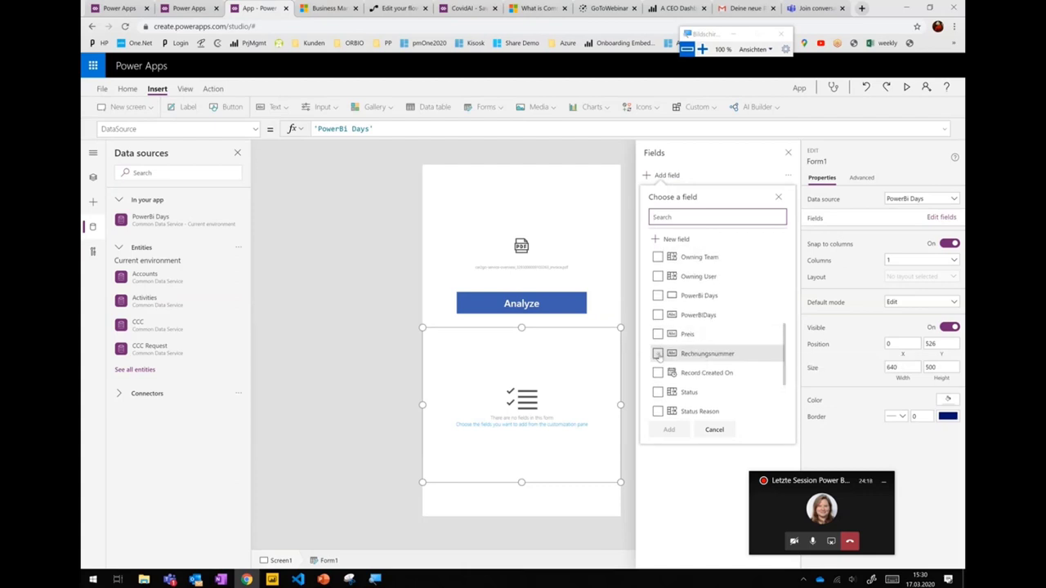
{"action": "left_click", "coordinate": [737, 353]}
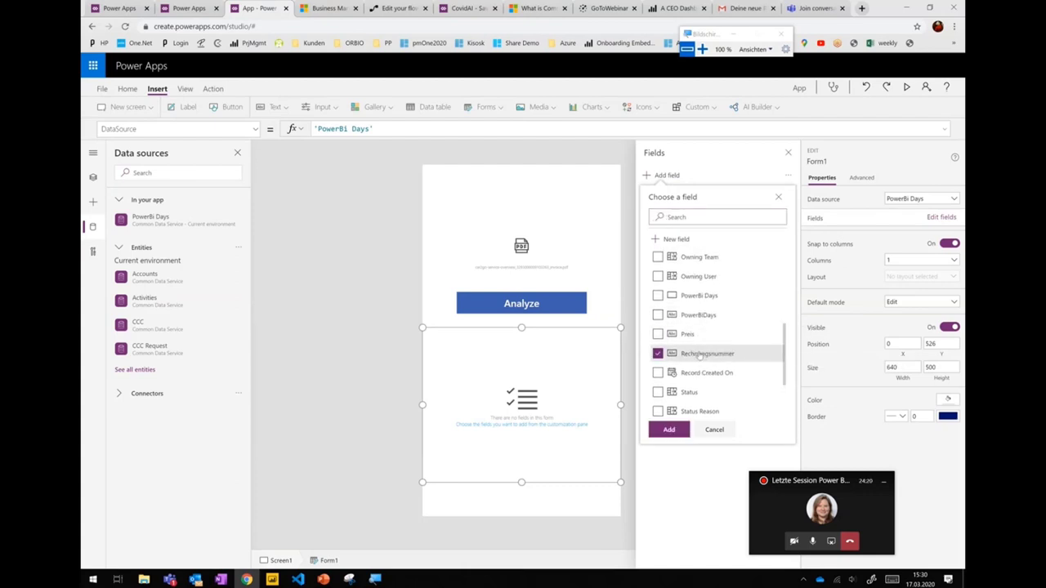
{"action": "scroll", "coordinate": [717, 351], "scroll_direction": "up", "scroll_amount": 3}
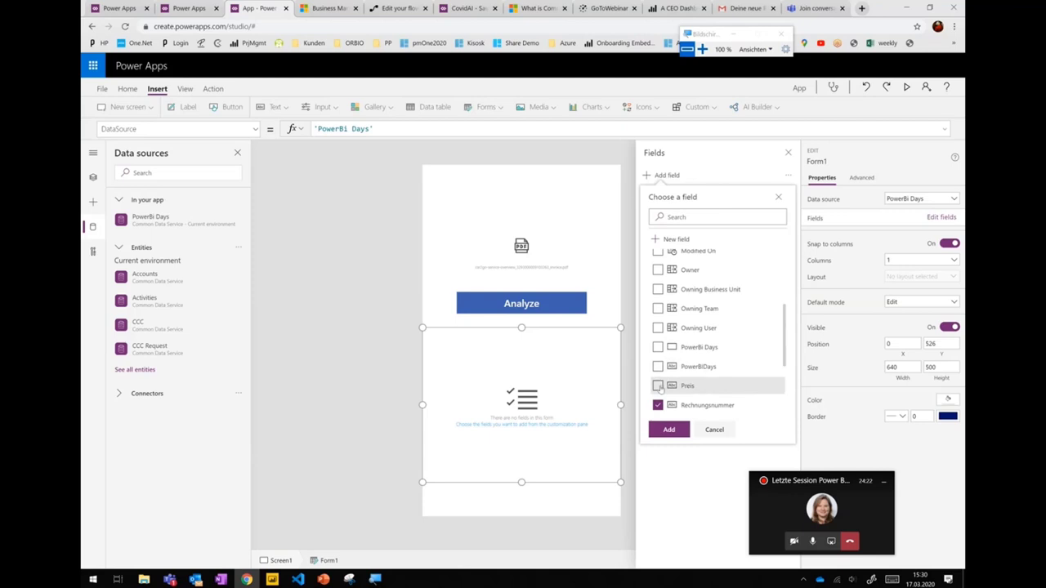
{"action": "scroll", "coordinate": [728, 321], "scroll_direction": "up", "scroll_amount": 1}
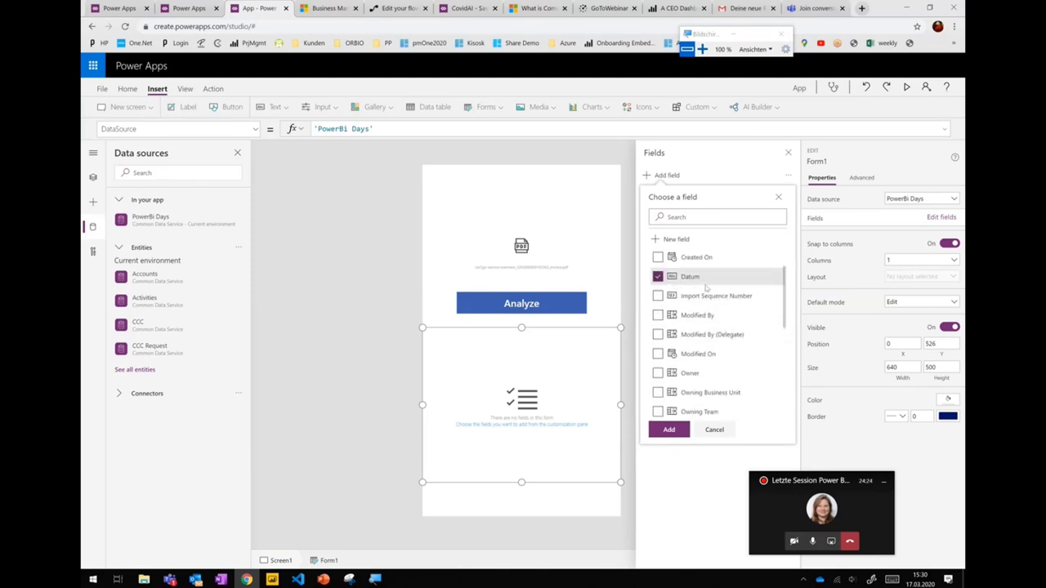
{"action": "scroll", "coordinate": [707, 310], "scroll_direction": "down", "scroll_amount": 6}
{"action": "left_click", "coordinate": [684, 406]}
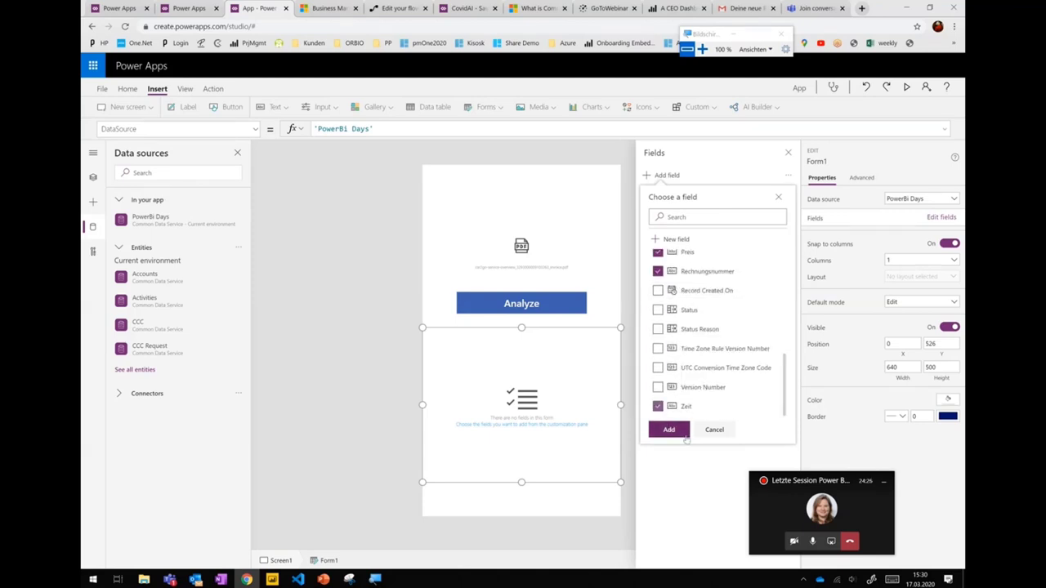
{"action": "left_click", "coordinate": [669, 430]}
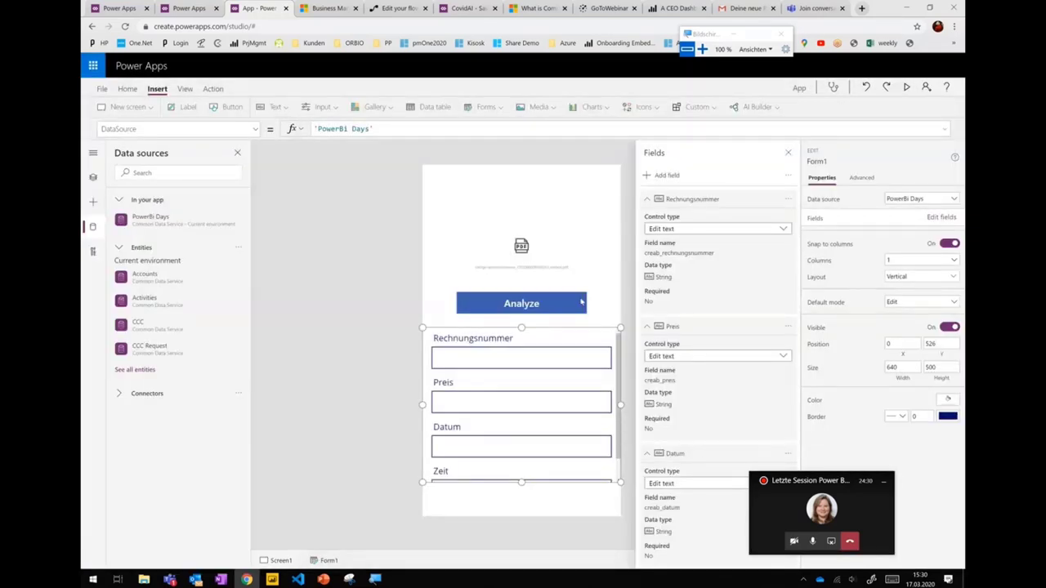
- Move the form processor up to about X 111, Y 82
{"action": "left_click_drag", "start_coordinate": [496, 248], "coordinate": [496, 218]}
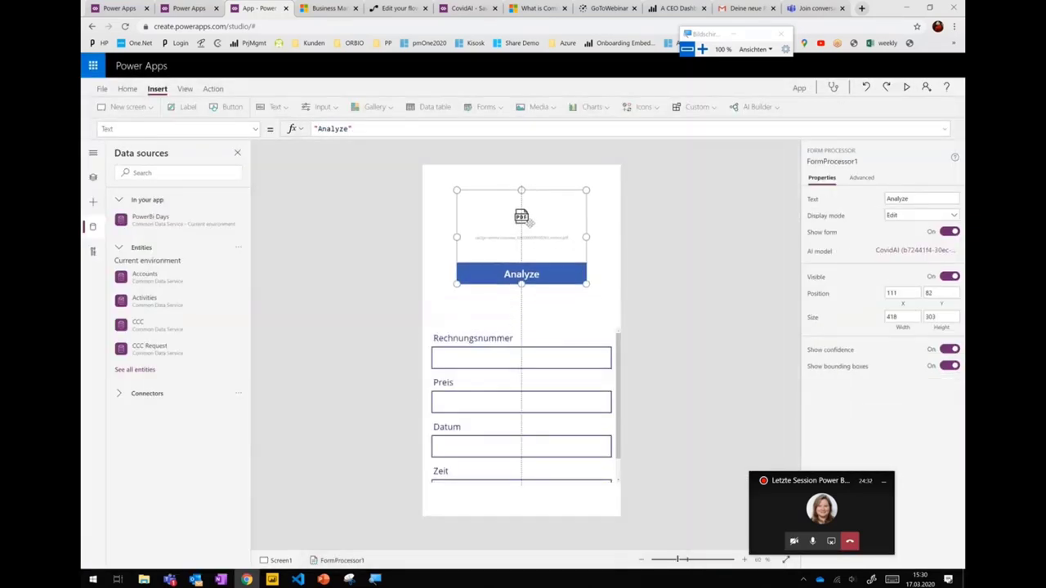
{"action": "left_click", "coordinate": [544, 347]}
{"action": "left_click", "coordinate": [544, 348]}
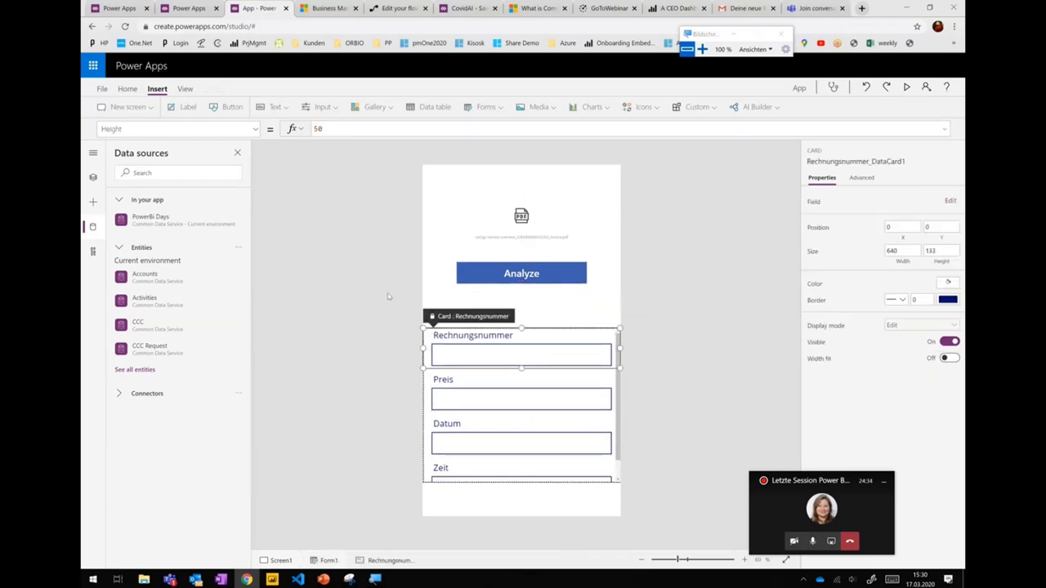
{"action": "left_click", "coordinate": [522, 356]}
{"action": "left_click", "coordinate": [586, 487]}
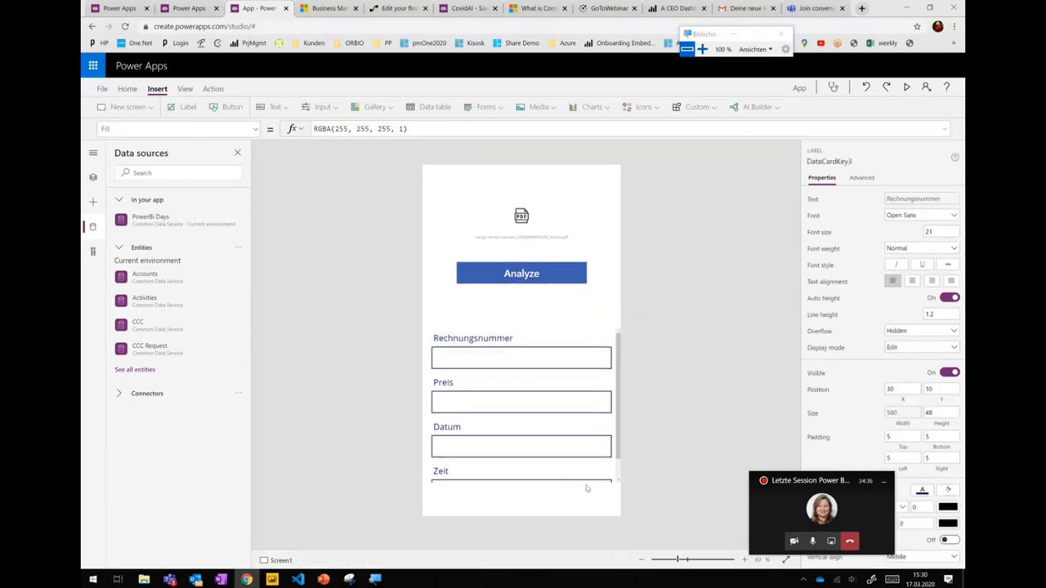
- Enlarge the edit form to a height of about 610 and move it up to about Y 411
{"action": "left_click", "coordinate": [617, 482]}
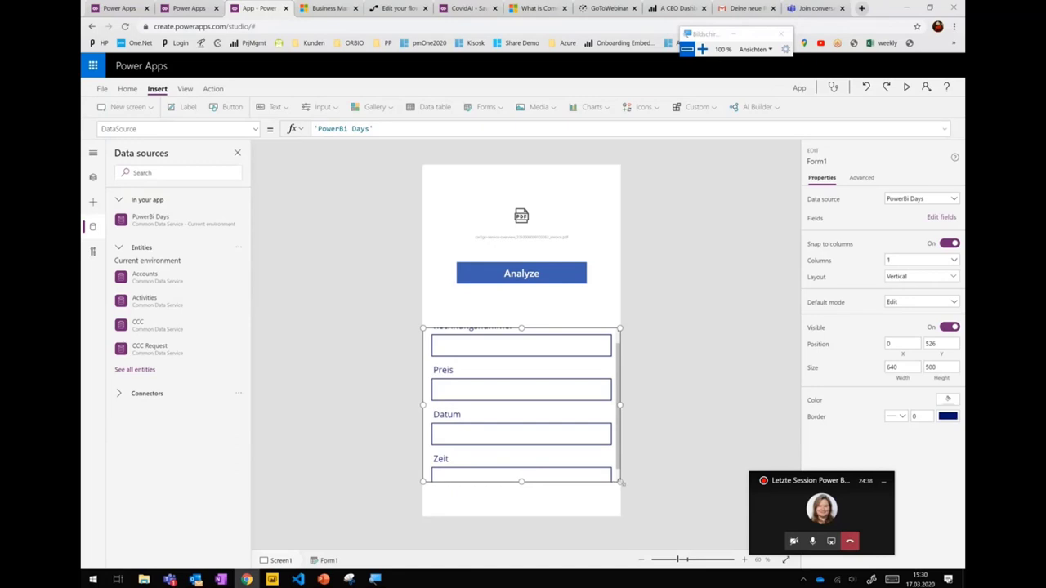
{"action": "left_click_drag", "start_coordinate": [622, 483], "coordinate": [621, 515]}
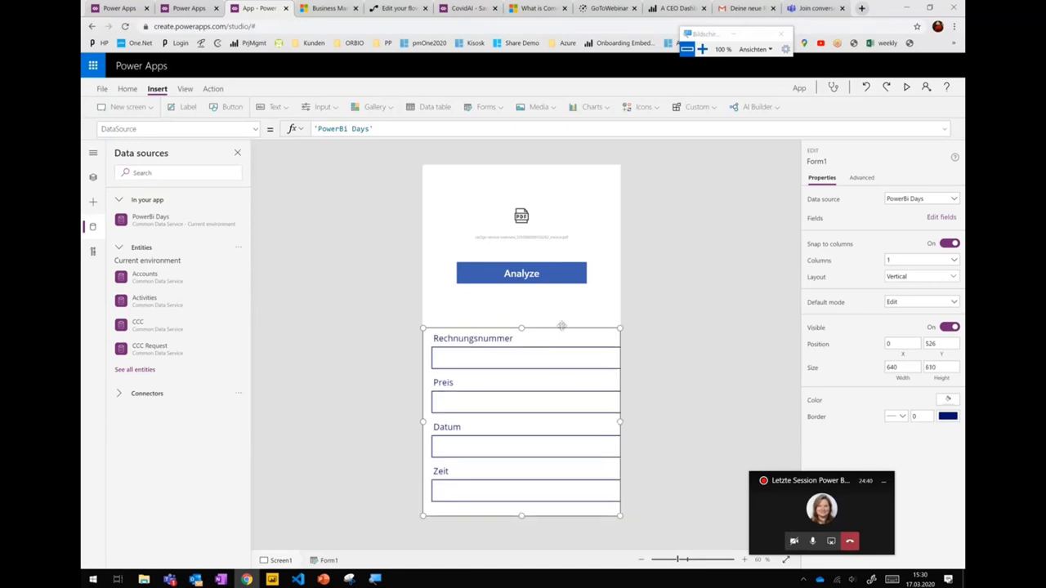
{"action": "left_click_drag", "start_coordinate": [561, 326], "coordinate": [561, 291]}
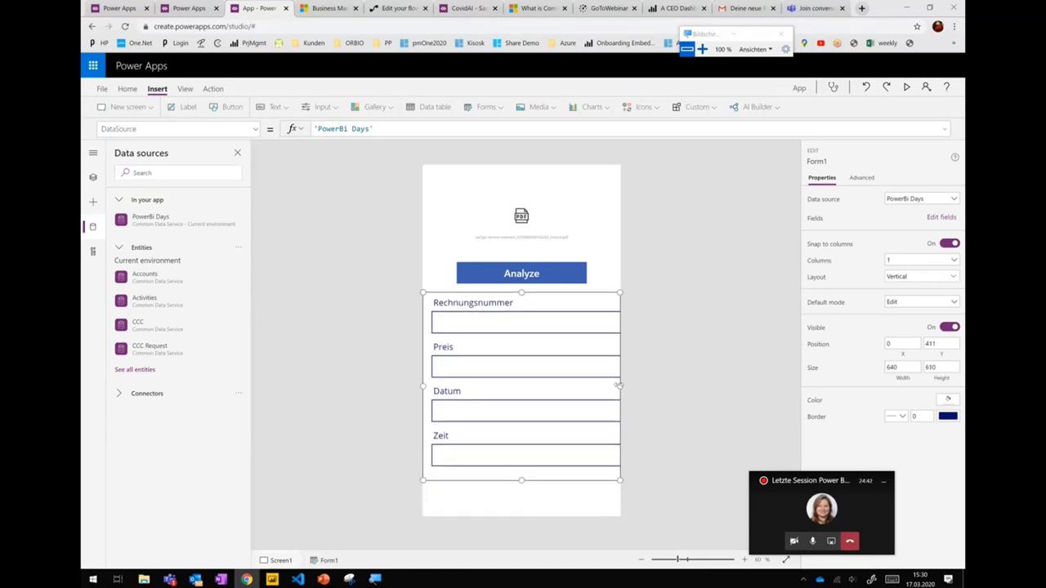
- Set the edit form's layout to Horizontal and fit it to about 640 wide and 423 high at Y 500
{"action": "left_click_drag", "start_coordinate": [619, 385], "coordinate": [556, 353]}
{"action": "left_click", "coordinate": [920, 276]}
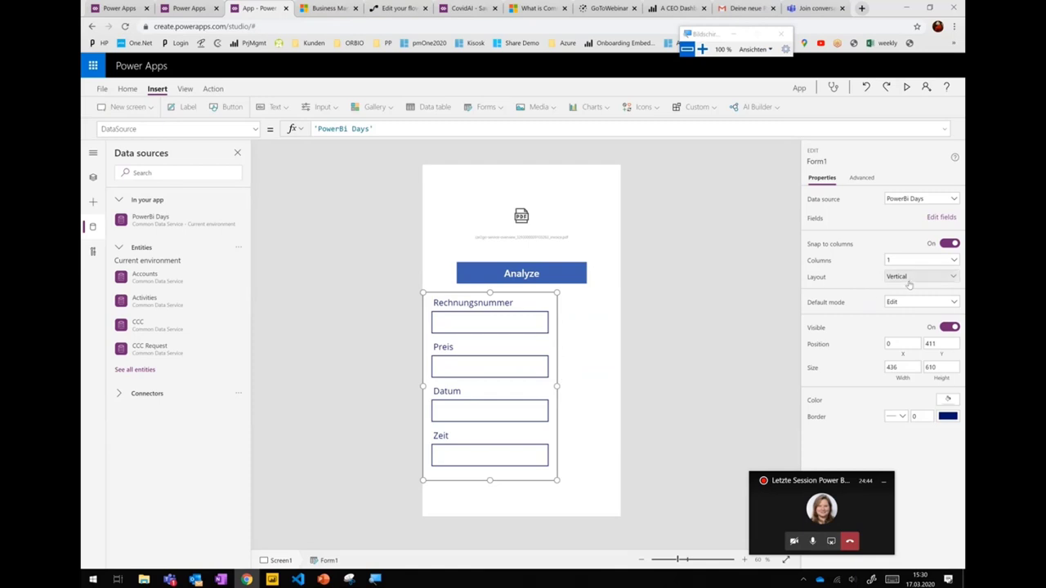
{"action": "left_click", "coordinate": [917, 343]}
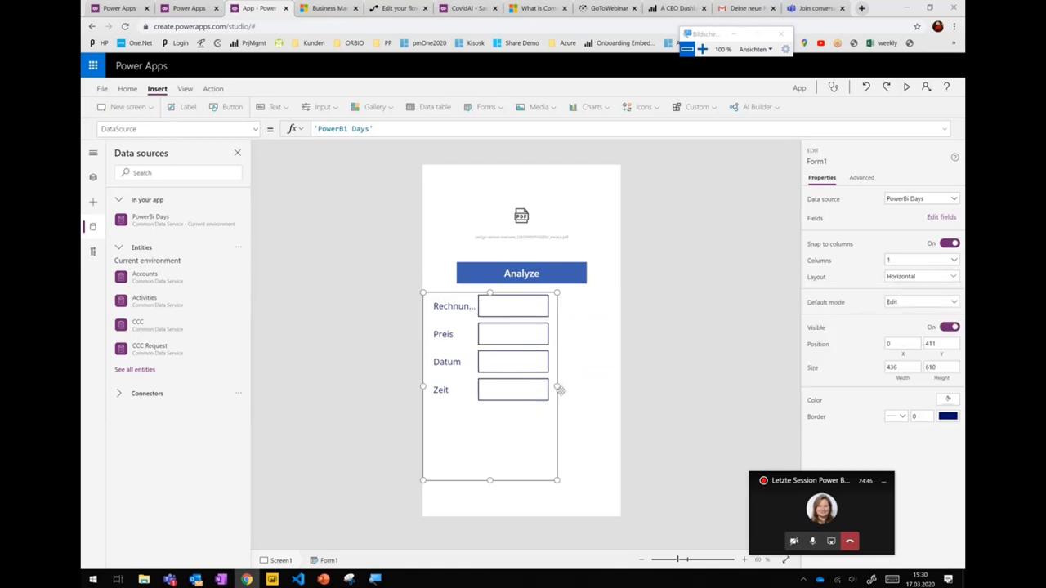
{"action": "left_click_drag", "start_coordinate": [556, 386], "coordinate": [677, 394]}
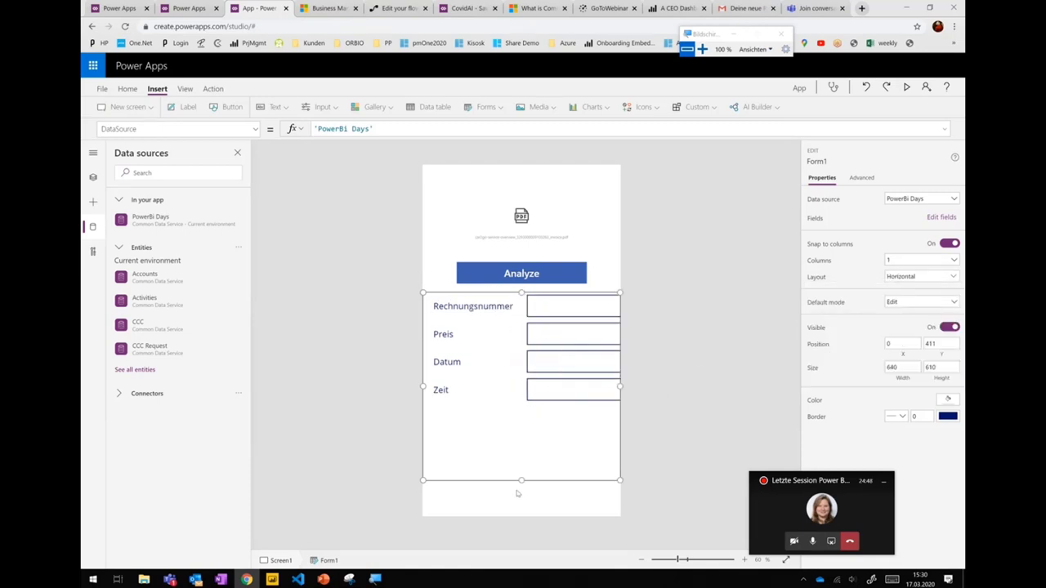
{"action": "left_click_drag", "start_coordinate": [521, 479], "coordinate": [507, 449]}
{"action": "left_click", "coordinate": [605, 253]}
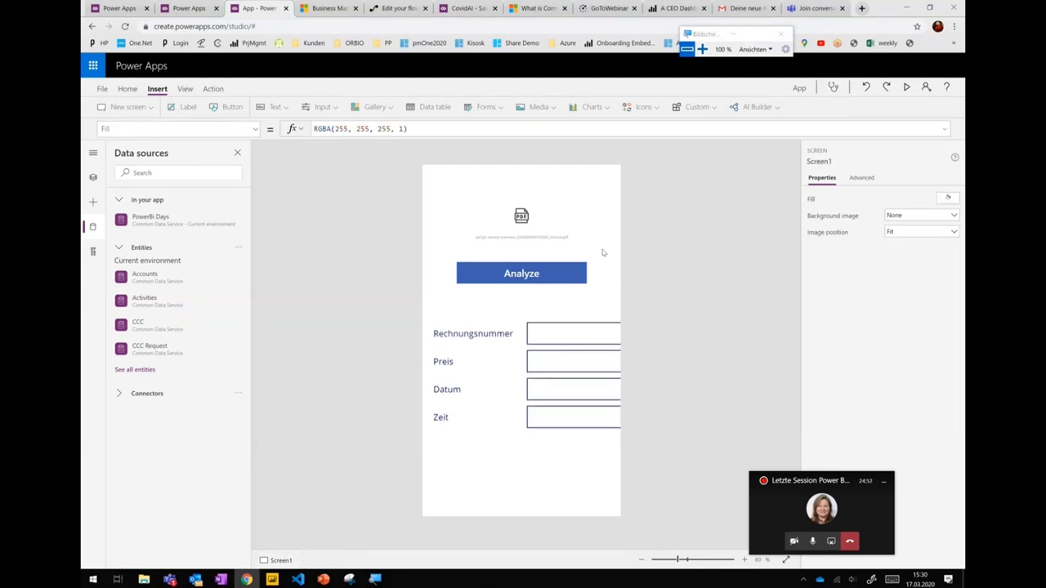
- Move the form processor down to about Y 180 and narrow the edit form to about 598 wide
{"action": "left_click_drag", "start_coordinate": [518, 228], "coordinate": [512, 260]}
{"action": "left_click", "coordinate": [497, 444]}
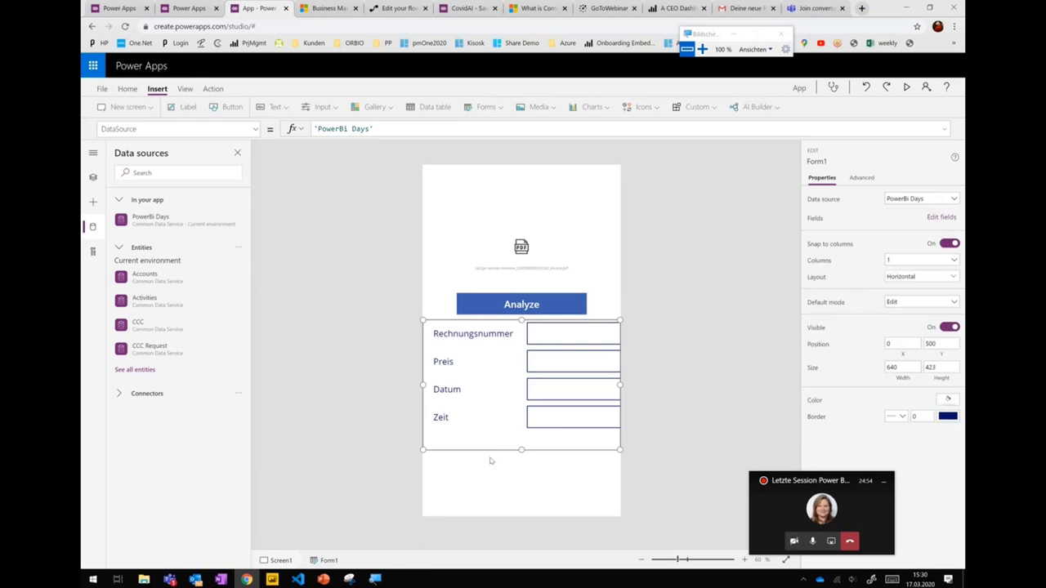
{"action": "left_click_drag", "start_coordinate": [619, 384], "coordinate": [608, 385]}
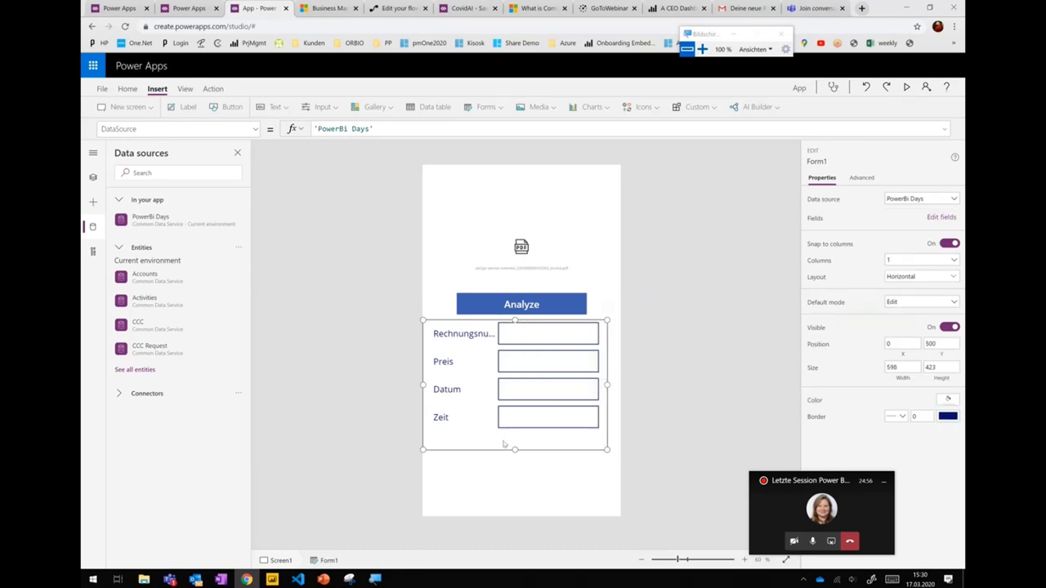
{"action": "left_click", "coordinate": [686, 424]}
{"action": "left_click", "coordinate": [538, 302]}
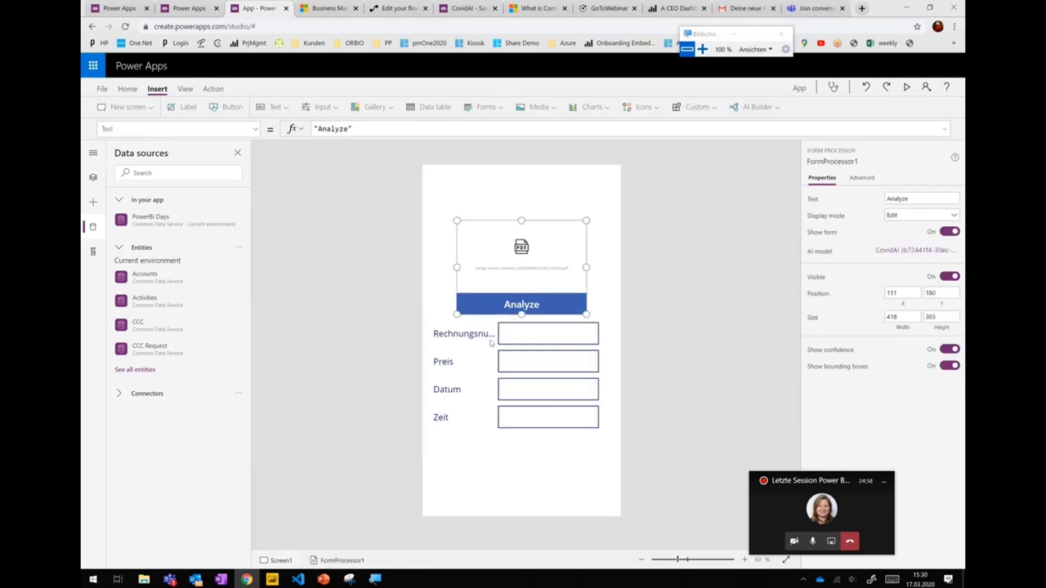
{"action": "left_click", "coordinate": [539, 331]}
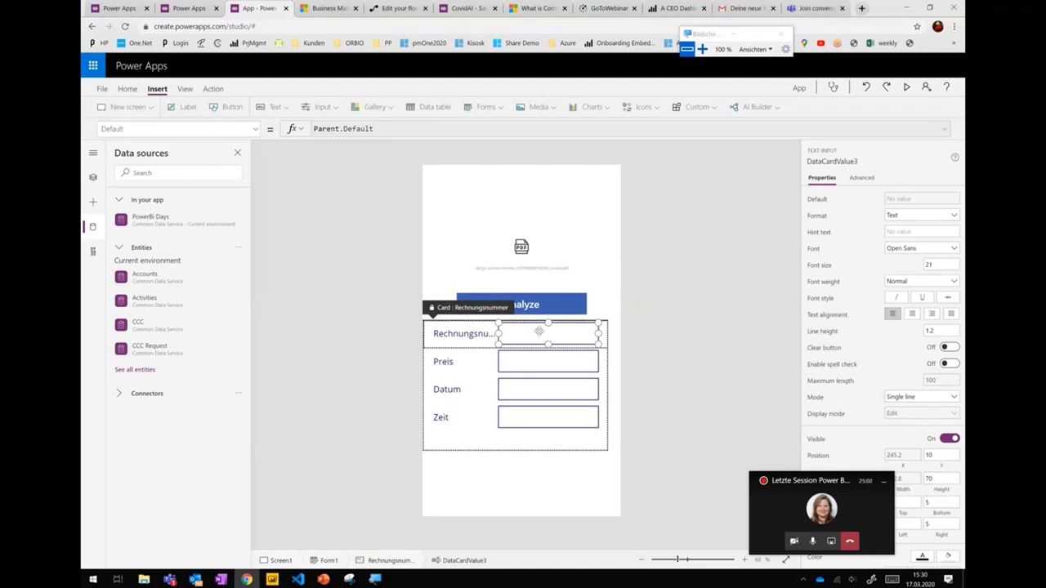
{"action": "left_click", "coordinate": [528, 300], "text": "alt"}
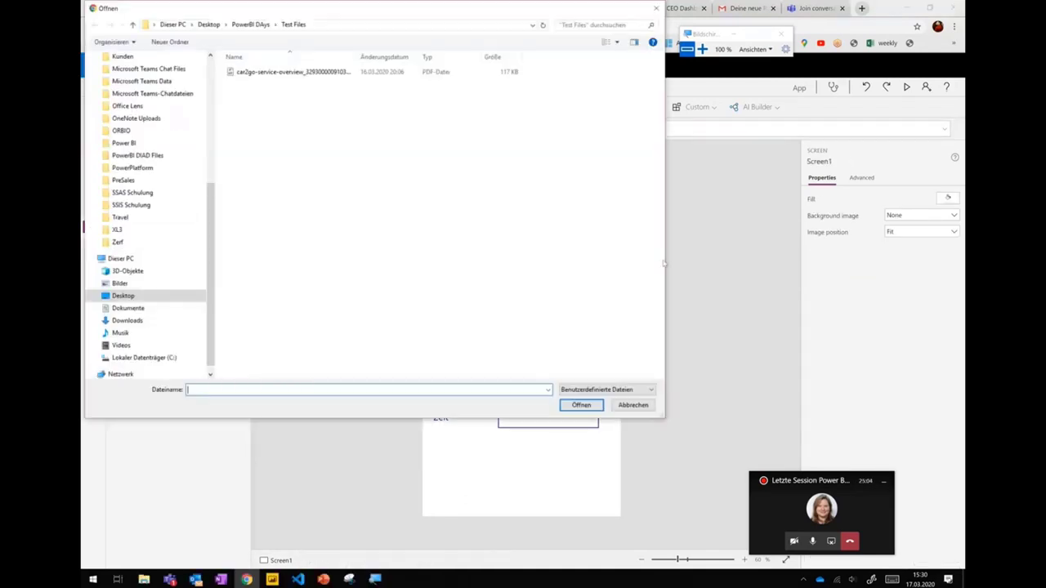
{"action": "left_click", "coordinate": [633, 405]}
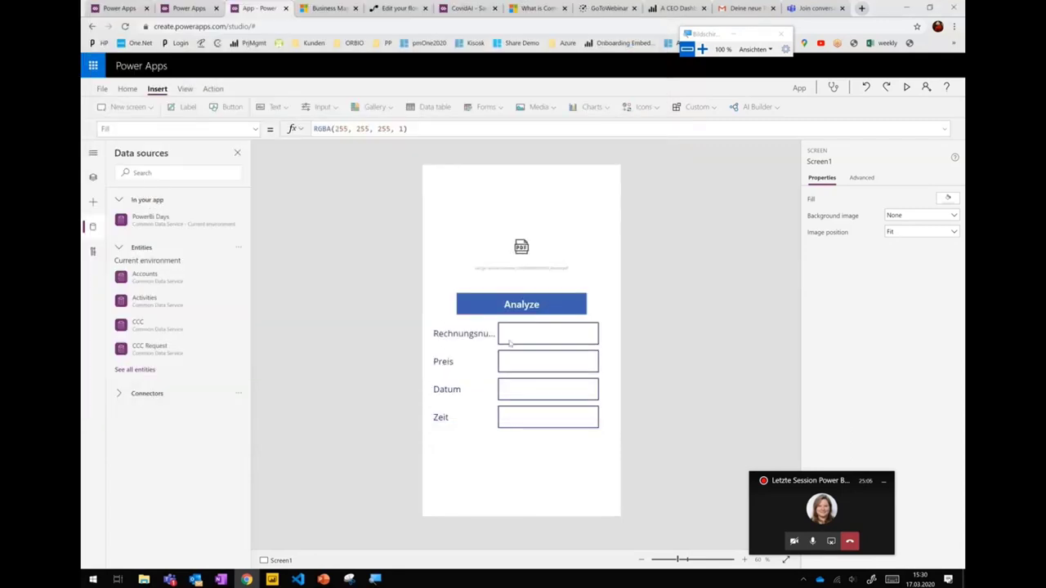
- Select the edit form and choose Edit as its default mode
{"action": "left_click", "coordinate": [535, 341]}
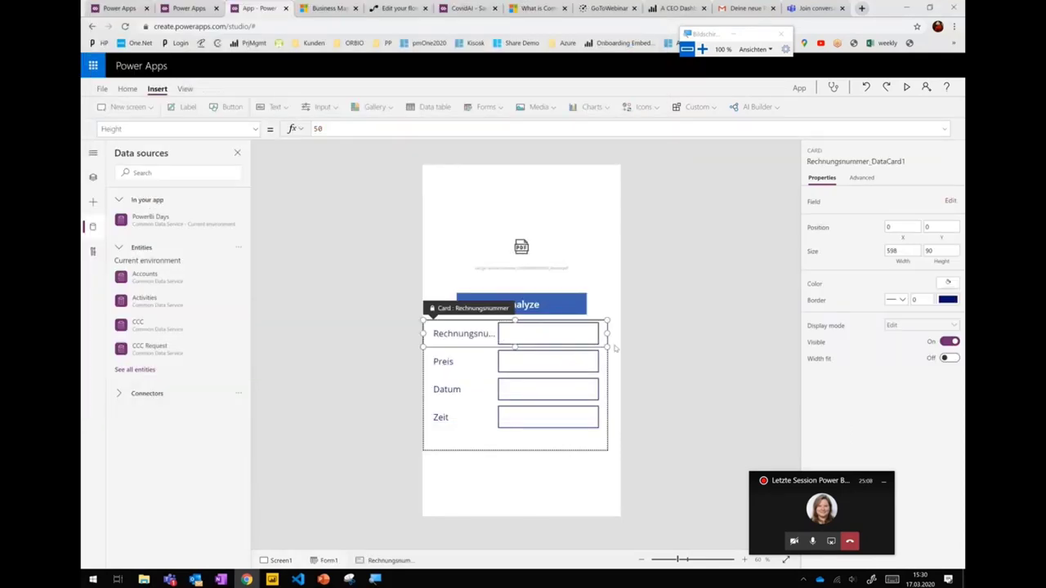
{"action": "left_click", "coordinate": [489, 448]}
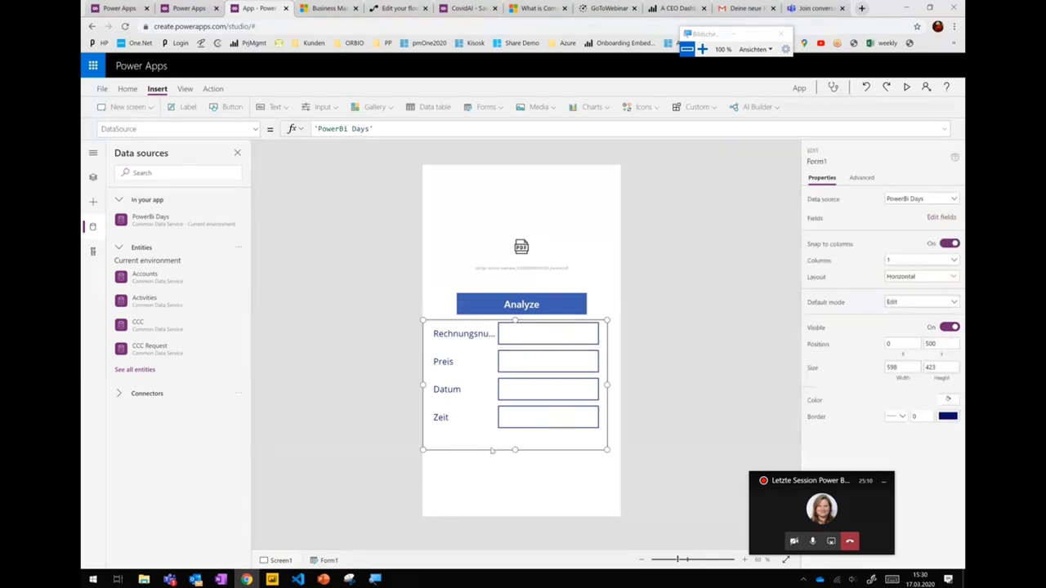
{"action": "left_click", "coordinate": [906, 304]}
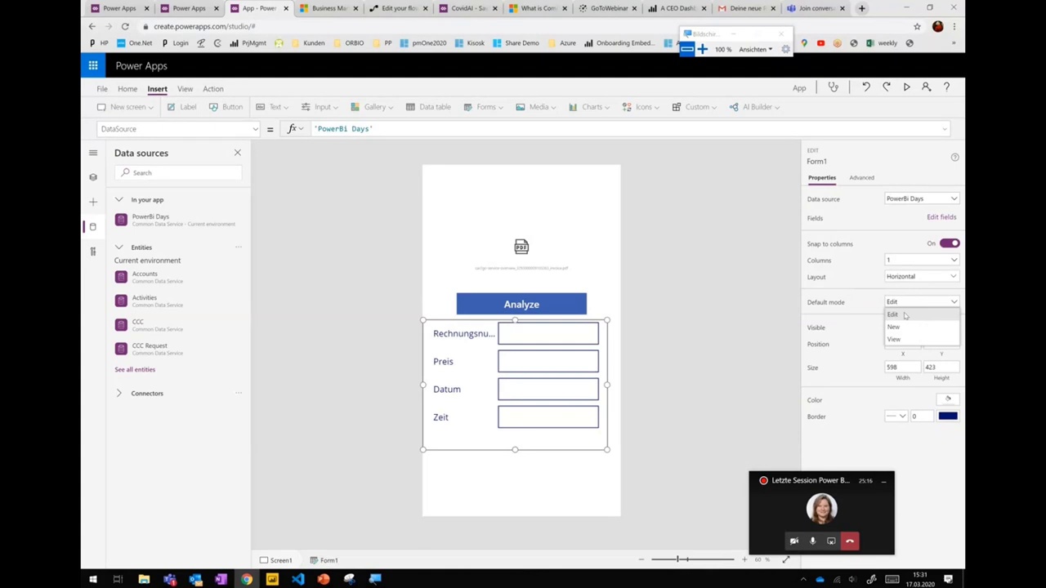
{"action": "left_click", "coordinate": [905, 315]}
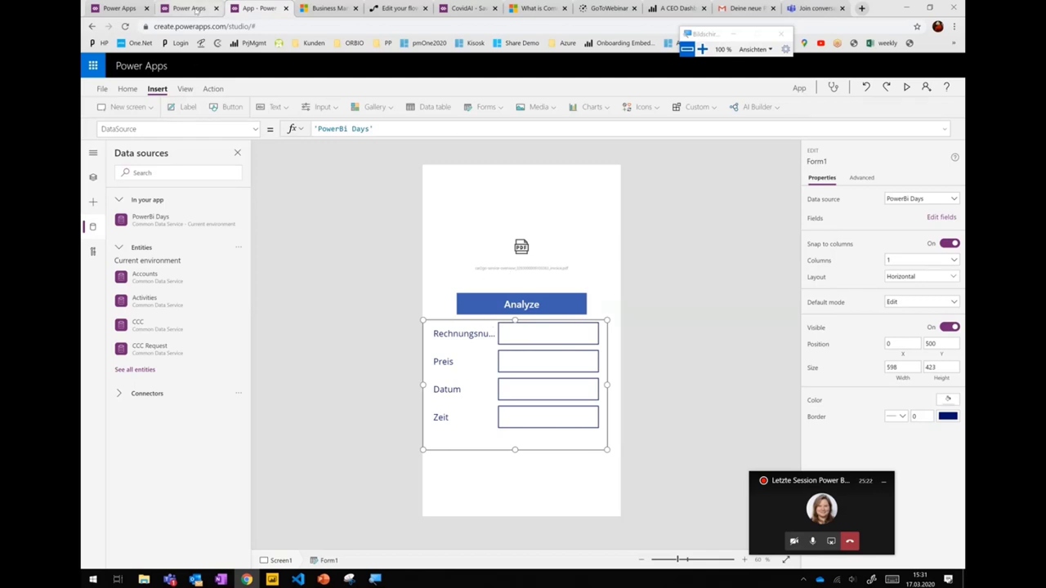
- Move the form processor to about X 117, Y 147 and select the Rechnungsnummer card's text input
{"action": "left_click", "coordinate": [558, 281]}
{"action": "left_click_drag", "start_coordinate": [558, 281], "coordinate": [555, 235]}
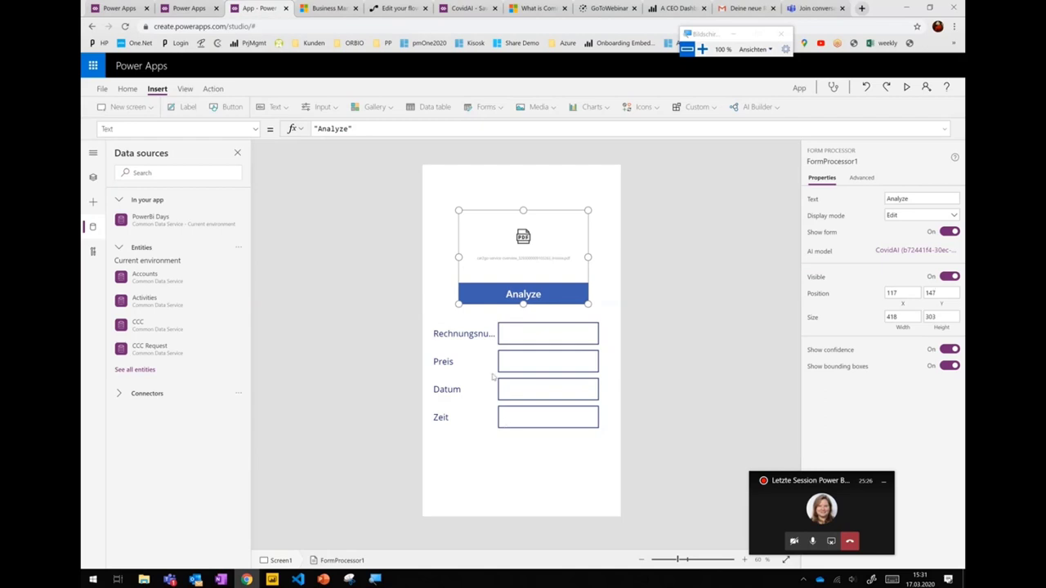
{"action": "left_click", "coordinate": [538, 334]}
{"action": "left_click", "coordinate": [539, 333]}
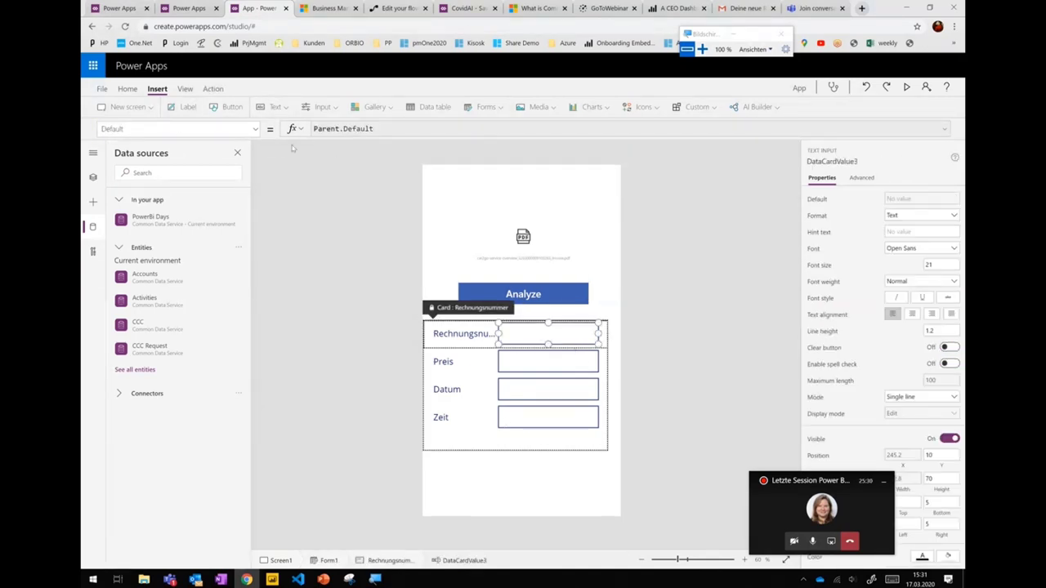
- Go to the app list of the OWL Wien environment and launch the existing CovidAI app
{"action": "left_click", "coordinate": [174, 8]}
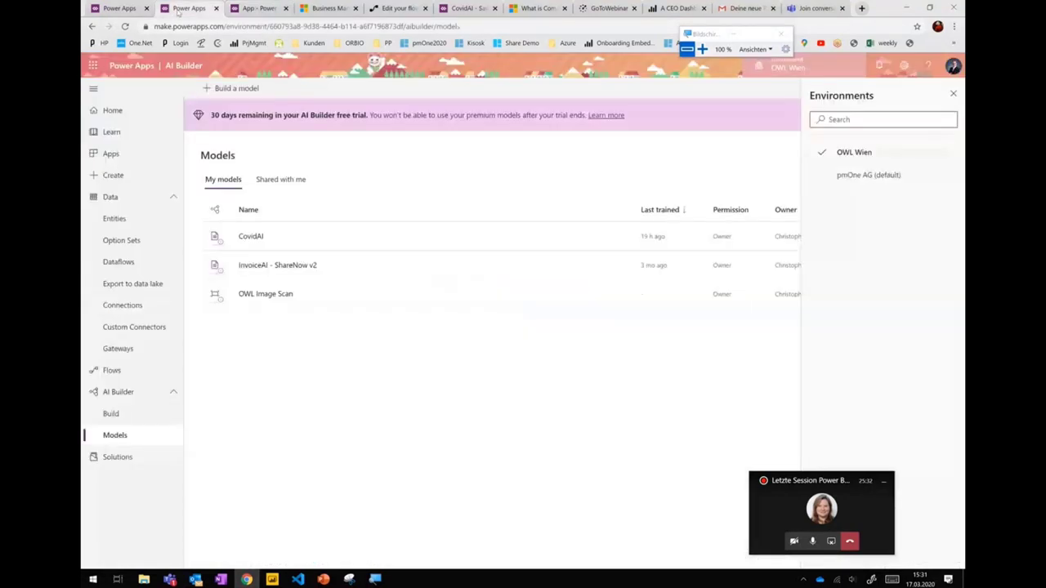
{"action": "left_click", "coordinate": [123, 8]}
{"action": "left_click", "coordinate": [263, 9]}
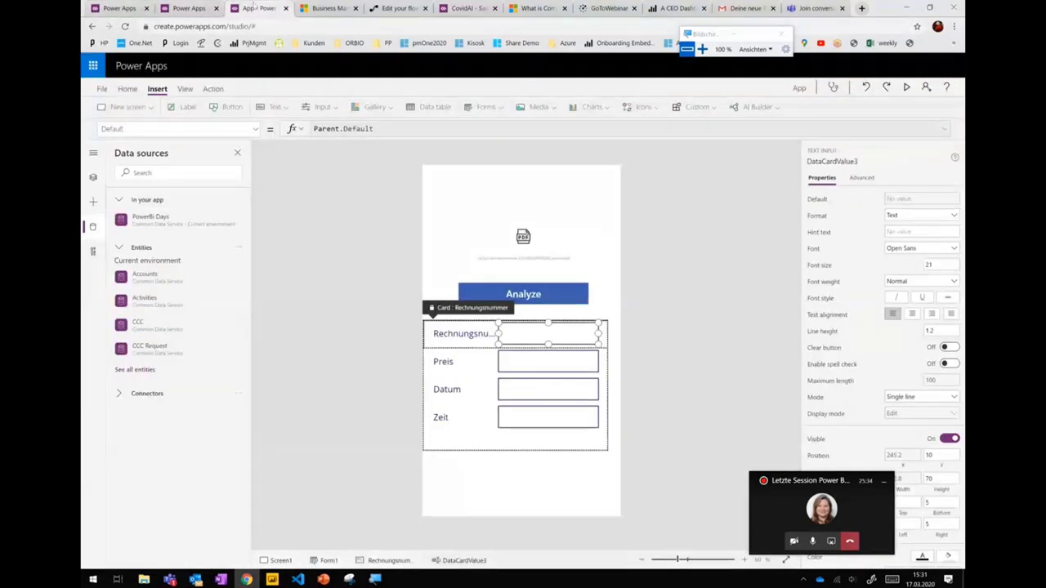
{"action": "key", "text": "F5"}
{"action": "left_click", "coordinate": [607, 85]}
{"action": "left_click", "coordinate": [186, 8]}
{"action": "left_click", "coordinate": [118, 8]}
{"action": "left_click", "coordinate": [174, 9]}
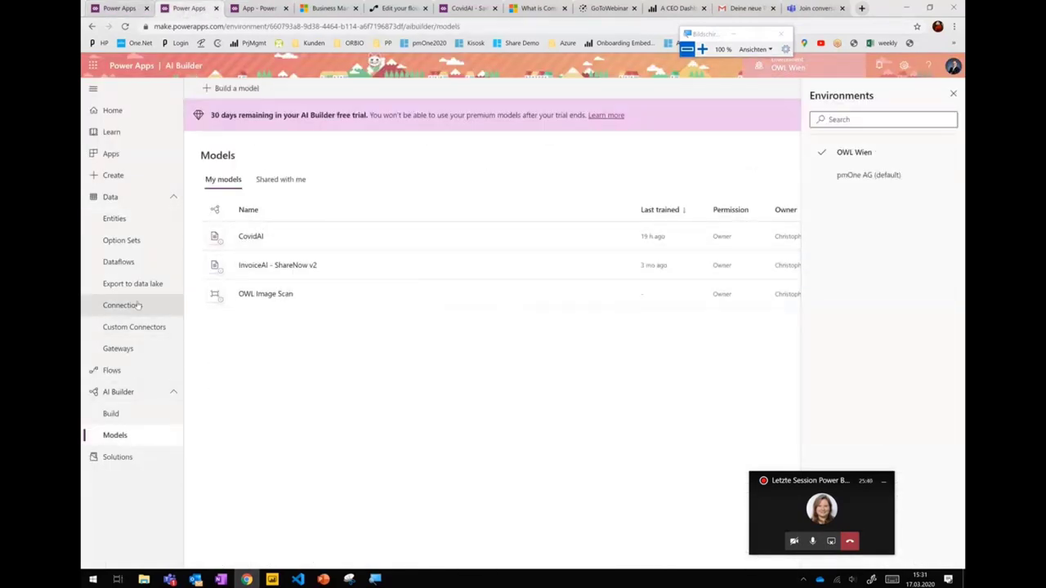
{"action": "left_click", "coordinate": [114, 154]}
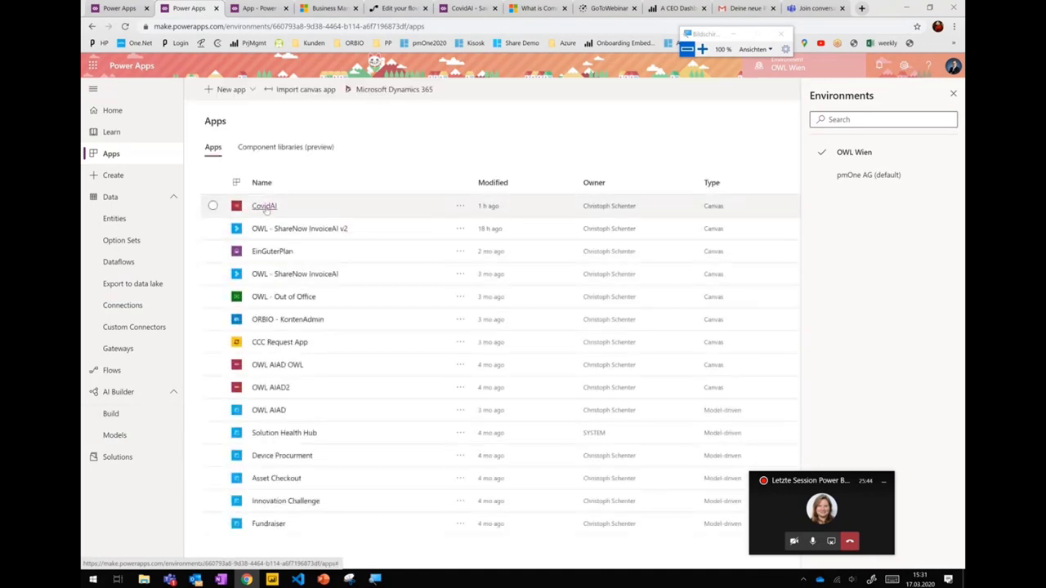
{"action": "left_click", "coordinate": [264, 206]}
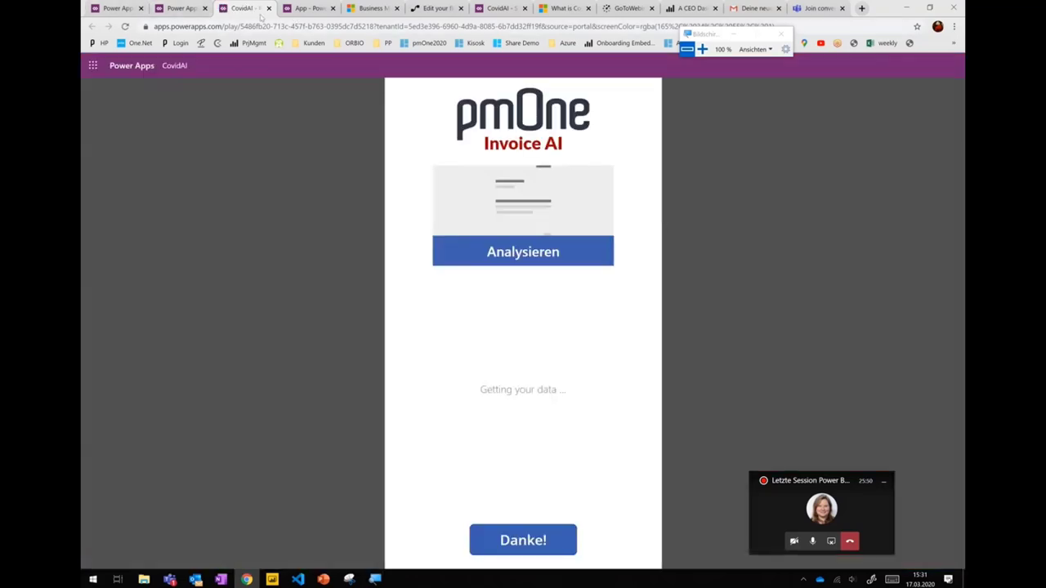
- Close the running CovidAI app and open it for editing, overriding the locked session and skipping the welcome dialog
{"action": "left_click", "coordinate": [268, 8]}
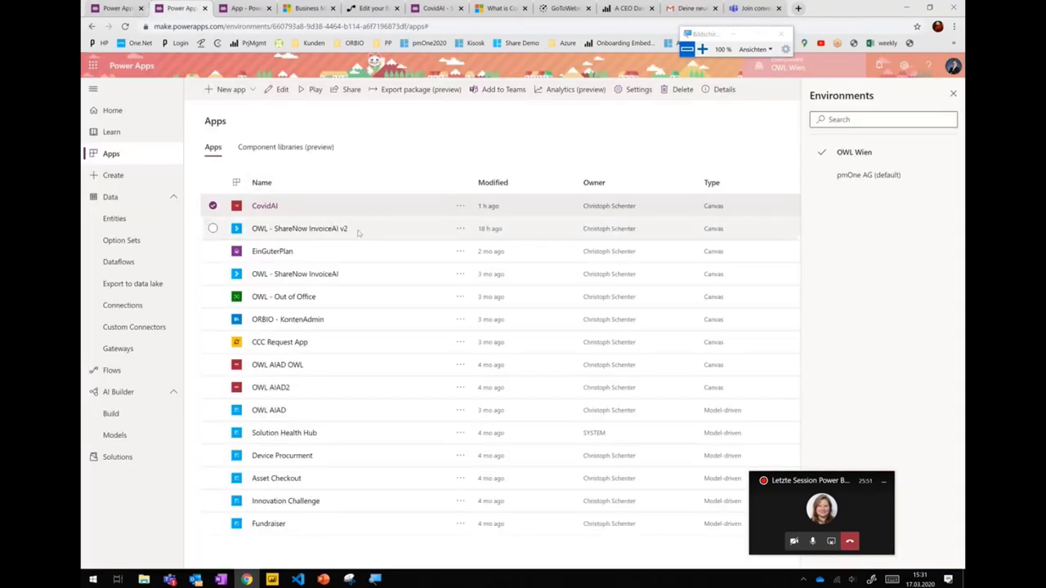
{"action": "left_click", "coordinate": [460, 206]}
{"action": "left_click", "coordinate": [473, 225]}
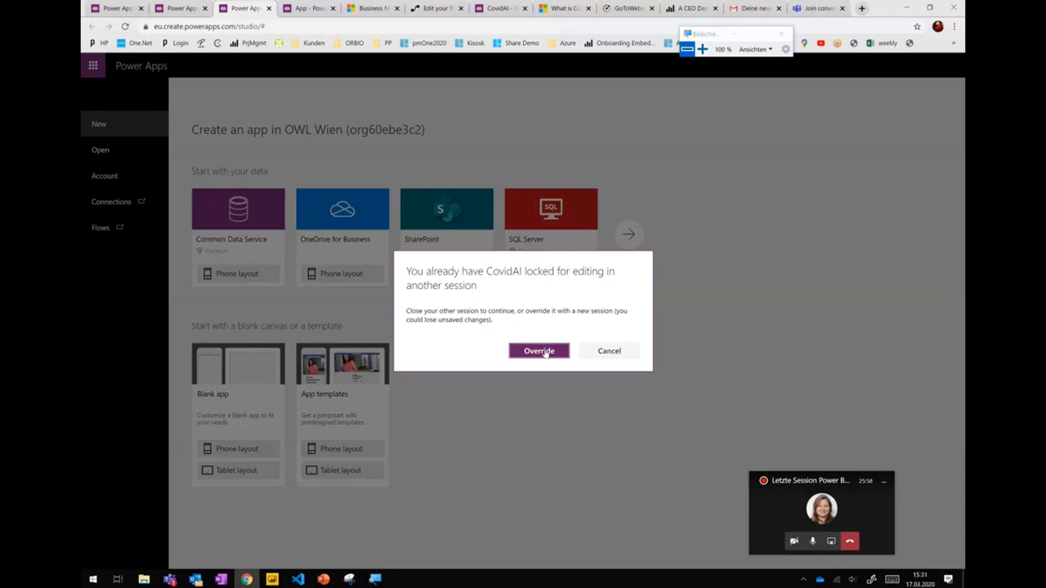
{"action": "left_click", "coordinate": [538, 350]}
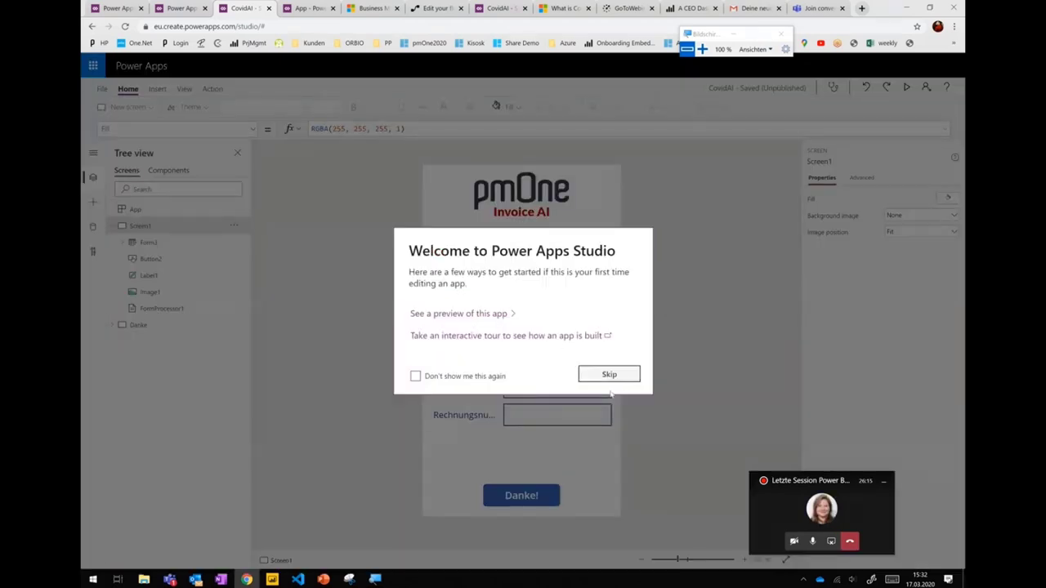
{"action": "left_click", "coordinate": [603, 376]}
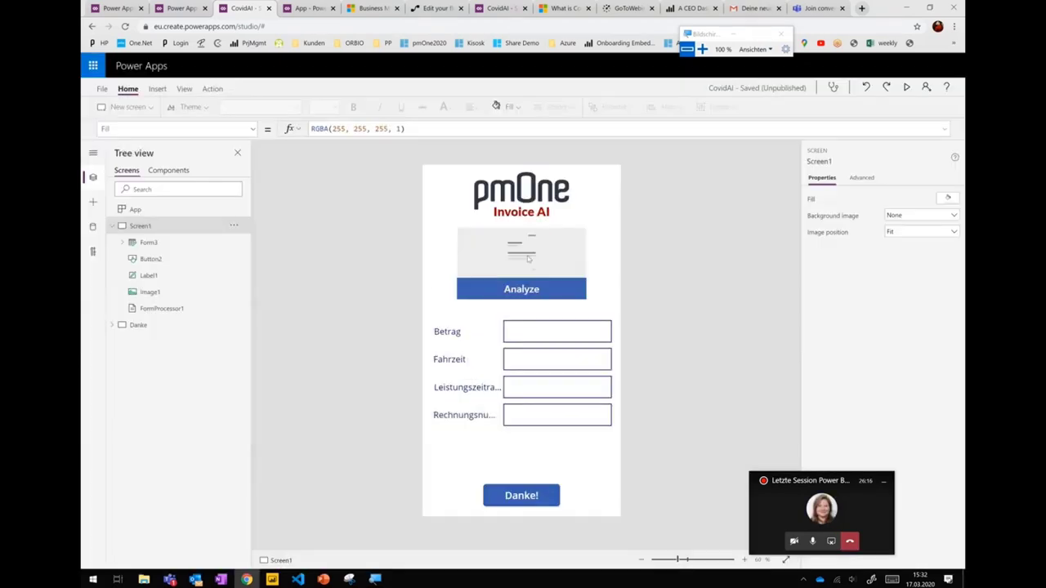
- Select the logo, title label and form processor in turn, and move the form processor to X 112, Y 224
{"action": "left_click", "coordinate": [533, 188]}
{"action": "left_click", "coordinate": [531, 214]}
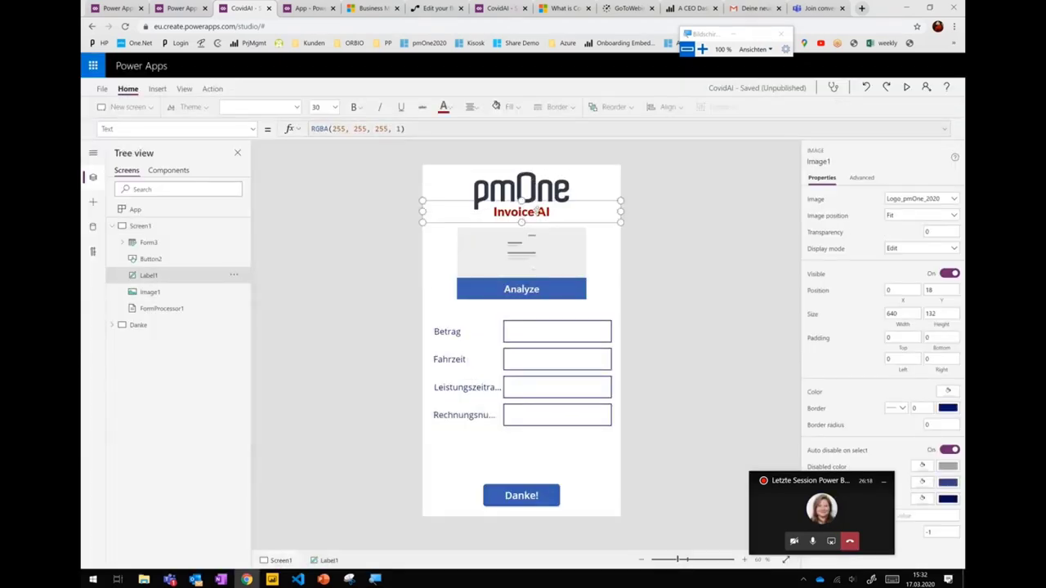
{"action": "left_click", "coordinate": [559, 185]}
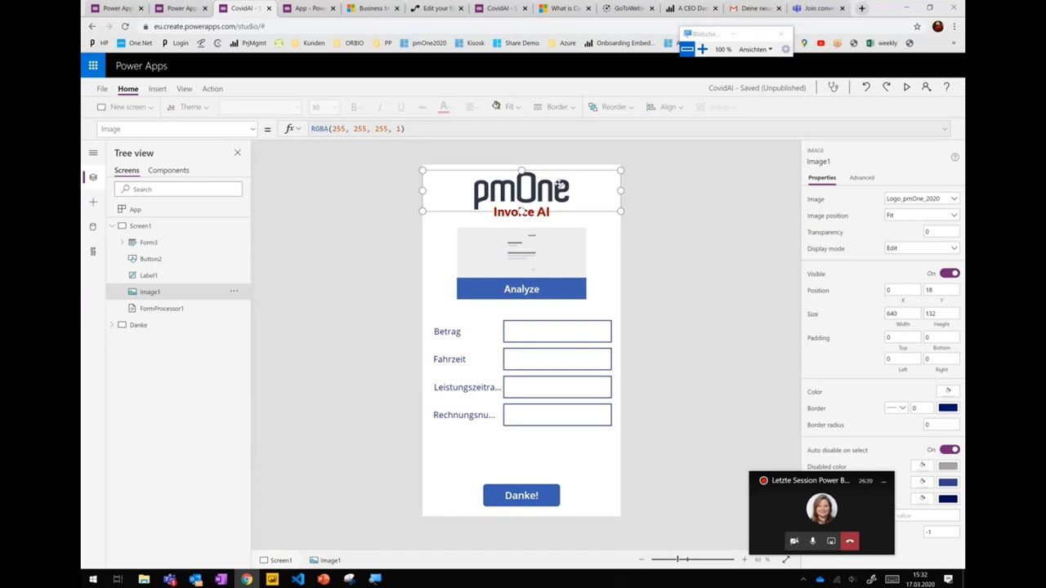
{"action": "left_click", "coordinate": [533, 256]}
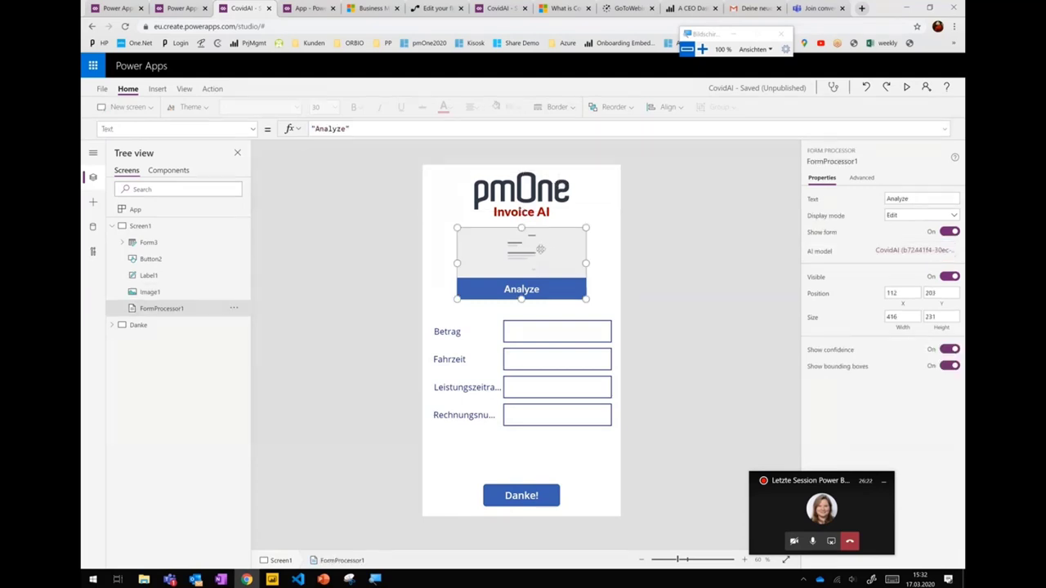
{"action": "left_click_drag", "start_coordinate": [528, 242], "coordinate": [535, 235]}
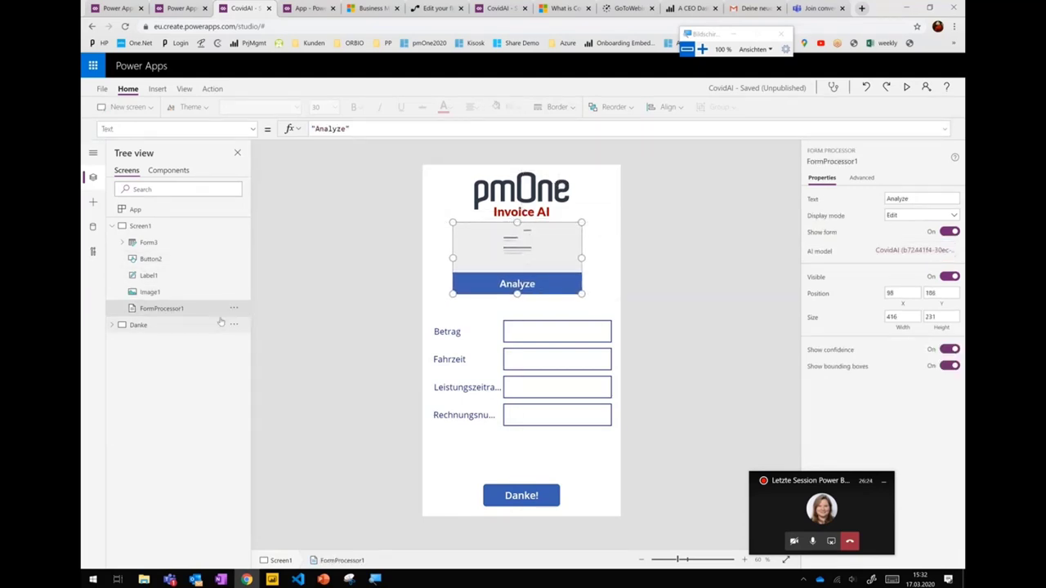
{"action": "key", "text": "ctrl+z"}
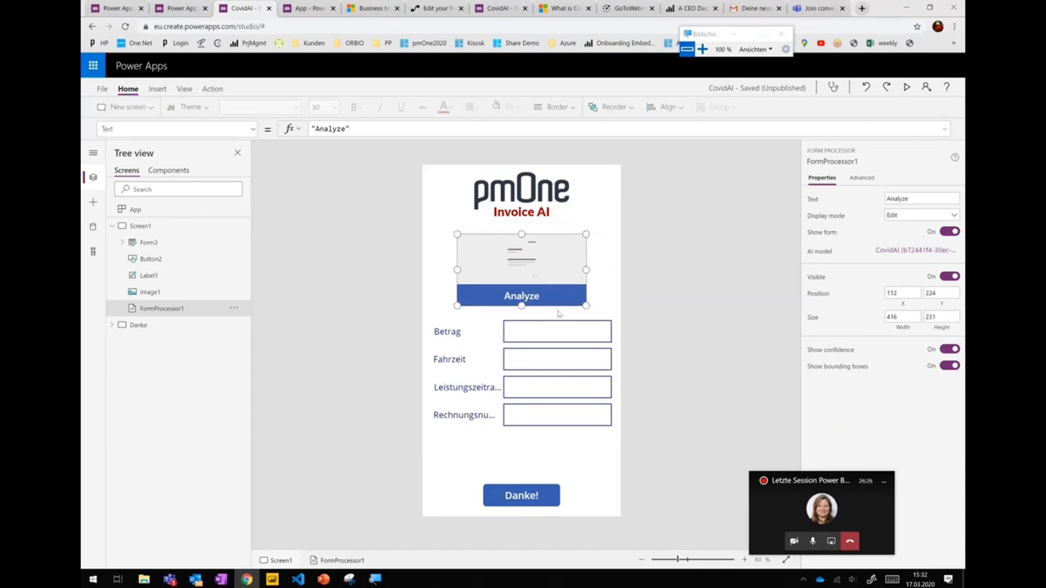
{"action": "left_click", "coordinate": [547, 304], "text": "alt"}
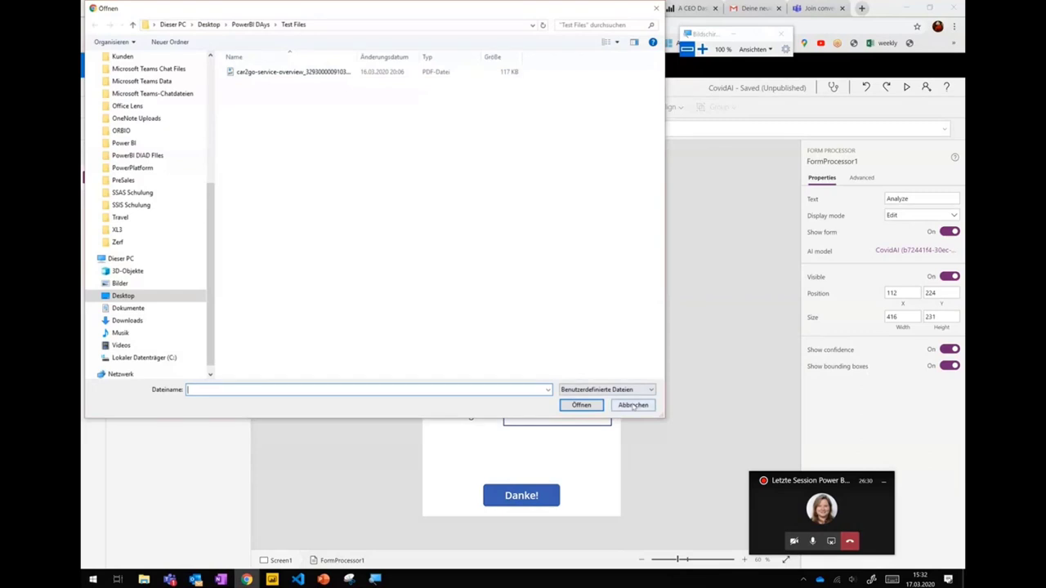
{"action": "left_click", "coordinate": [632, 405]}
- Examine the Default formula of the Betrag card's text input, including its form processor reference and field name
{"action": "left_click", "coordinate": [480, 437]}
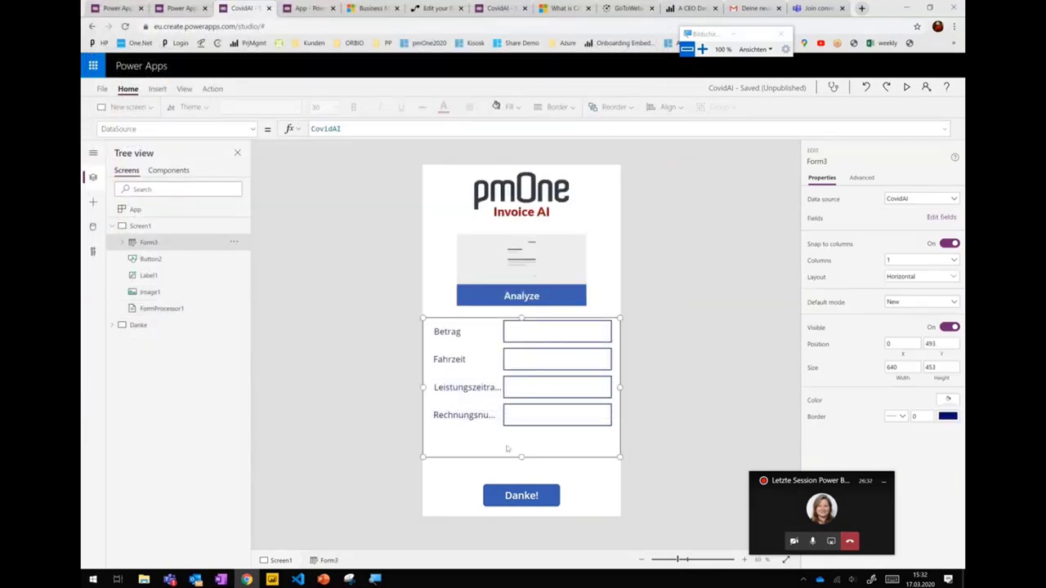
{"action": "left_click", "coordinate": [519, 335]}
{"action": "left_click", "coordinate": [531, 335]}
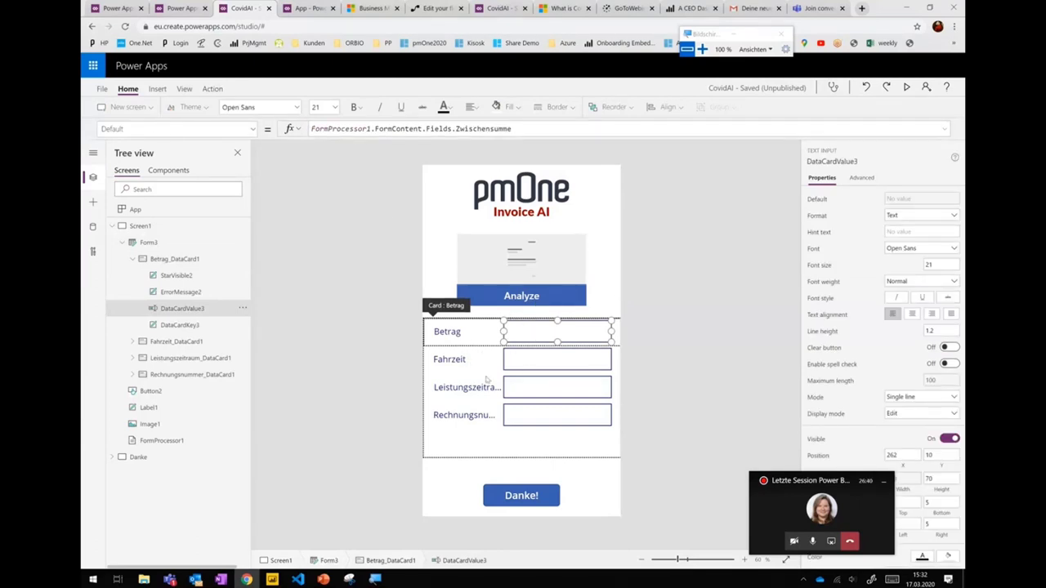
{"action": "double_click", "coordinate": [362, 129]}
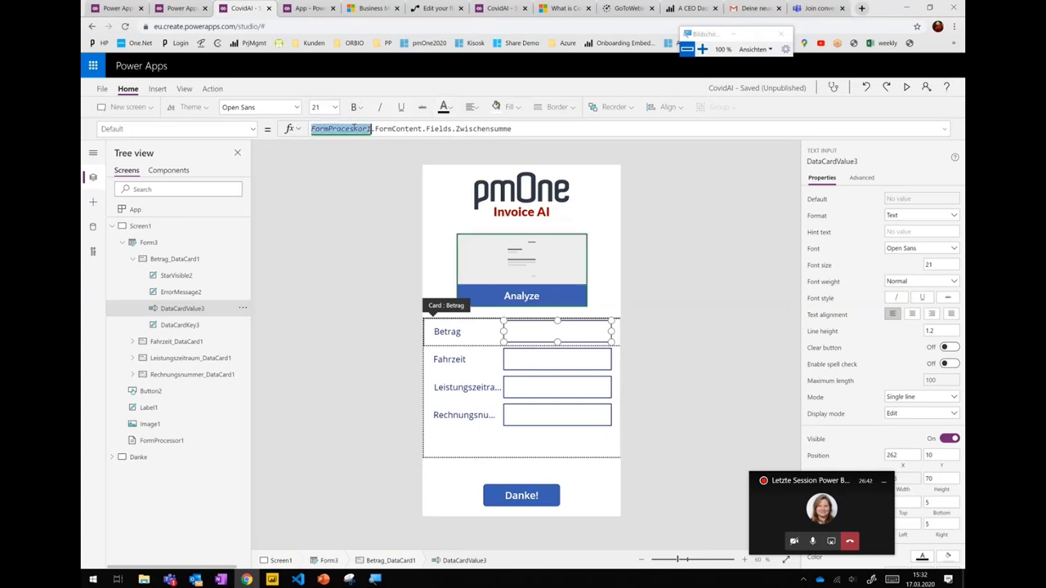
{"action": "left_click", "coordinate": [563, 128]}
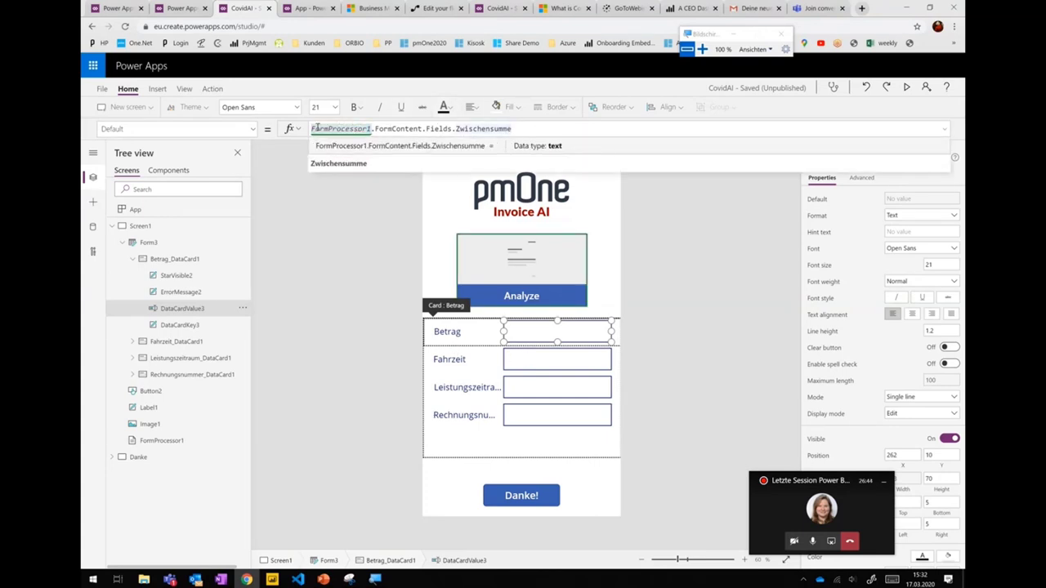
{"action": "left_click_drag", "start_coordinate": [563, 128], "coordinate": [303, 128]}
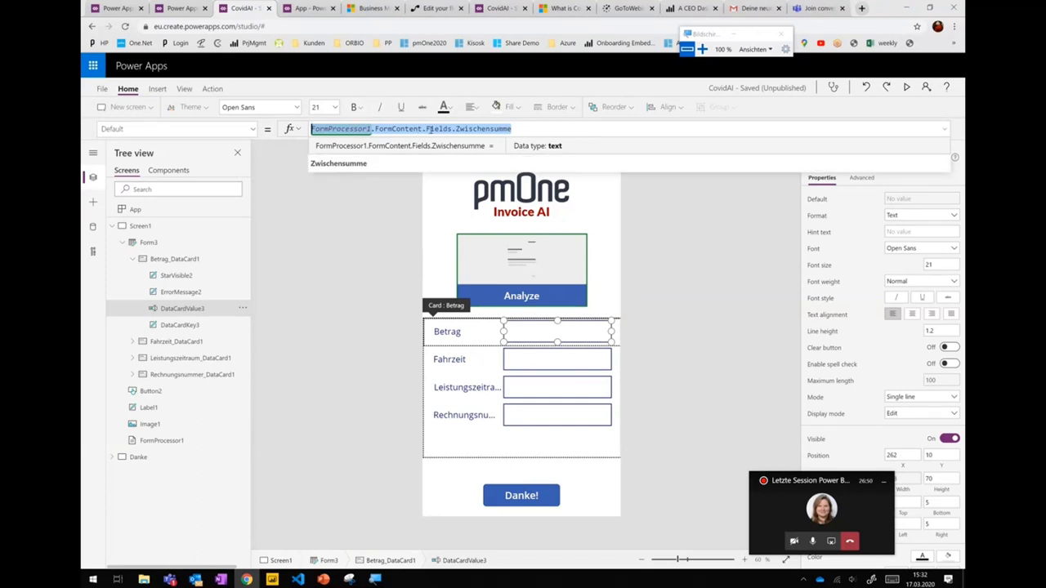
{"action": "double_click", "coordinate": [484, 128]}
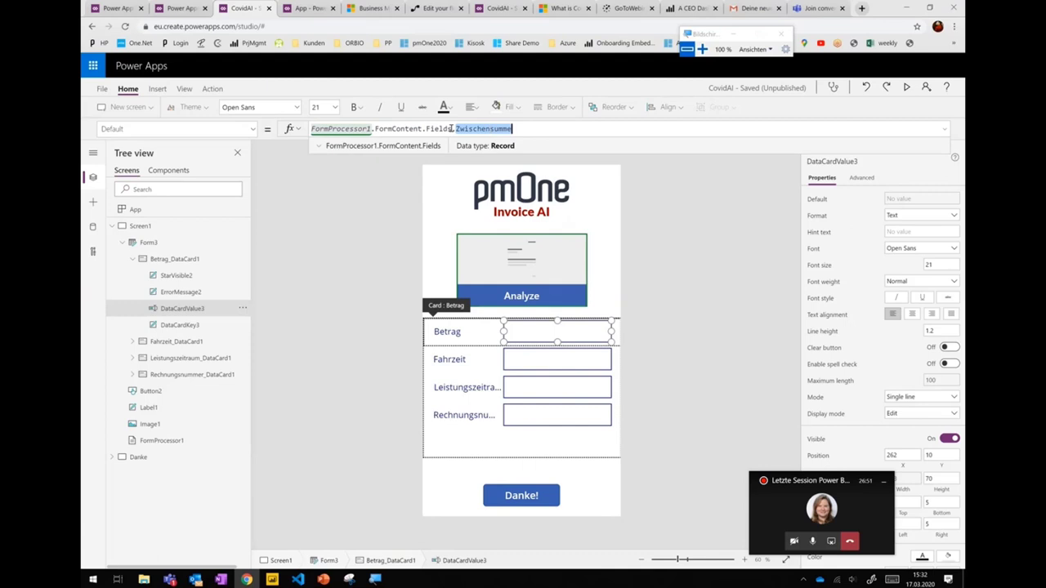
{"action": "double_click", "coordinate": [323, 128]}
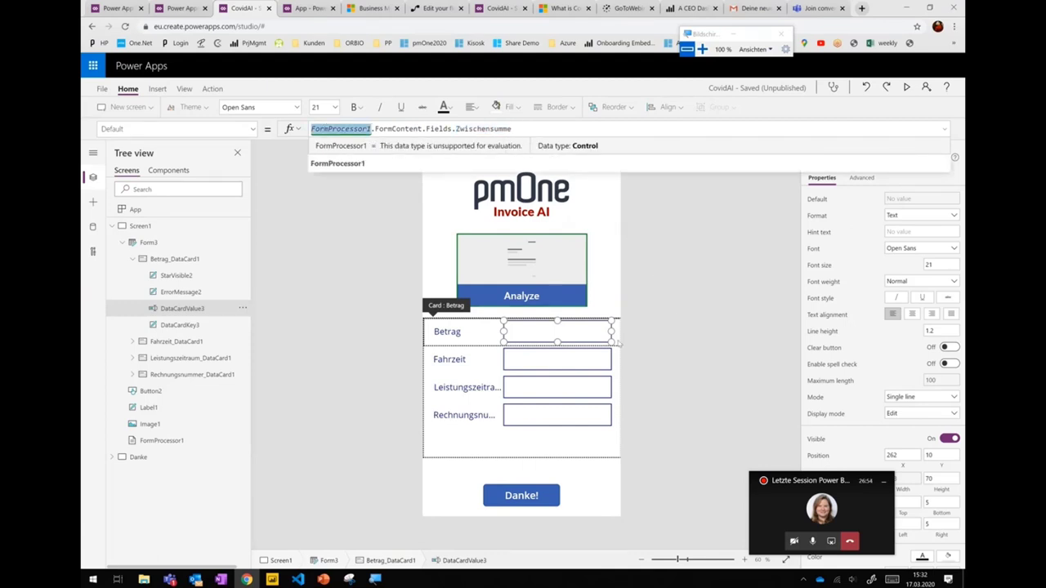
- Examine the Default formula of the Fahrzeit card's text input and the model field it references
{"action": "left_click", "coordinate": [576, 363]}
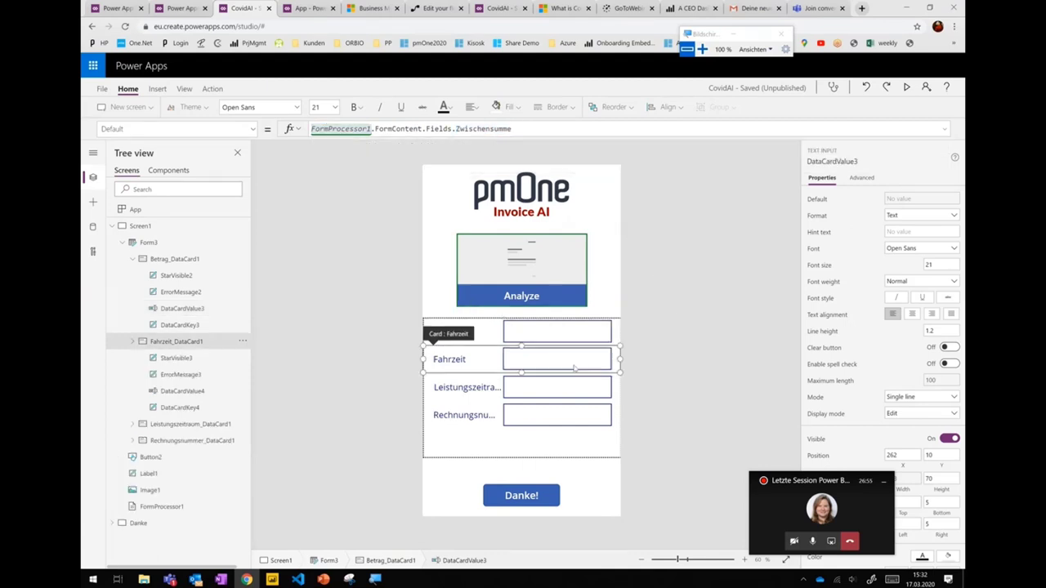
{"action": "double_click", "coordinate": [340, 128]}
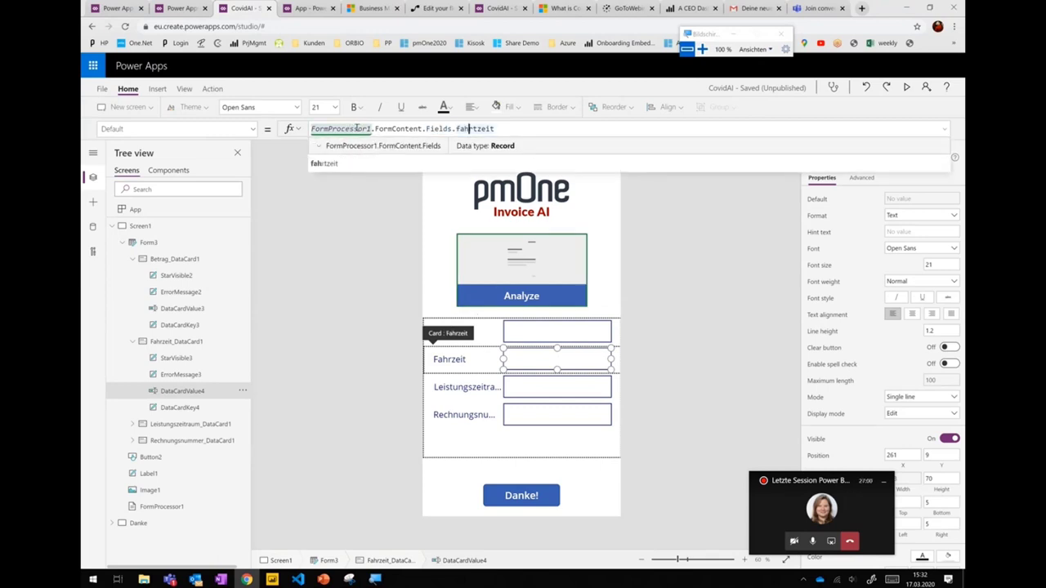
{"action": "left_click", "coordinate": [470, 128], "text": "shift"}
{"action": "left_click", "coordinate": [373, 128]}
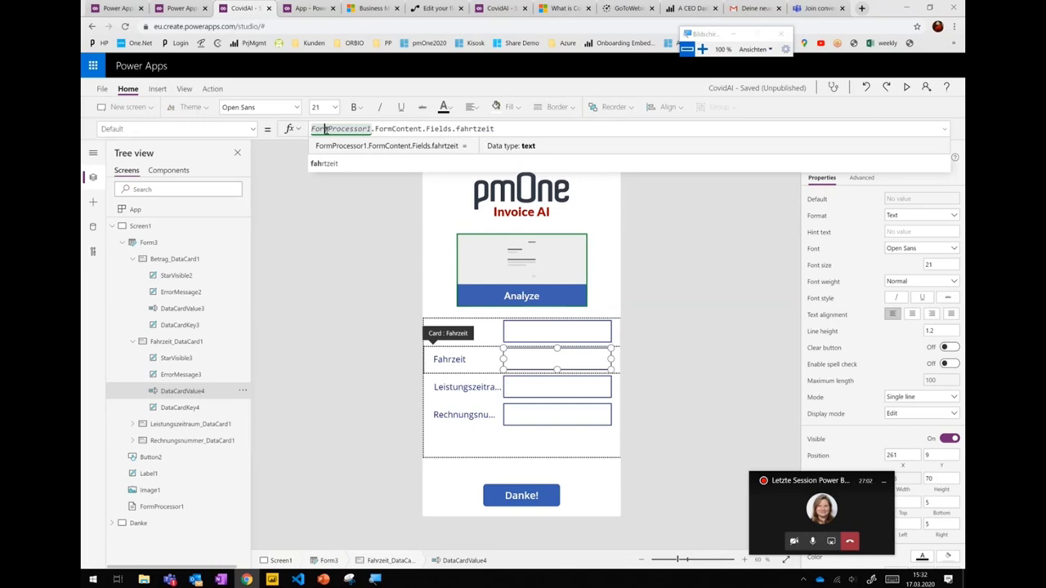
{"action": "double_click", "coordinate": [475, 128]}
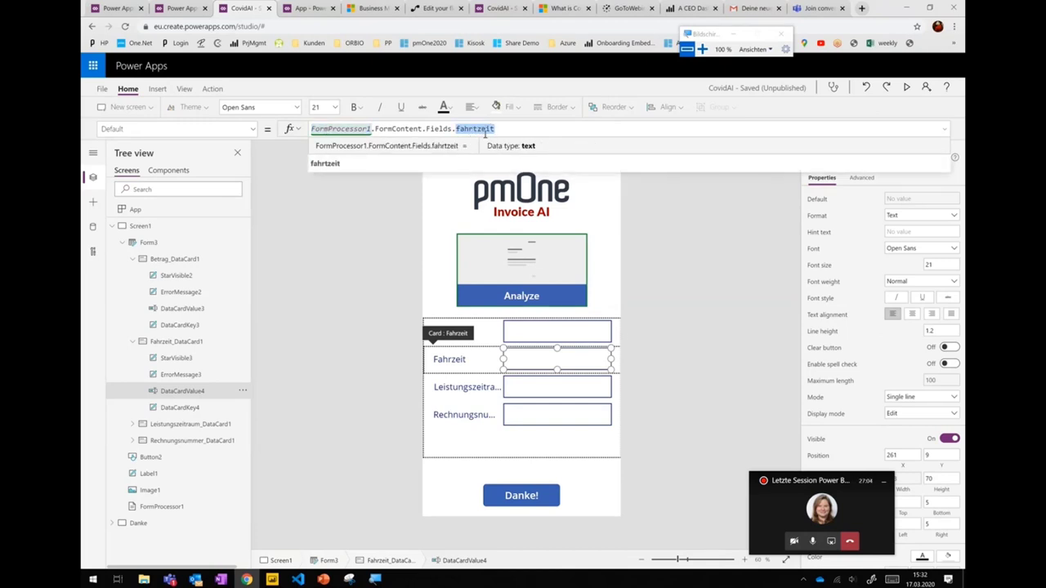
- Examine the Default formulas of the Leistungszeitraum and Rechnungsnummer text inputs
{"action": "left_click", "coordinate": [527, 392]}
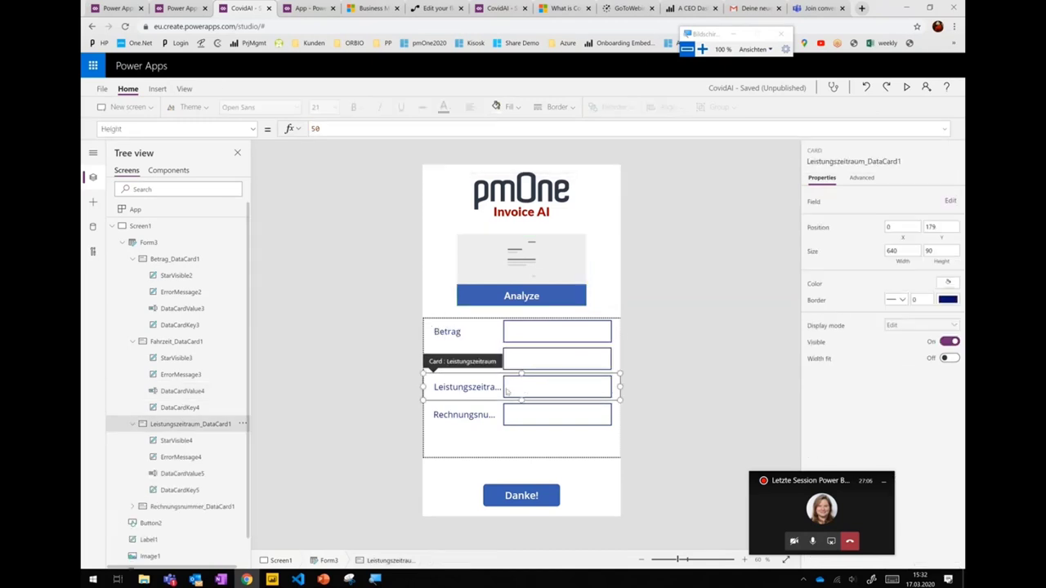
{"action": "left_click", "coordinate": [507, 391]}
{"action": "double_click", "coordinate": [529, 129]}
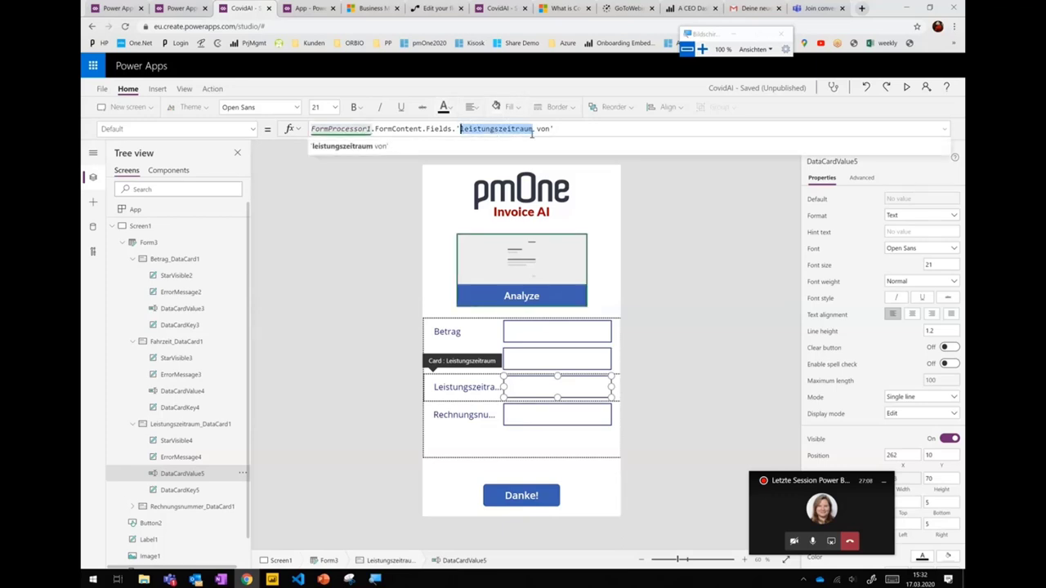
{"action": "left_click_drag", "start_coordinate": [531, 134], "coordinate": [549, 148]}
{"action": "left_click", "coordinate": [525, 419]}
{"action": "left_click", "coordinate": [525, 419]}
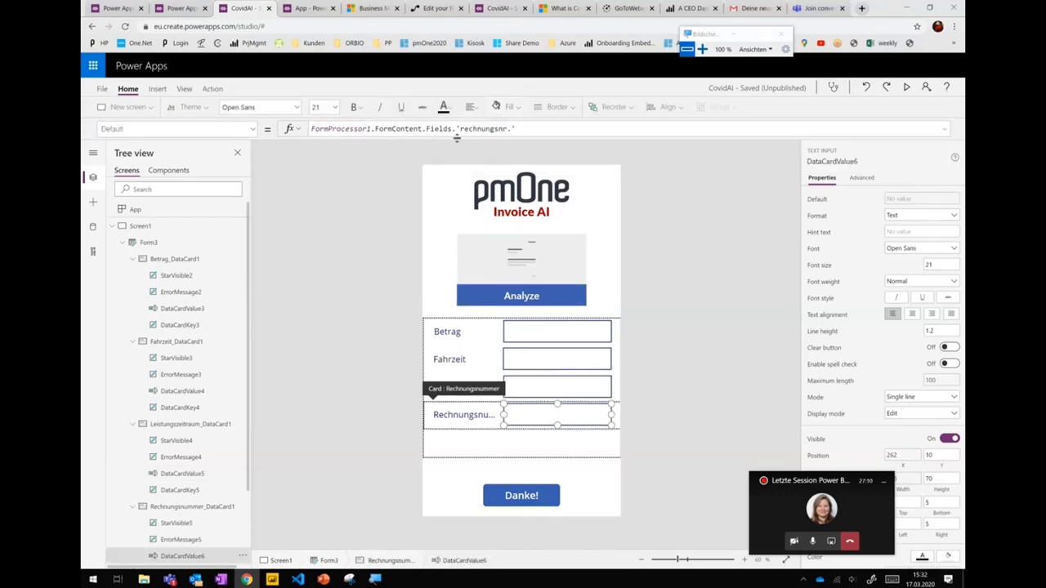
{"action": "left_click", "coordinate": [527, 131]}
{"action": "left_click", "coordinate": [724, 366]}
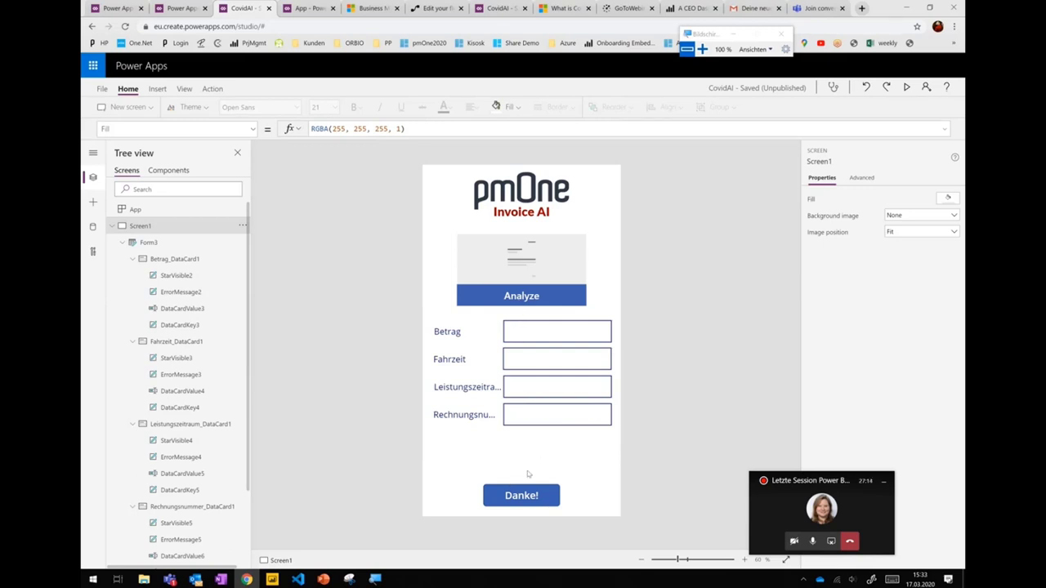
- Move the Danke! button up to X 197, Y 946 and examine the submit and navigate parts of its OnSelect formula
{"action": "left_click_drag", "start_coordinate": [525, 496], "coordinate": [527, 469]}
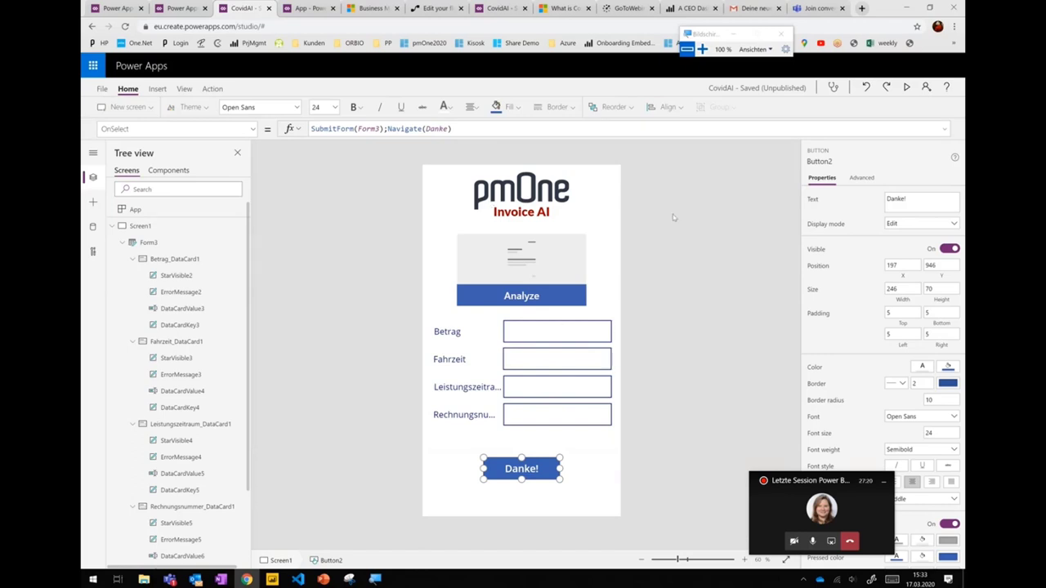
{"action": "left_click", "coordinate": [330, 128]}
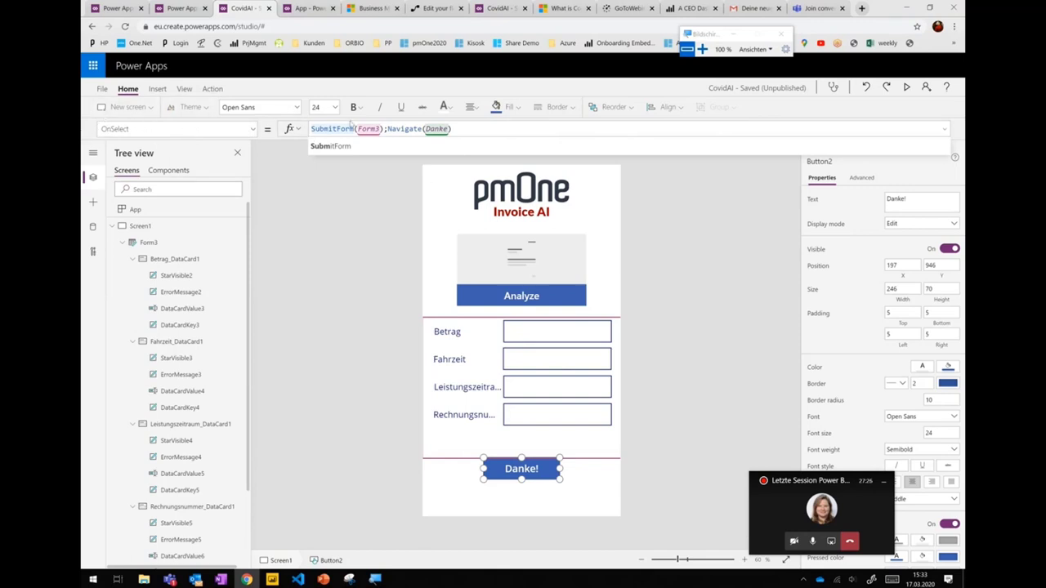
{"action": "double_click", "coordinate": [369, 129]}
{"action": "double_click", "coordinate": [332, 129]}
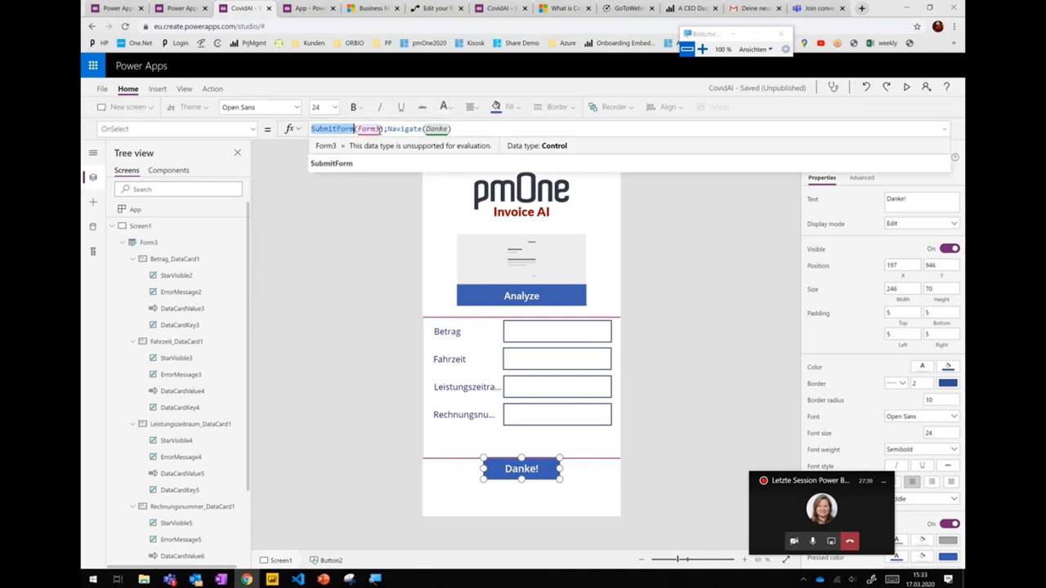
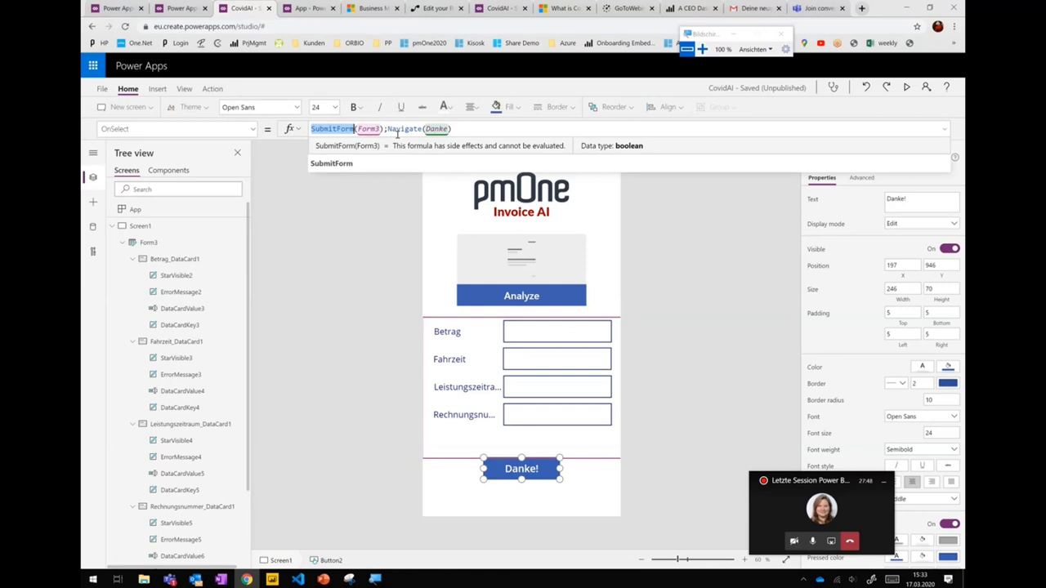
{"action": "left_click_drag", "start_coordinate": [389, 129], "coordinate": [447, 130]}
- Collapse Screen1 in the tree view and start the app preview
{"action": "left_click", "coordinate": [125, 228]}
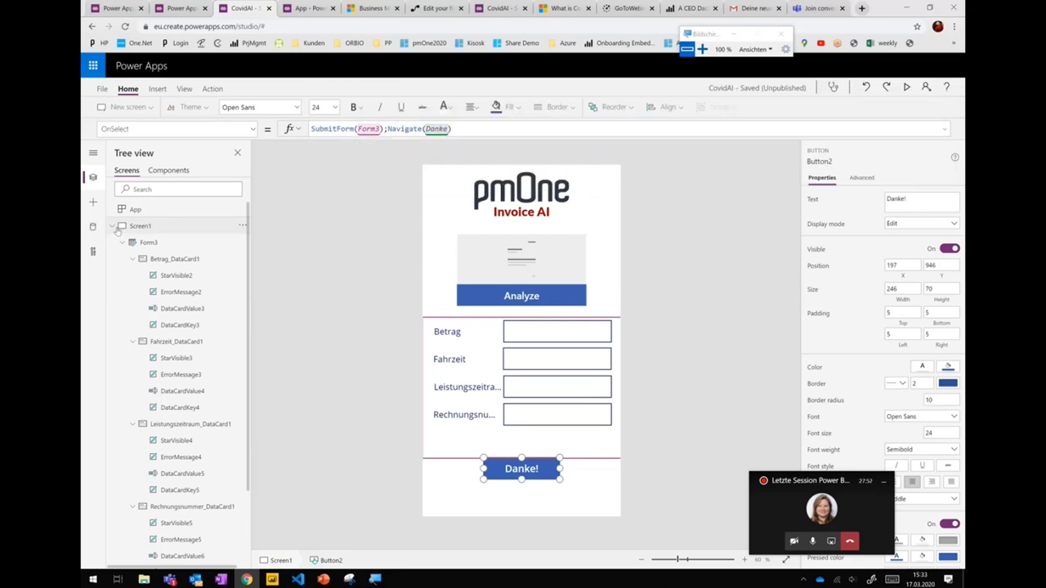
{"action": "left_click", "coordinate": [112, 226]}
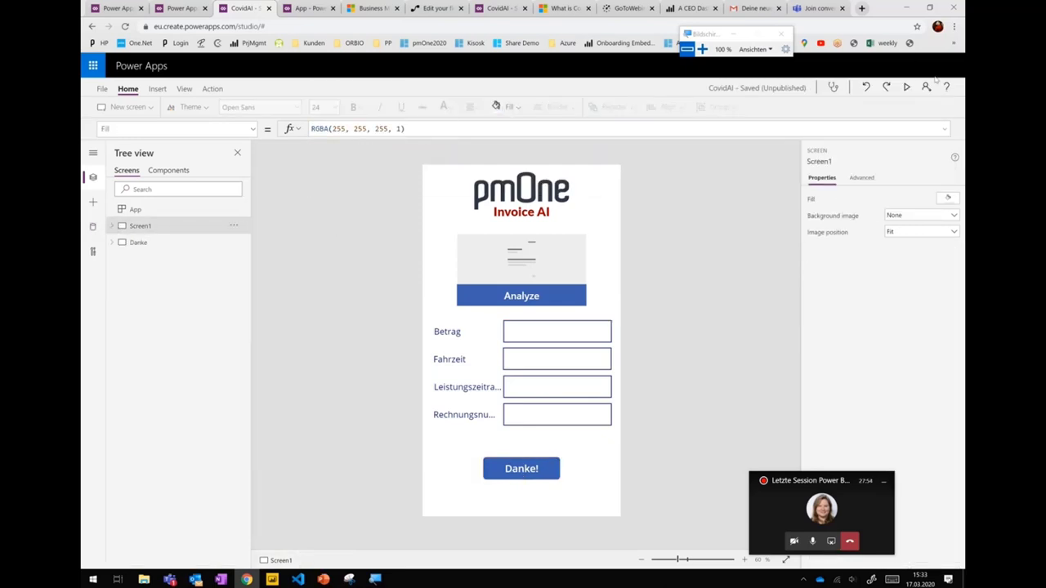
{"action": "left_click", "coordinate": [907, 90]}
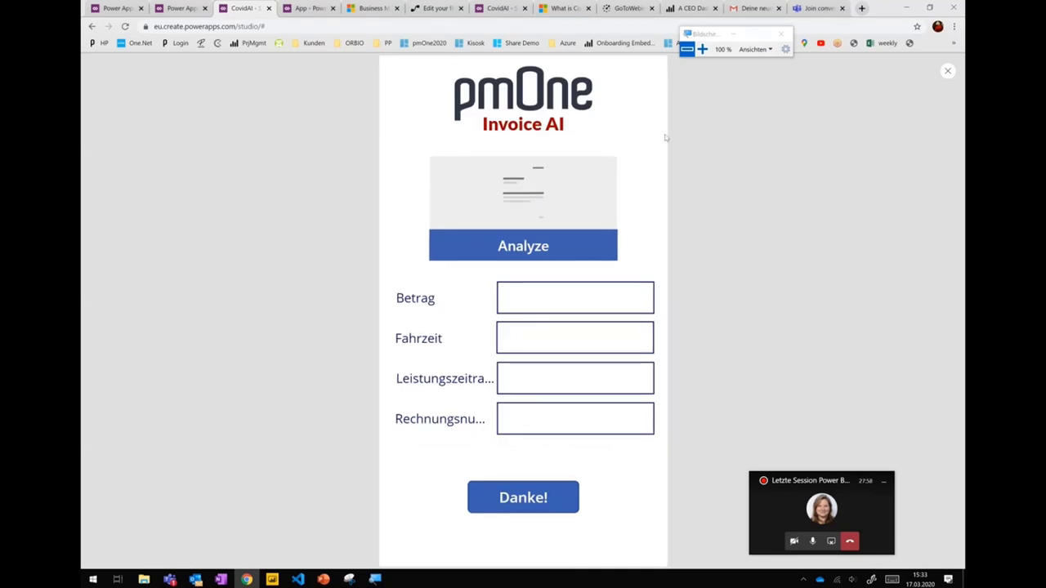
- Analyze the car2go invoice PDF from the Test Files folder, viewing the original document before choosing it
{"action": "left_click", "coordinate": [554, 256]}
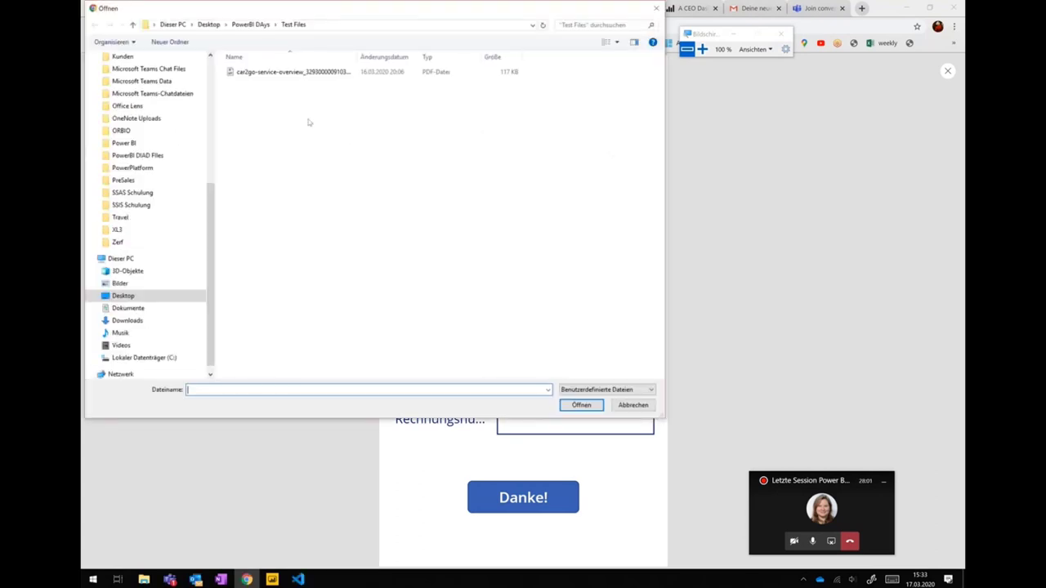
{"action": "left_click", "coordinate": [321, 73]}
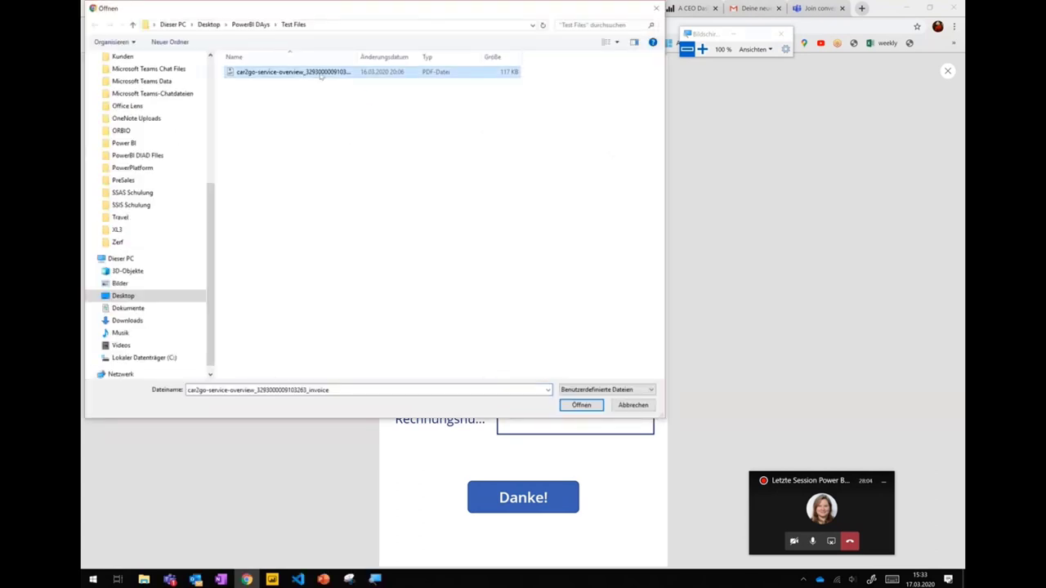
{"action": "right_click", "coordinate": [320, 73]}
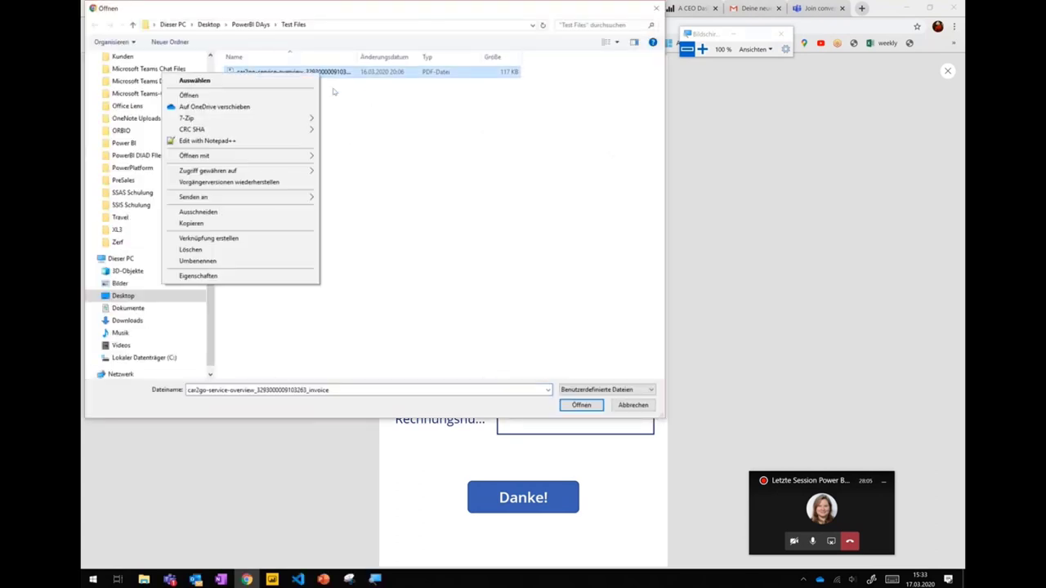
{"action": "left_click", "coordinate": [191, 96]}
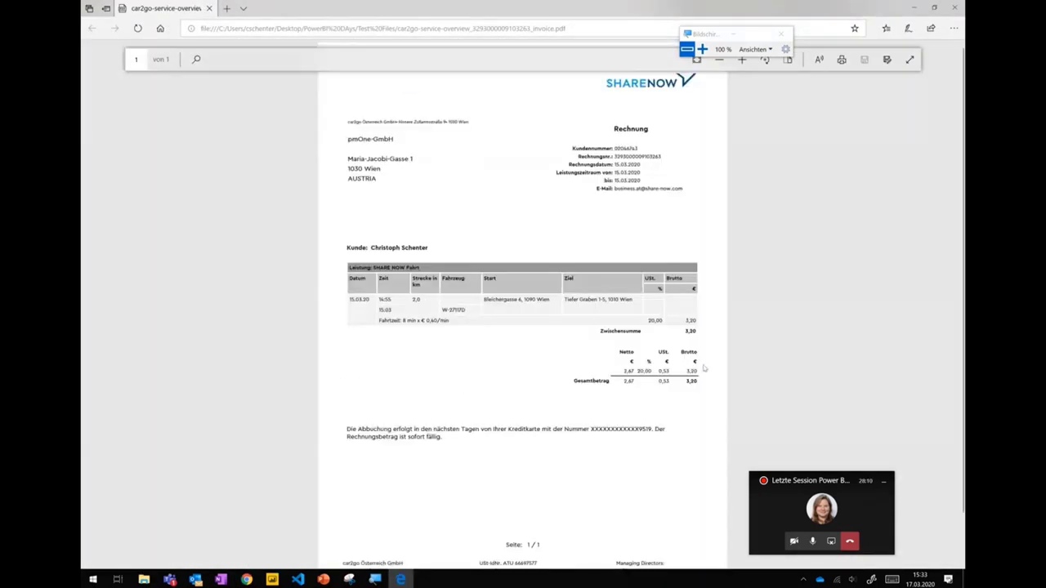
{"action": "left_click", "coordinate": [956, 8]}
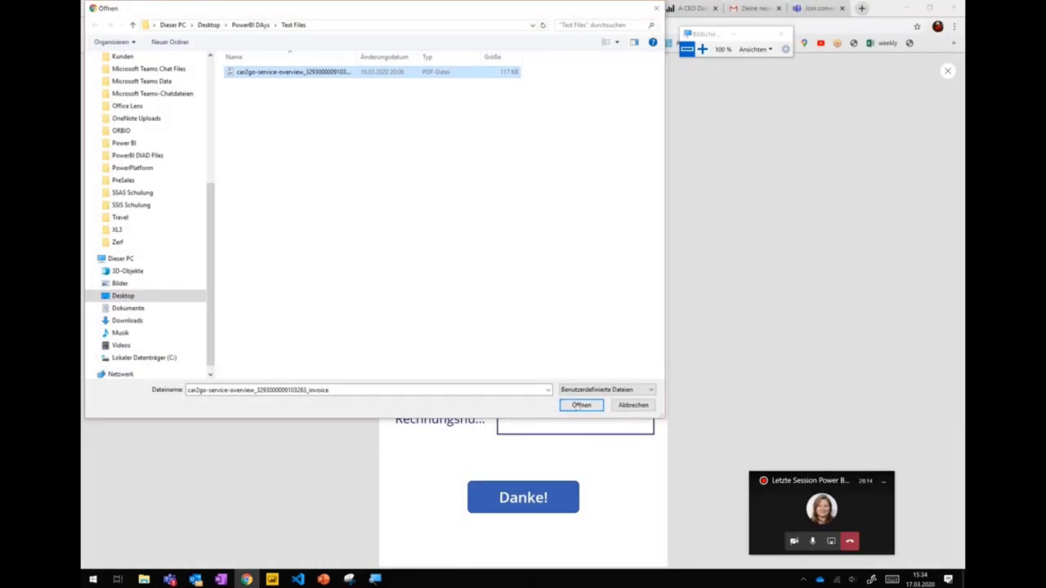
{"action": "left_click", "coordinate": [579, 403]}
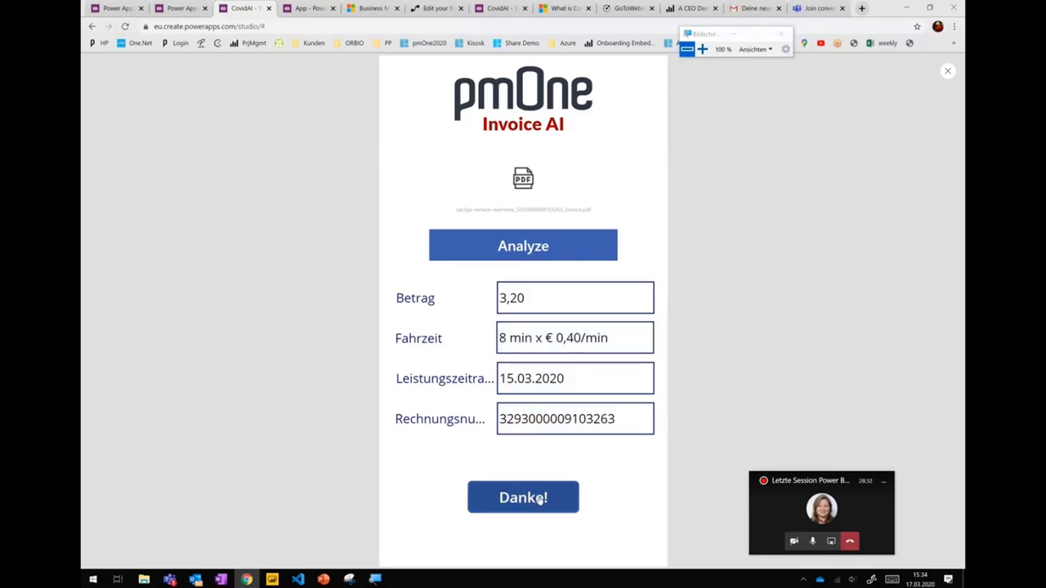
- Try out editing the extracted Betrag and Fahrzeit fields, retyping "/min" at the end of the Fahrzeit value
{"action": "left_click", "coordinate": [579, 306]}
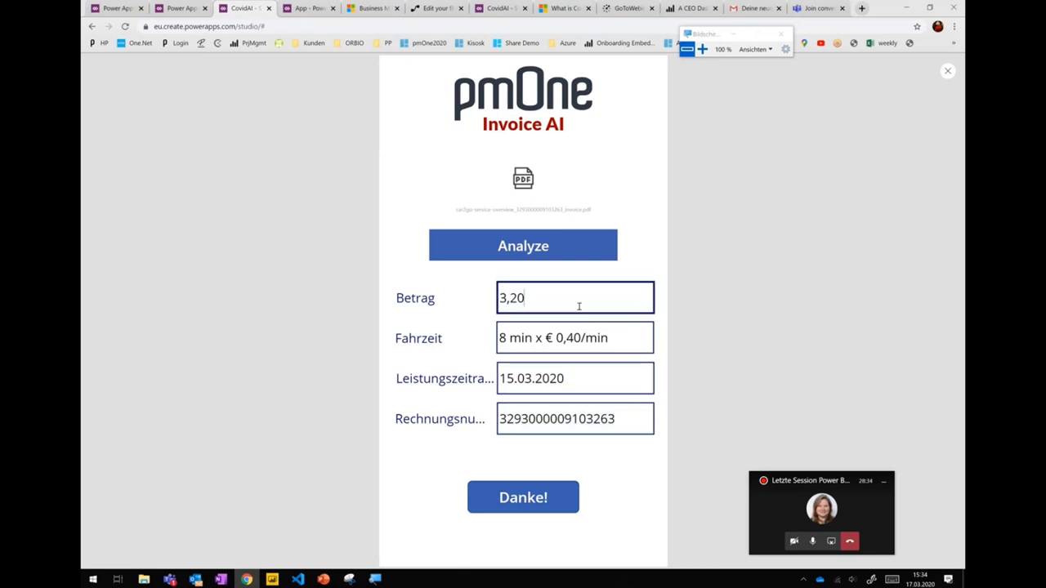
{"action": "left_click", "coordinate": [620, 339]}
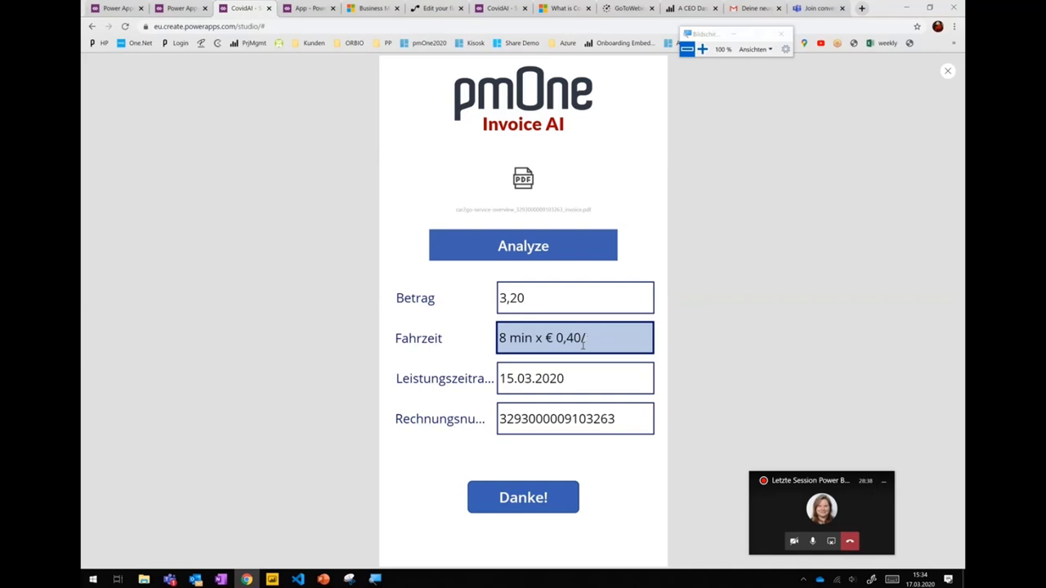
{"action": "type", "text": "/min"}
- Submit the first invoice's extracted data and return from the thank-you screen to the blank invoice form
{"action": "left_click", "coordinate": [518, 496]}
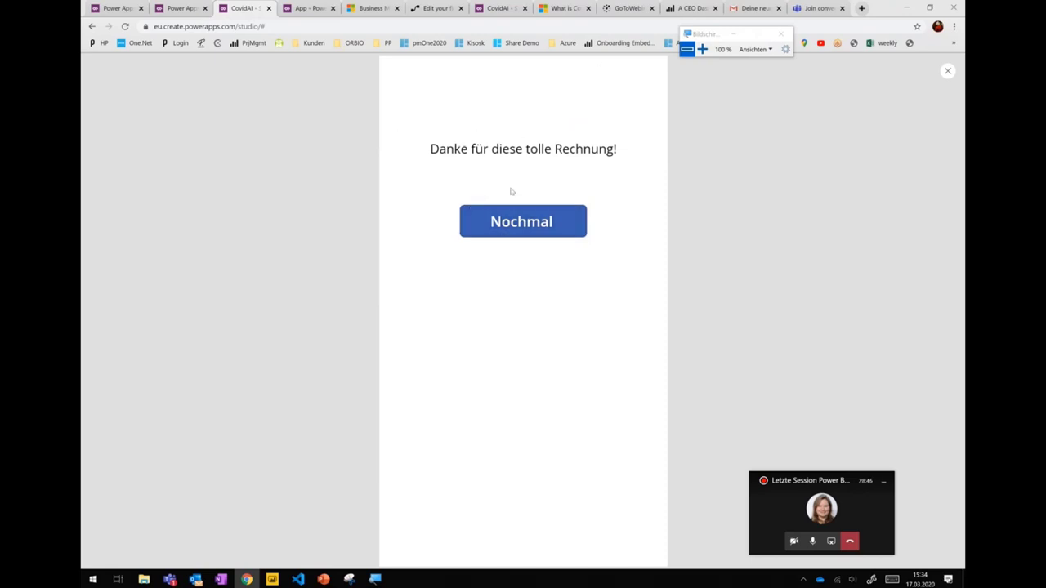
{"action": "left_click_drag", "start_coordinate": [444, 148], "coordinate": [616, 151]}
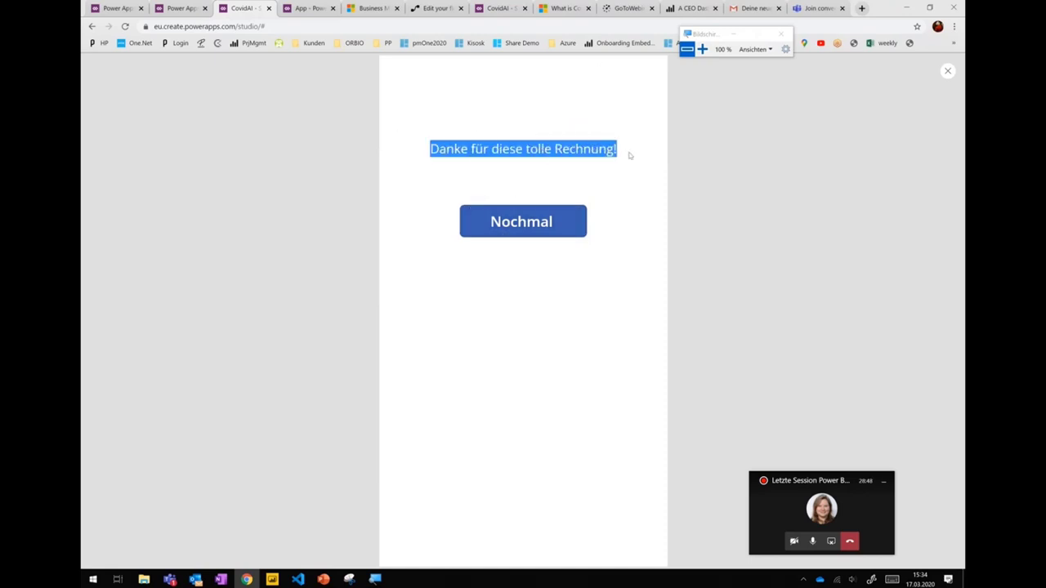
{"action": "left_click", "coordinate": [508, 229]}
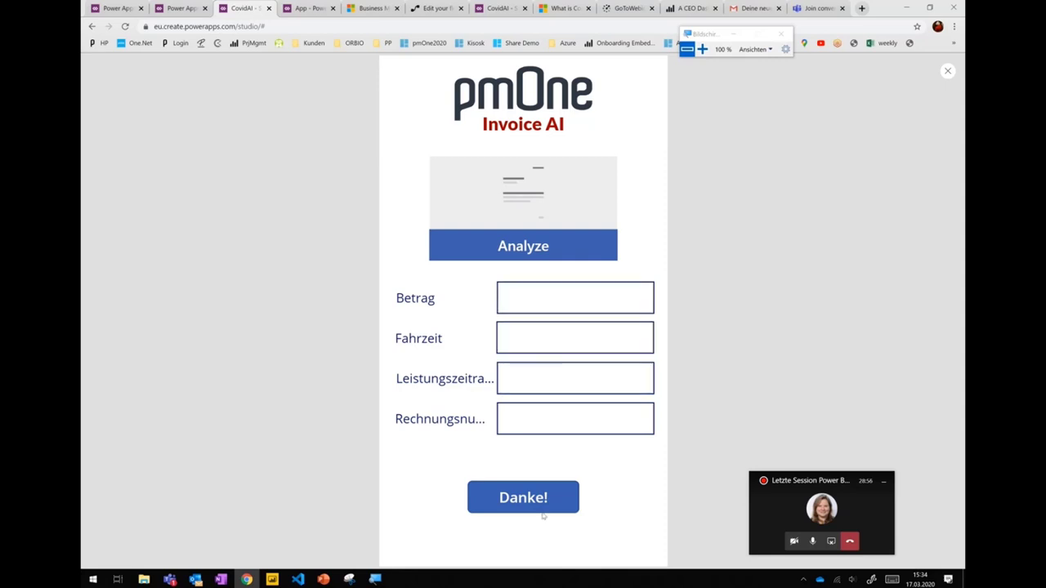
- Analyze the second car2go invoice PDF in the PowerBI DAys folder, then submit its data and return to the blank form
{"action": "left_click", "coordinate": [507, 245]}
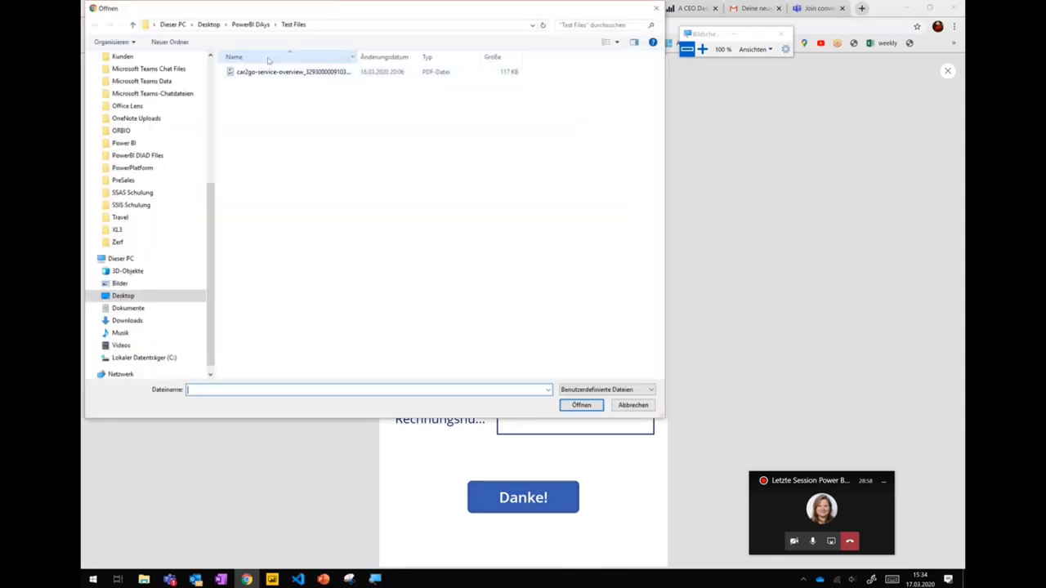
{"action": "left_click", "coordinate": [259, 25]}
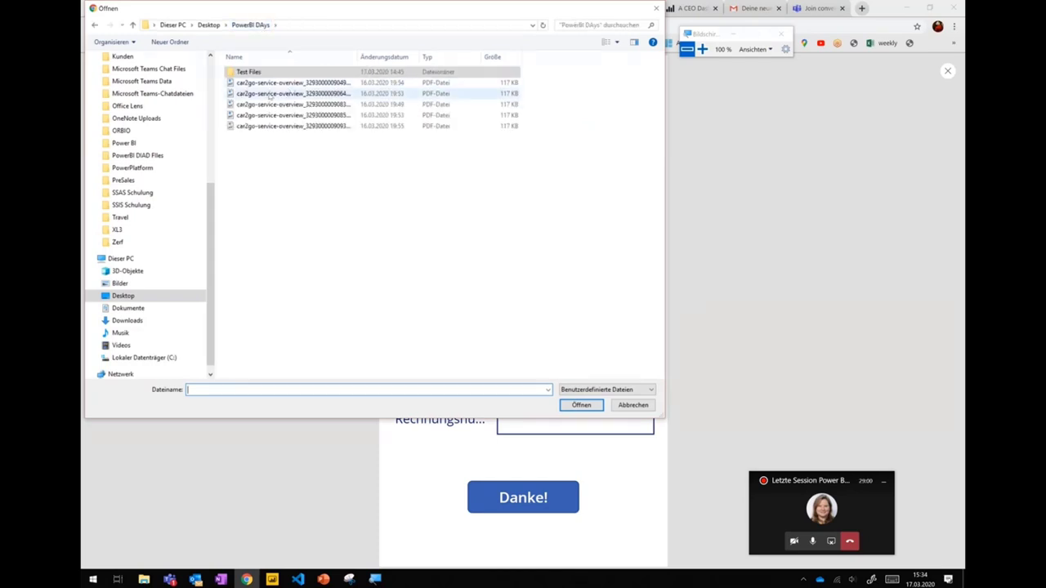
{"action": "double_click", "coordinate": [311, 88]}
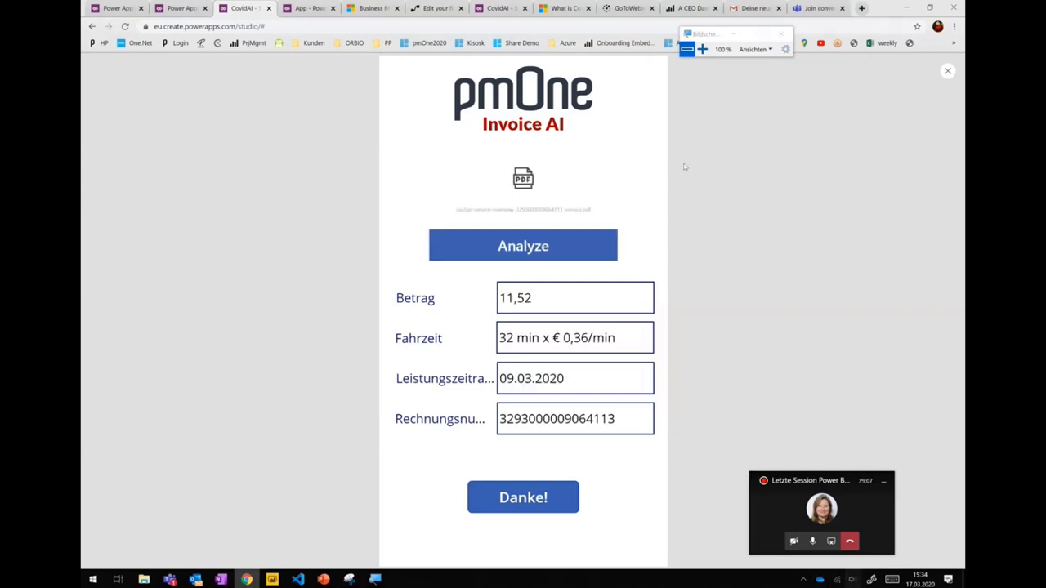
{"action": "left_click", "coordinate": [521, 496]}
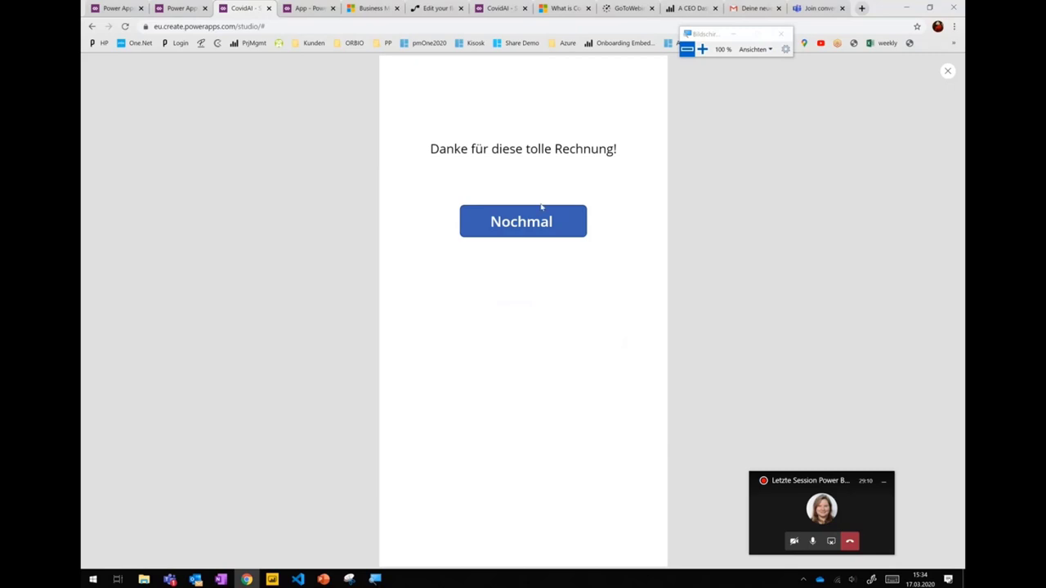
{"action": "left_click", "coordinate": [537, 222]}
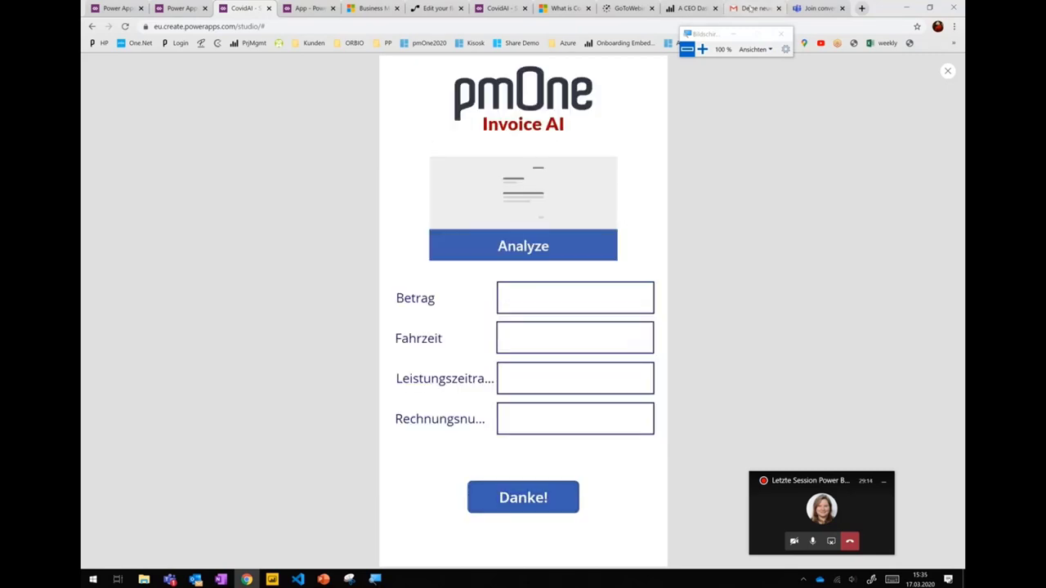
- Close the app preview and save the CovidAI app
{"action": "left_click_drag", "start_coordinate": [705, 35], "coordinate": [786, 146]}
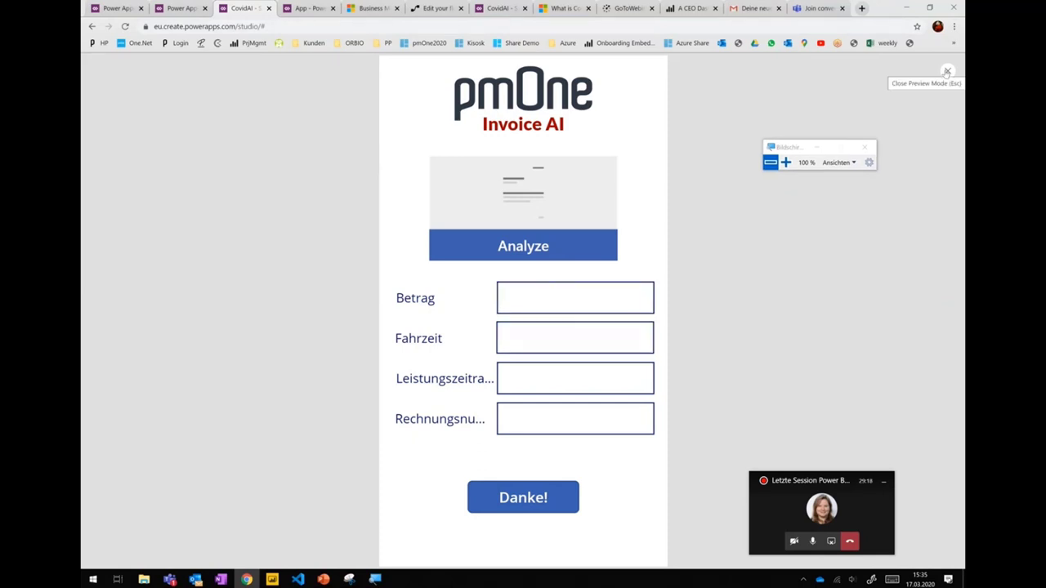
{"action": "left_click", "coordinate": [946, 72]}
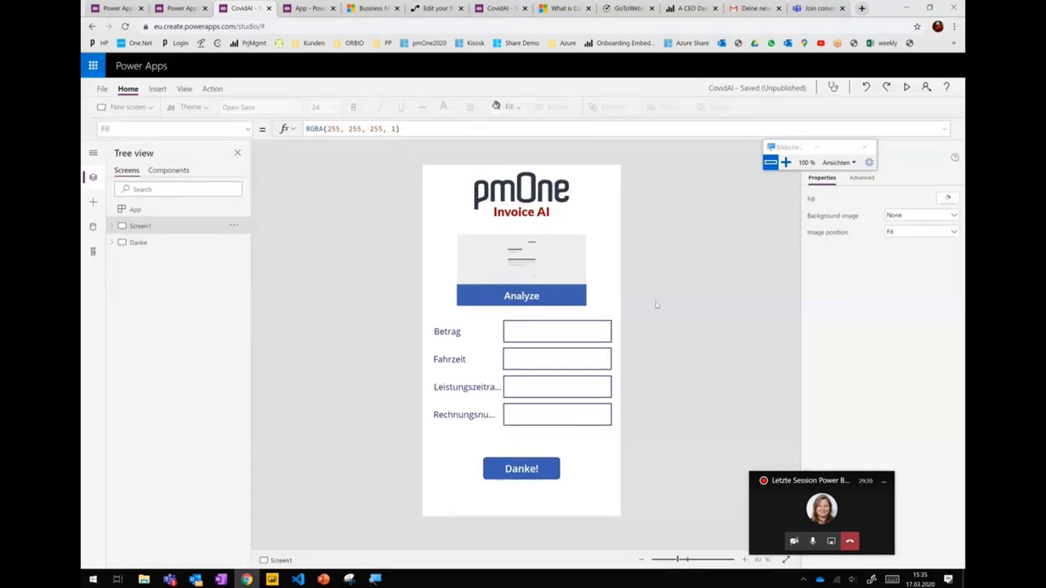
{"action": "key", "text": "ctrl+s"}
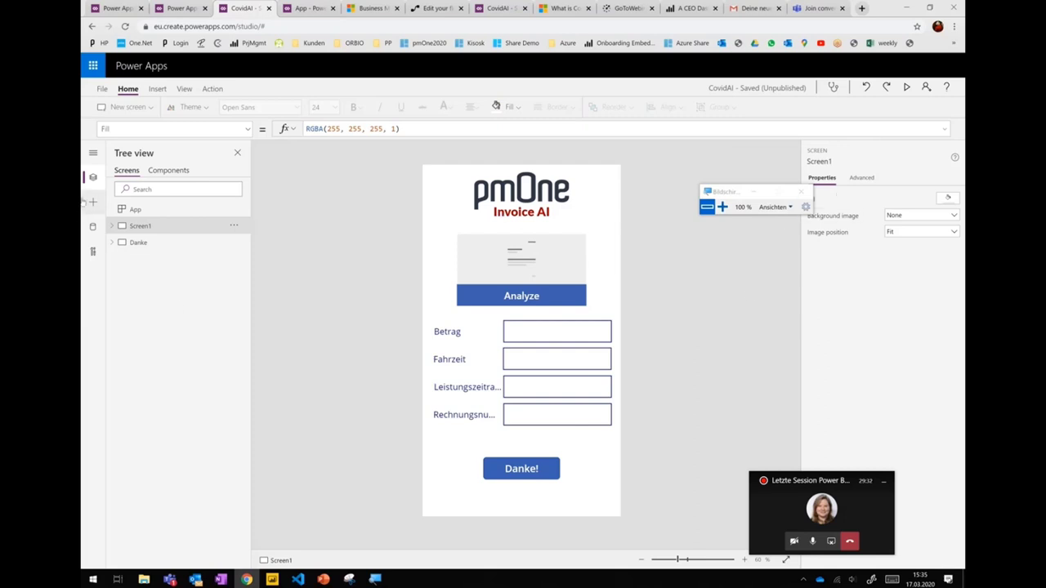
- Check the app's CovidAI data source and open the data records of the CovidAI entity in the Power Apps portal
{"action": "left_click", "coordinate": [92, 227]}
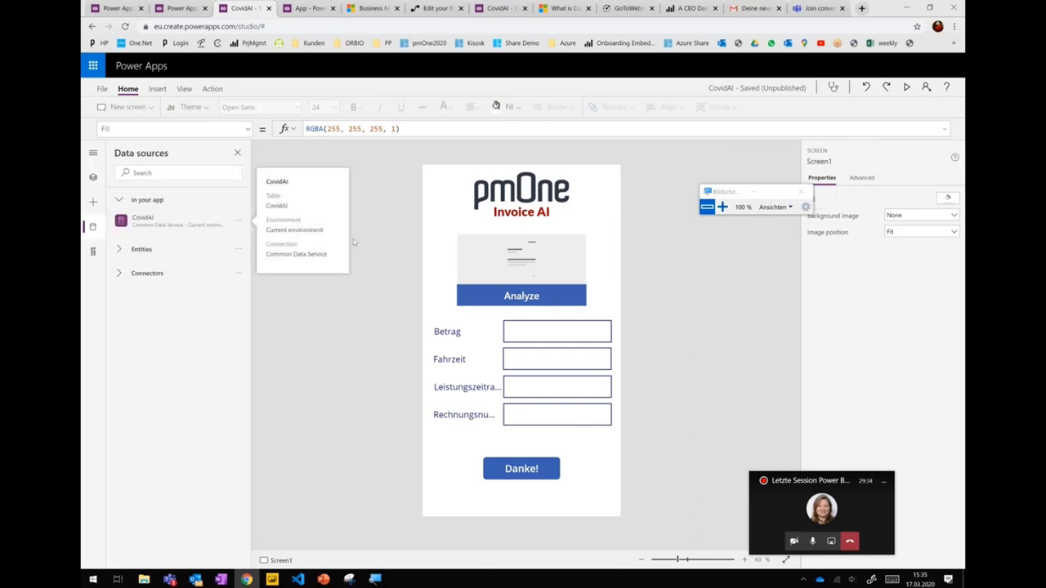
{"action": "mouse_move", "coordinate": [161, 222]}
{"action": "left_click", "coordinate": [307, 12]}
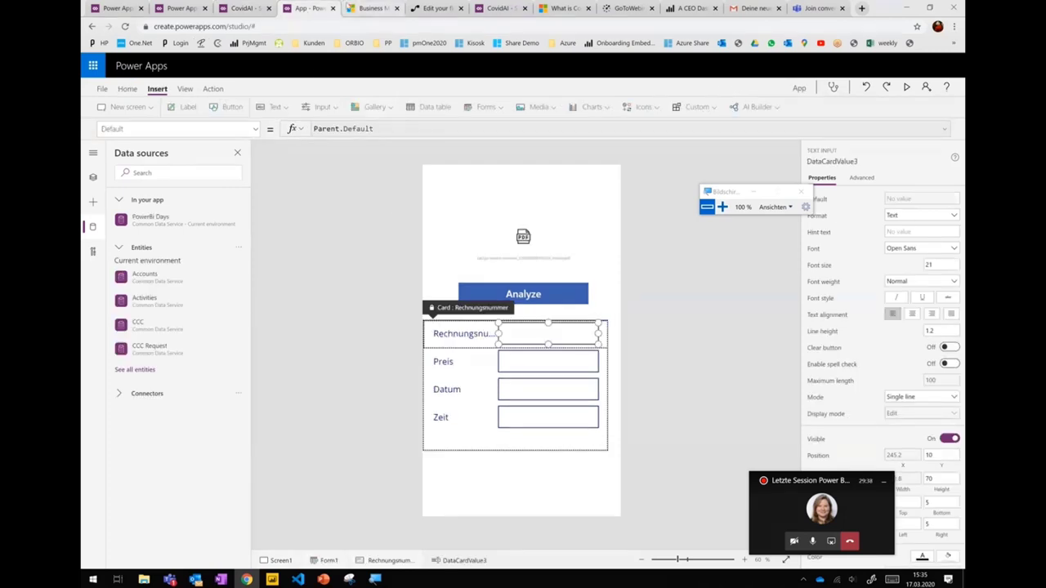
{"action": "left_click", "coordinate": [184, 9]}
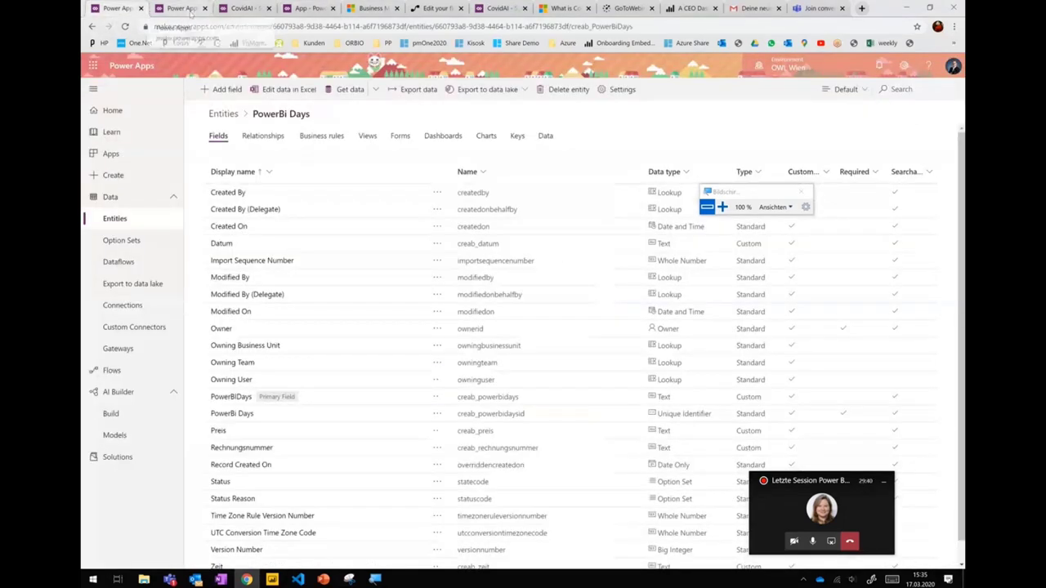
{"action": "left_click", "coordinate": [141, 227]}
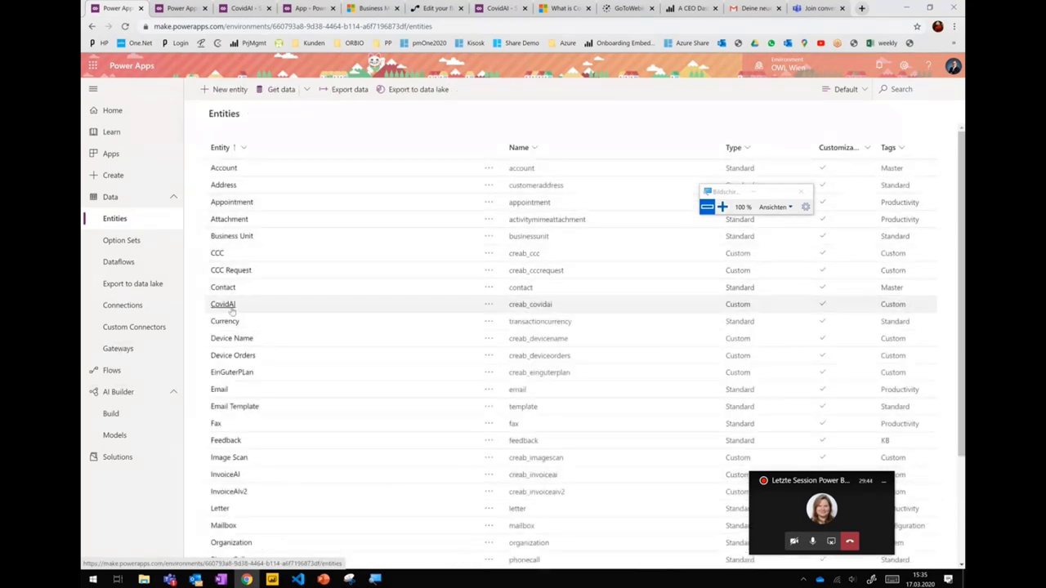
{"action": "left_click", "coordinate": [225, 304]}
{"action": "left_click", "coordinate": [549, 137]}
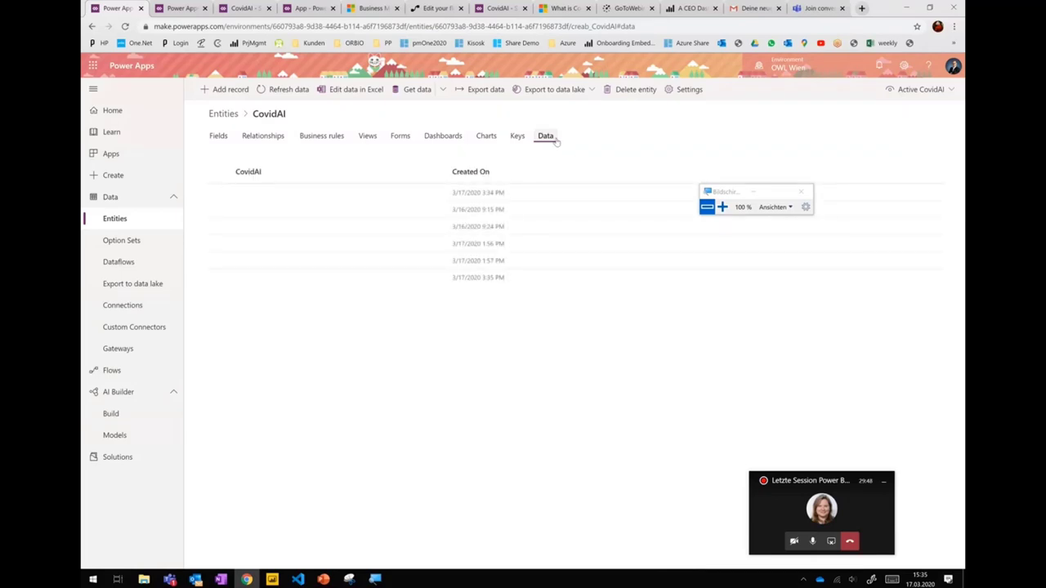
- Examine the Created On times of the newly submitted CovidAI records
{"action": "left_click", "coordinate": [270, 195]}
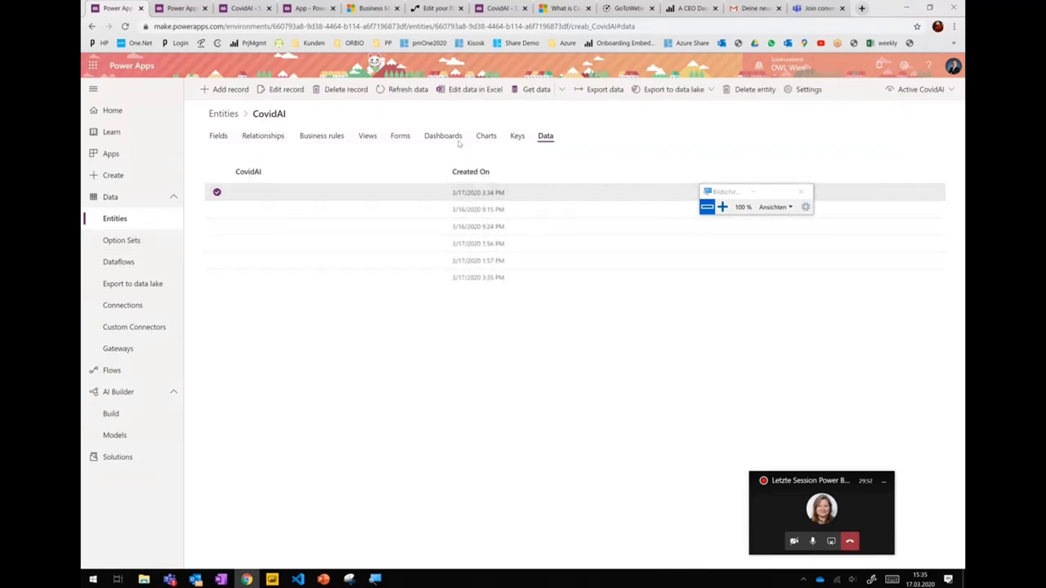
{"action": "left_click_drag", "start_coordinate": [518, 285], "coordinate": [430, 269]}
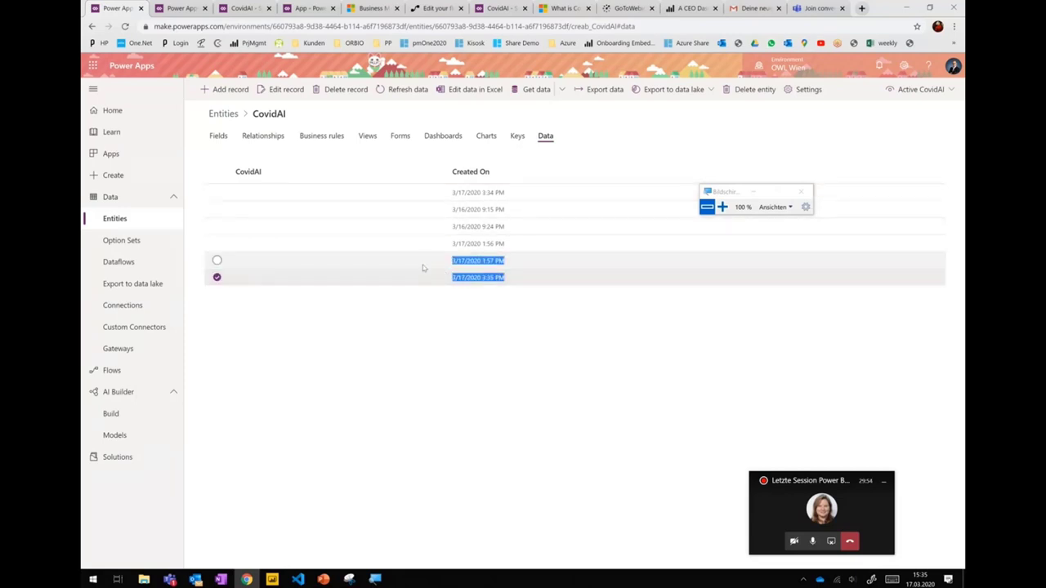
{"action": "left_click_drag", "start_coordinate": [515, 194], "coordinate": [427, 193]}
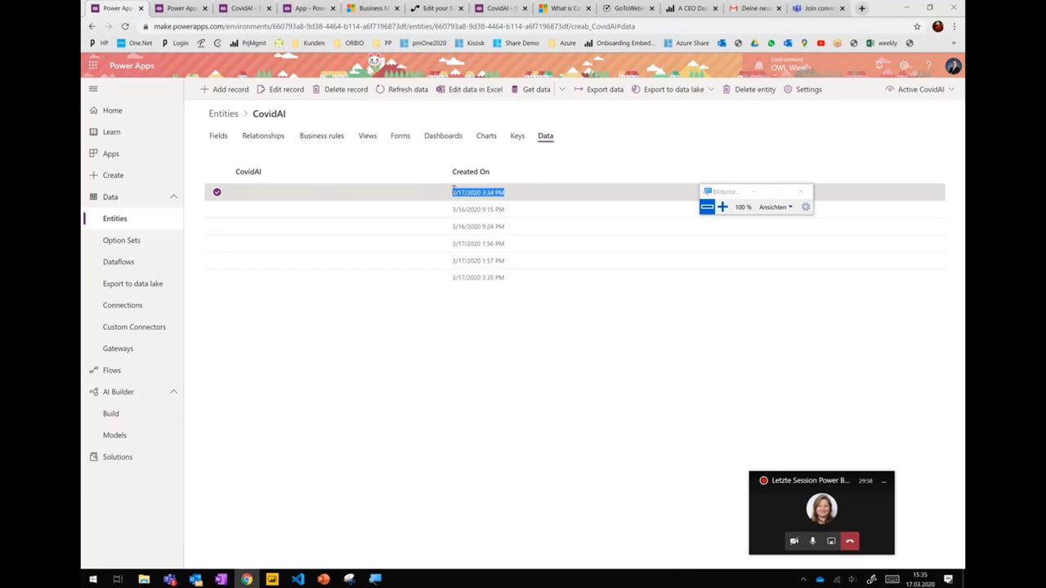
- Open the CovidAI entity's data in Excel with editing enabled and sign in to the PowerApps Office add-in to load the records
{"action": "left_click", "coordinate": [466, 92]}
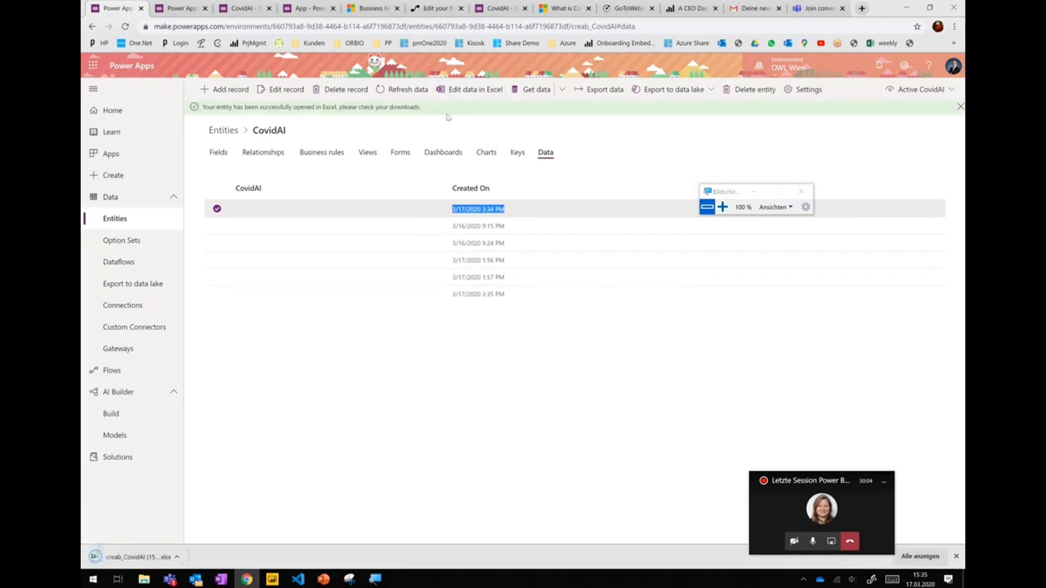
{"action": "left_click", "coordinate": [140, 557]}
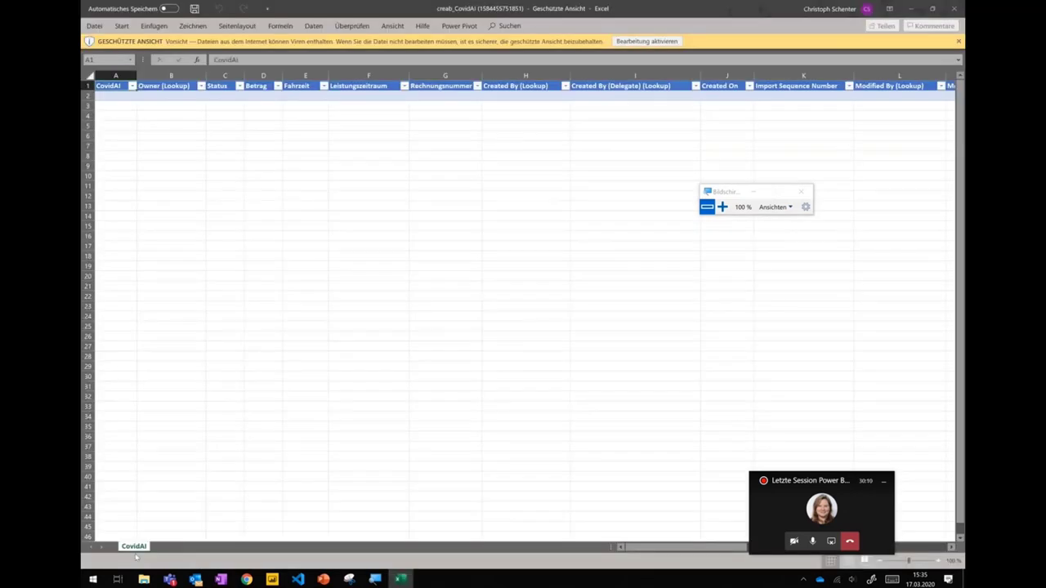
{"action": "left_click", "coordinate": [648, 41]}
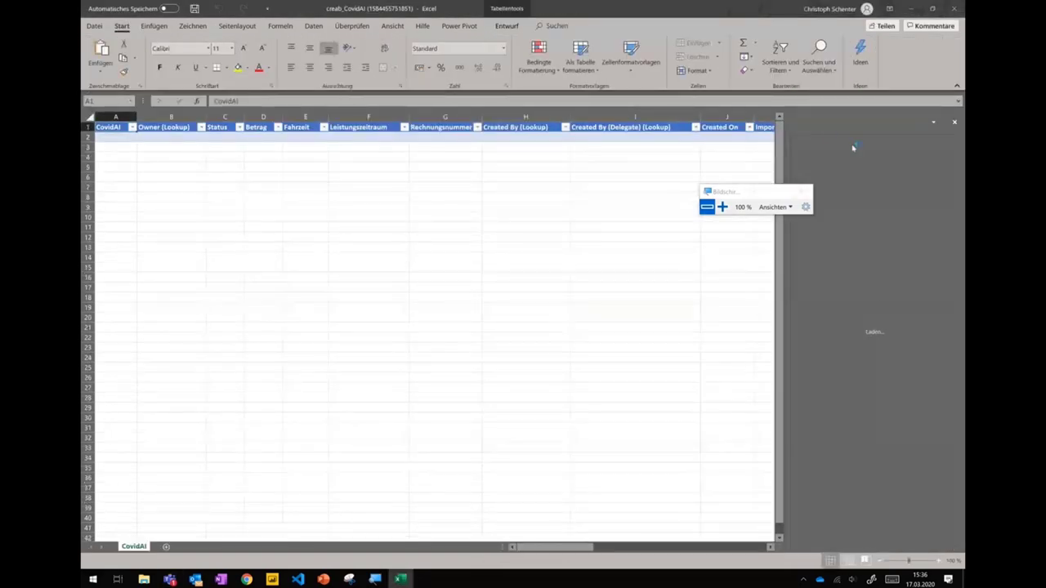
{"action": "left_click_drag", "start_coordinate": [736, 196], "coordinate": [659, 336]}
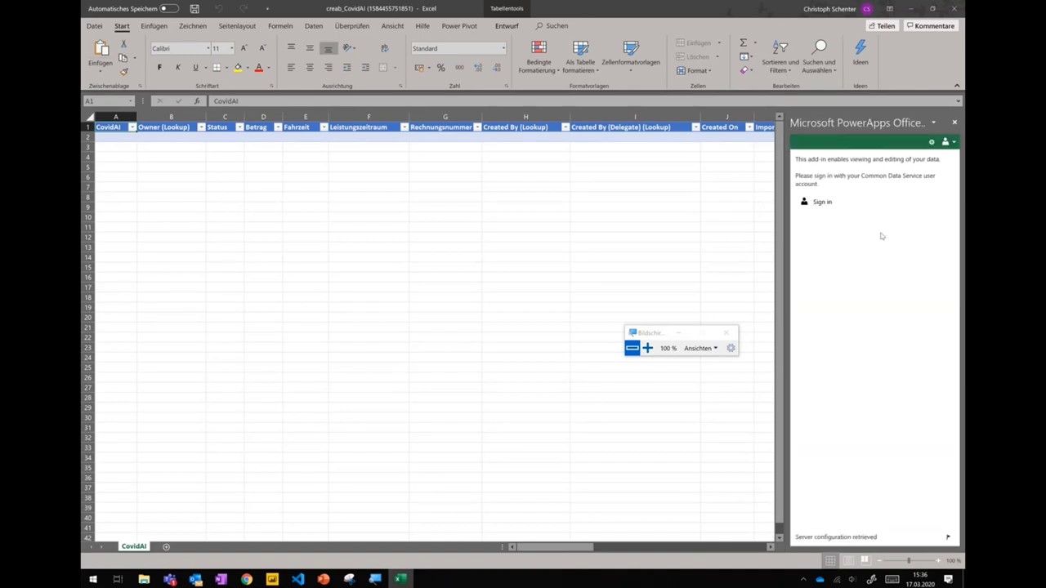
{"action": "left_click", "coordinate": [824, 205]}
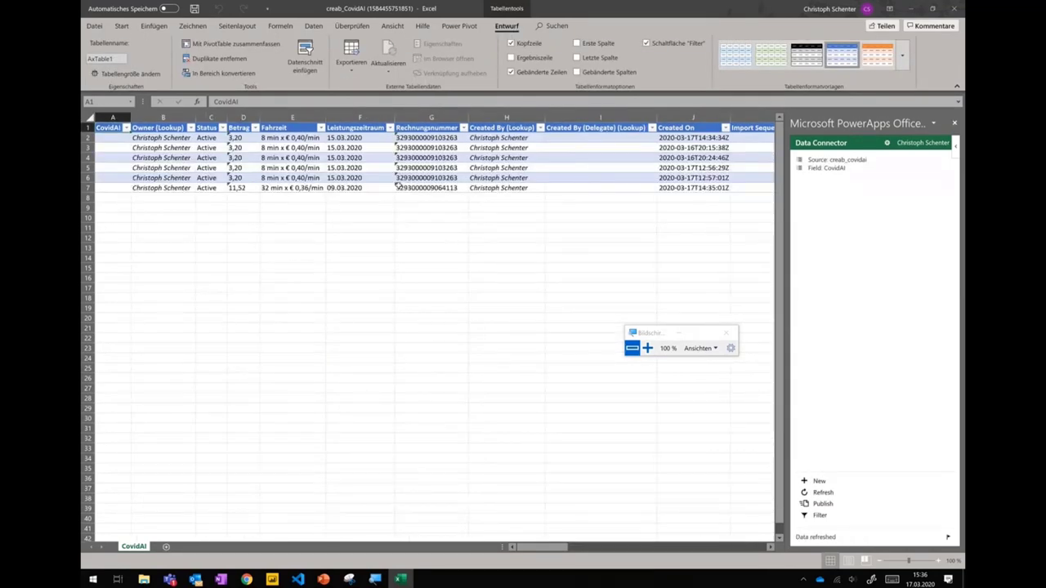
- Examine the field values of the newest CovidAI record in the last table row and close the workbook without saving
{"action": "left_click_drag", "start_coordinate": [143, 188], "coordinate": [286, 188]}
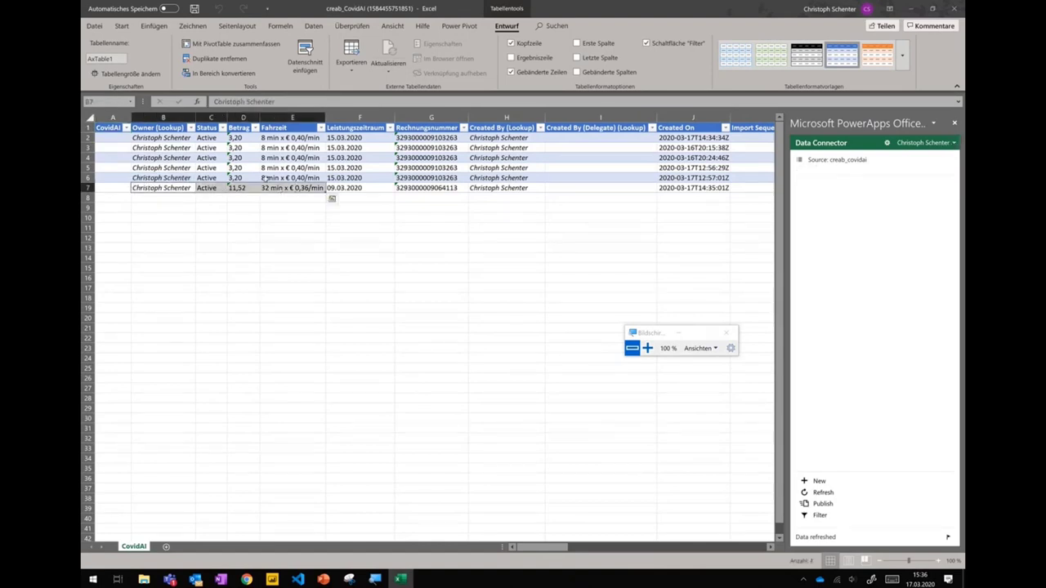
{"action": "left_click", "coordinate": [163, 118]}
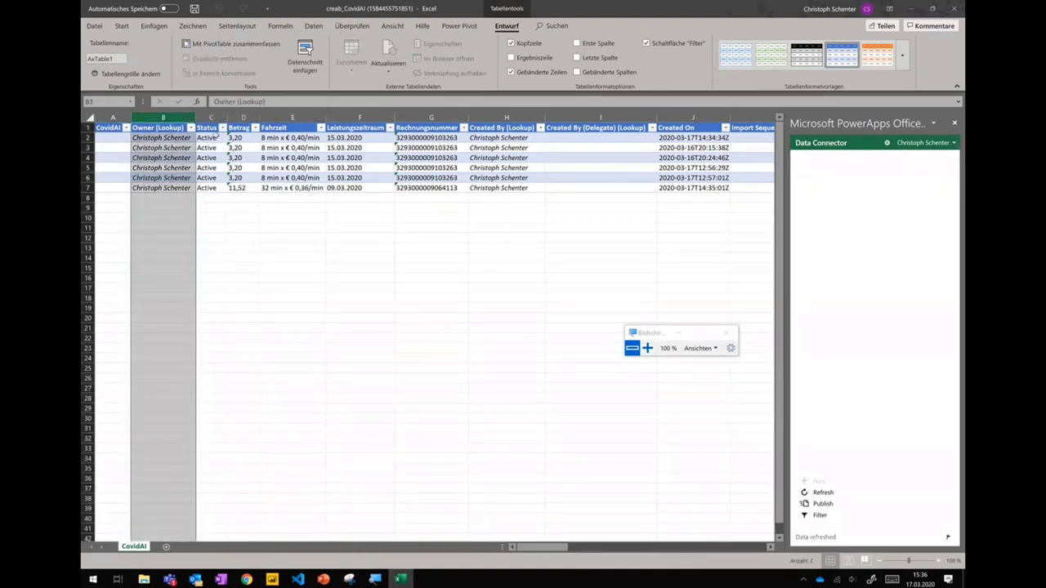
{"action": "left_click", "coordinate": [160, 188]}
{"action": "left_click", "coordinate": [246, 188]}
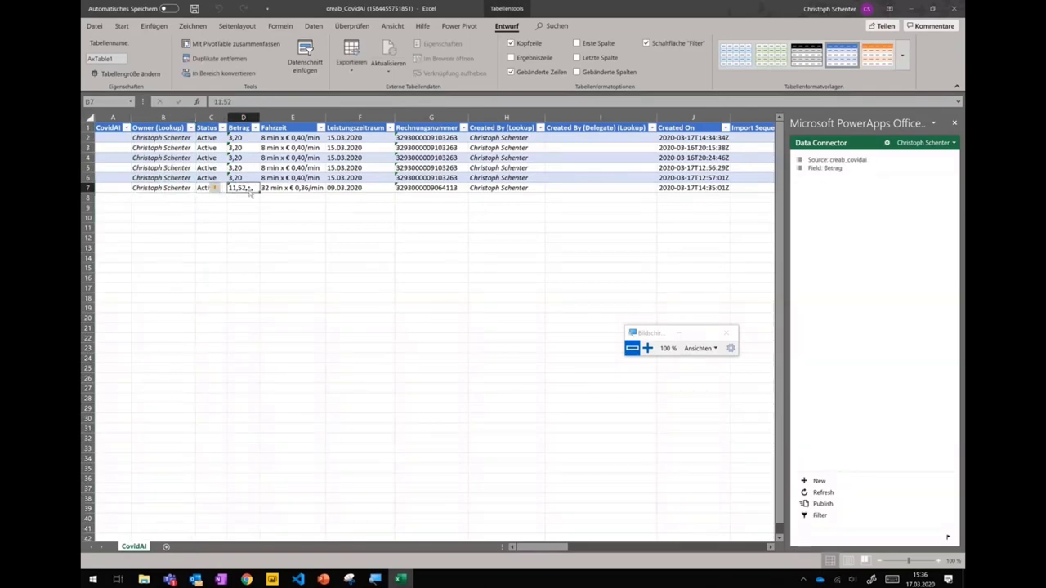
{"action": "left_click", "coordinate": [292, 189]}
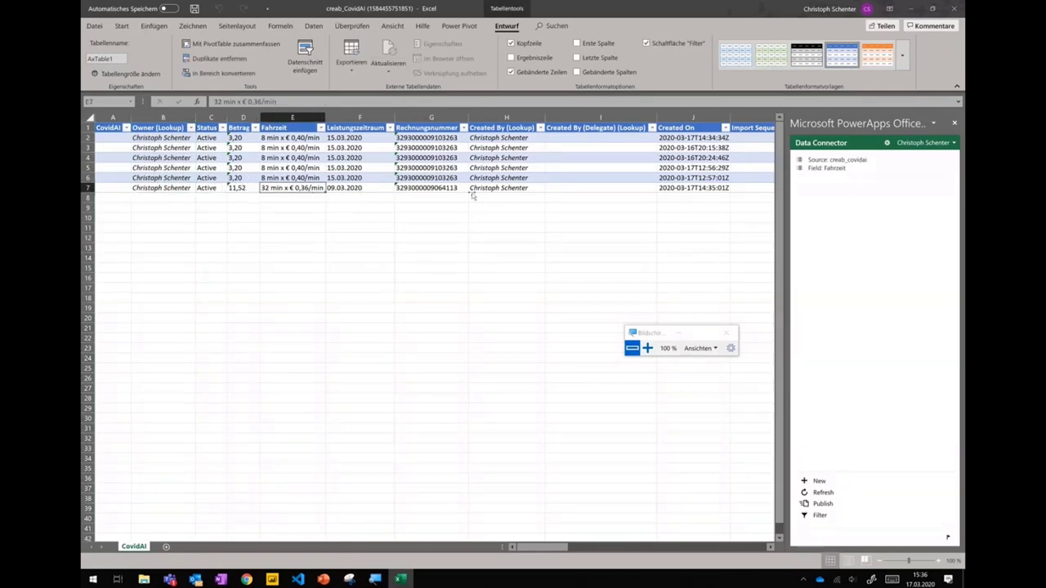
{"action": "left_click", "coordinate": [400, 188]}
{"action": "left_click", "coordinate": [499, 188]}
{"action": "left_click", "coordinate": [689, 192]}
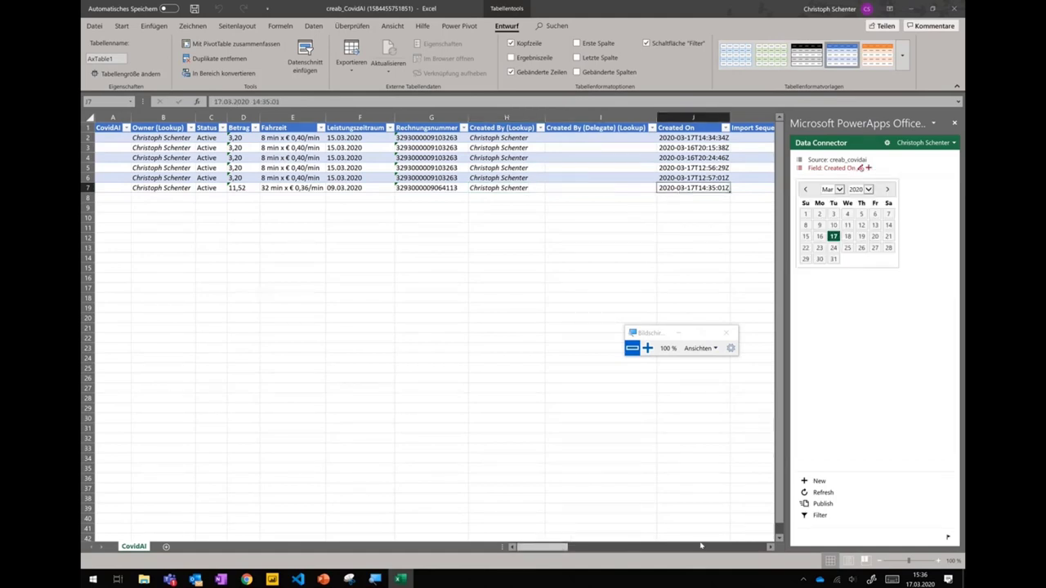
{"action": "left_click_drag", "start_coordinate": [700, 546], "coordinate": [521, 549]}
{"action": "left_click", "coordinate": [952, 8]}
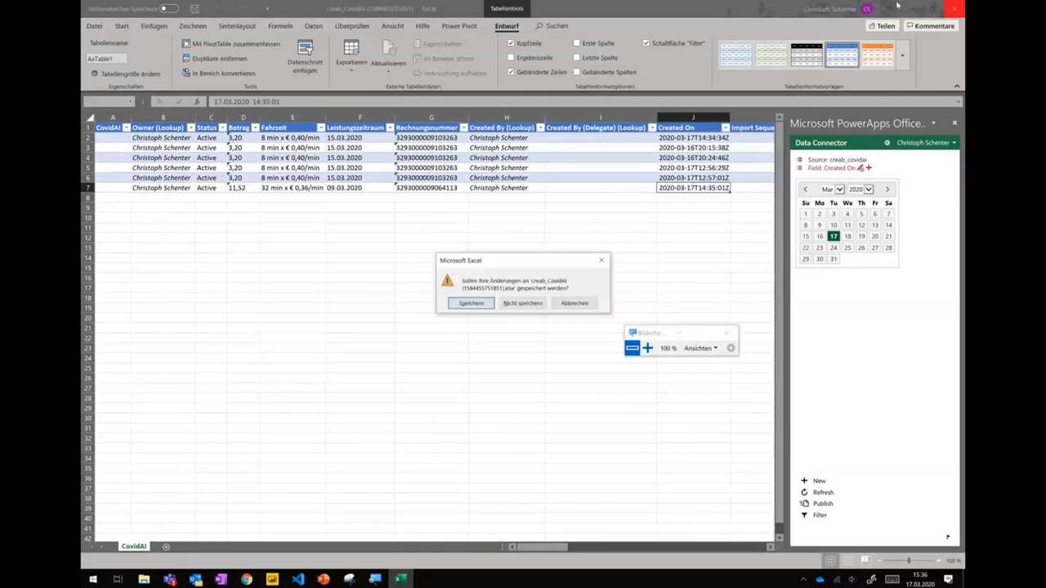
{"action": "left_click", "coordinate": [524, 300]}
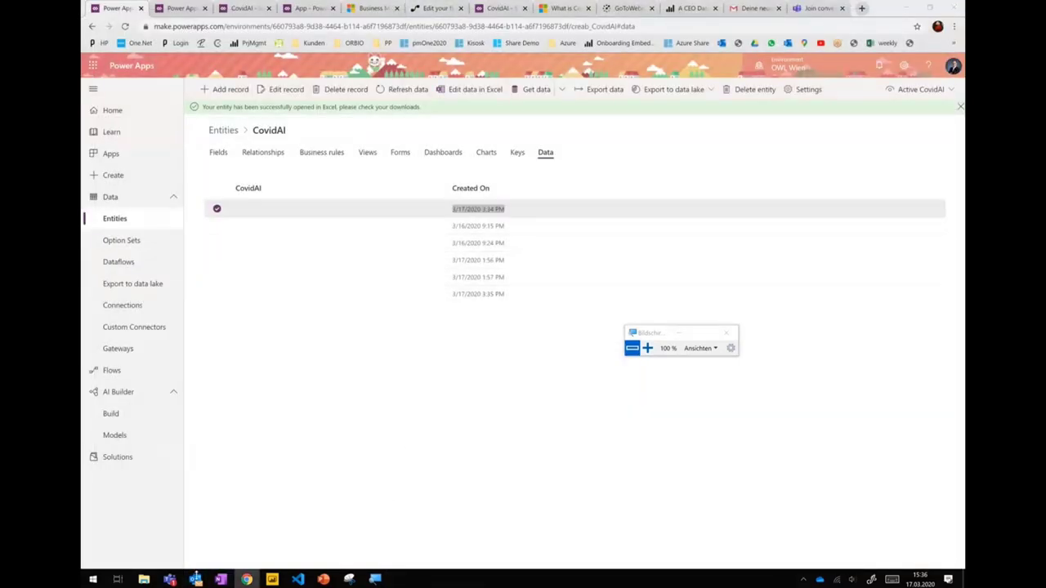
- Switch to the PowerPoint slide "Invoice Handling with Power Platform" and nudge the Flow logo in the Preview column slightly upward
{"action": "left_click", "coordinate": [323, 580]}
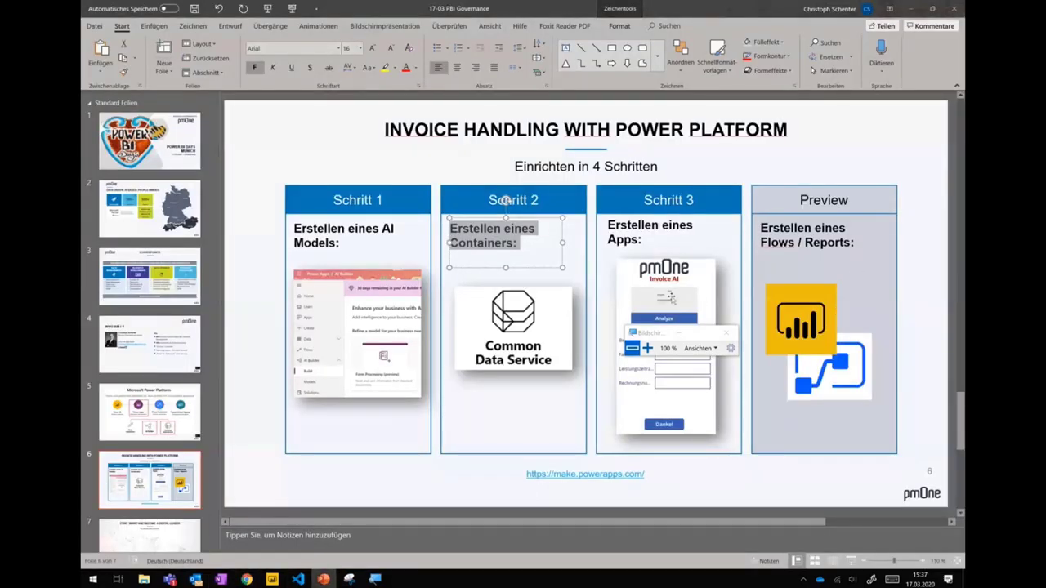
{"action": "left_click_drag", "start_coordinate": [648, 333], "coordinate": [694, 47]}
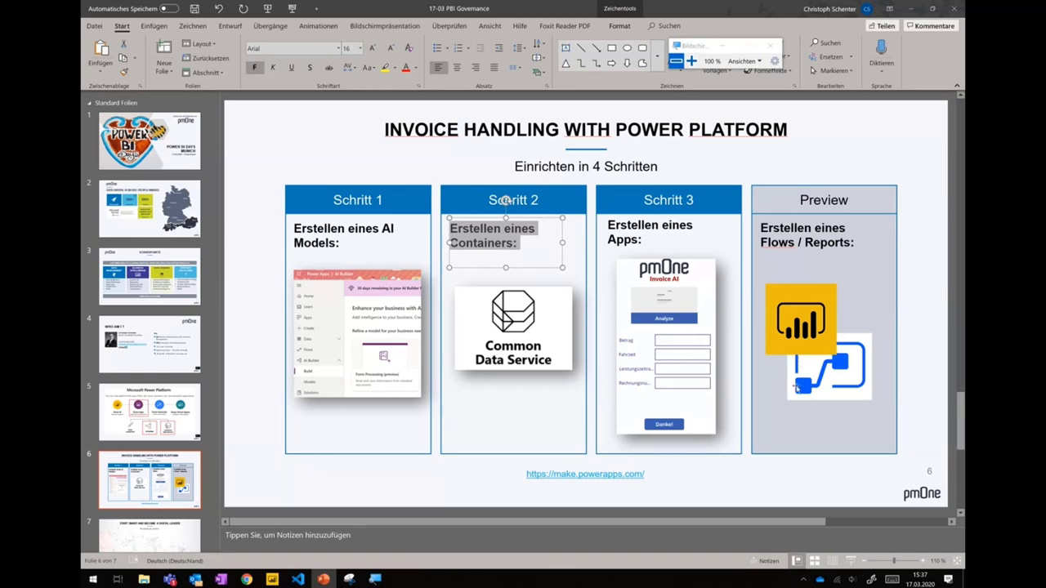
{"action": "left_click_drag", "start_coordinate": [817, 390], "coordinate": [820, 378]}
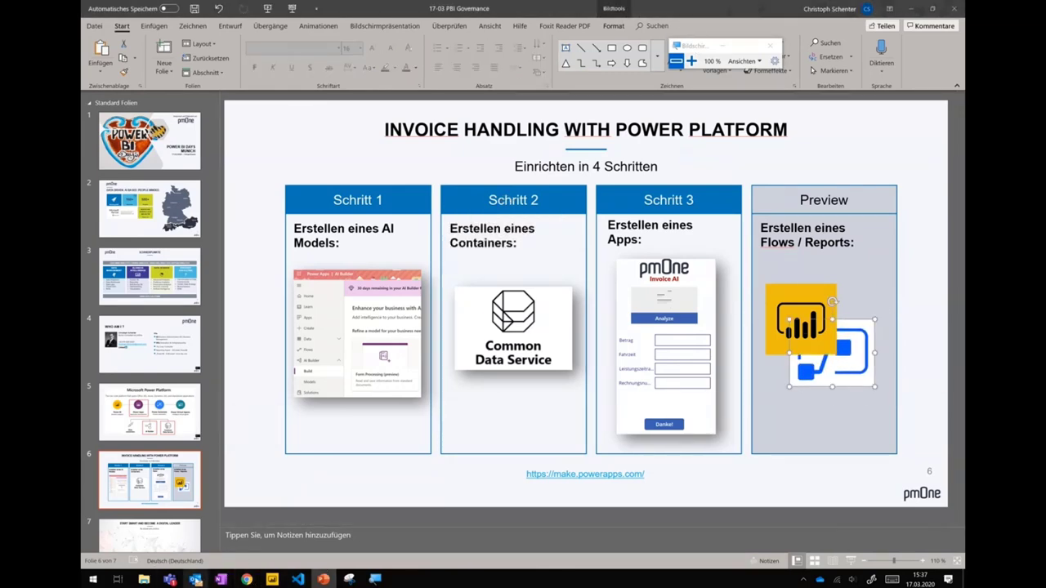
- Switch to the InvoiceAI Mail flow in Chrome, examine its new-email trigger settings, and check the ShareNow invoice email with its PDF attachment
{"action": "left_click", "coordinate": [246, 579]}
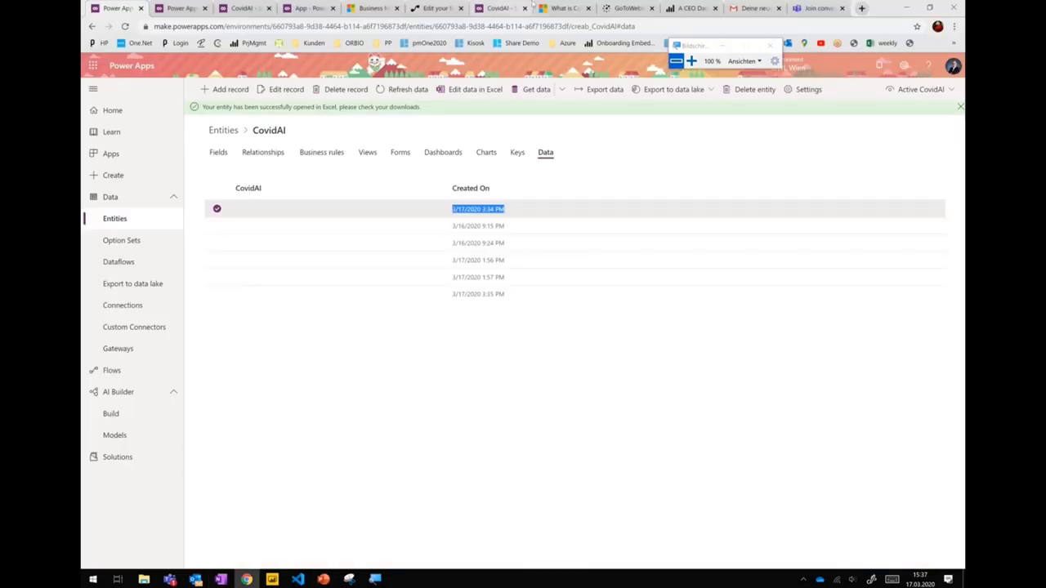
{"action": "left_click", "coordinate": [434, 9]}
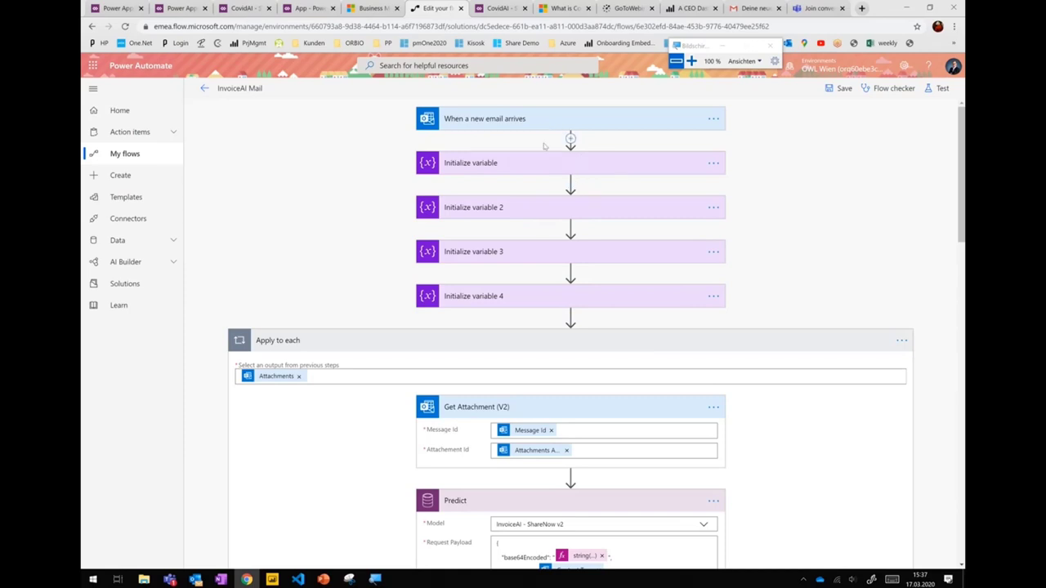
{"action": "left_click", "coordinate": [372, 340]}
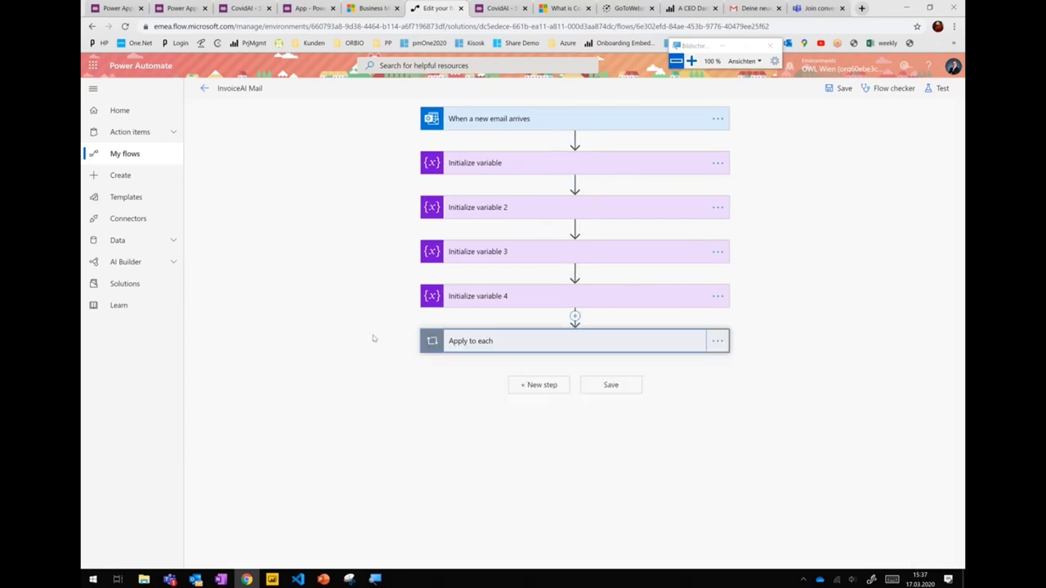
{"action": "left_click", "coordinate": [460, 342]}
{"action": "left_click", "coordinate": [479, 119]}
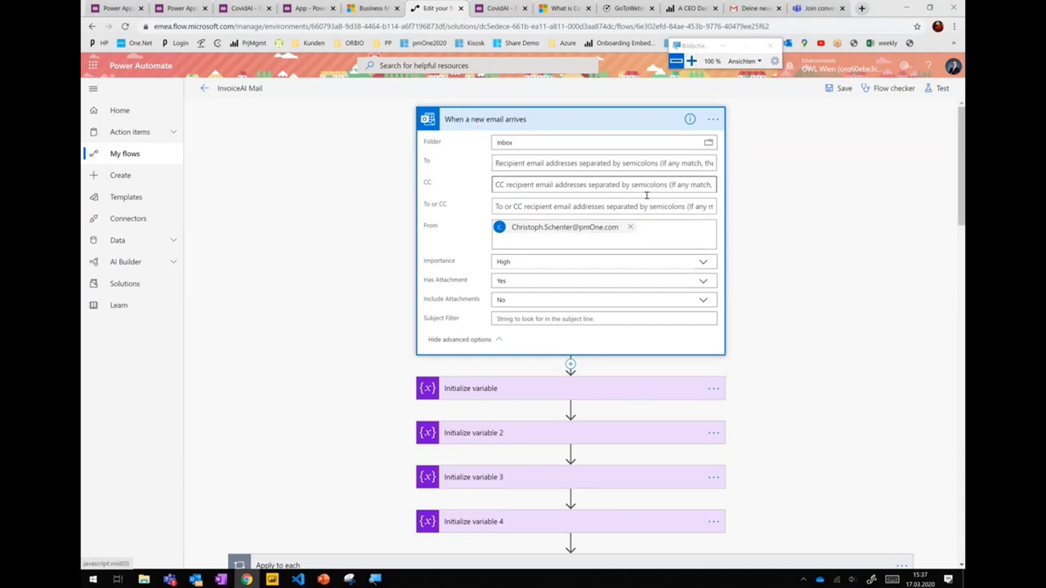
{"action": "scroll", "coordinate": [598, 221], "scroll_direction": "down", "scroll_amount": 1}
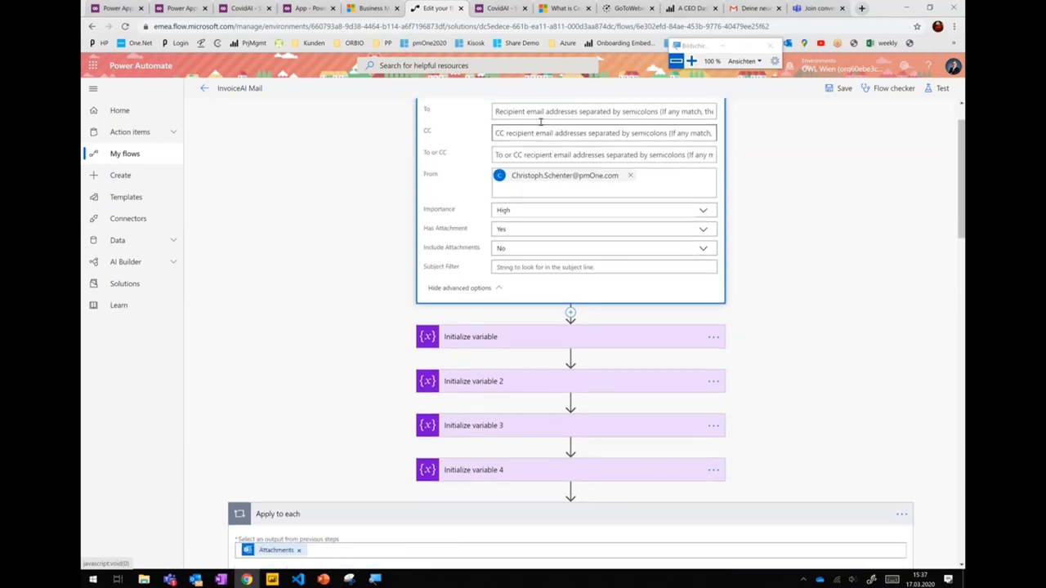
{"action": "scroll", "coordinate": [564, 164], "scroll_direction": "up", "scroll_amount": 1}
{"action": "left_click", "coordinate": [531, 119]}
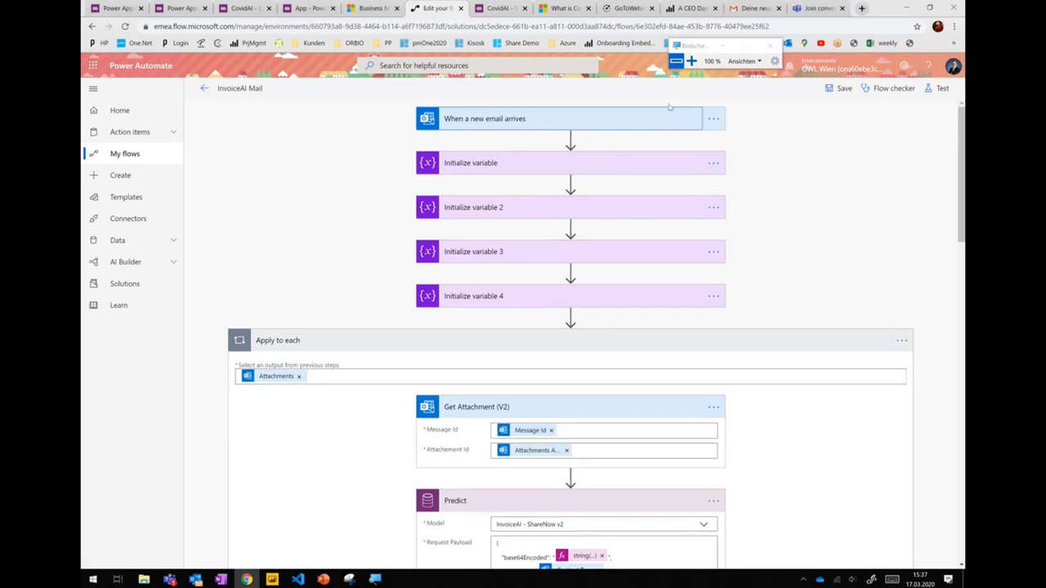
{"action": "left_click", "coordinate": [755, 8]}
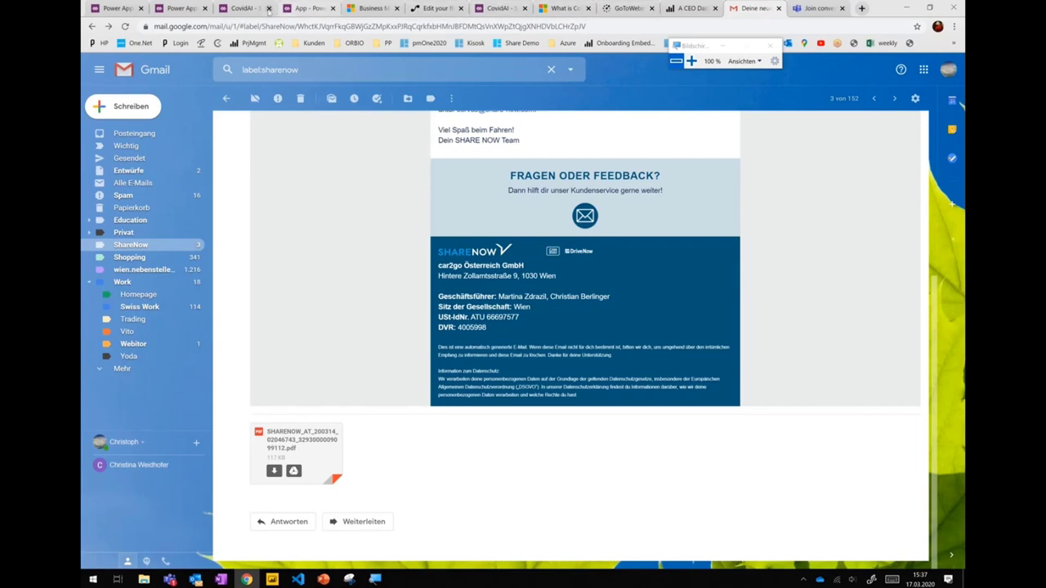
{"action": "left_click", "coordinate": [437, 9]}
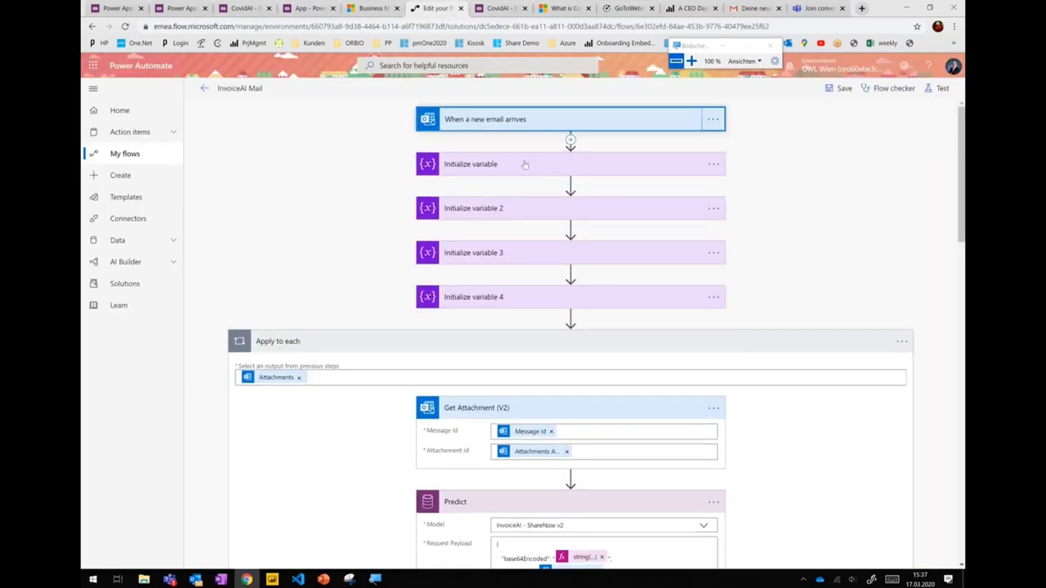
- Expand the four Initialize variable actions of the flow and examine each variable's name and type
{"action": "left_click", "coordinate": [462, 163]}
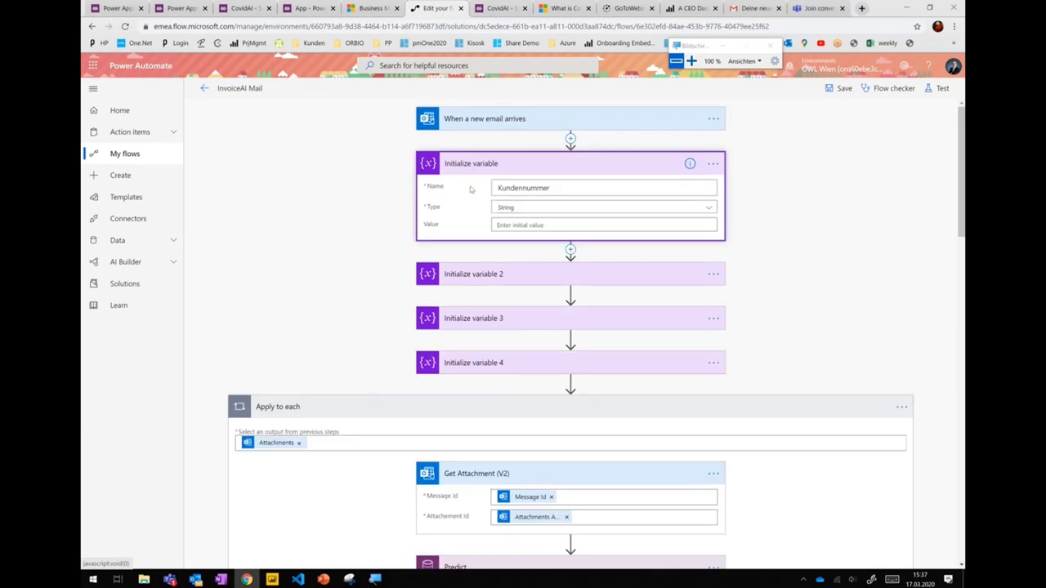
{"action": "left_click", "coordinate": [486, 276]}
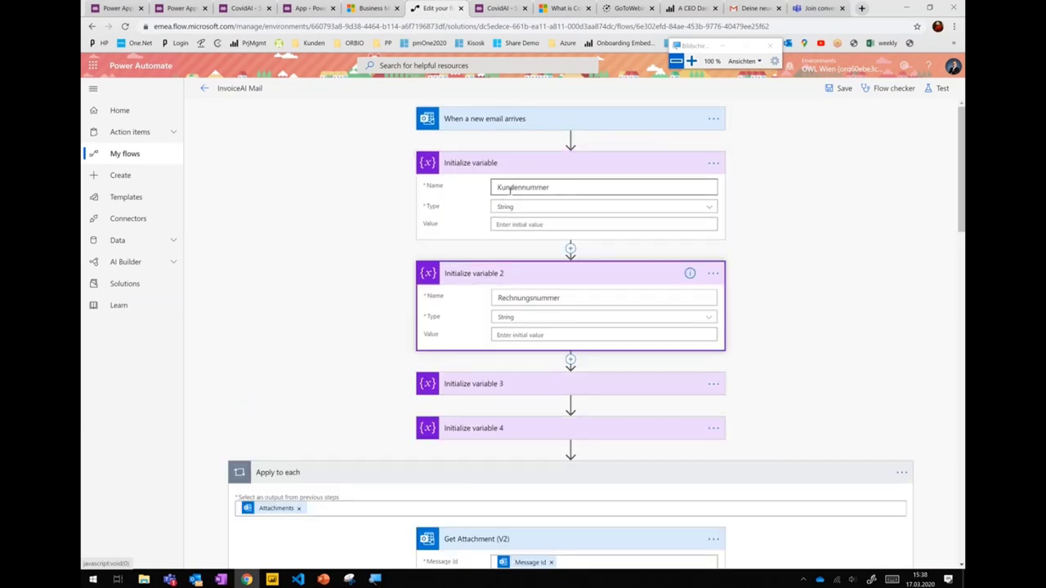
{"action": "left_click", "coordinate": [514, 188]}
{"action": "left_click", "coordinate": [495, 383]}
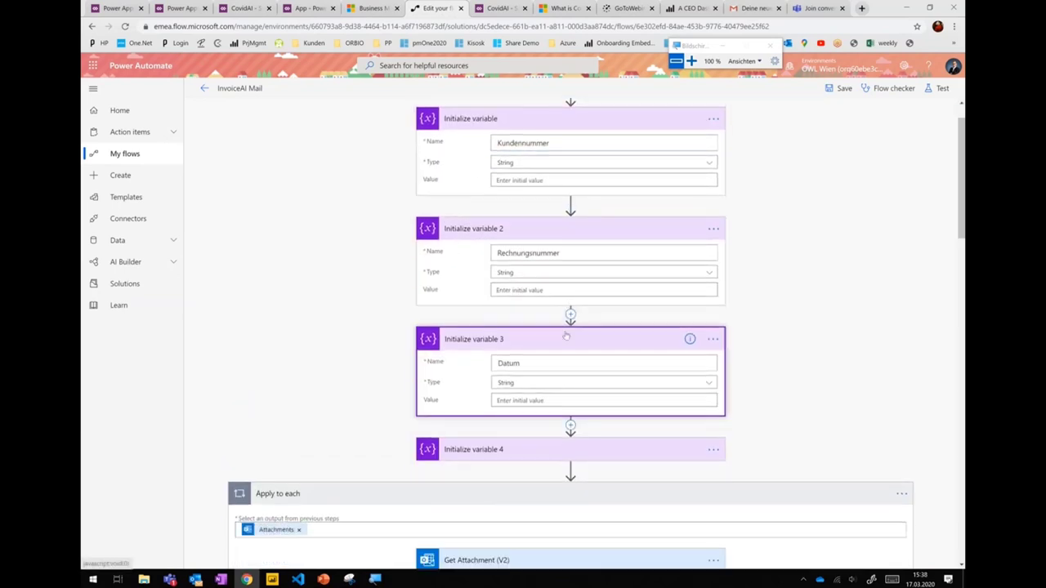
{"action": "left_click", "coordinate": [501, 391]}
{"action": "scroll", "coordinate": [549, 374], "scroll_direction": "down", "scroll_amount": 2}
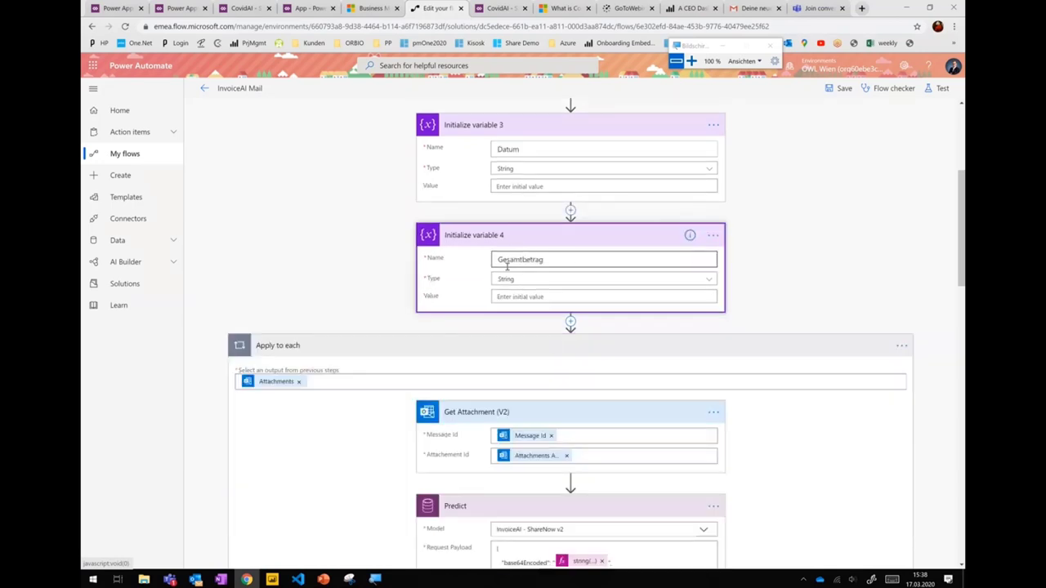
{"action": "scroll", "coordinate": [552, 255], "scroll_direction": "down", "scroll_amount": 1}
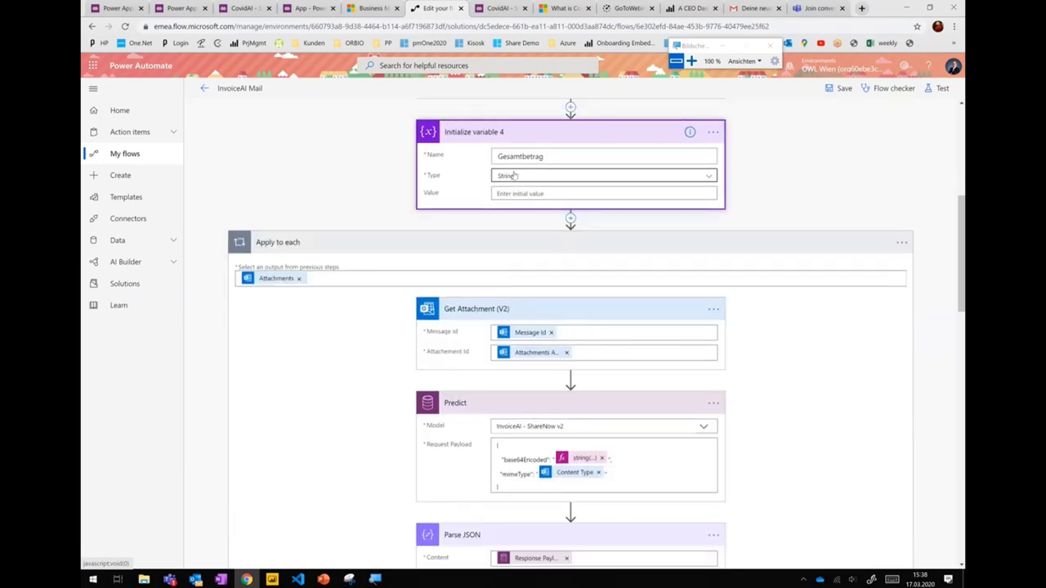
- Examine the Get Attachment (V2) action and the Predict action's model and request payload inside the Apply to each loop
{"action": "scroll", "coordinate": [498, 197], "scroll_direction": "down", "scroll_amount": 1}
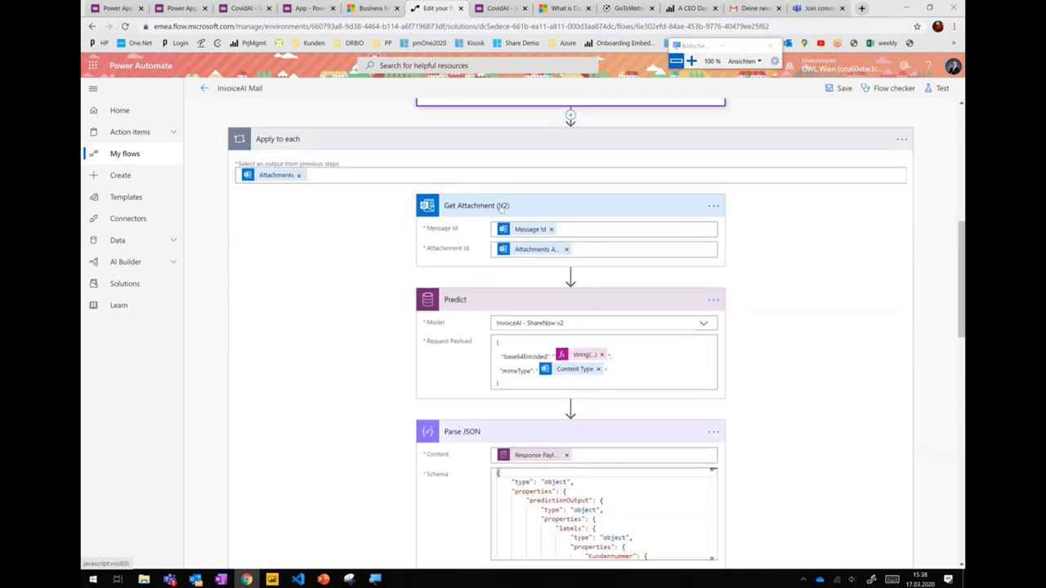
{"action": "left_click_drag", "start_coordinate": [499, 209], "coordinate": [473, 256]}
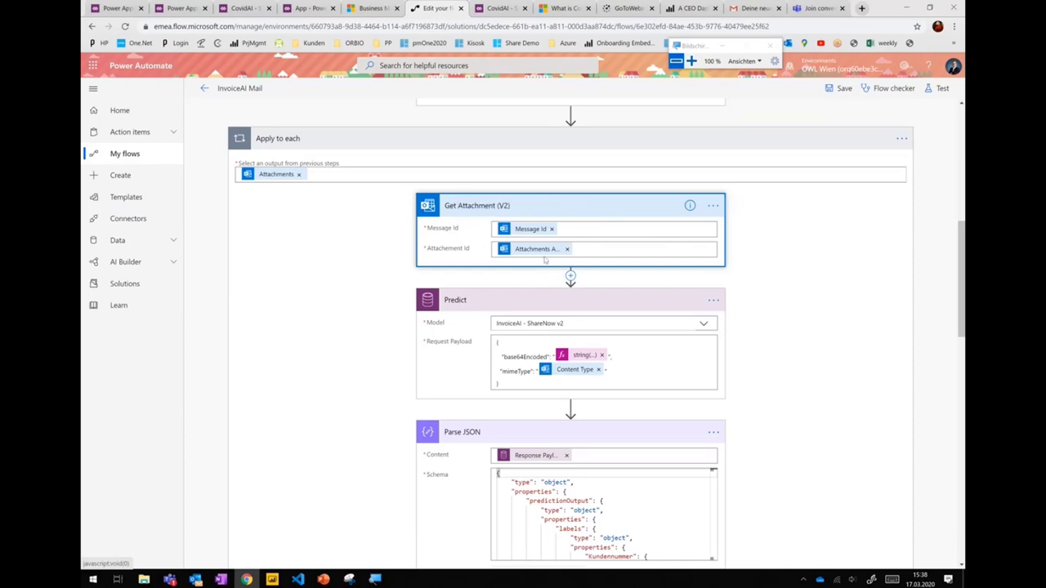
{"action": "scroll", "coordinate": [570, 272], "scroll_direction": "down", "scroll_amount": 1}
{"action": "left_click", "coordinate": [469, 247]}
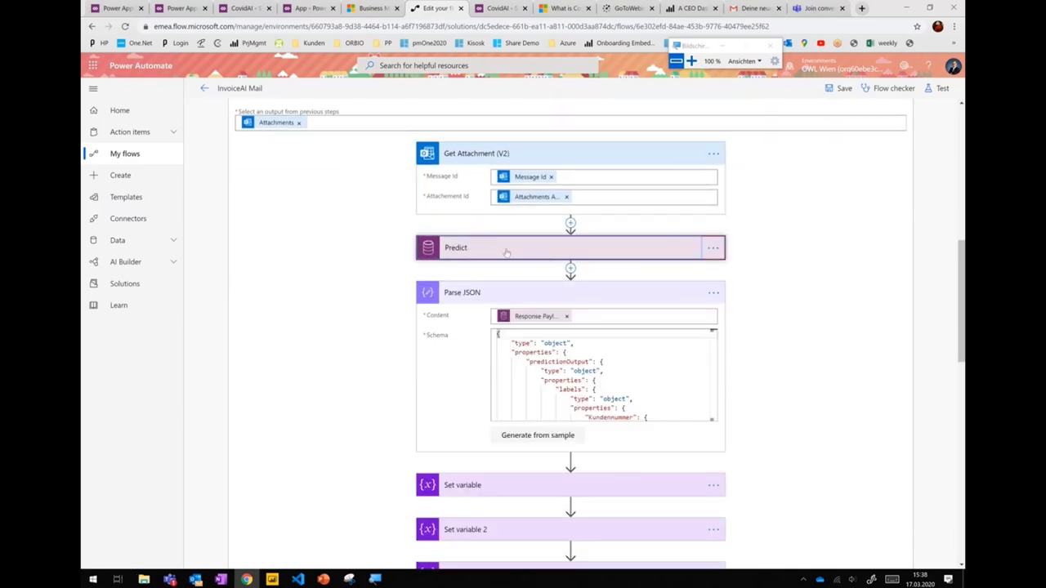
{"action": "left_click", "coordinate": [487, 248]}
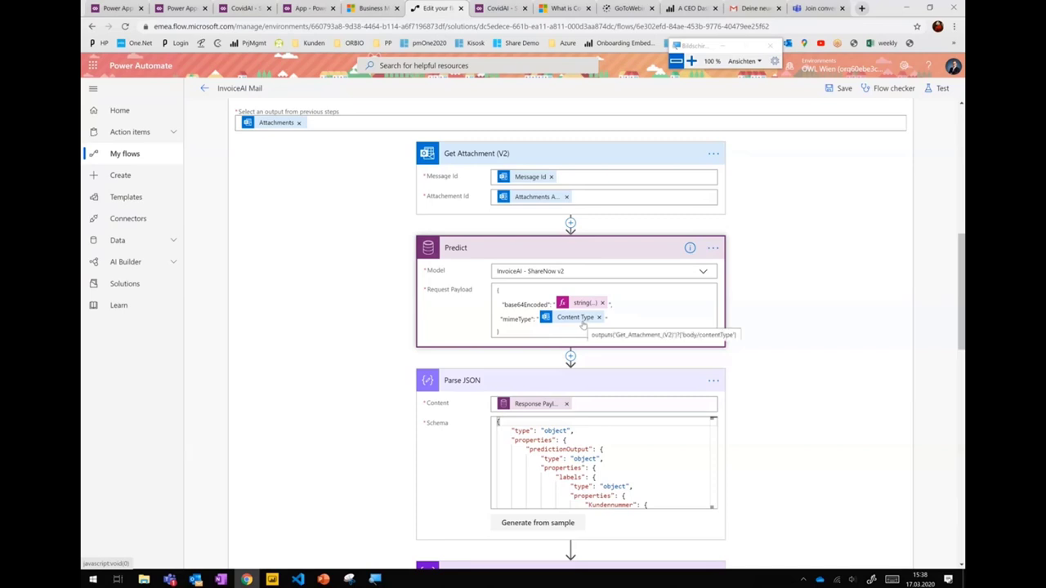
- Examine the Parse JSON schema and the first Set variable action that fills Kundennummer
{"action": "scroll", "coordinate": [589, 324], "scroll_direction": "down", "scroll_amount": 2}
{"action": "left_click_drag", "start_coordinate": [512, 275], "coordinate": [755, 342]}
{"action": "scroll", "coordinate": [754, 342], "scroll_direction": "up", "scroll_amount": 1}
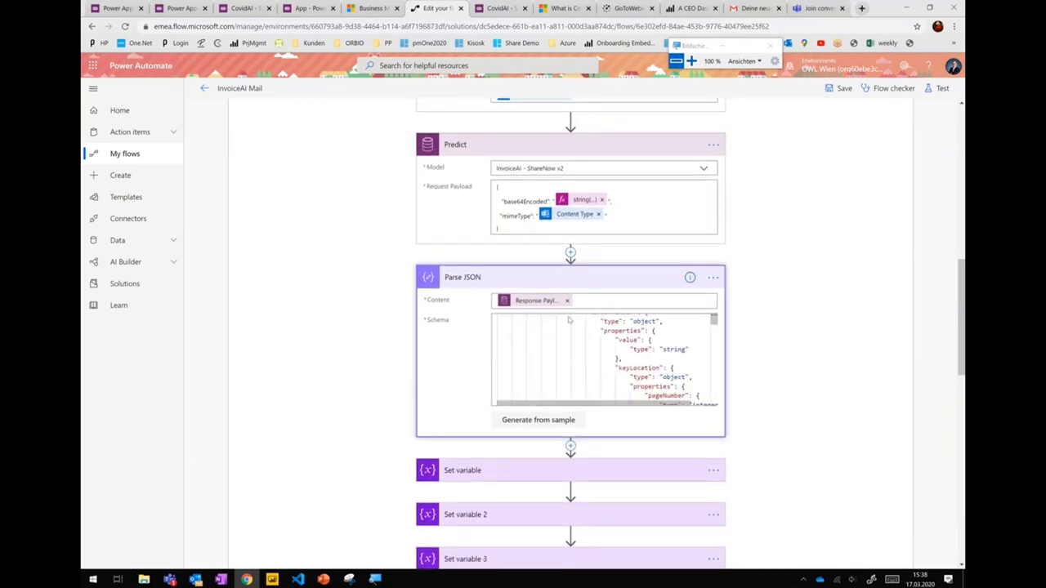
{"action": "scroll", "coordinate": [754, 342], "scroll_direction": "down", "scroll_amount": 1}
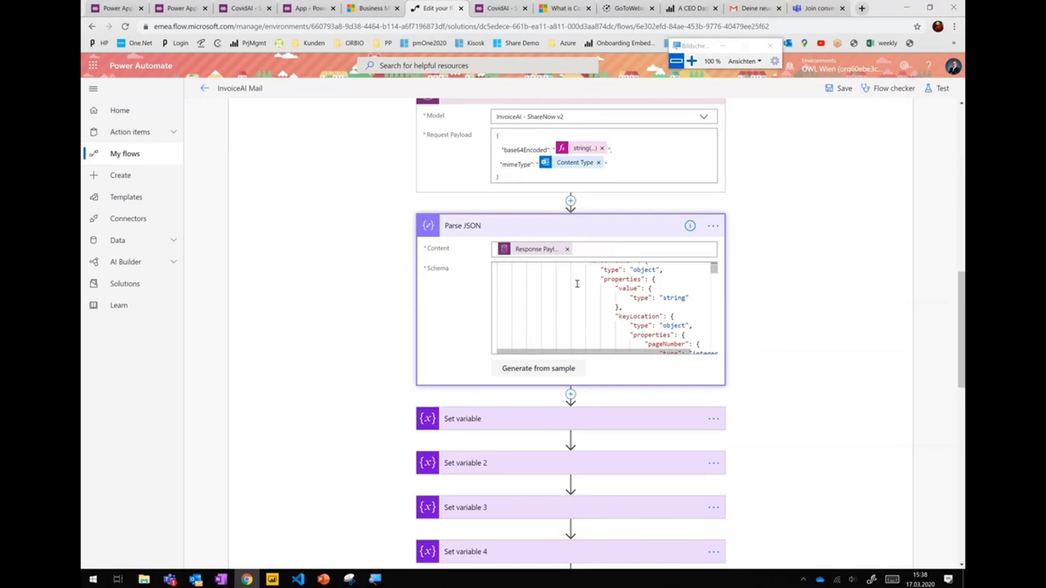
{"action": "left_click", "coordinate": [572, 415]}
{"action": "scroll", "coordinate": [580, 395], "scroll_direction": "down", "scroll_amount": 2}
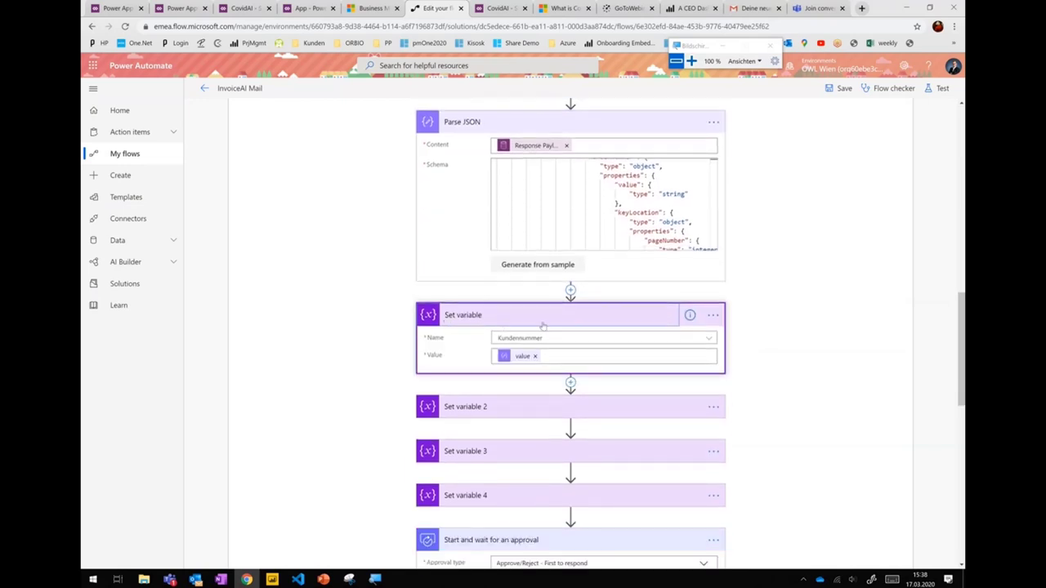
- Examine the details of the Start and wait for an approval action and the Condition that follows it, including its branches
{"action": "scroll", "coordinate": [573, 346], "scroll_direction": "down", "scroll_amount": 4}
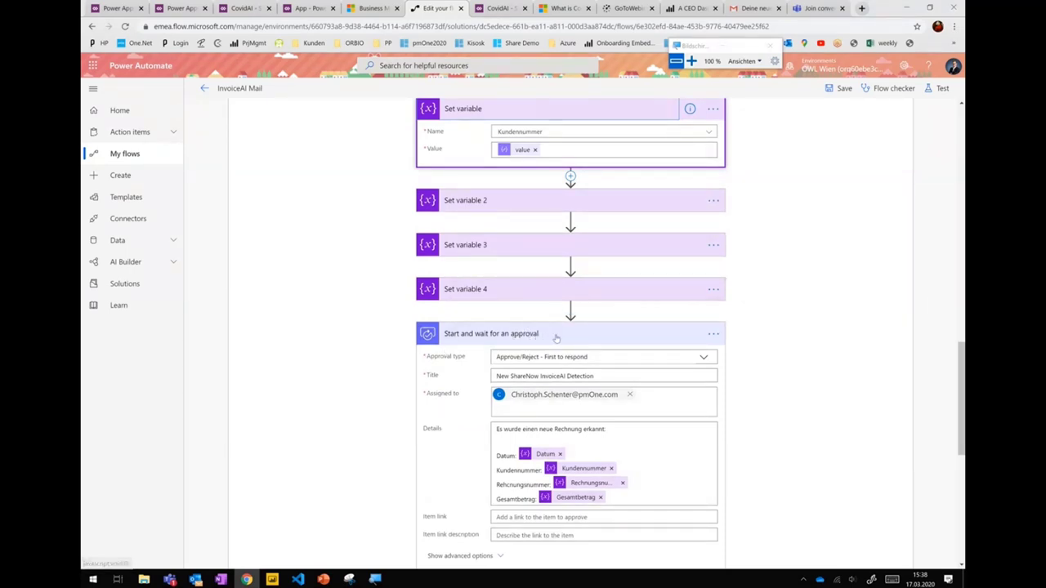
{"action": "scroll", "coordinate": [532, 337], "scroll_direction": "down", "scroll_amount": 2}
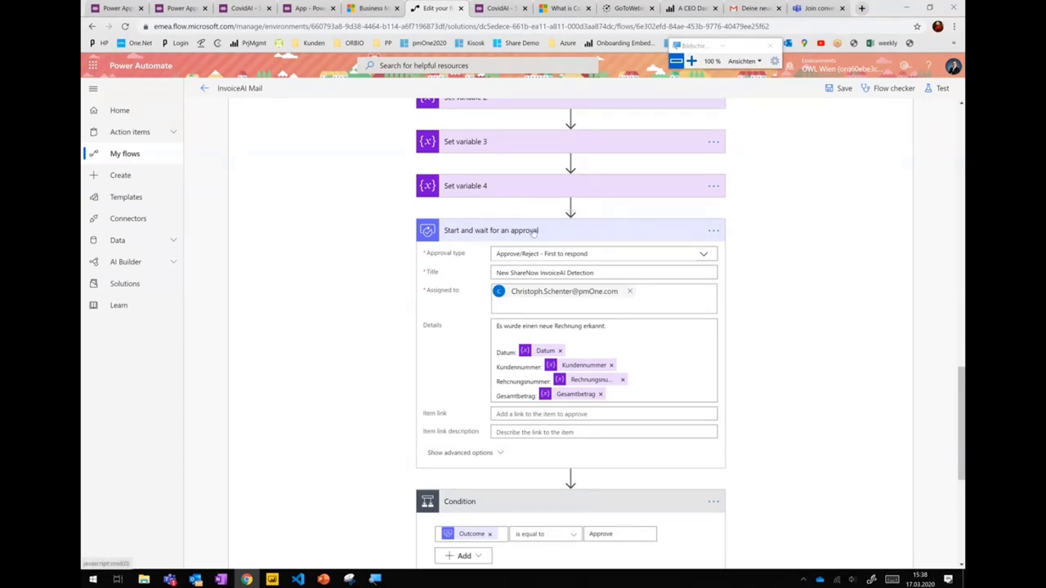
{"action": "left_click", "coordinate": [537, 233]}
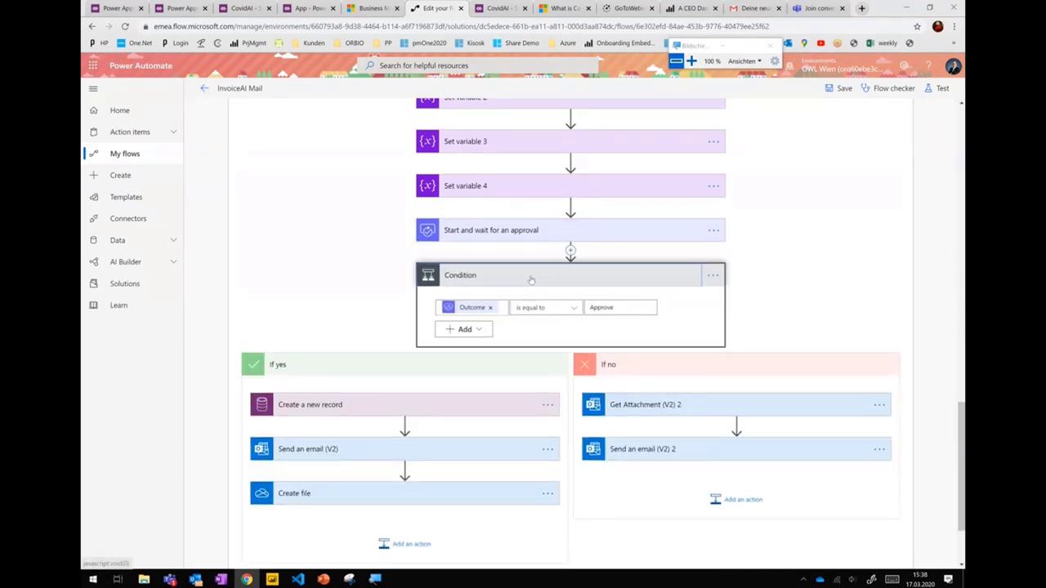
{"action": "left_click", "coordinate": [479, 278]}
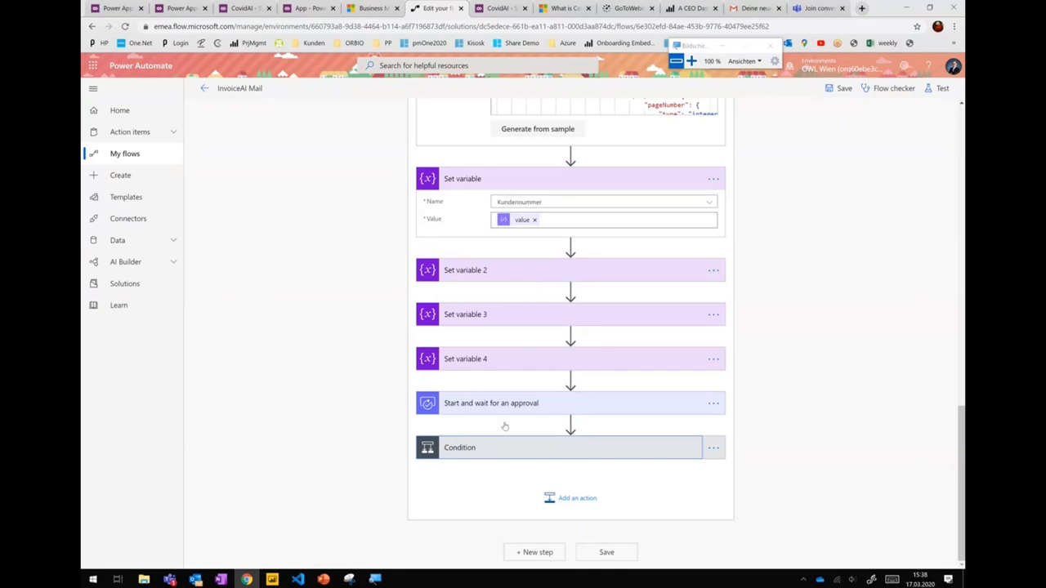
{"action": "left_click", "coordinate": [490, 447]}
{"action": "left_click", "coordinate": [506, 231]}
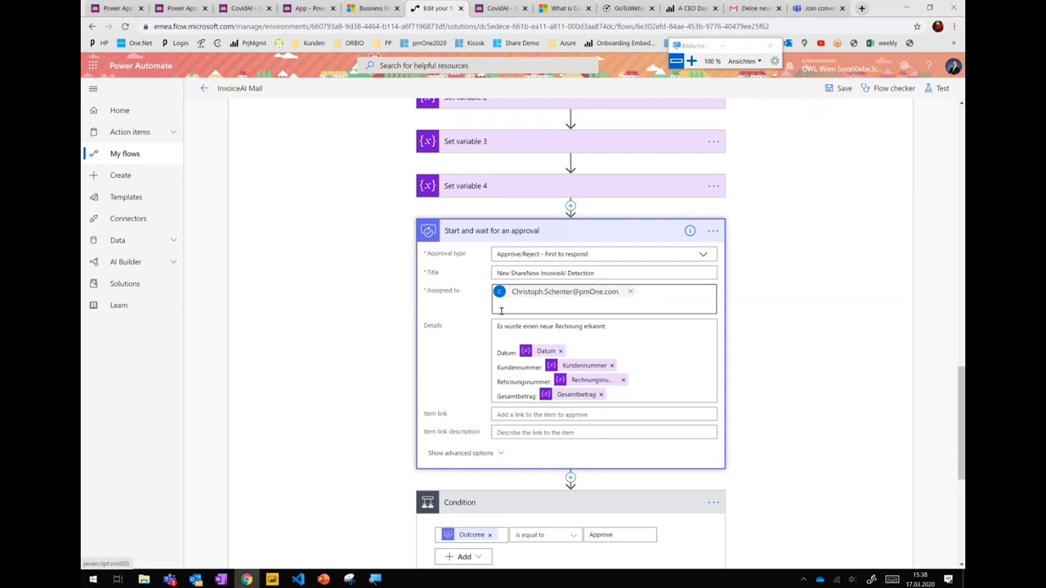
- Examine the Details message of the Start and wait for an approval action and the Condition that follows it
{"action": "left_click_drag", "start_coordinate": [608, 329], "coordinate": [477, 317]}
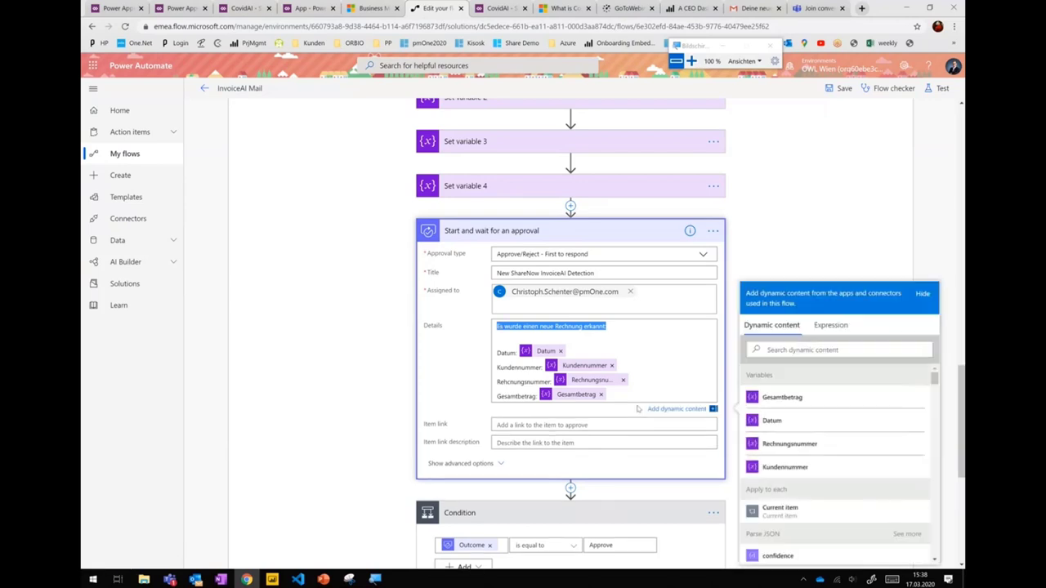
{"action": "left_click", "coordinate": [515, 325]}
{"action": "key", "text": "shift+Home"}
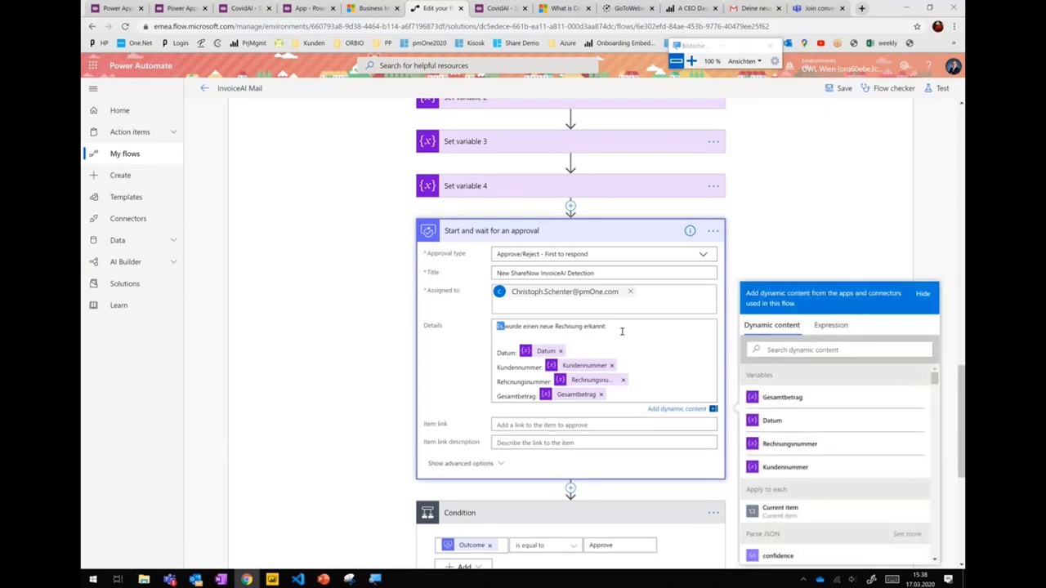
{"action": "left_click_drag", "start_coordinate": [621, 331], "coordinate": [493, 326]}
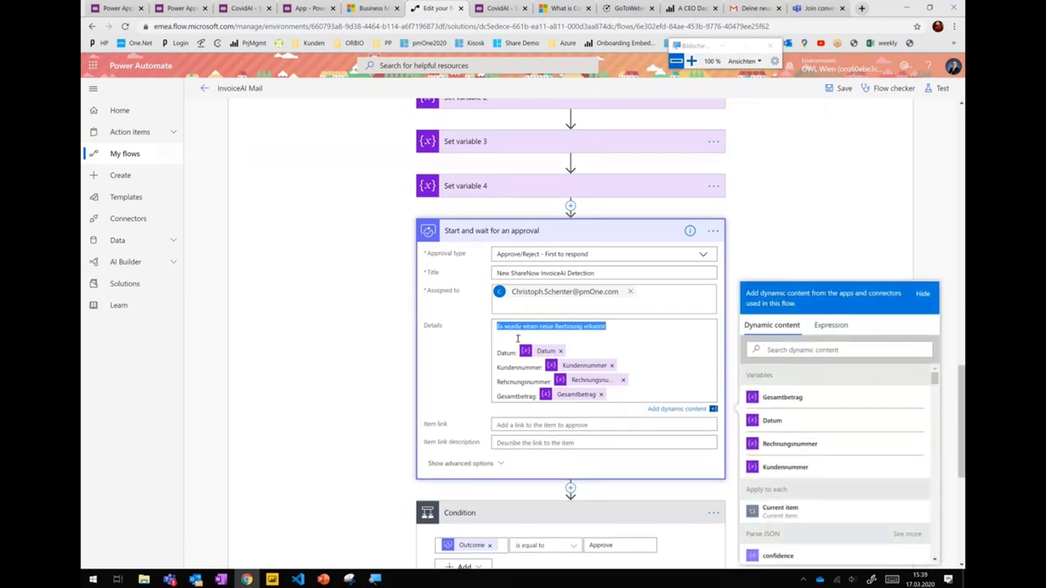
{"action": "scroll", "coordinate": [572, 344], "scroll_direction": "up", "scroll_amount": 2}
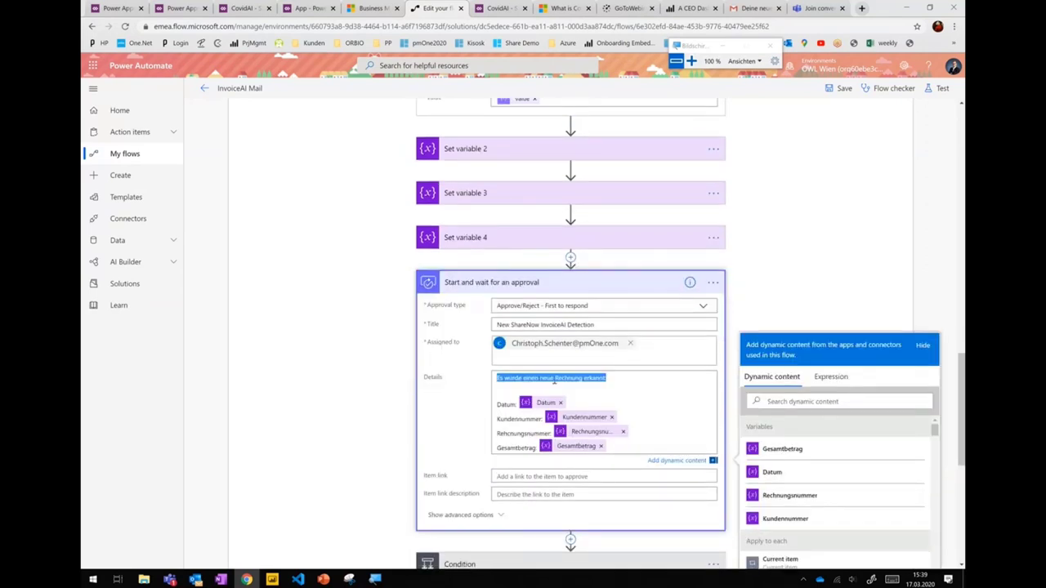
{"action": "scroll", "coordinate": [556, 377], "scroll_direction": "down", "scroll_amount": 1}
{"action": "scroll", "coordinate": [552, 386], "scroll_direction": "down", "scroll_amount": 2}
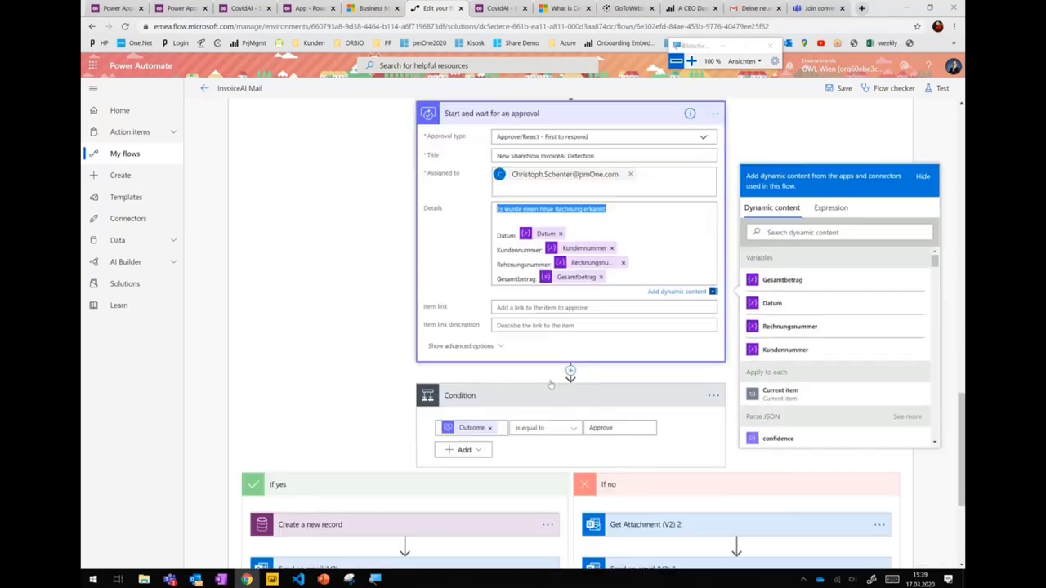
{"action": "scroll", "coordinate": [551, 384], "scroll_direction": "down", "scroll_amount": 1}
{"action": "scroll", "coordinate": [441, 237], "scroll_direction": "up", "scroll_amount": 2}
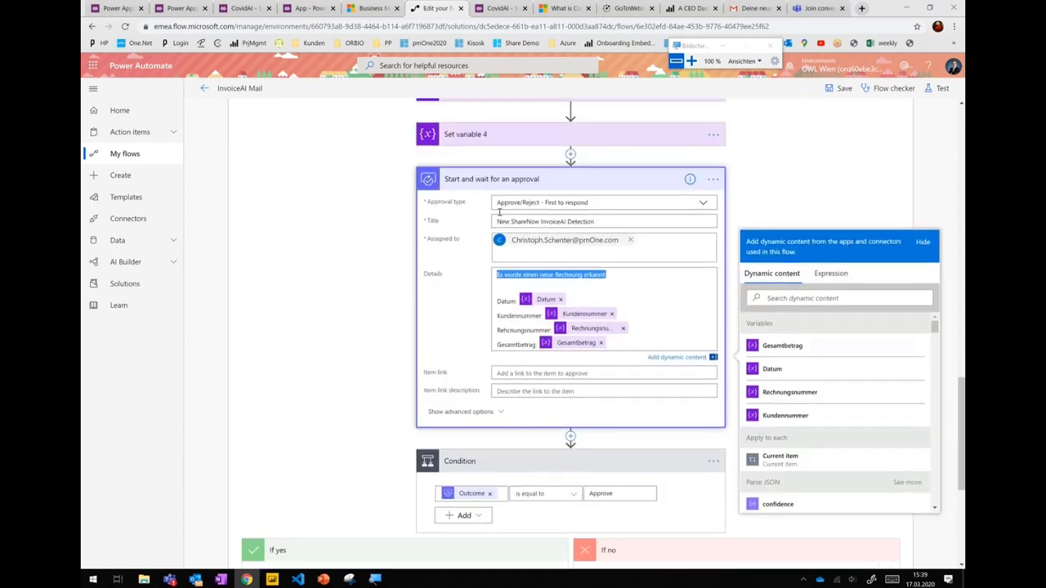
{"action": "scroll", "coordinate": [507, 208], "scroll_direction": "down", "scroll_amount": 2}
{"action": "scroll", "coordinate": [444, 369], "scroll_direction": "down", "scroll_amount": 3}
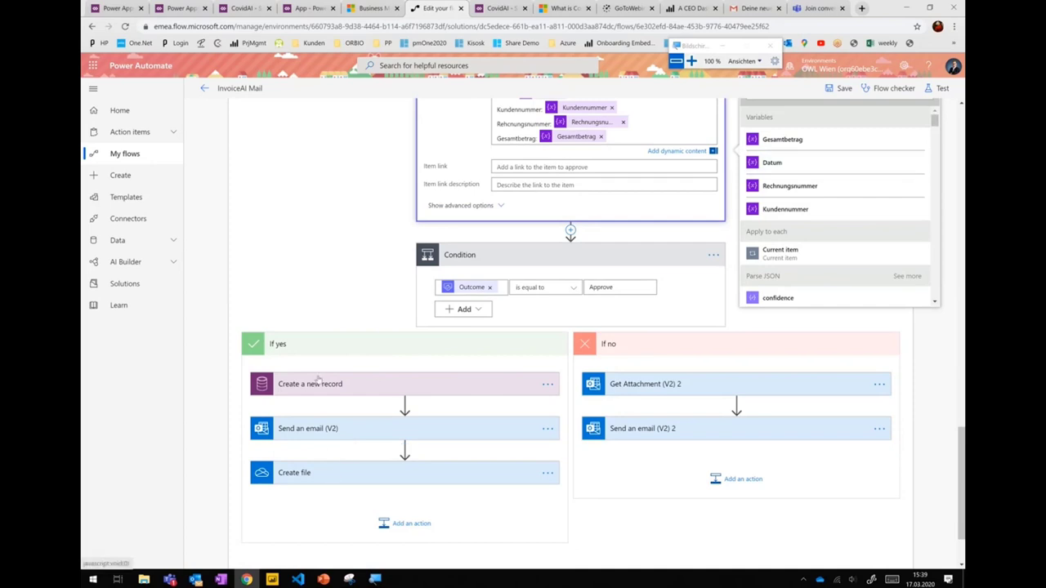
- Expand and examine the Create a new record, Send an email (V2) and Create file actions in the If yes branch
{"action": "left_click", "coordinate": [347, 386]}
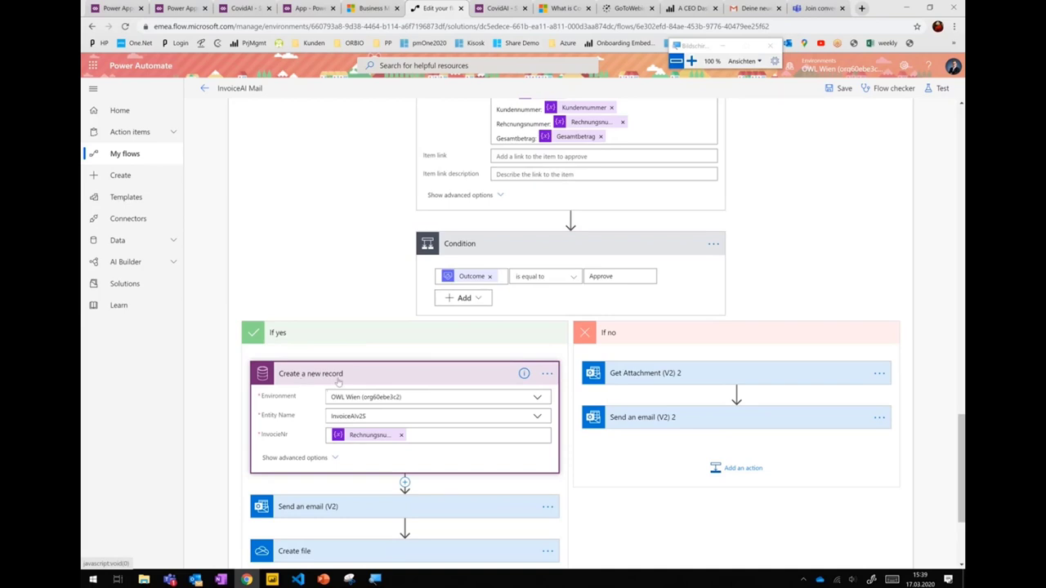
{"action": "scroll", "coordinate": [290, 380], "scroll_direction": "down", "scroll_amount": 2}
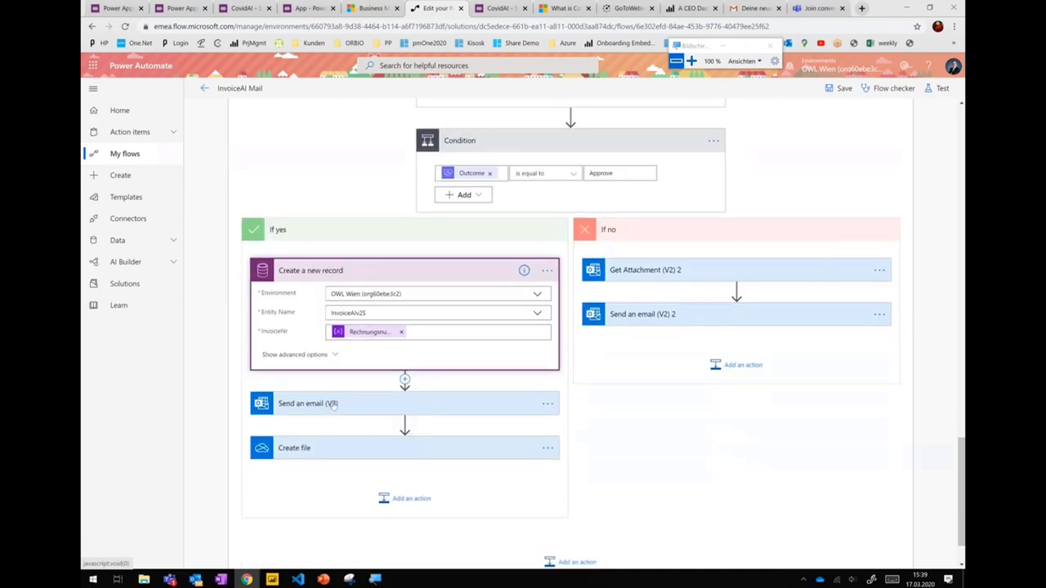
{"action": "left_click", "coordinate": [359, 403]}
{"action": "scroll", "coordinate": [364, 430], "scroll_direction": "down", "scroll_amount": 3}
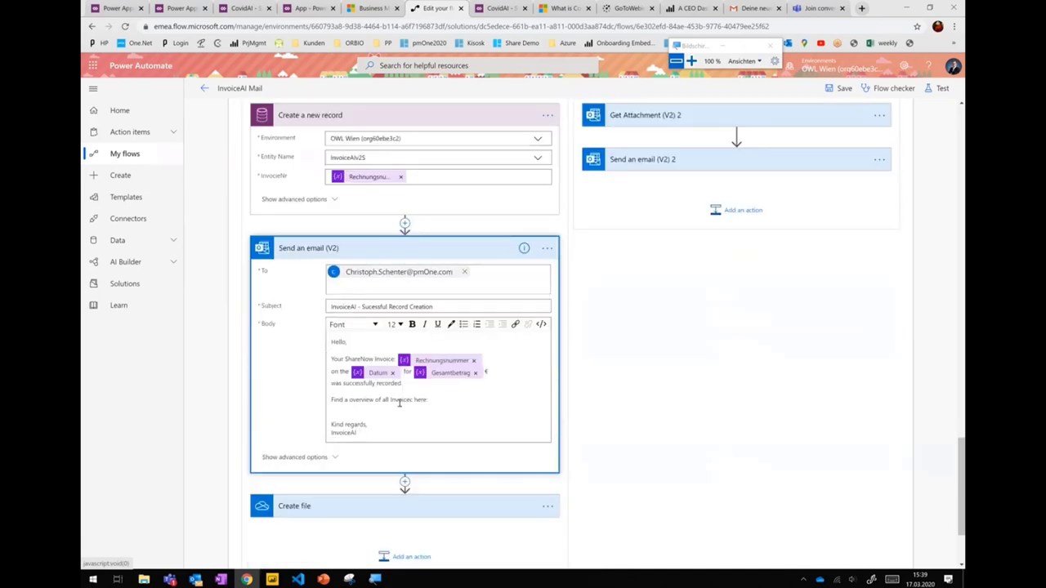
{"action": "left_click_drag", "start_coordinate": [428, 399], "coordinate": [327, 343]}
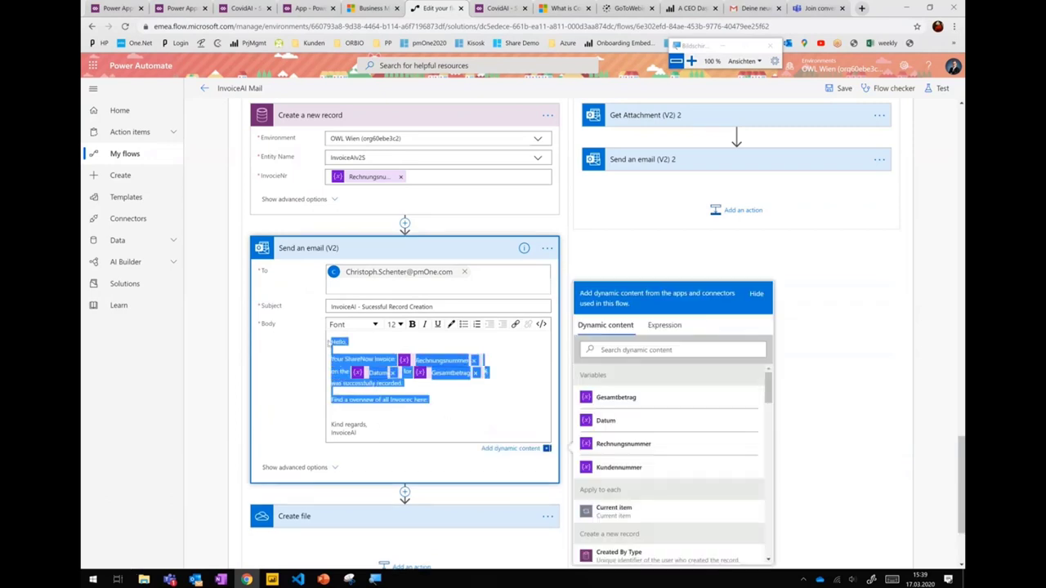
{"action": "left_click", "coordinate": [398, 348]}
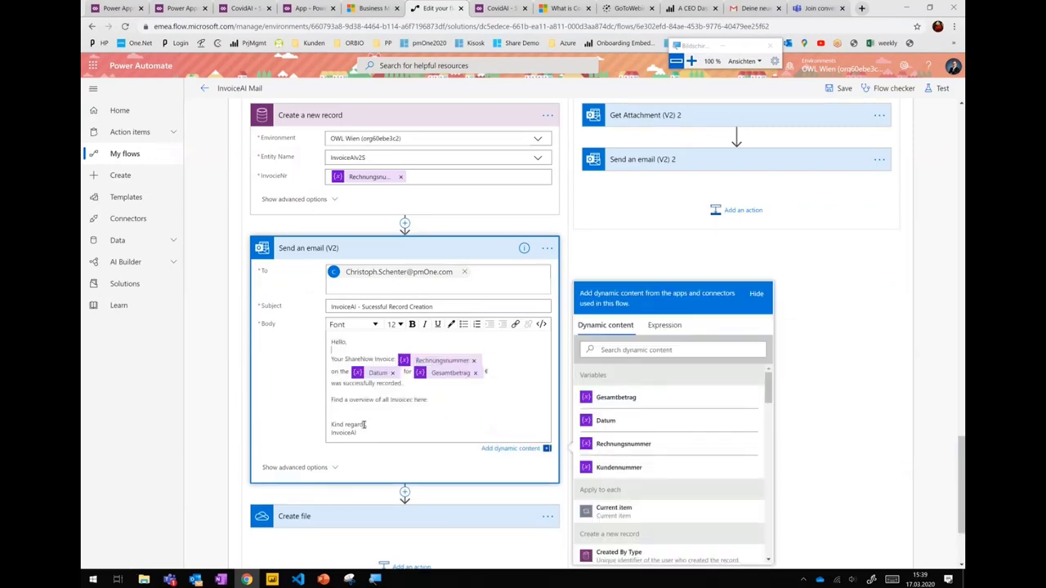
{"action": "left_click", "coordinate": [334, 527]}
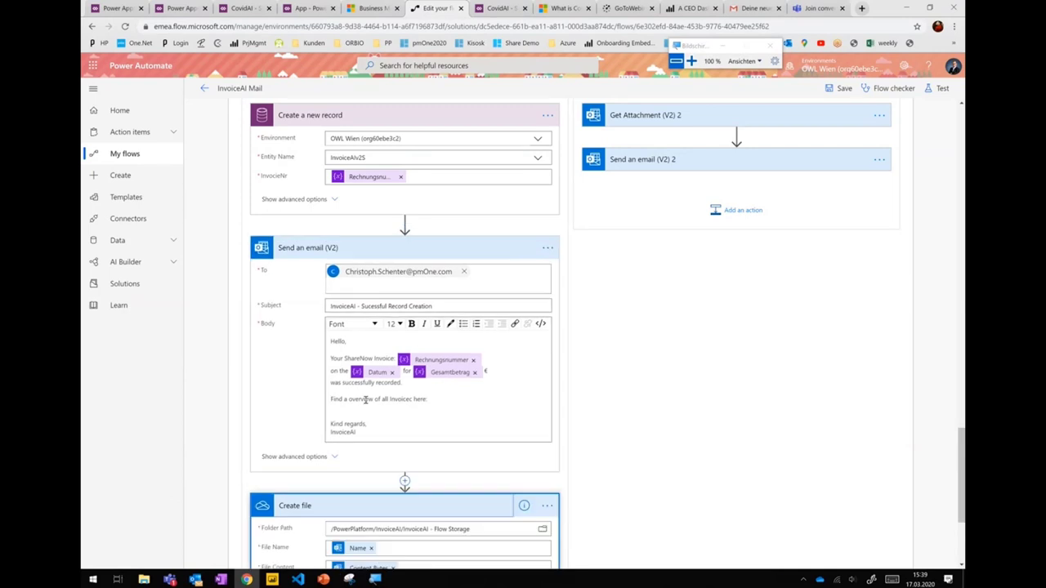
{"action": "scroll", "coordinate": [367, 419], "scroll_direction": "down", "scroll_amount": 2}
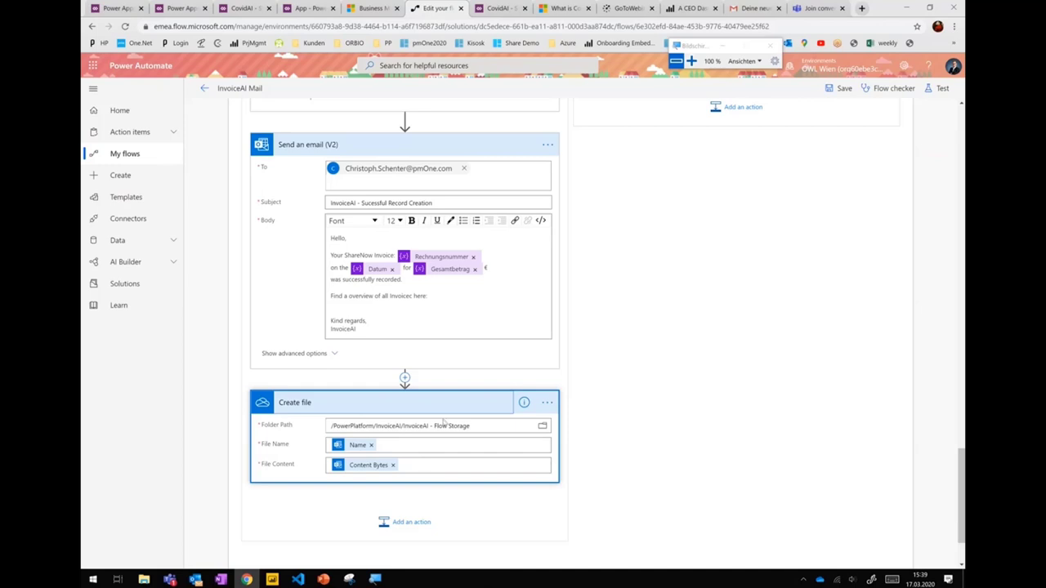
{"action": "scroll", "coordinate": [444, 422], "scroll_direction": "up", "scroll_amount": 5}
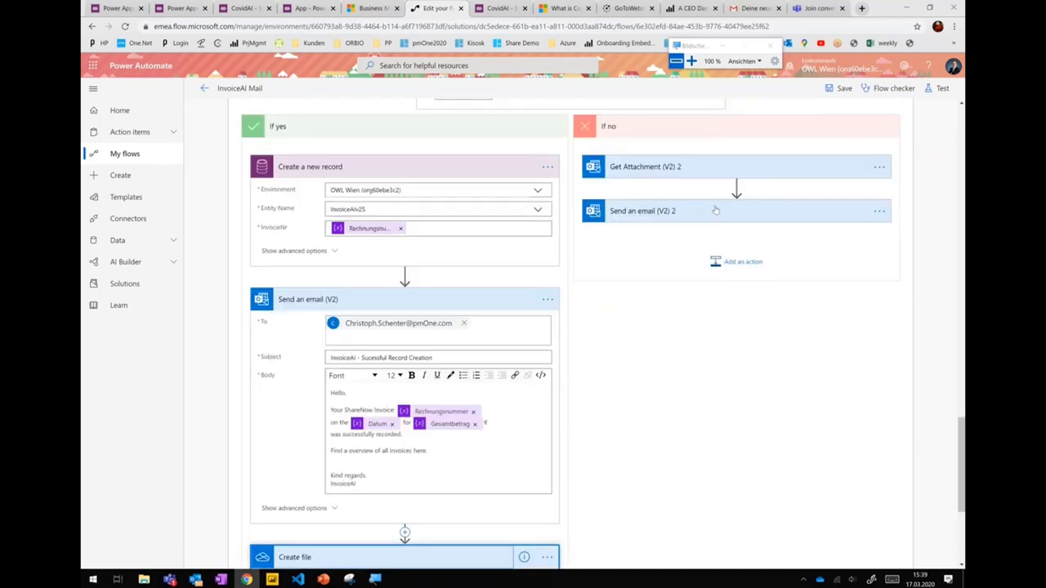
- Expand and examine the Get Attachment (V2) 2 and Send an email (V2) 2 actions in the If no branch
{"action": "left_click", "coordinate": [624, 276]}
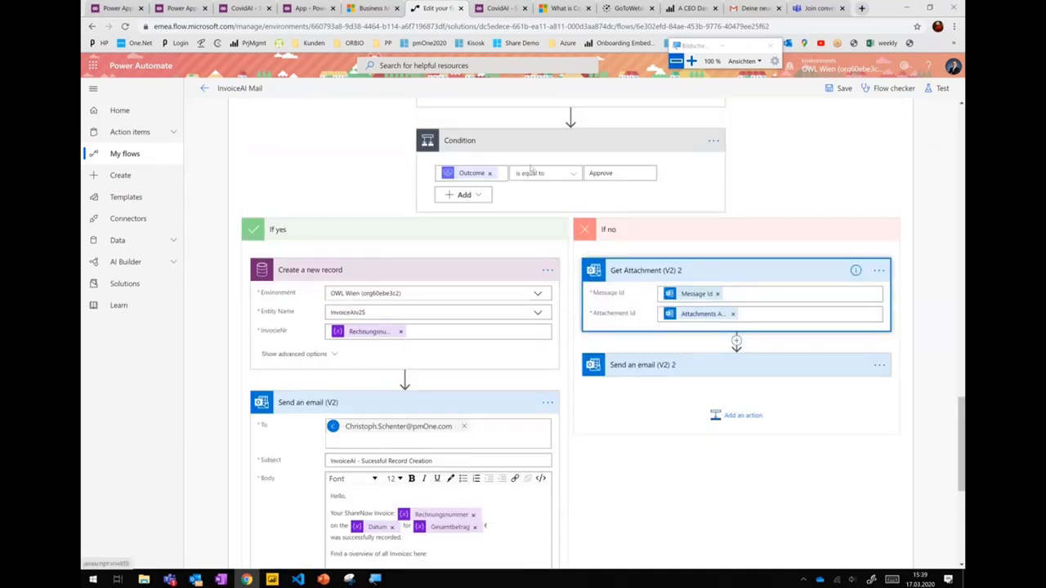
{"action": "scroll", "coordinate": [531, 169], "scroll_direction": "up", "scroll_amount": 4}
{"action": "scroll", "coordinate": [669, 305], "scroll_direction": "down", "scroll_amount": 3}
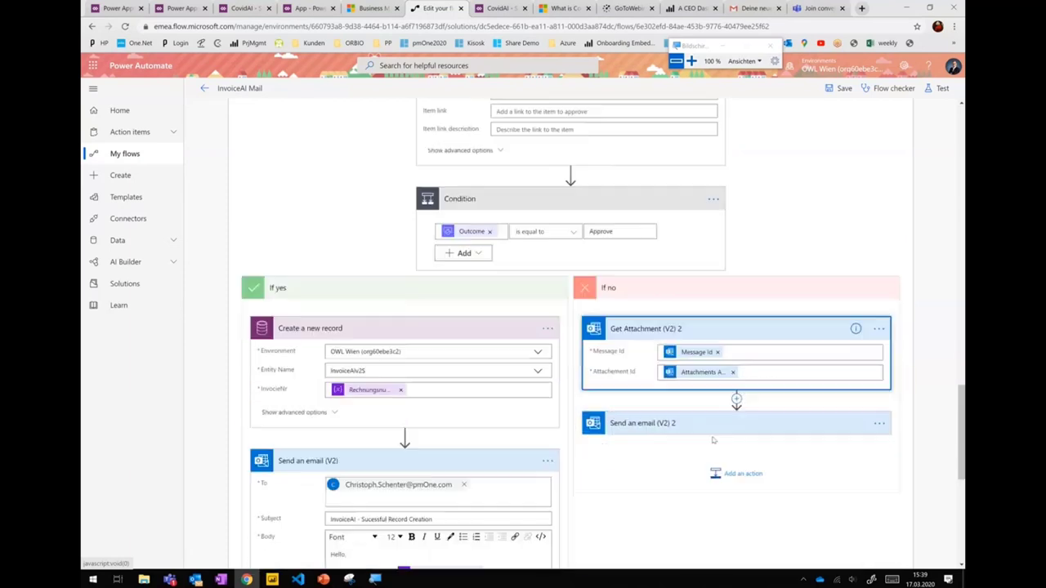
{"action": "left_click", "coordinate": [719, 419]}
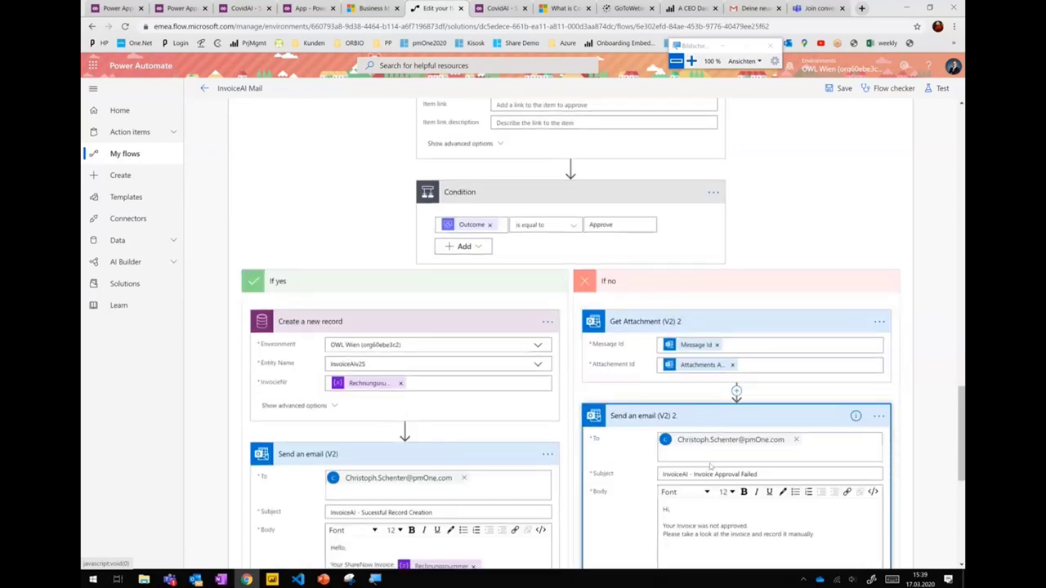
{"action": "scroll", "coordinate": [710, 466], "scroll_direction": "down", "scroll_amount": 1}
{"action": "scroll", "coordinate": [666, 417], "scroll_direction": "up", "scroll_amount": 1}
{"action": "scroll", "coordinate": [654, 425], "scroll_direction": "down", "scroll_amount": 3}
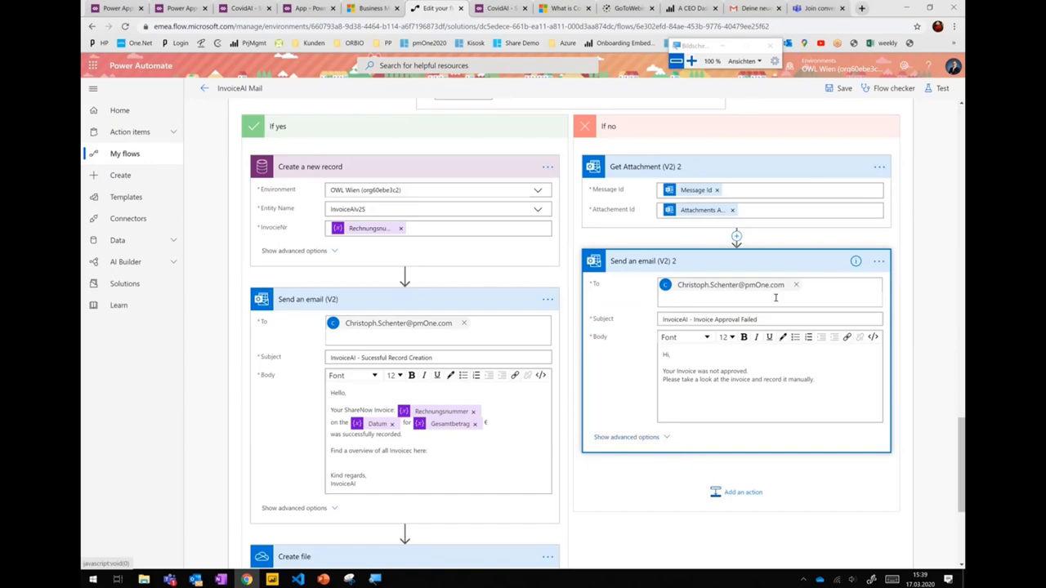
{"action": "scroll", "coordinate": [744, 250], "scroll_direction": "up", "scroll_amount": 10}
{"action": "scroll", "coordinate": [618, 258], "scroll_direction": "up", "scroll_amount": 4}
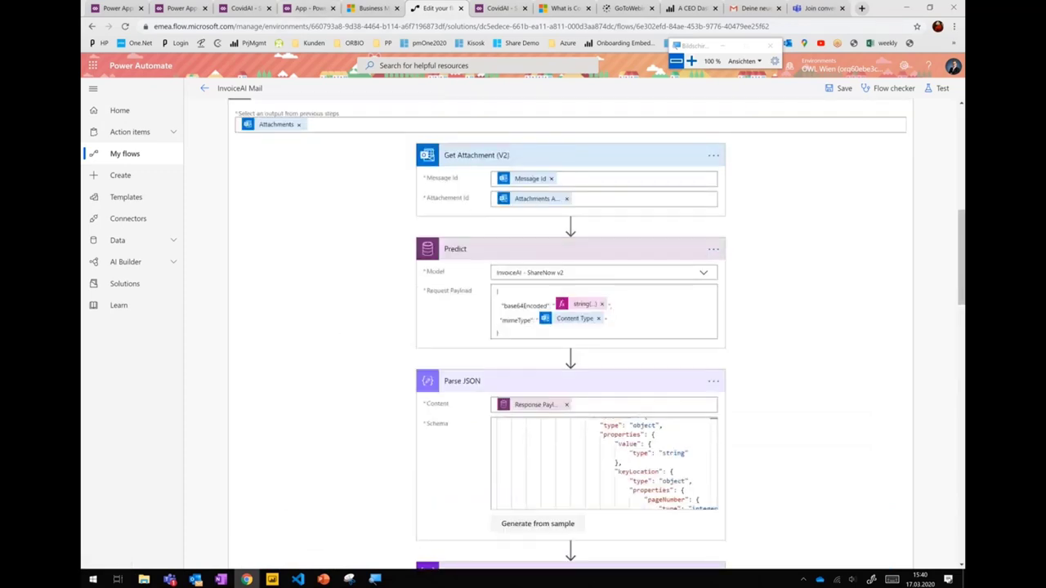
{"action": "left_click", "coordinate": [272, 578]}
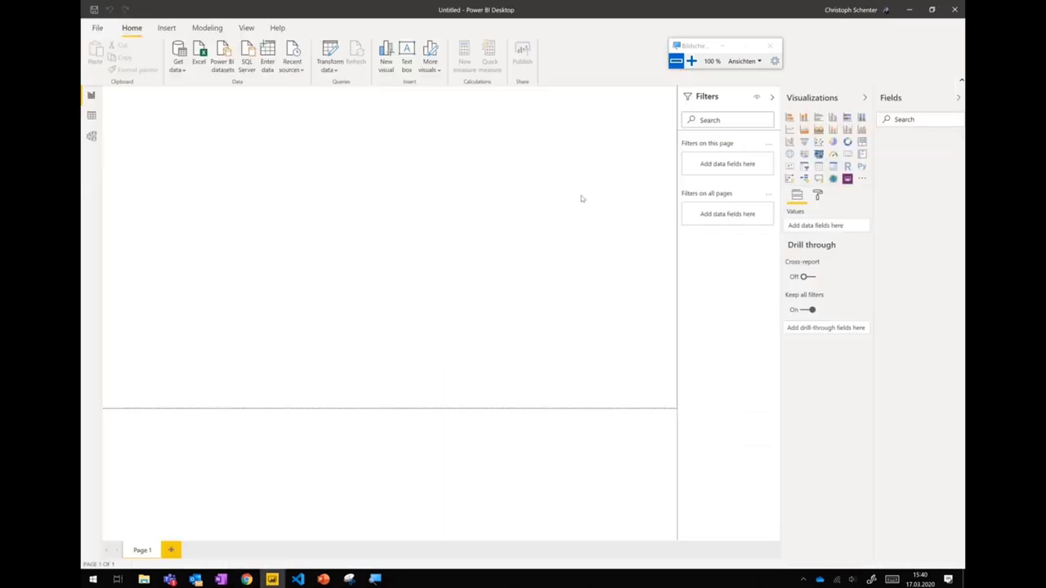
{"action": "left_click_drag", "start_coordinate": [692, 47], "coordinate": [771, 49]}
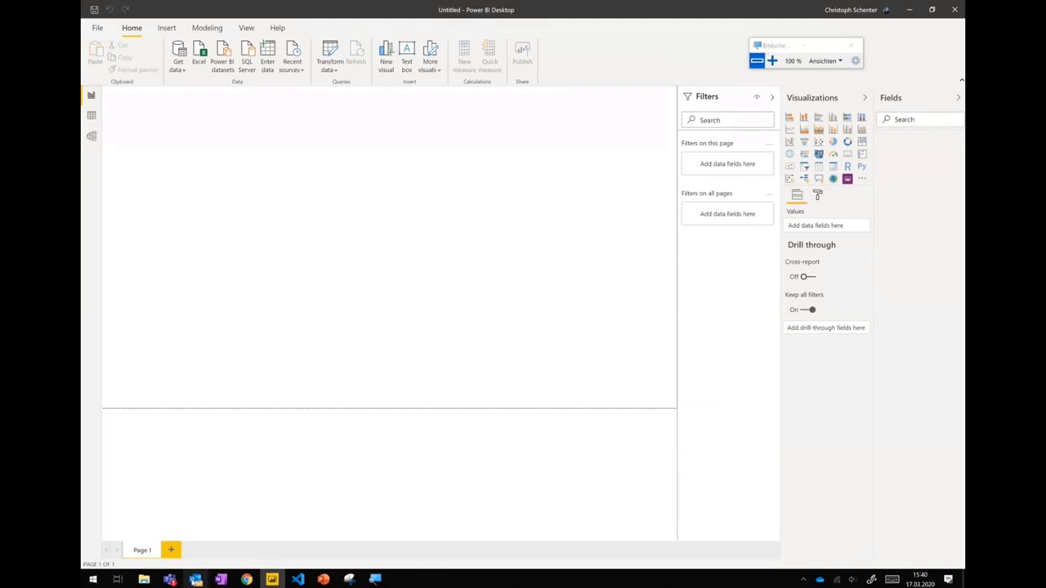
{"action": "left_click", "coordinate": [246, 580]}
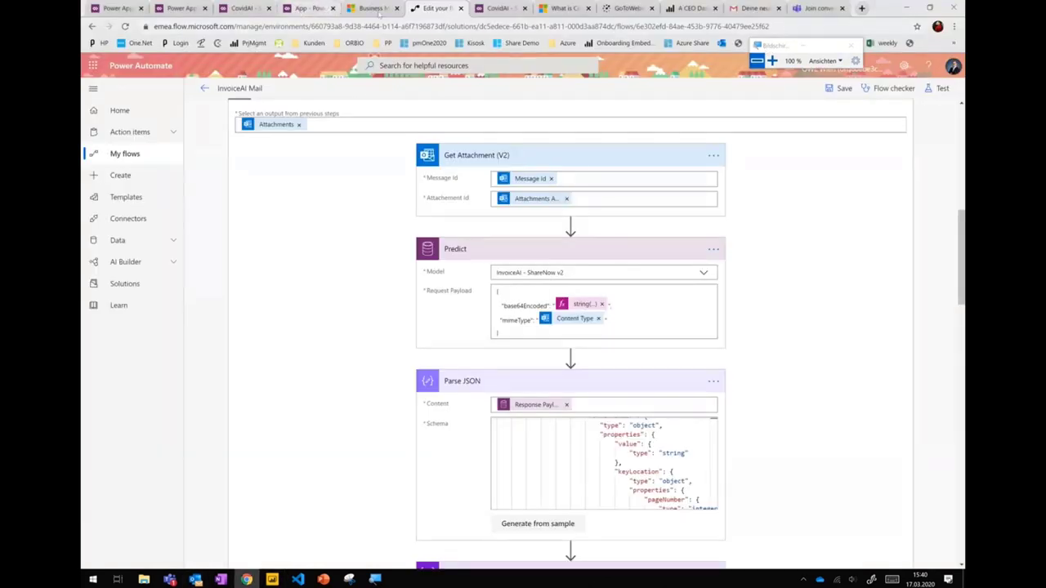
- Switch to Power BI Desktop and start a connection to the Power Platform data source Common Data Service, up to its Server Url entry
{"action": "left_click", "coordinate": [271, 579]}
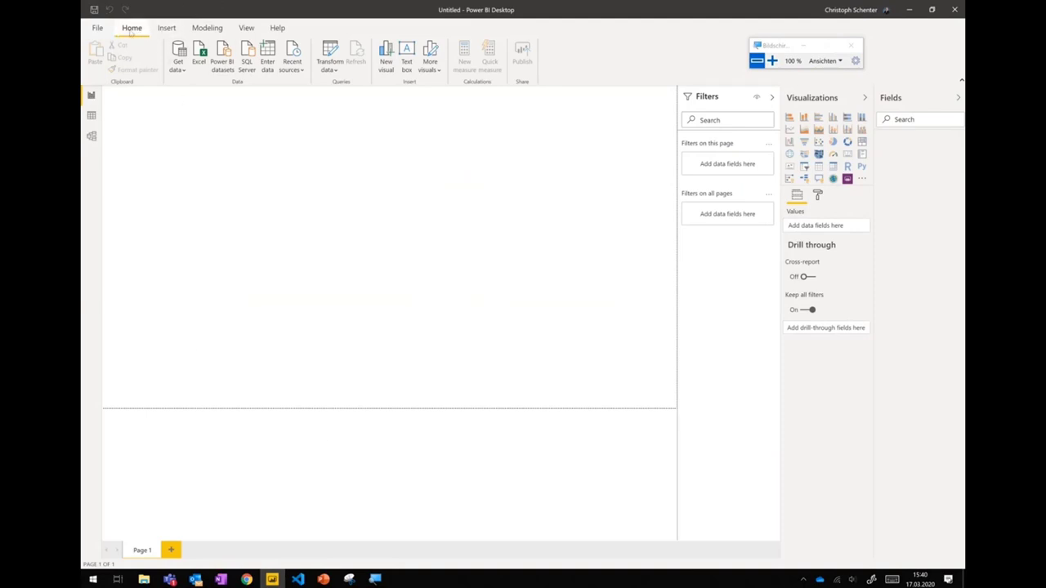
{"action": "left_click", "coordinate": [181, 70]}
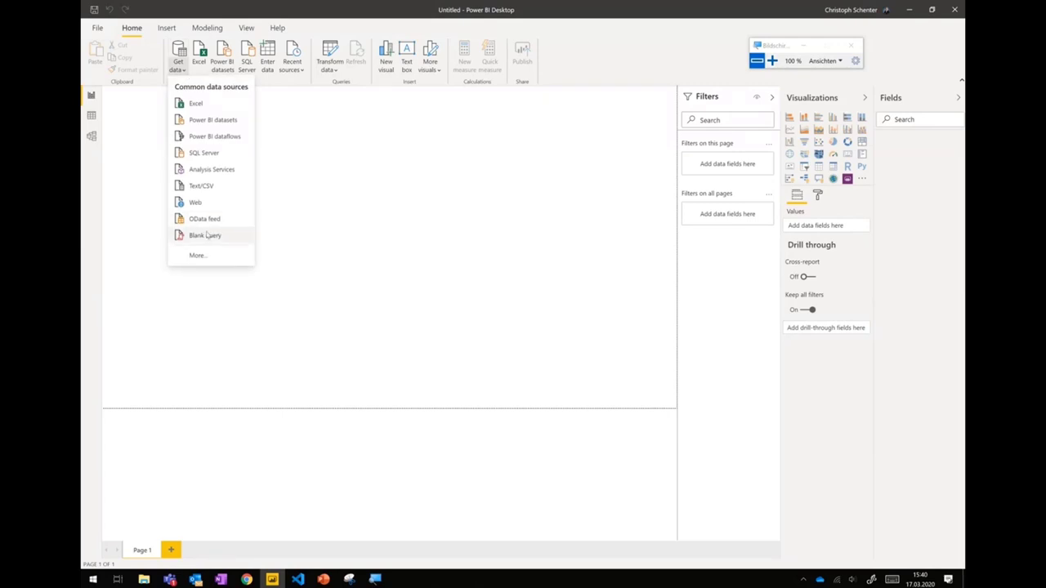
{"action": "left_click", "coordinate": [206, 257]}
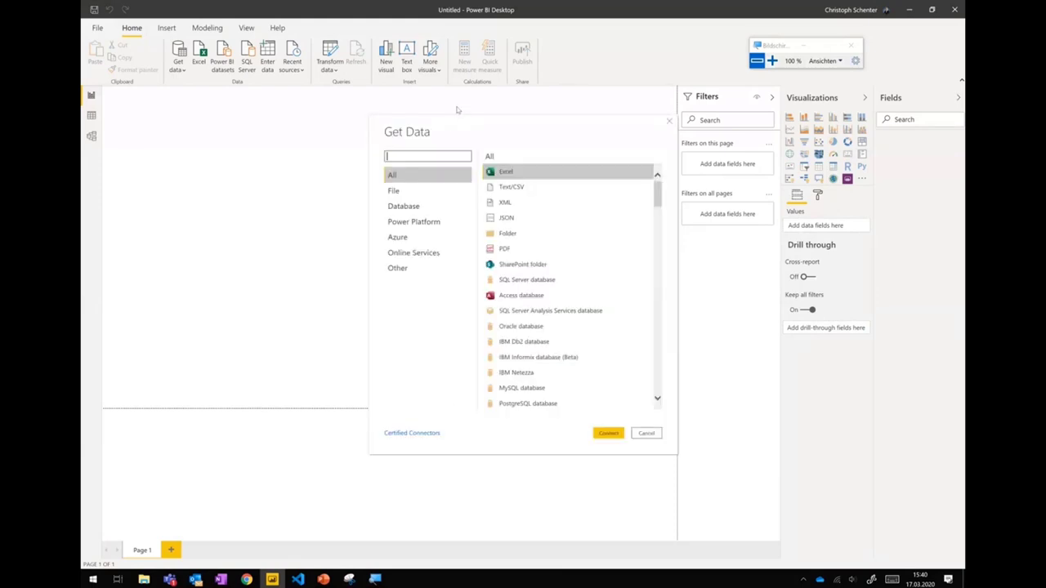
{"action": "left_click", "coordinate": [413, 221]}
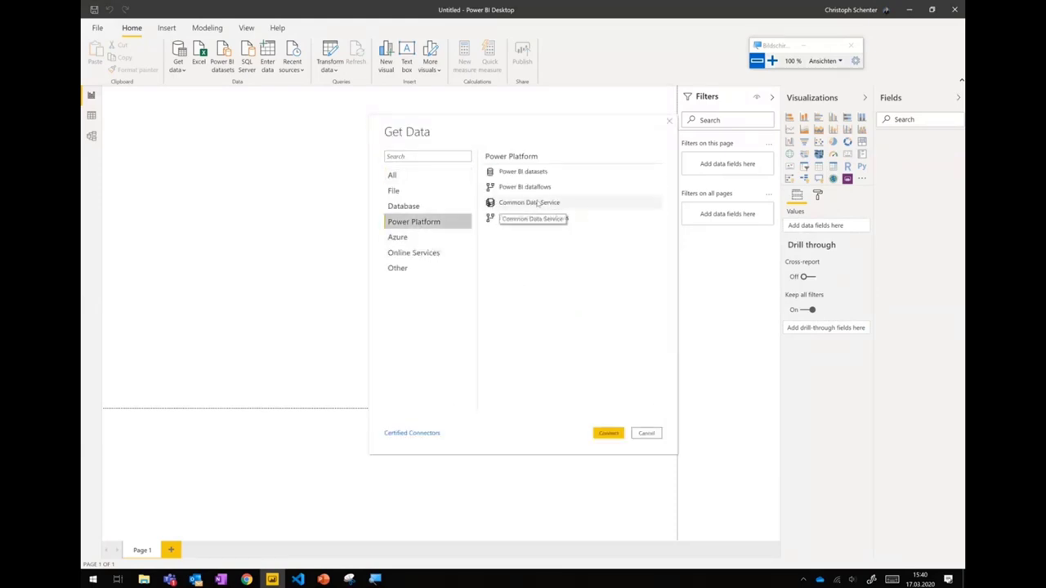
{"action": "left_click", "coordinate": [564, 204]}
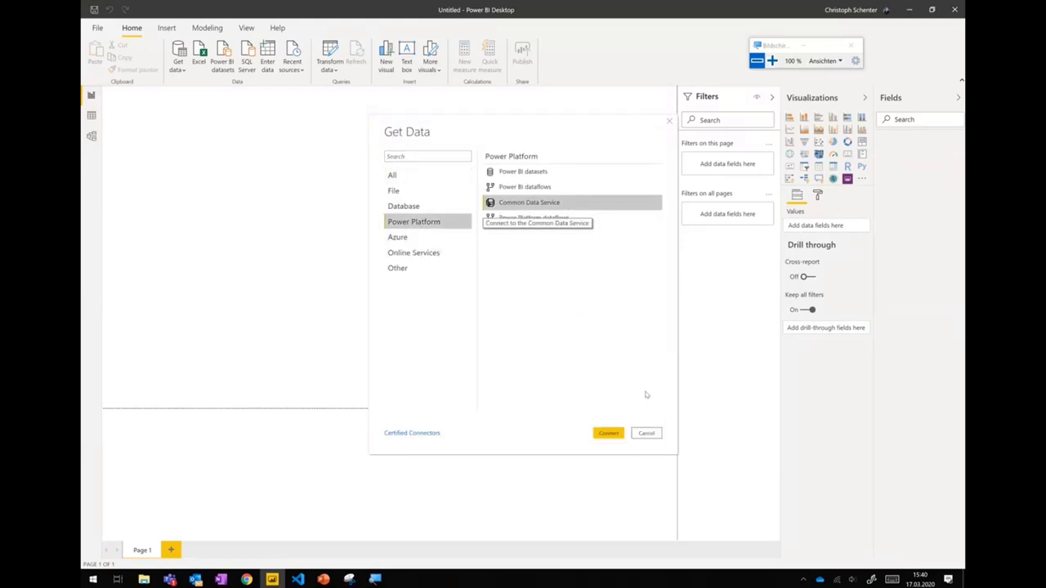
{"action": "left_click", "coordinate": [614, 433]}
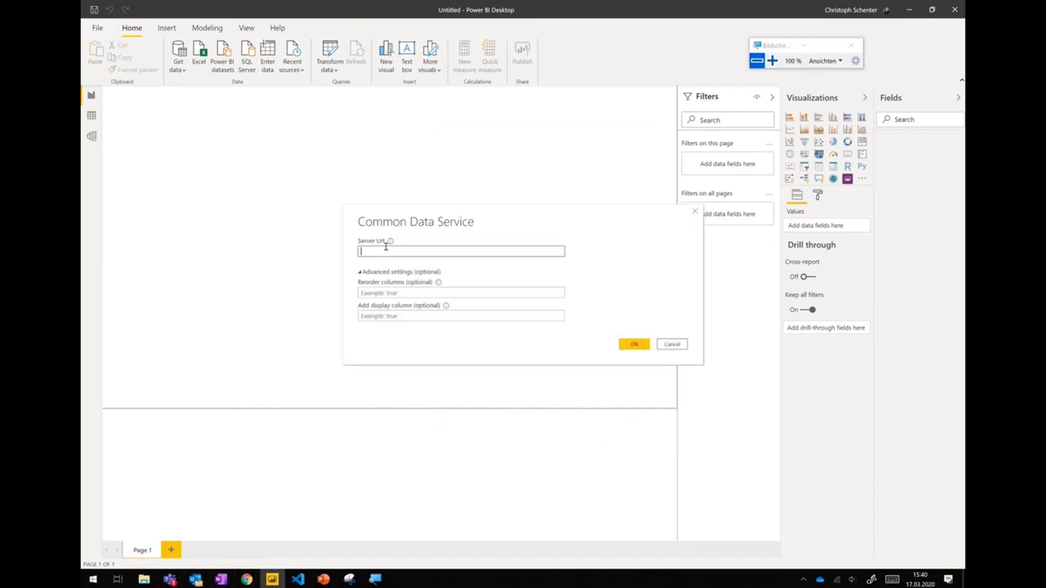
{"action": "left_click", "coordinate": [360, 242]}
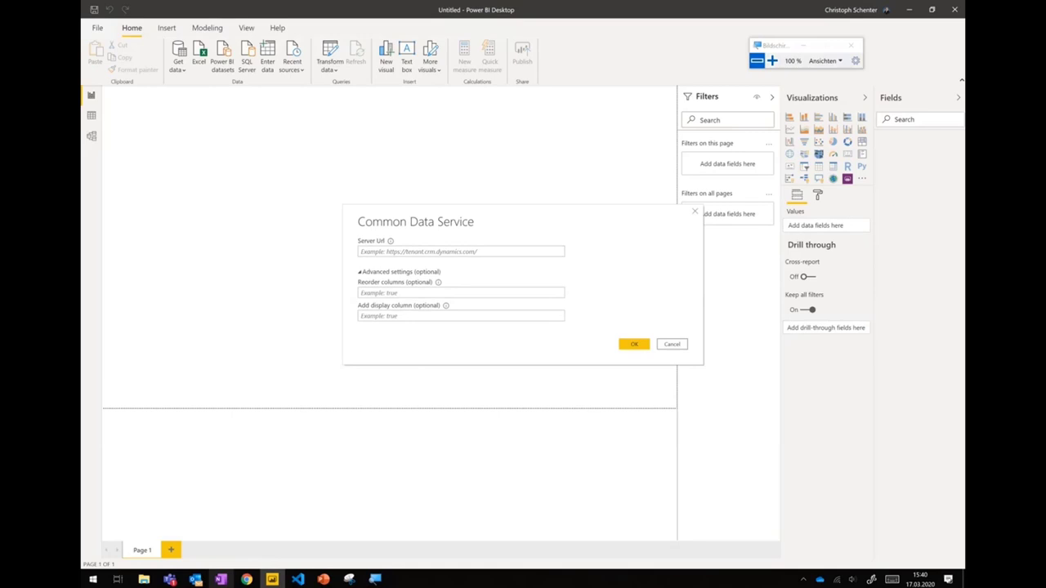
- Switch to Power Apps in the browser, finish the pending canvas app editing notice, and open the OWL Wien environment's Advanced settings
{"action": "left_click", "coordinate": [246, 580]}
{"action": "left_click", "coordinate": [186, 9]}
{"action": "left_click", "coordinate": [192, 12]}
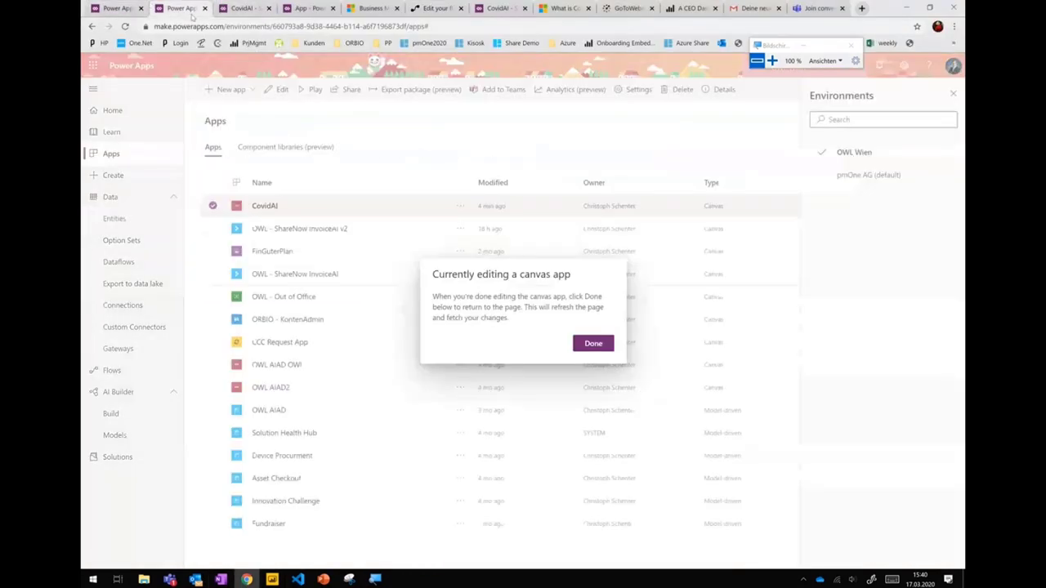
{"action": "left_click", "coordinate": [595, 344]}
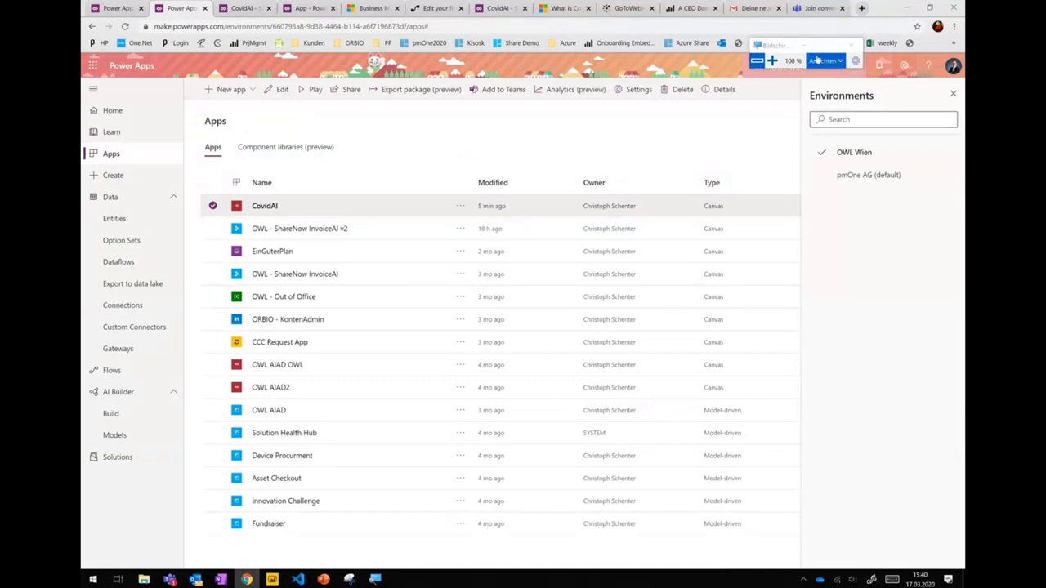
{"action": "left_click_drag", "start_coordinate": [767, 46], "coordinate": [734, 27]}
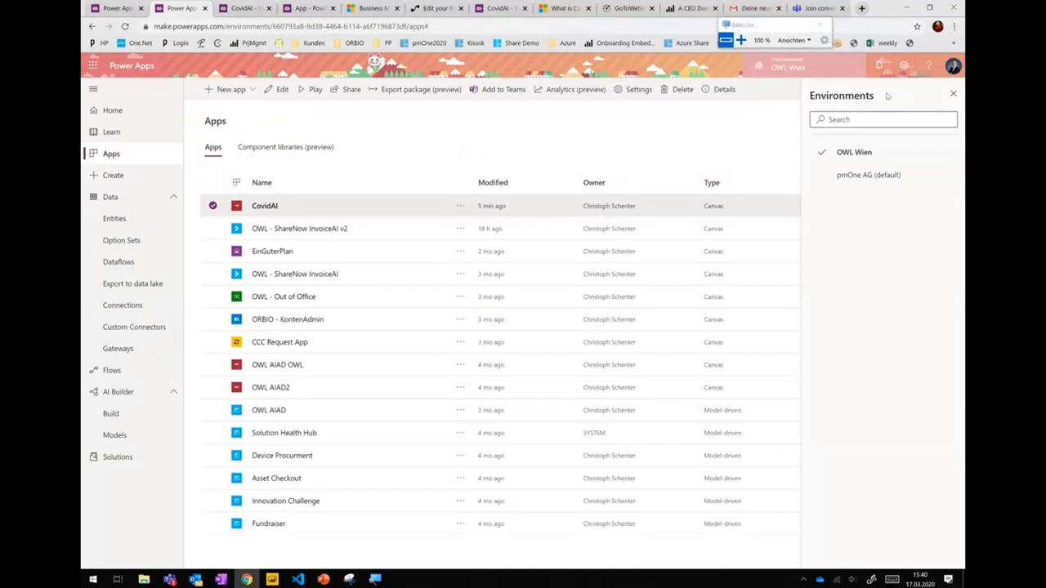
{"action": "left_click", "coordinate": [904, 65]}
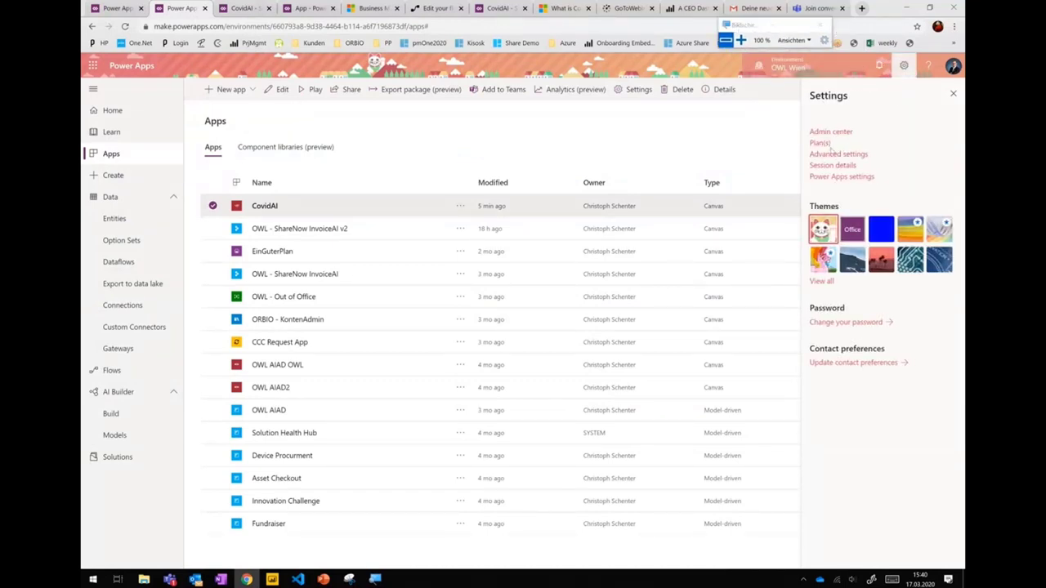
{"action": "left_click", "coordinate": [832, 153]}
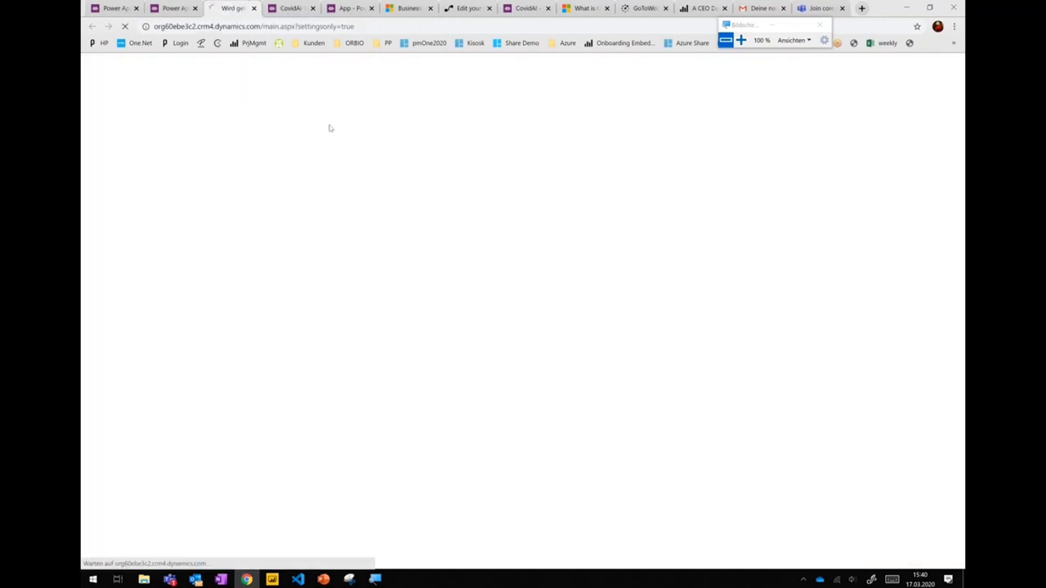
{"action": "left_click", "coordinate": [260, 25]}
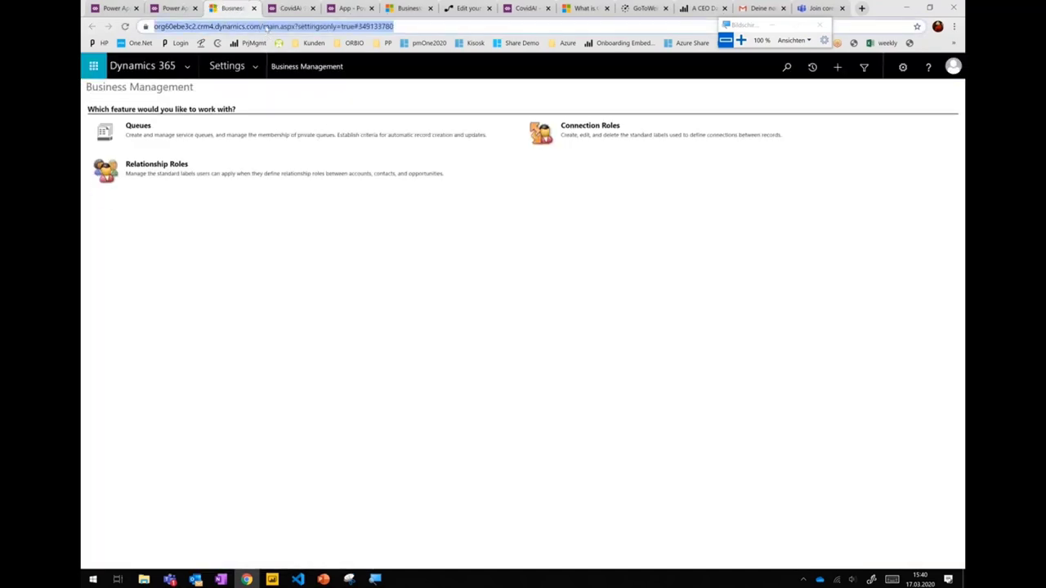
{"action": "left_click_drag", "start_coordinate": [285, 26], "coordinate": [116, 23]}
{"action": "key", "text": "ctrl+c"}
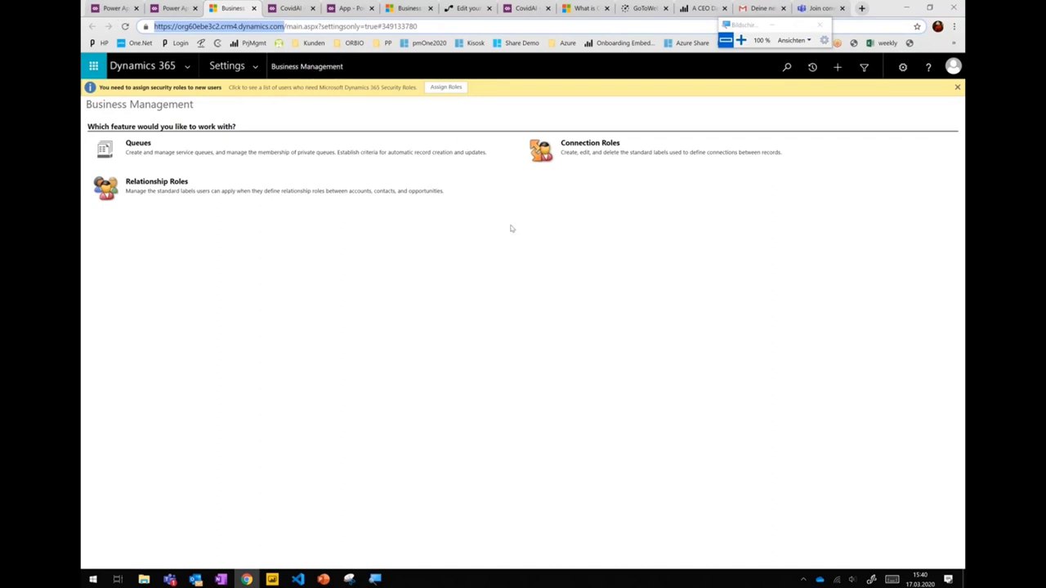
{"action": "key", "text": "alt+Tab"}
{"action": "left_click", "coordinate": [486, 253]}
{"action": "key", "text": "ctrl+v"}
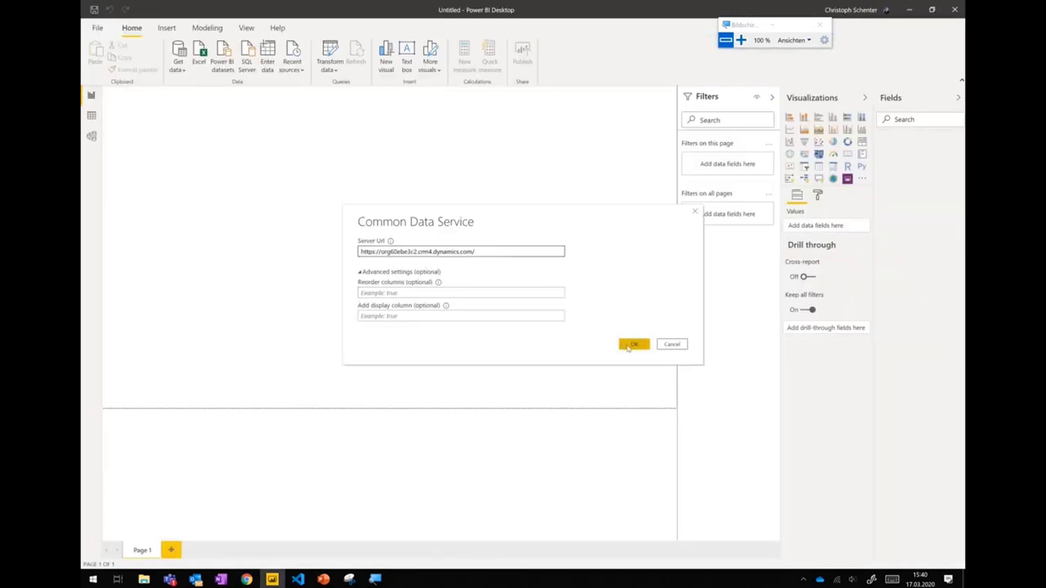
{"action": "left_click", "coordinate": [633, 345]}
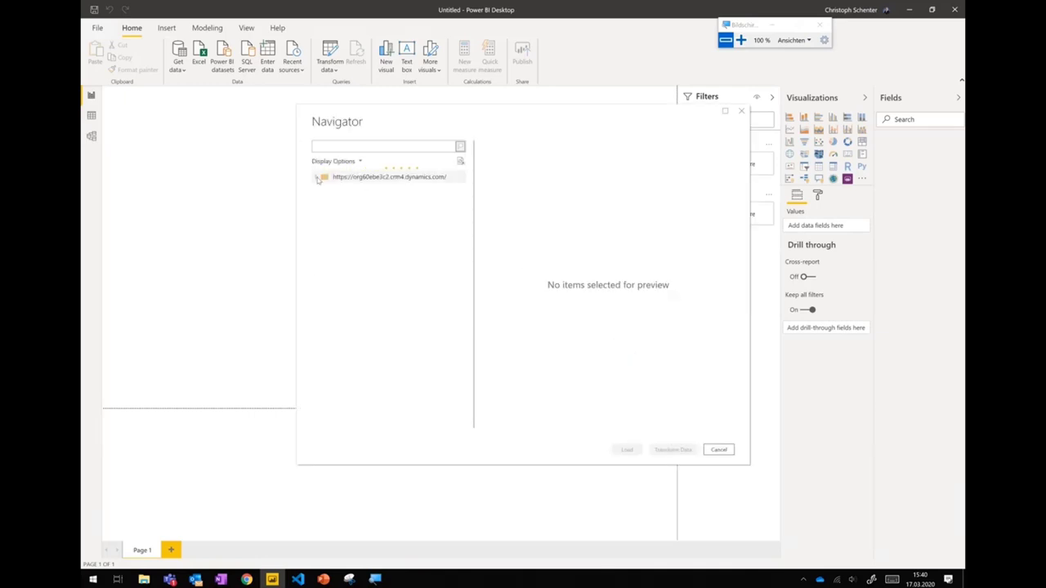
- Expand the server's Entities folder in the Navigator and select the creab_CovidAI table for import
{"action": "left_click", "coordinate": [316, 176]}
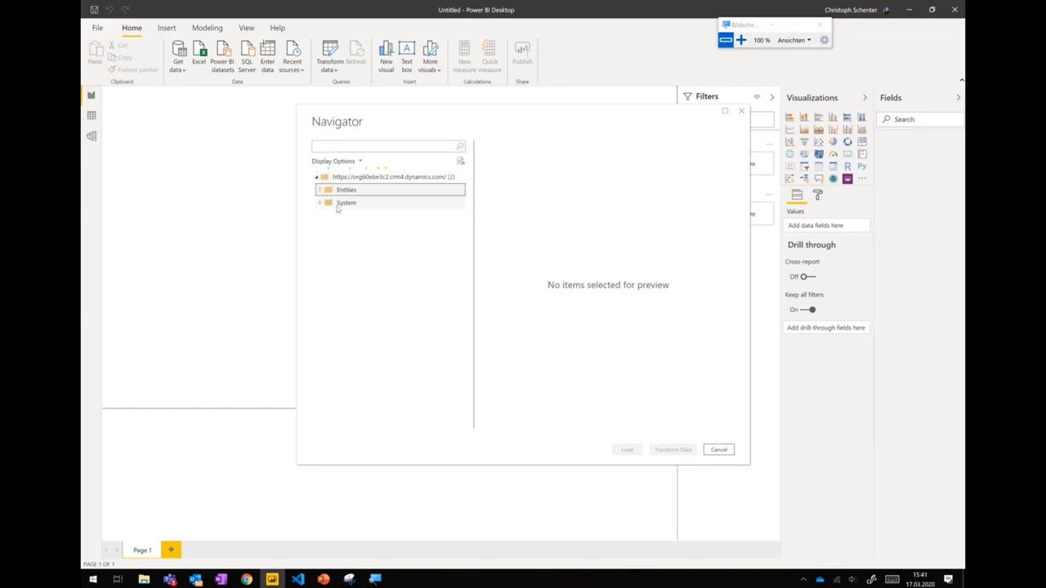
{"action": "left_click", "coordinate": [321, 191]}
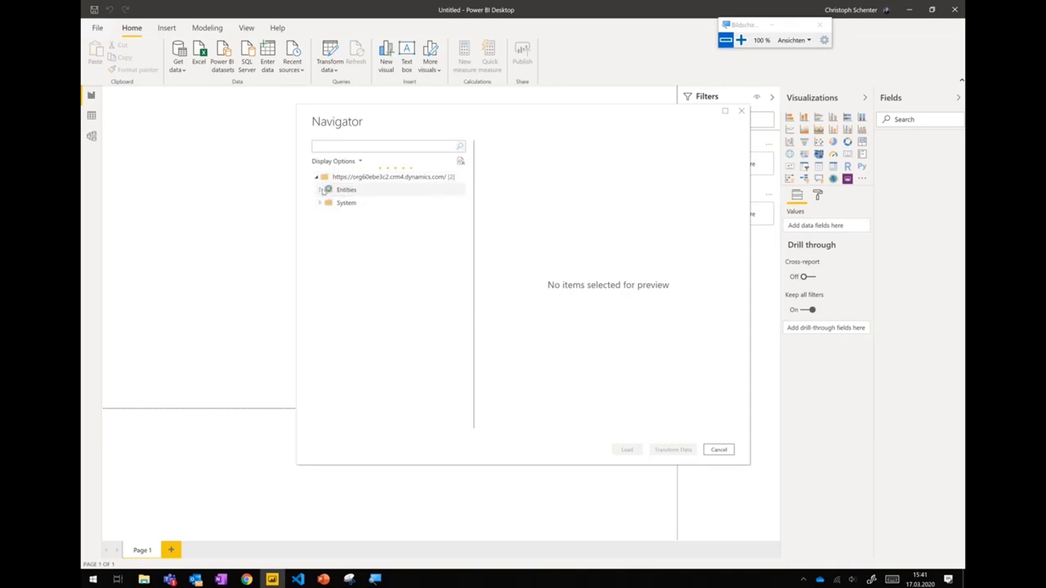
{"action": "scroll", "coordinate": [378, 316], "scroll_direction": "down", "scroll_amount": 3}
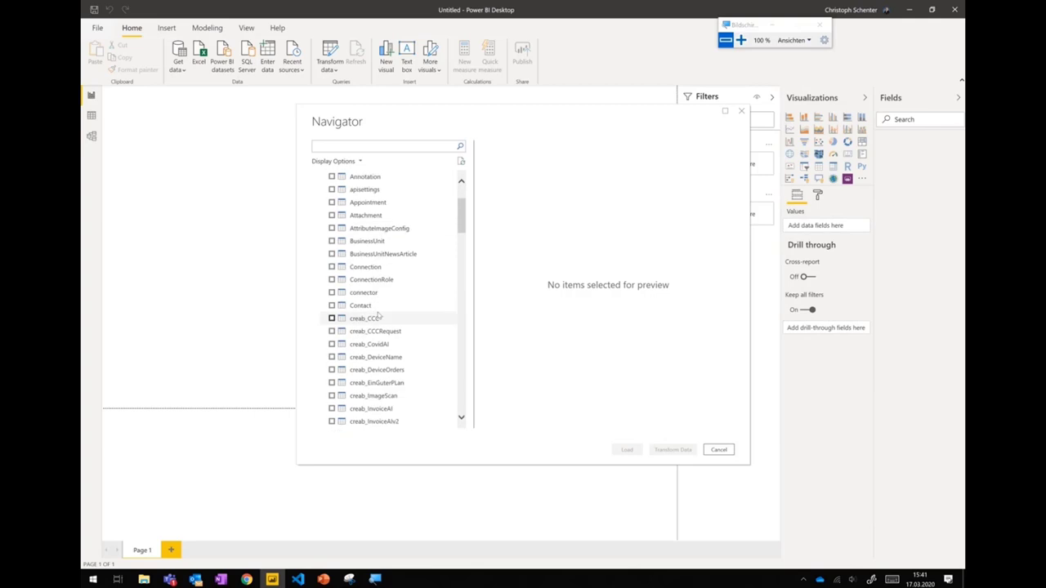
{"action": "scroll", "coordinate": [384, 315], "scroll_direction": "down", "scroll_amount": 1}
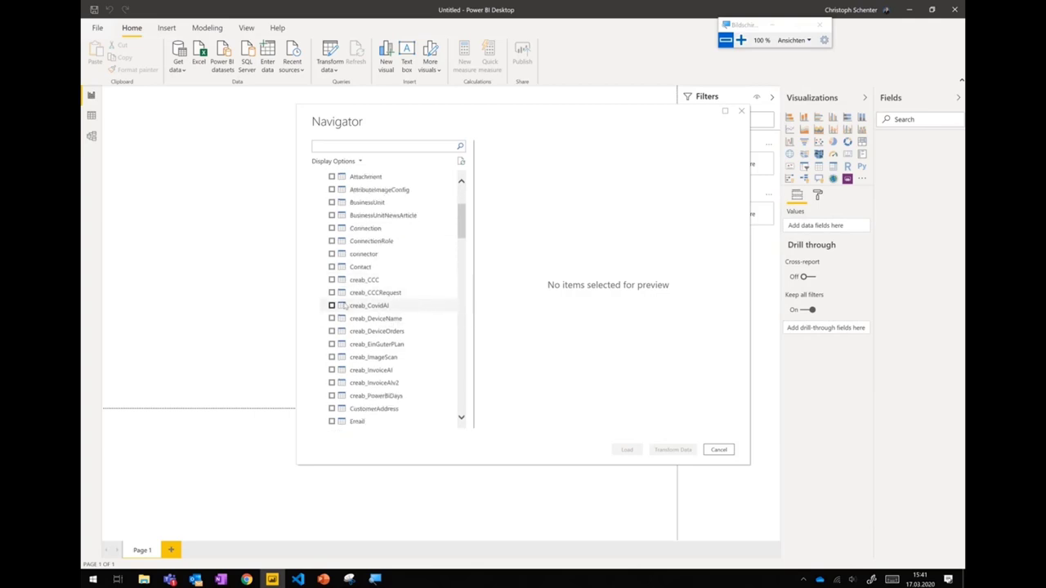
{"action": "left_click", "coordinate": [343, 306]}
{"action": "scroll", "coordinate": [384, 294], "scroll_direction": "down", "scroll_amount": 2}
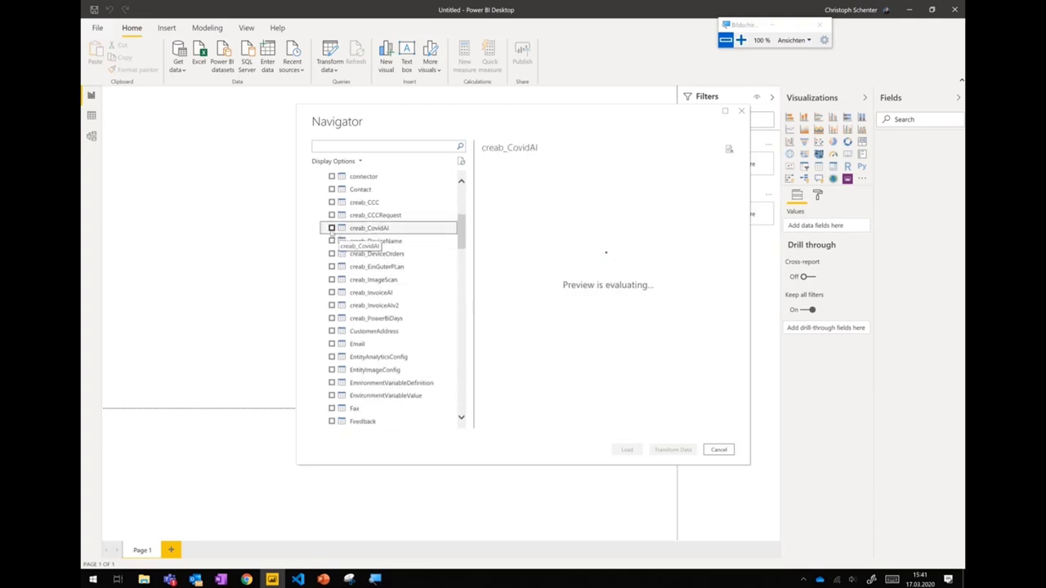
{"action": "left_click", "coordinate": [332, 229]}
- Look through the remaining entities and the creab_CovidAI preview, and open the table for transformation in Power Query Editor
{"action": "scroll", "coordinate": [407, 345], "scroll_direction": "down", "scroll_amount": 15}
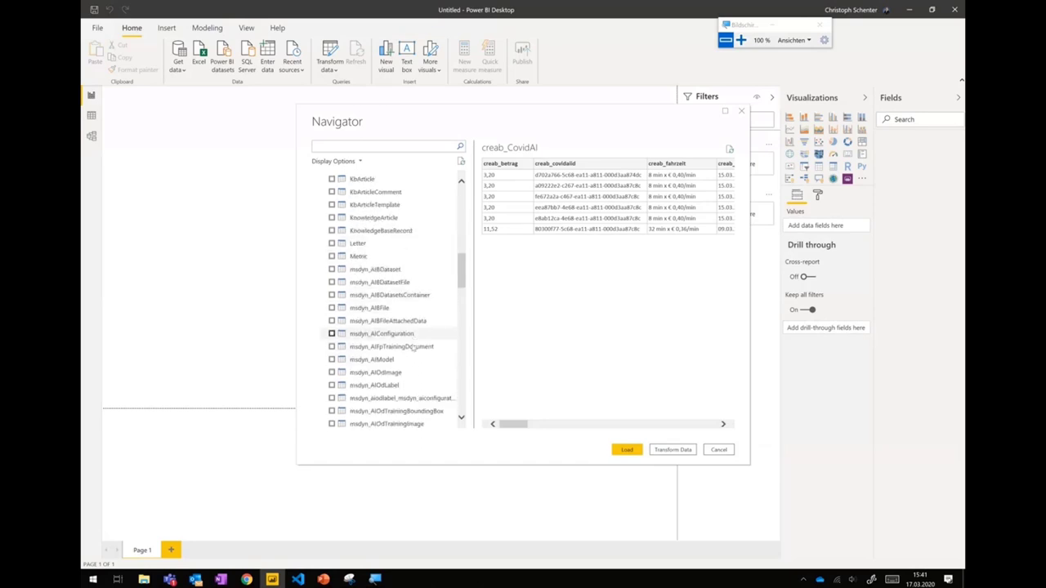
{"action": "scroll", "coordinate": [407, 346], "scroll_direction": "up", "scroll_amount": 5}
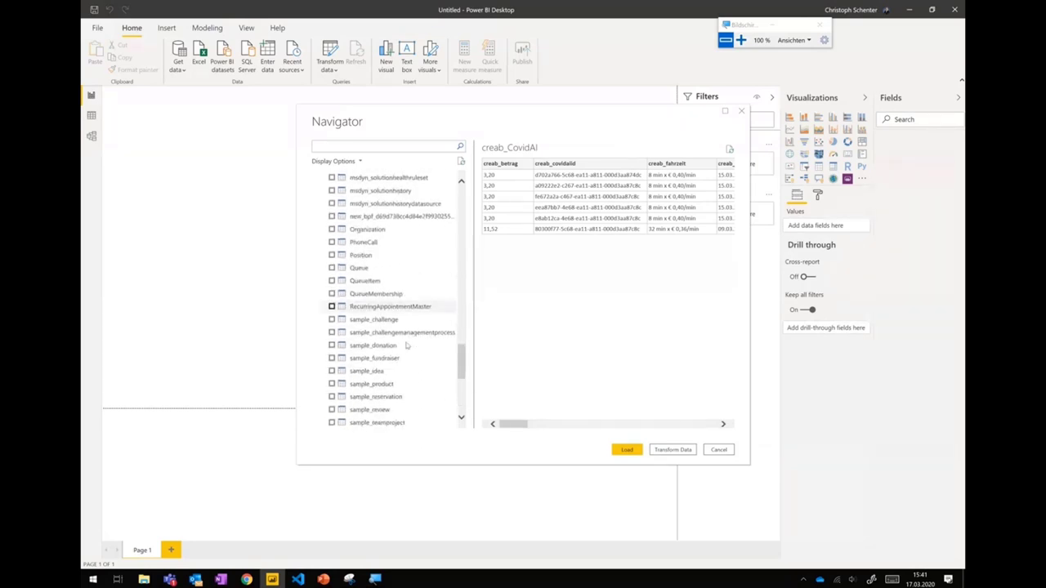
{"action": "scroll", "coordinate": [431, 266], "scroll_direction": "down", "scroll_amount": 1}
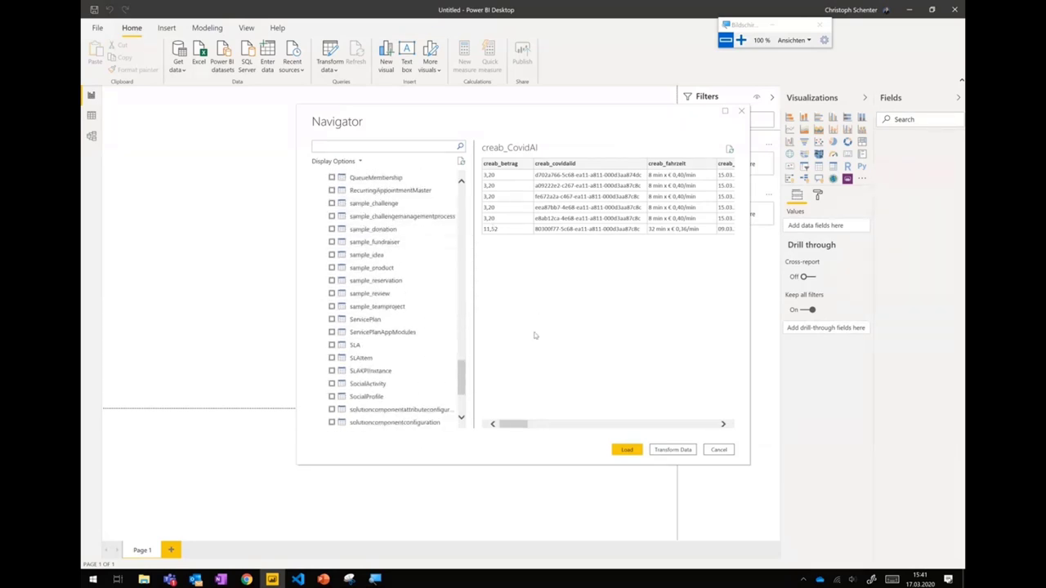
{"action": "left_click_drag", "start_coordinate": [513, 424], "coordinate": [564, 431]}
{"action": "left_click", "coordinate": [666, 449]}
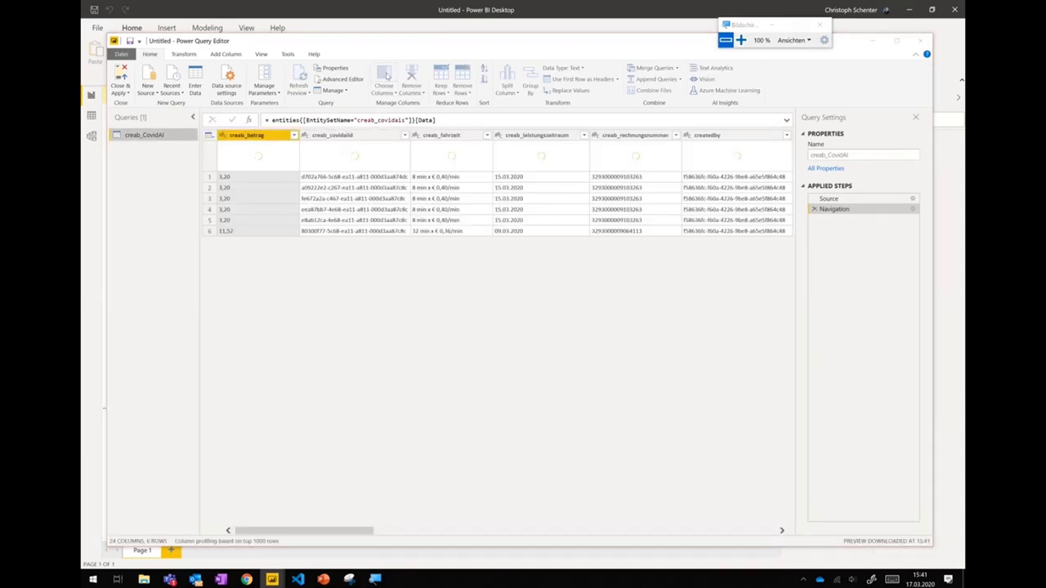
- Keep only the columns creab_betrag, creab_fahrzeit, creab_leistungszeitraum and creab_rechnungsnummer in the creab_CovidAI query
{"action": "left_click", "coordinate": [385, 86]}
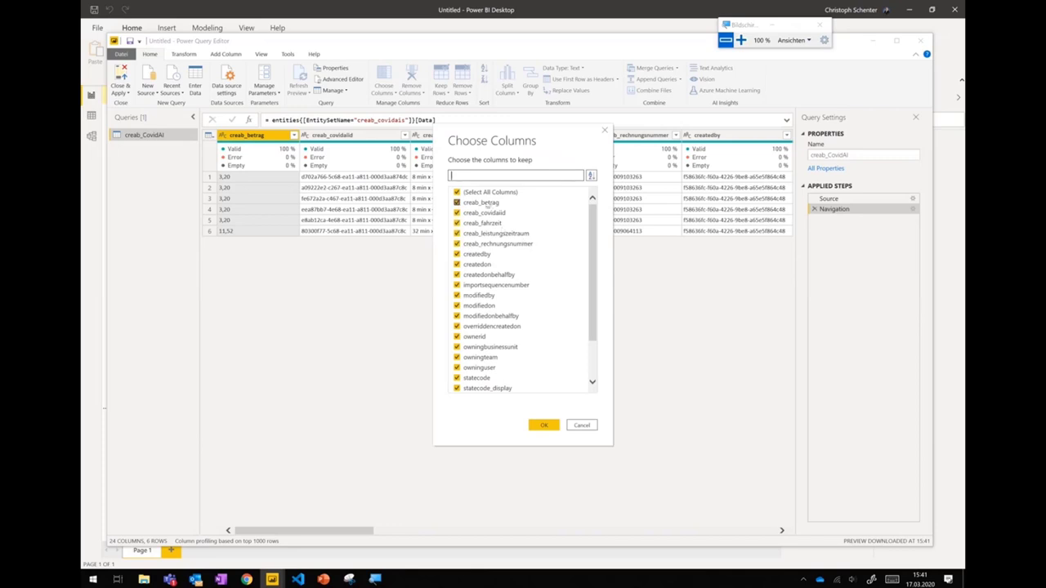
{"action": "left_click", "coordinate": [457, 192]}
{"action": "left_click", "coordinate": [456, 202]}
{"action": "left_click", "coordinate": [456, 213]}
{"action": "left_click", "coordinate": [490, 212]}
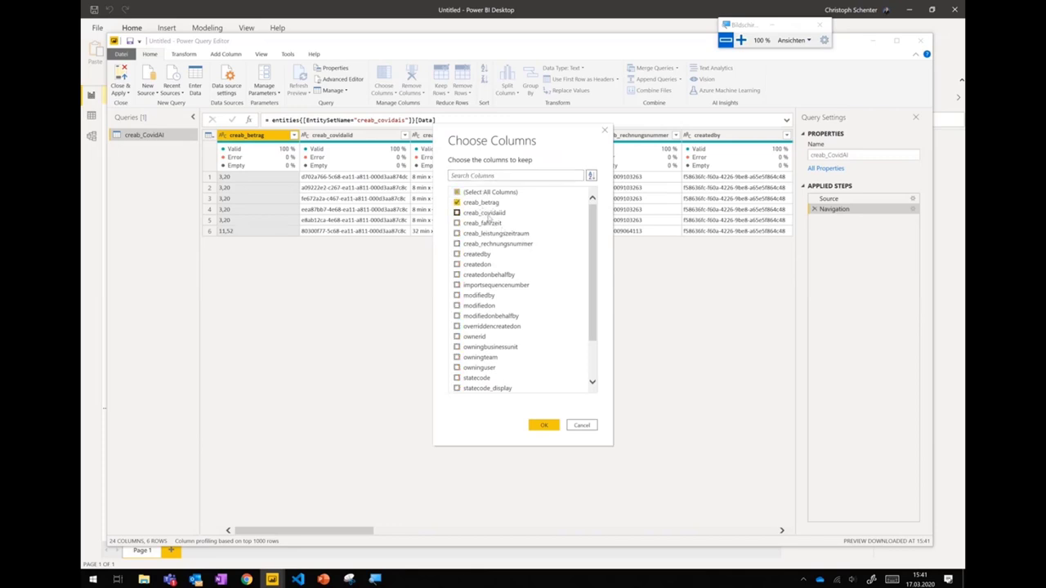
{"action": "left_click", "coordinate": [486, 223]}
{"action": "left_click", "coordinate": [486, 233]}
{"action": "left_click", "coordinate": [493, 244]}
{"action": "left_click", "coordinate": [543, 425]}
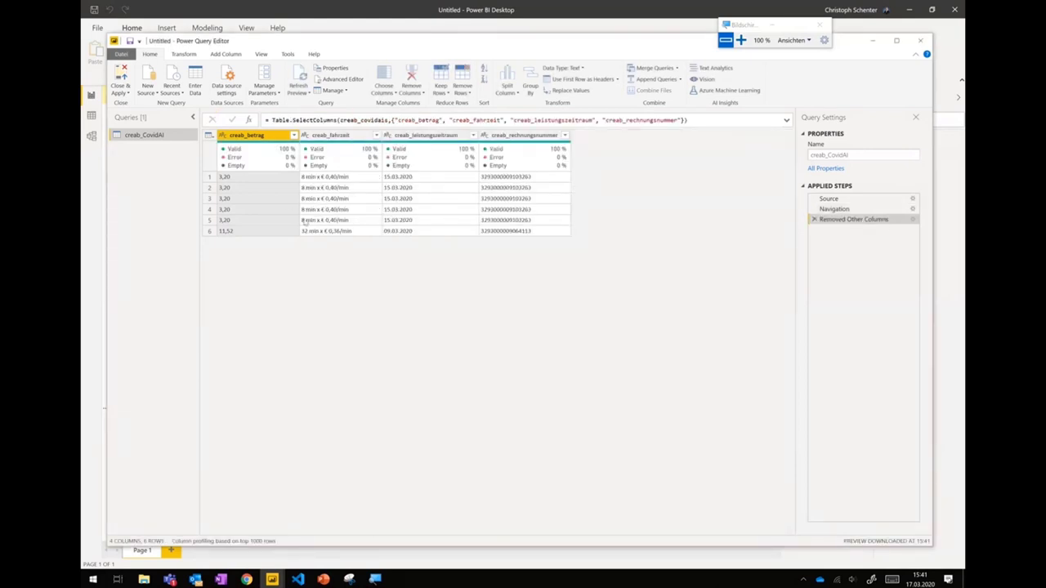
- Set the data type of creab_betrag to Decimal Number and of creab_leistungszeitraum to Date
{"action": "left_click", "coordinate": [225, 136]}
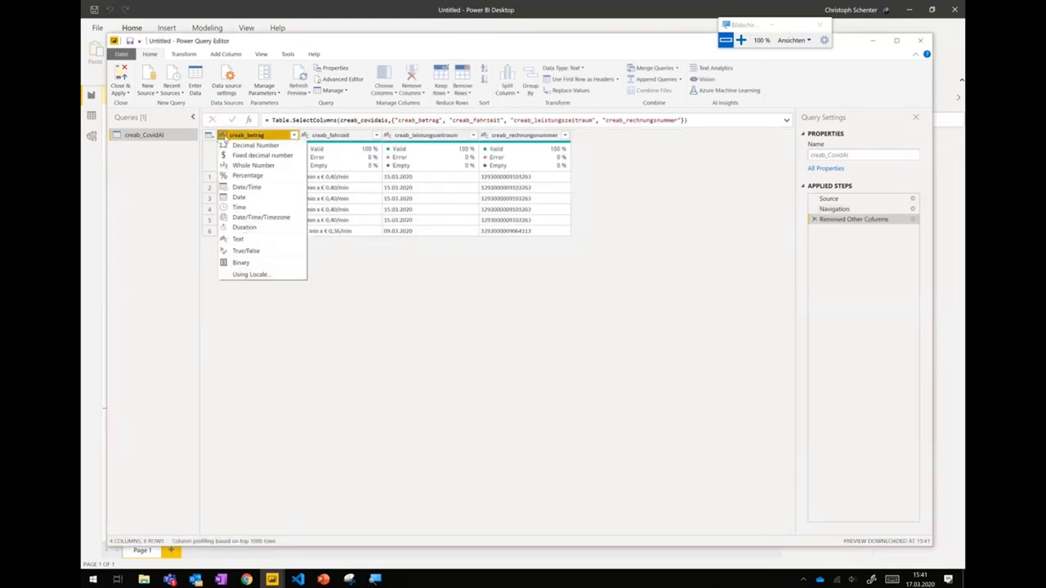
{"action": "left_click", "coordinate": [253, 145]}
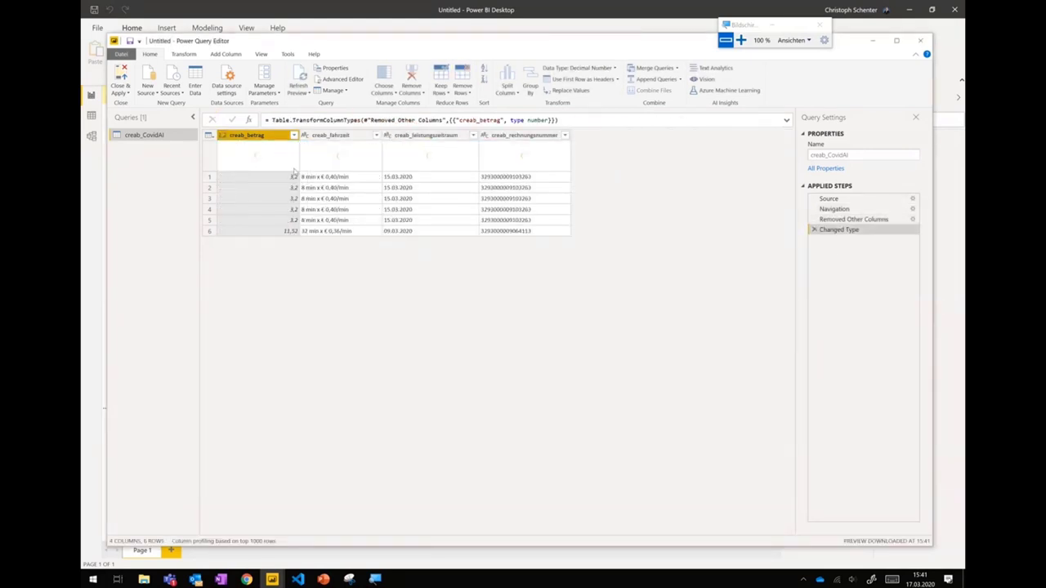
{"action": "left_click", "coordinate": [419, 138]}
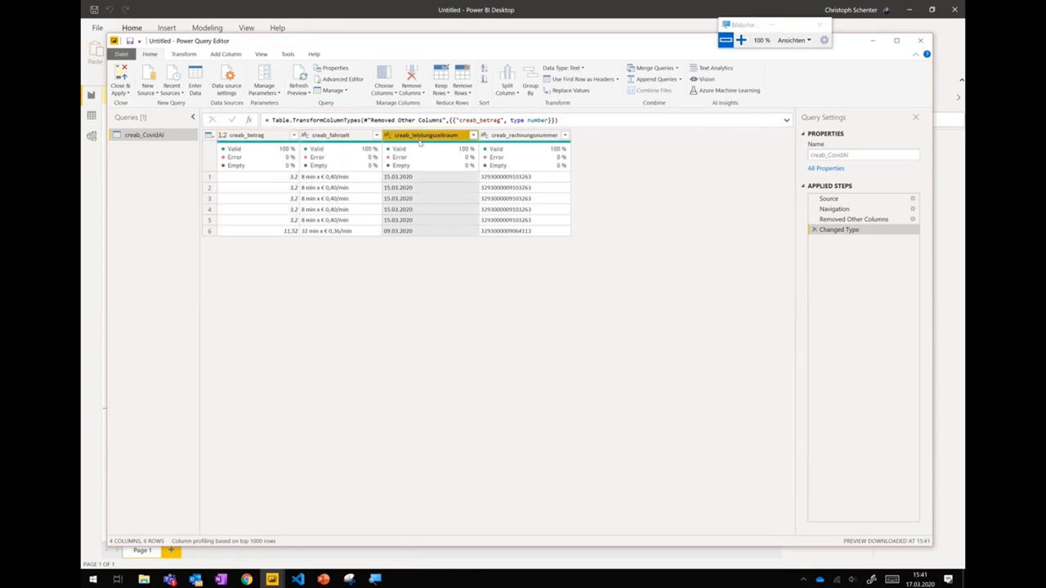
{"action": "left_click", "coordinate": [387, 136]}
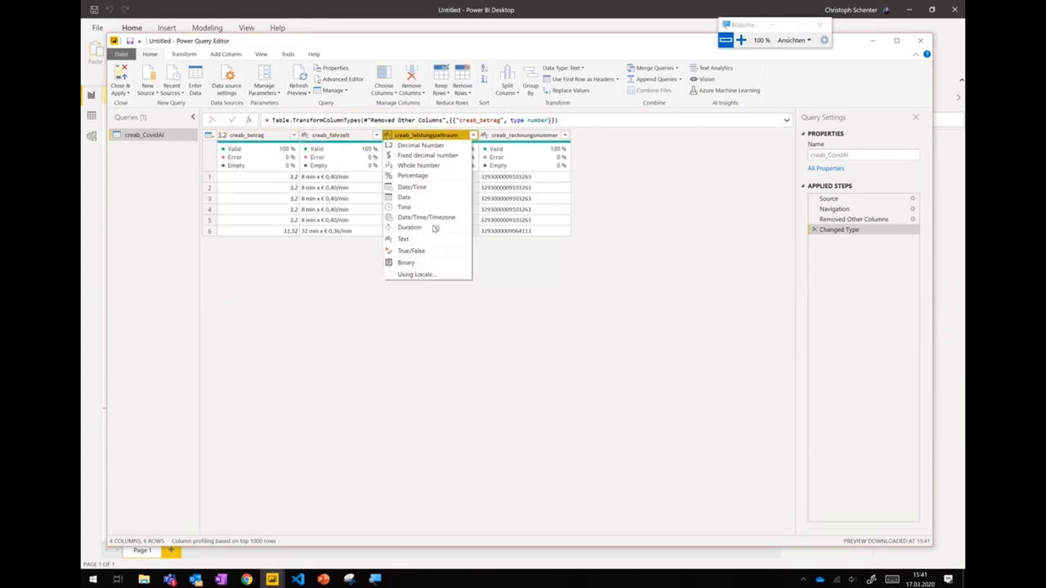
{"action": "left_click", "coordinate": [419, 202]}
- Set creab_rechnungsnummer's data type to Whole Number, replacing its current conversion, and close and apply the query
{"action": "left_click", "coordinate": [486, 135]}
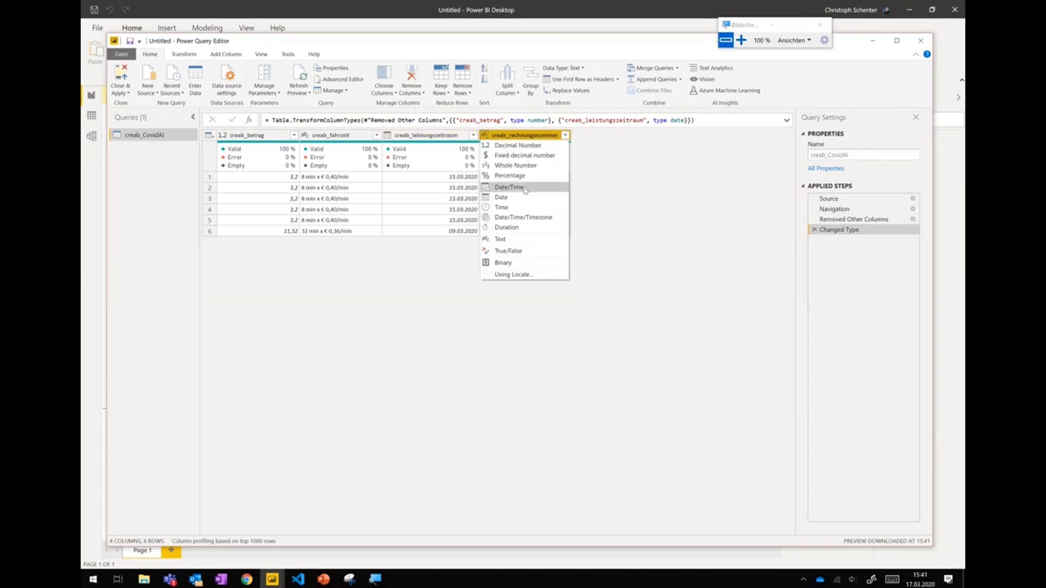
{"action": "left_click", "coordinate": [558, 224]}
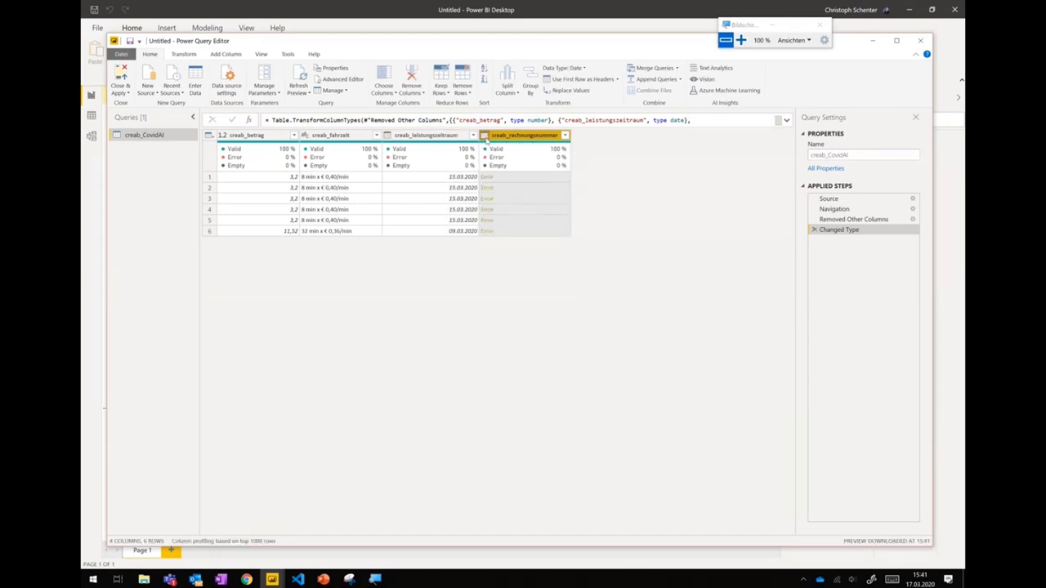
{"action": "left_click", "coordinate": [485, 135]}
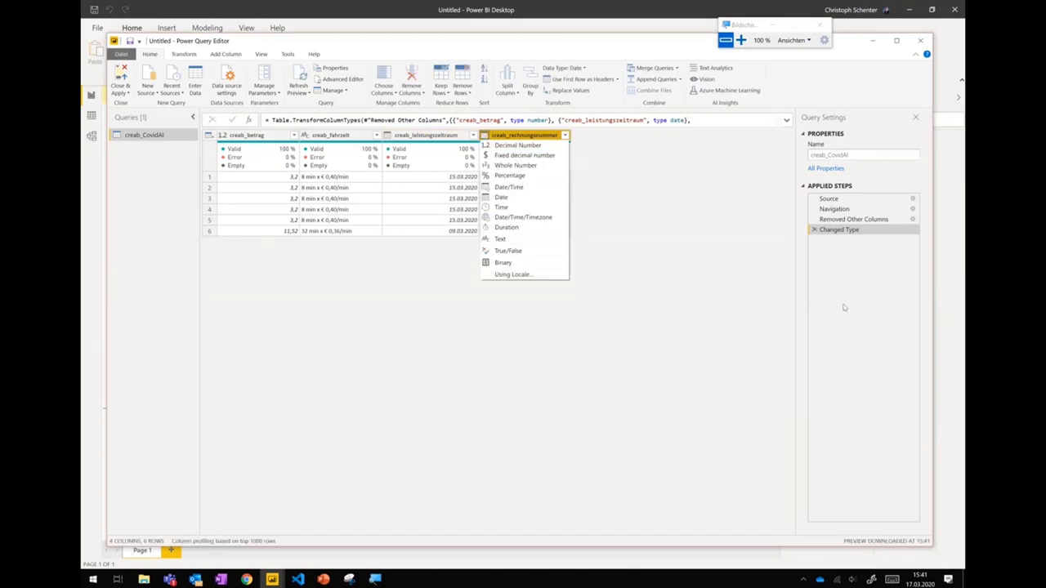
{"action": "left_click", "coordinate": [521, 165]}
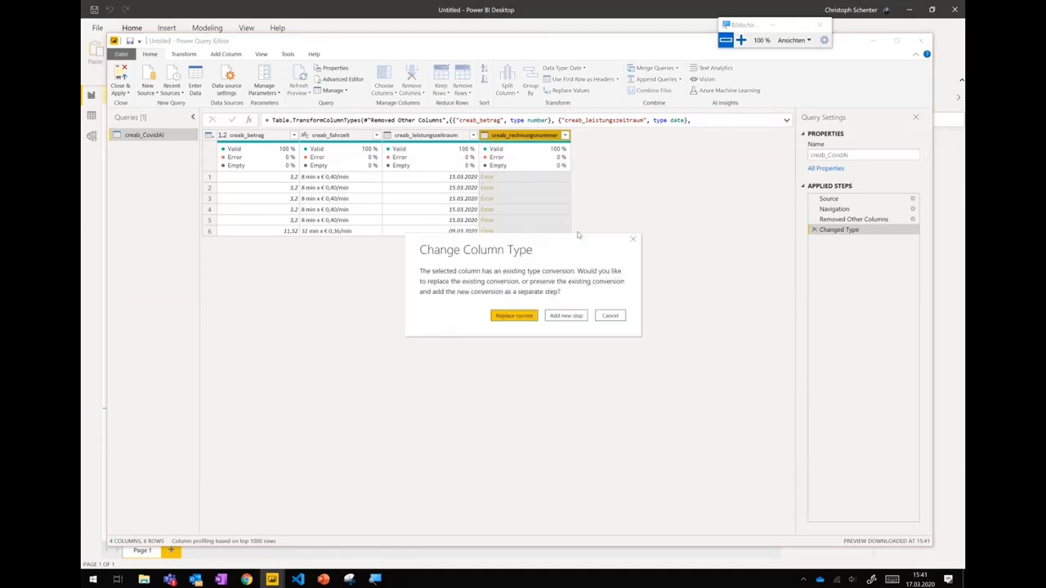
{"action": "left_click", "coordinate": [514, 316]}
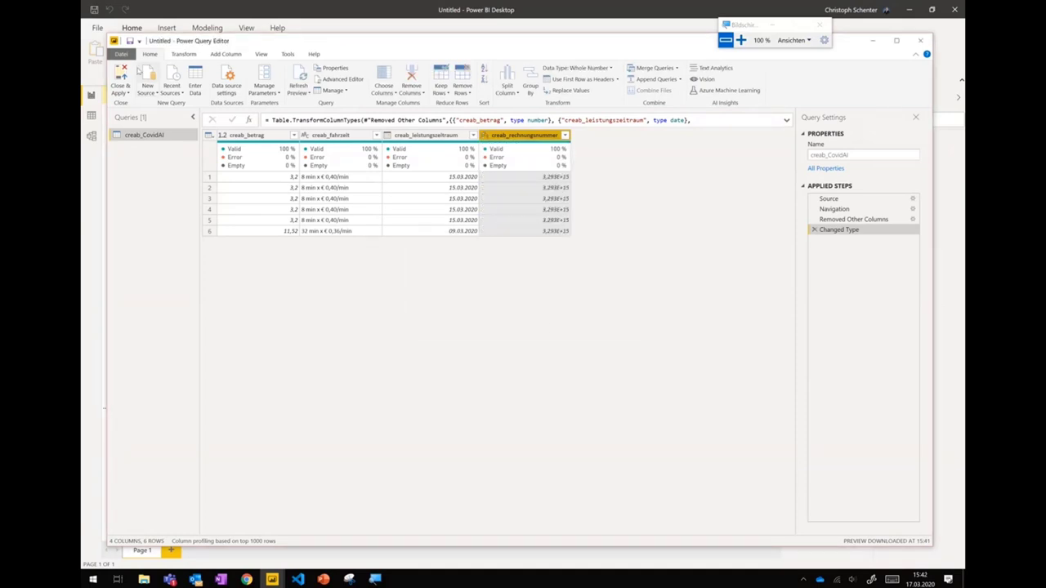
{"action": "left_click", "coordinate": [121, 76]}
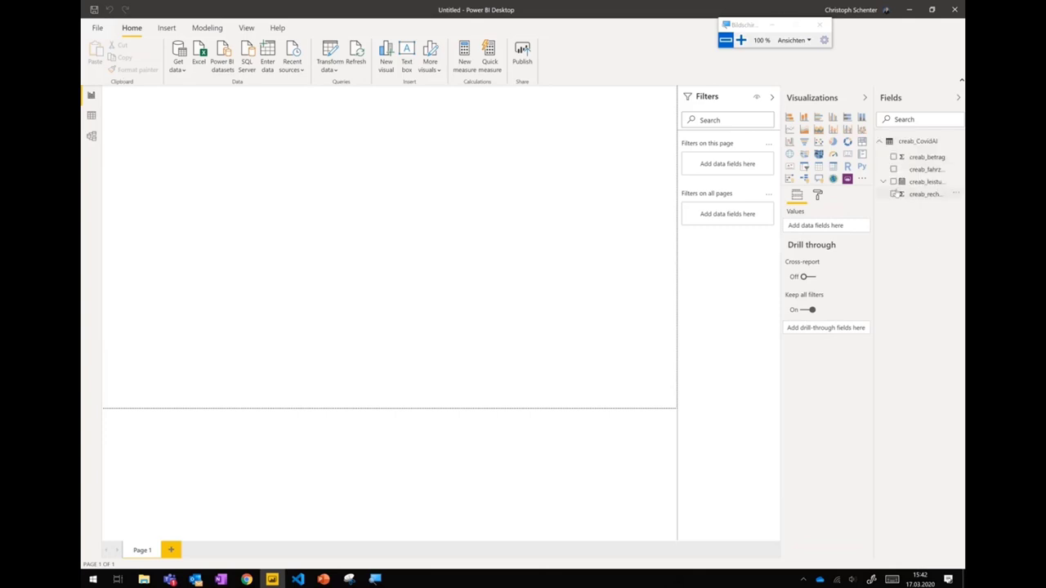
- Create a clustered column chart of creab_rechnungsnummer by creab_leistungszeitraum, enlarge it and add creab_fahrzeit as legend
{"action": "left_click_drag", "start_coordinate": [905, 202], "coordinate": [332, 145]}
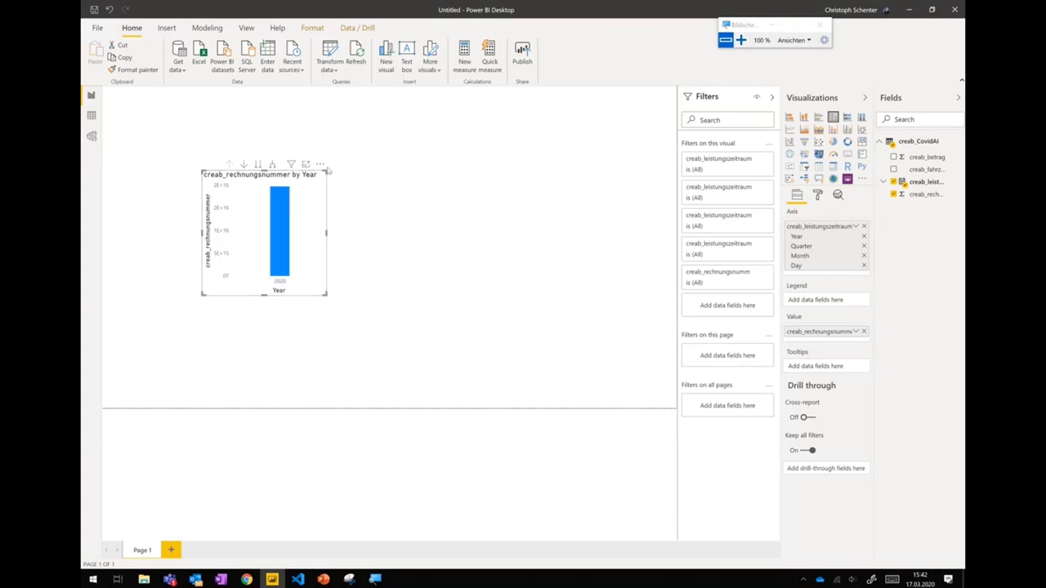
{"action": "left_click_drag", "start_coordinate": [325, 172], "coordinate": [445, 141]}
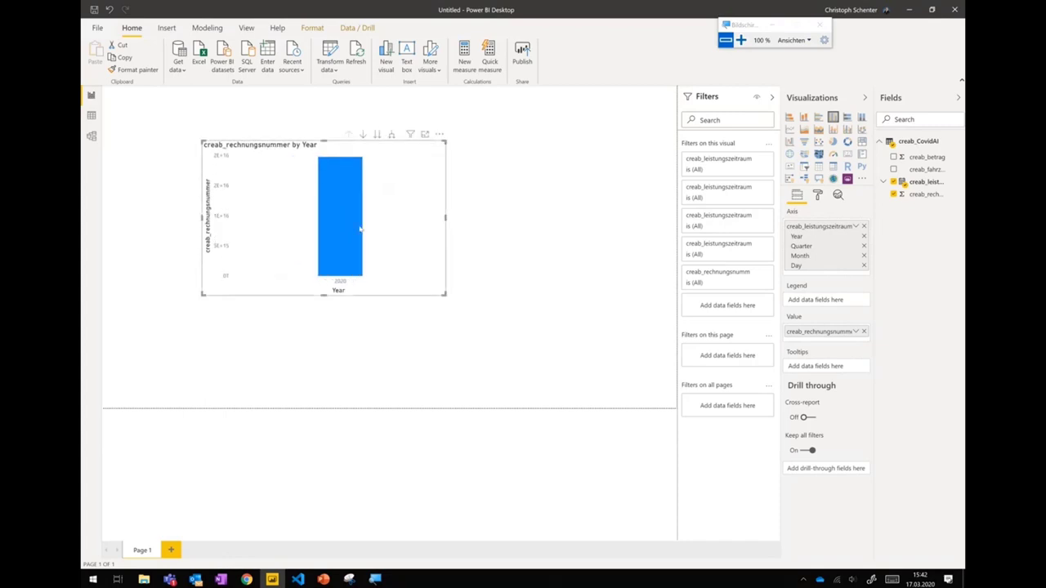
{"action": "left_click", "coordinate": [893, 170]}
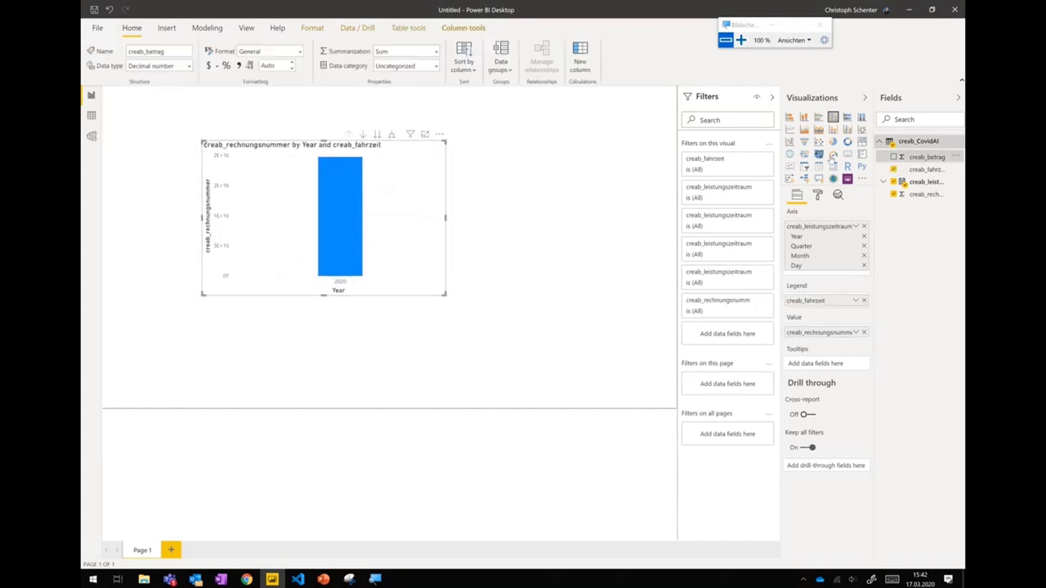
- Convert the chart to a matrix and remove creab_leistungszeitraum from its rows
{"action": "left_click", "coordinate": [833, 167]}
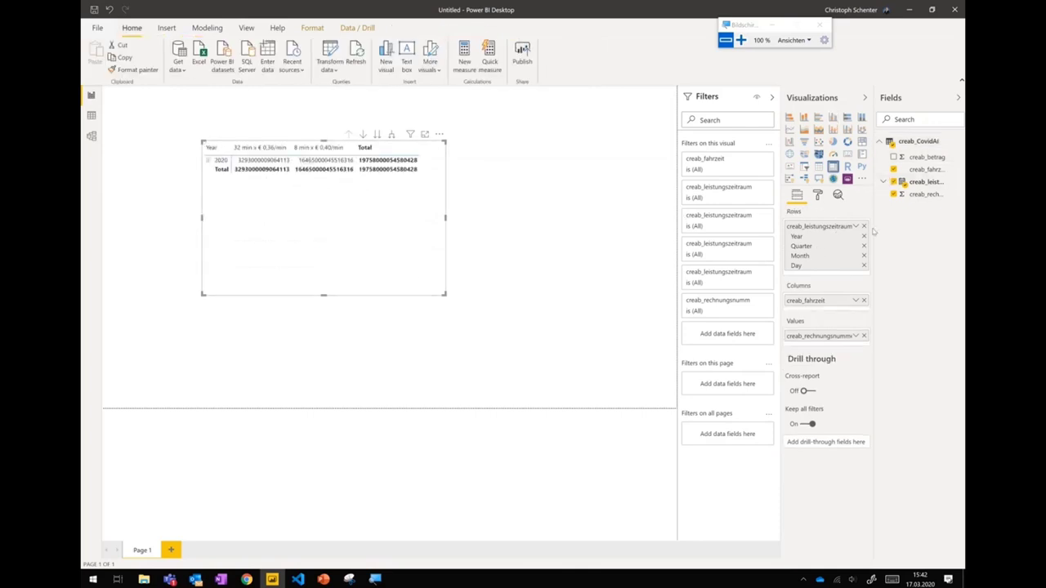
{"action": "right_click", "coordinate": [864, 230]}
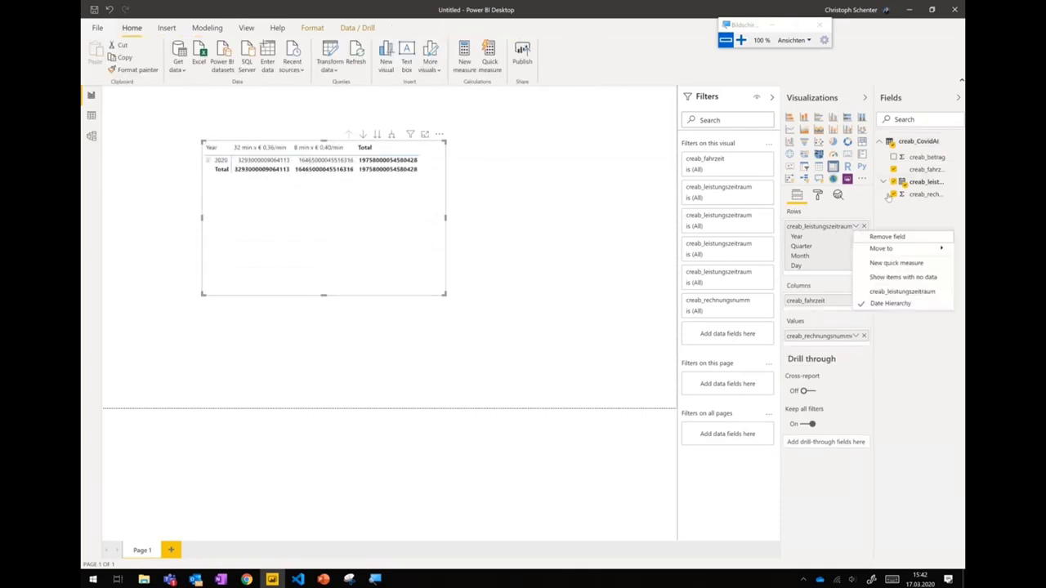
{"action": "key", "text": "Escape"}
{"action": "left_click", "coordinate": [863, 228]}
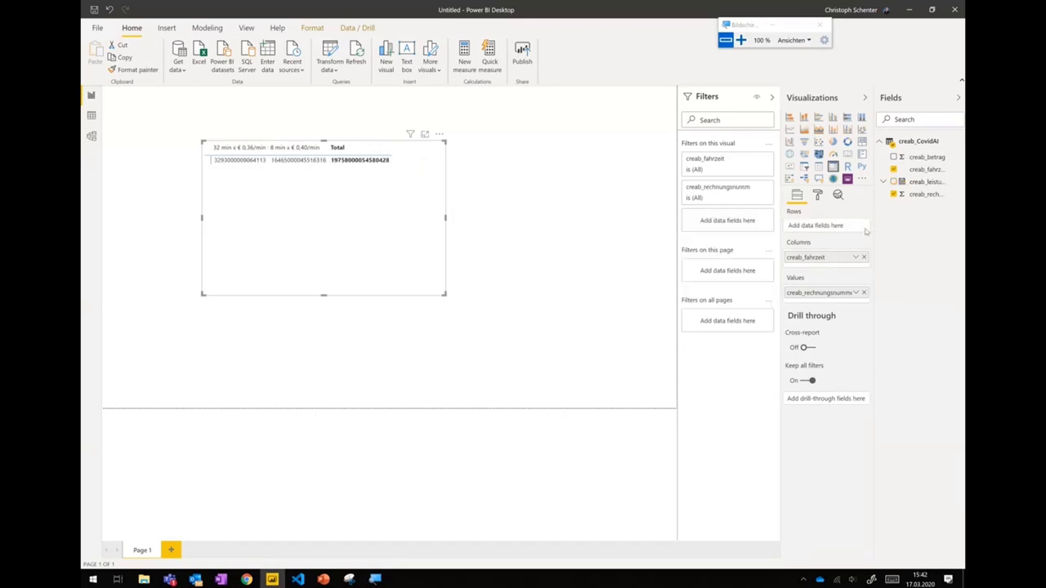
- Switch to the browser and show the app list in Power Apps
{"action": "mouse_move", "coordinate": [195, 579]}
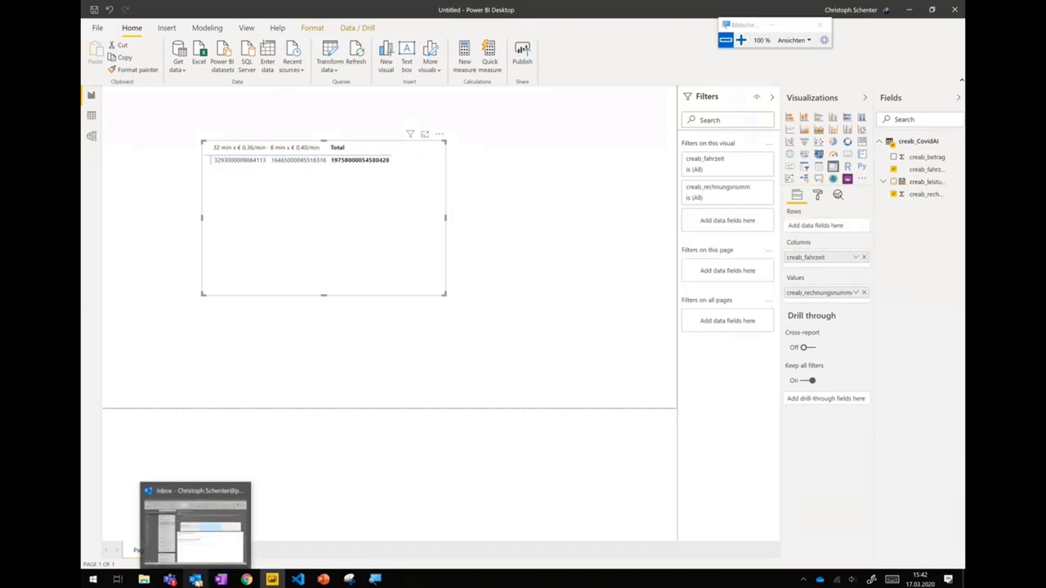
{"action": "left_click", "coordinate": [246, 579]}
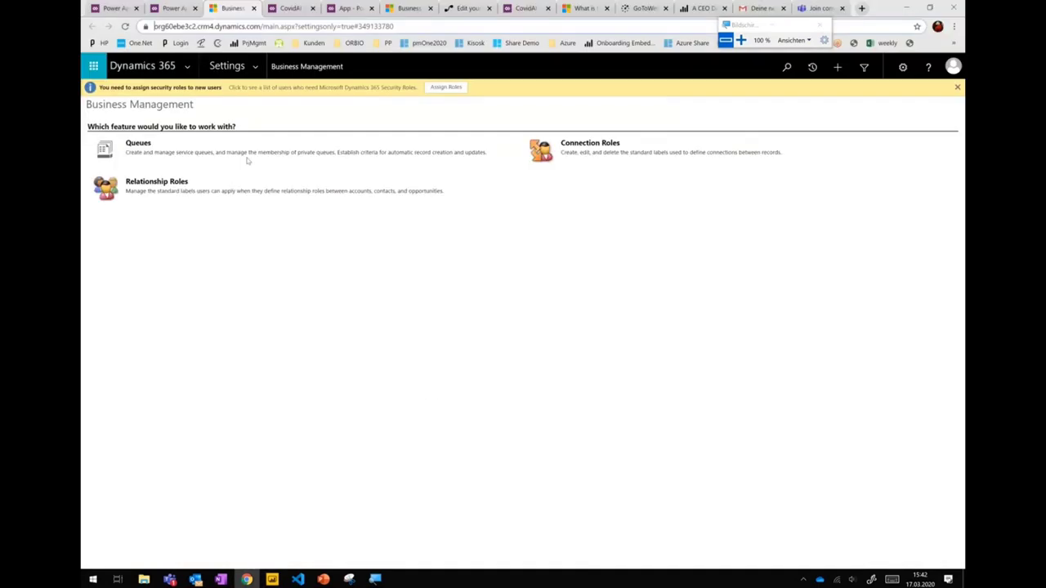
{"action": "left_click", "coordinate": [174, 8]}
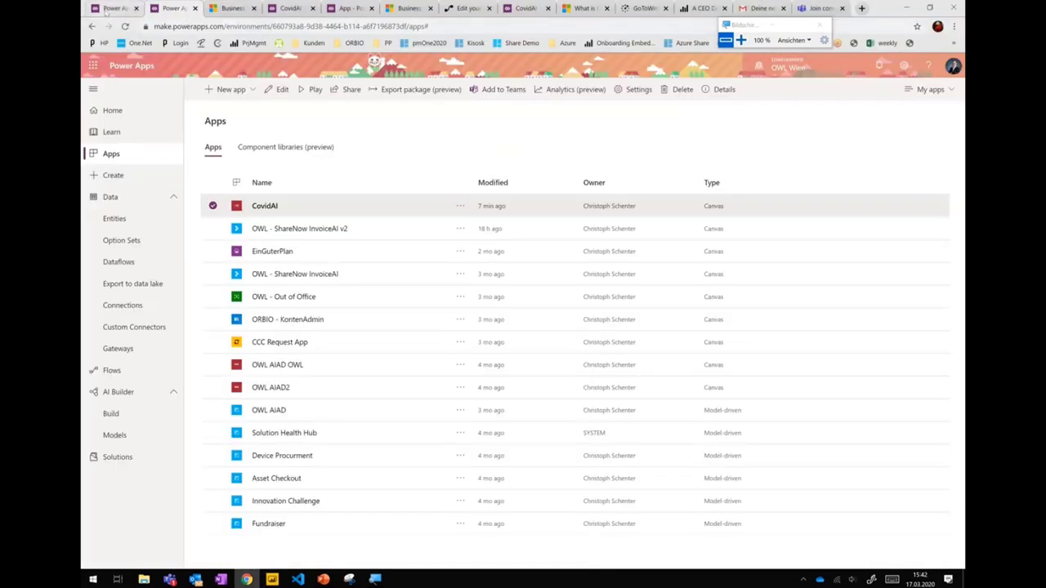
- Review the CovidAI entity's data, the unsaved app with the Rechnungsnummer form and the CovidAI canvas app, and return to the app list
{"action": "left_click", "coordinate": [114, 8]}
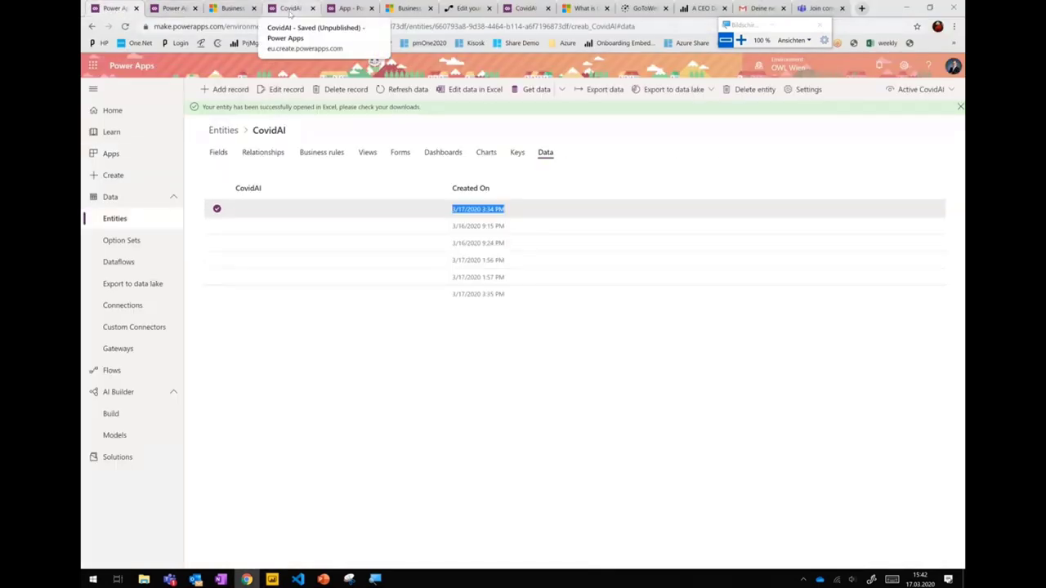
{"action": "left_click", "coordinate": [174, 8]}
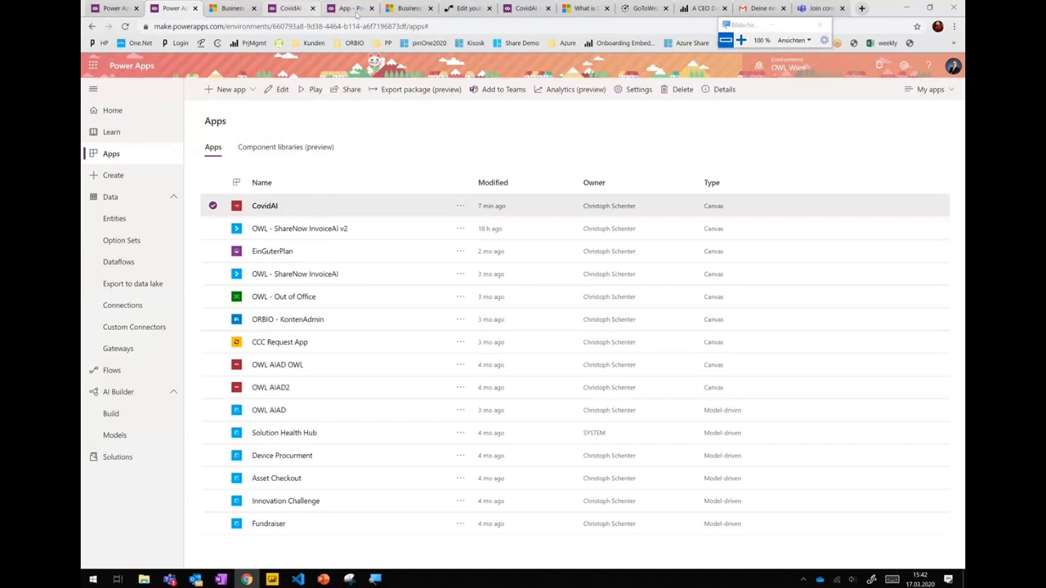
{"action": "left_click", "coordinate": [351, 9]}
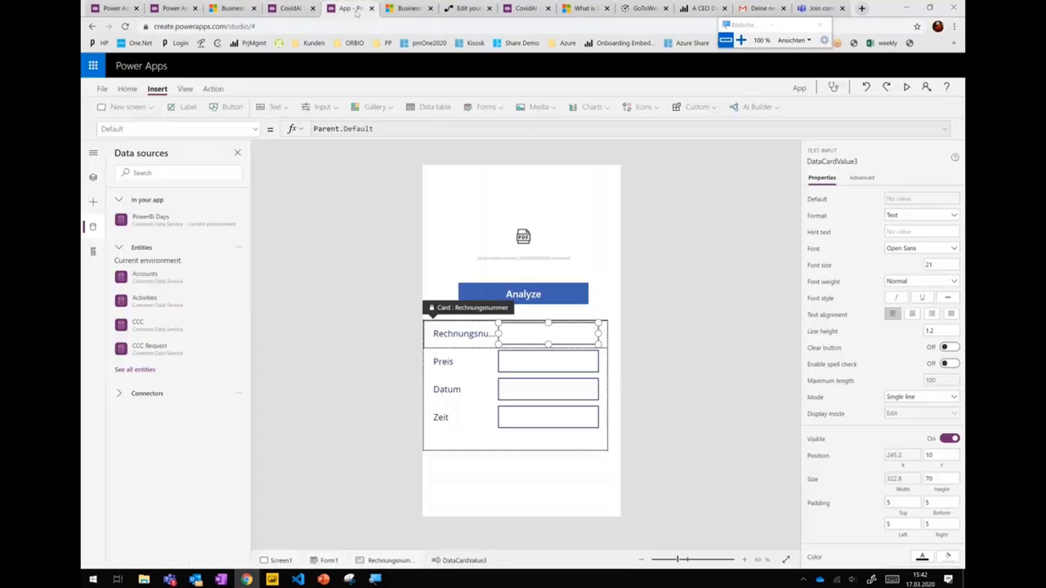
{"action": "left_click", "coordinate": [291, 9]}
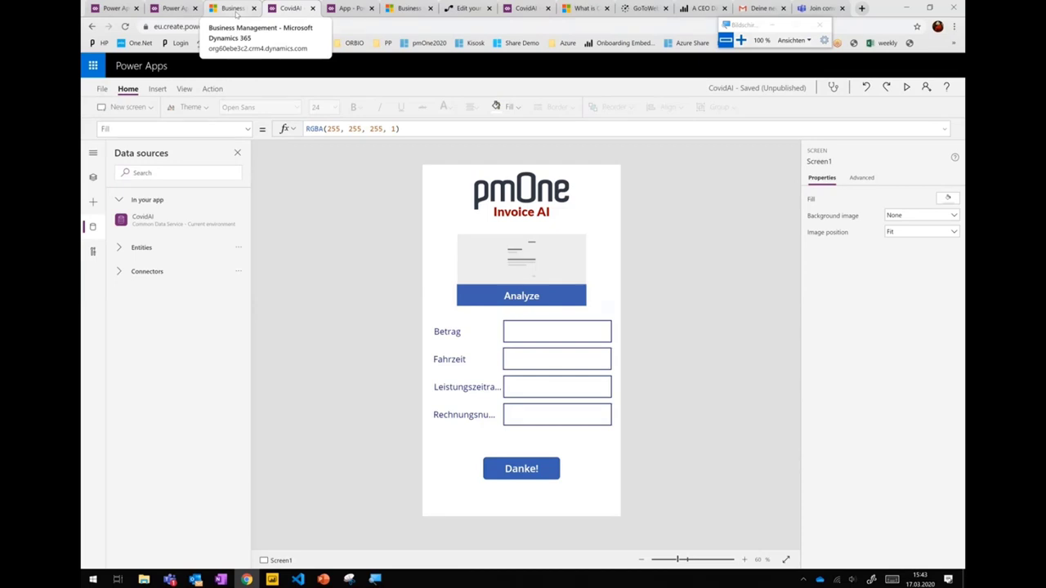
{"action": "left_click", "coordinate": [174, 8]}
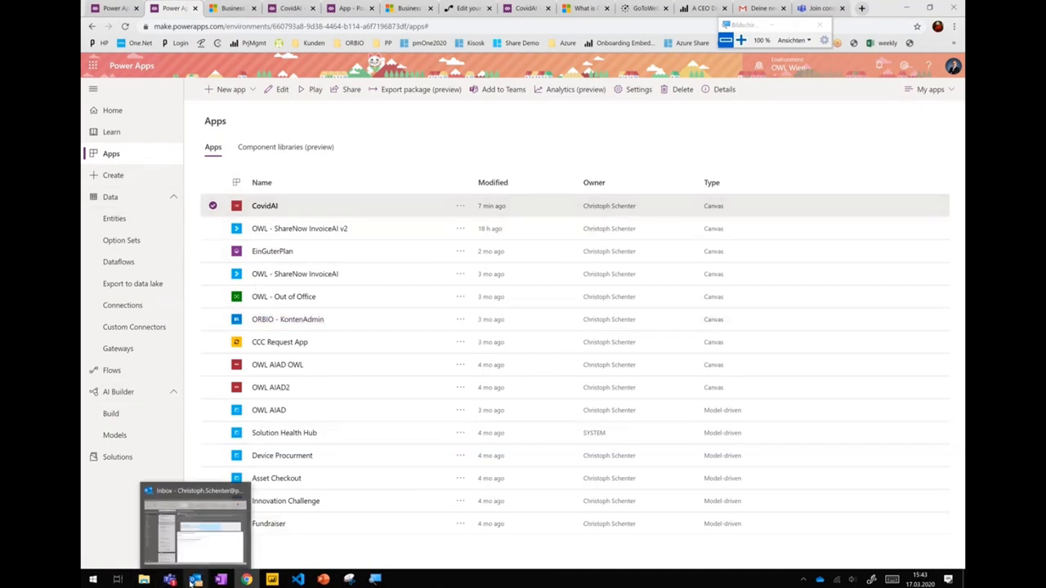
- Switch to Power BI Desktop and convert the matrix of creab_fahrzeit and creab_rechnungsnummer to a table
{"action": "mouse_move", "coordinate": [265, 581]}
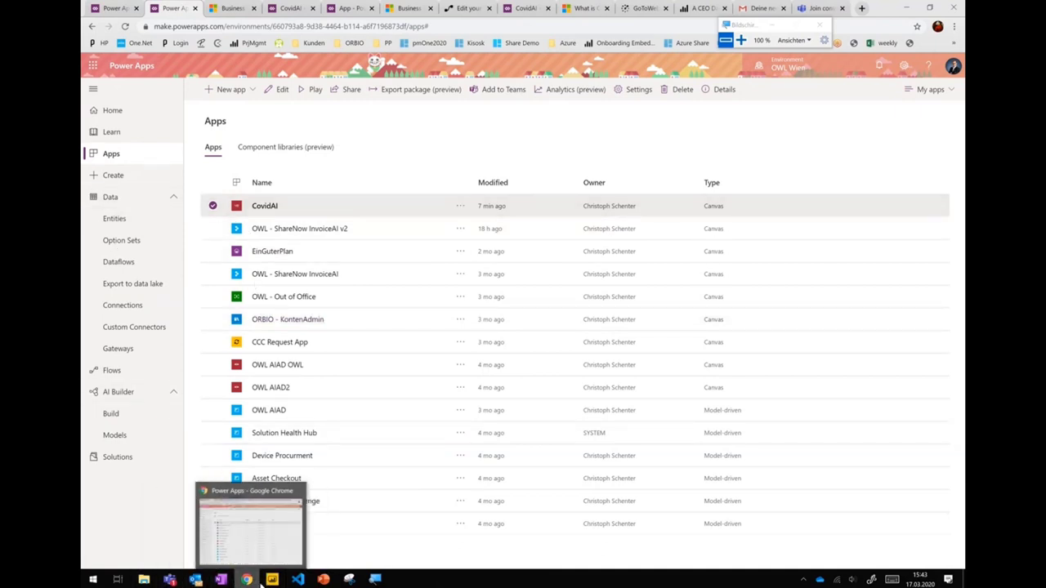
{"action": "left_click", "coordinate": [270, 580]}
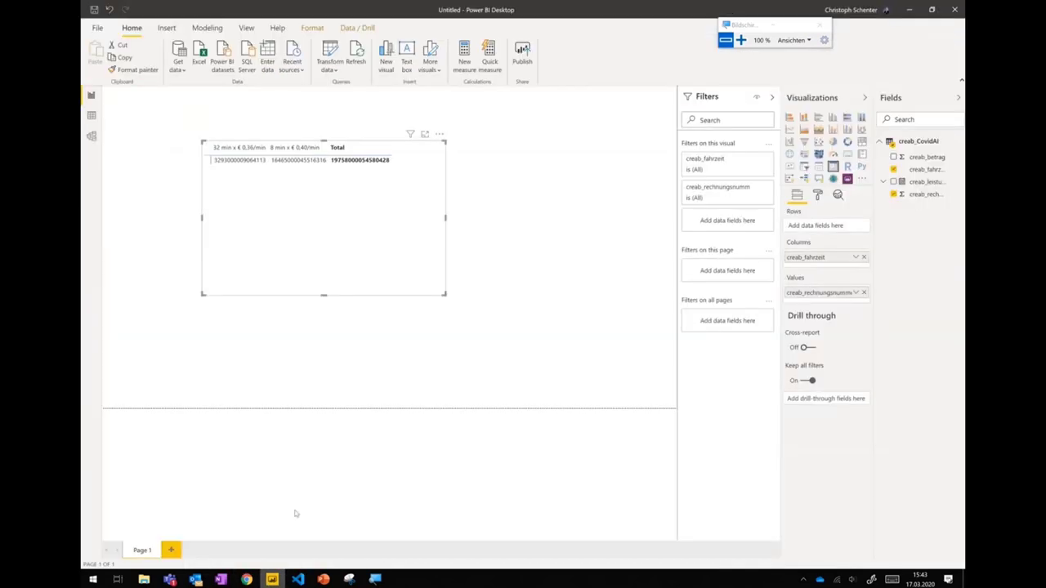
{"action": "left_click", "coordinate": [818, 167]}
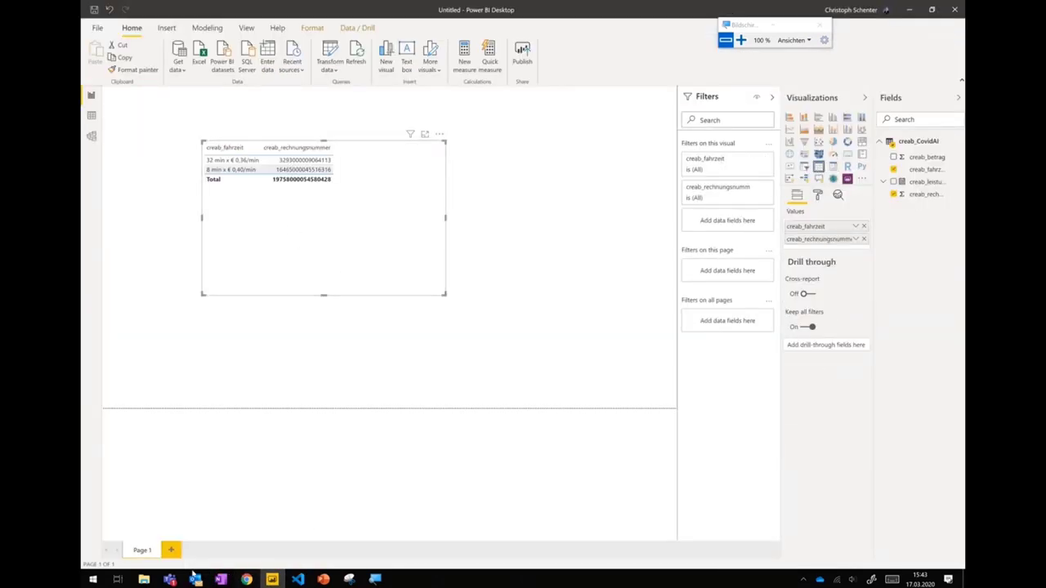
- Switch back to the browser and close the unsaved Power Apps Studio app with the Rechnungsnummer, Preis, Datum and Zeit form, confirming leaving the page
{"action": "left_click", "coordinate": [246, 580]}
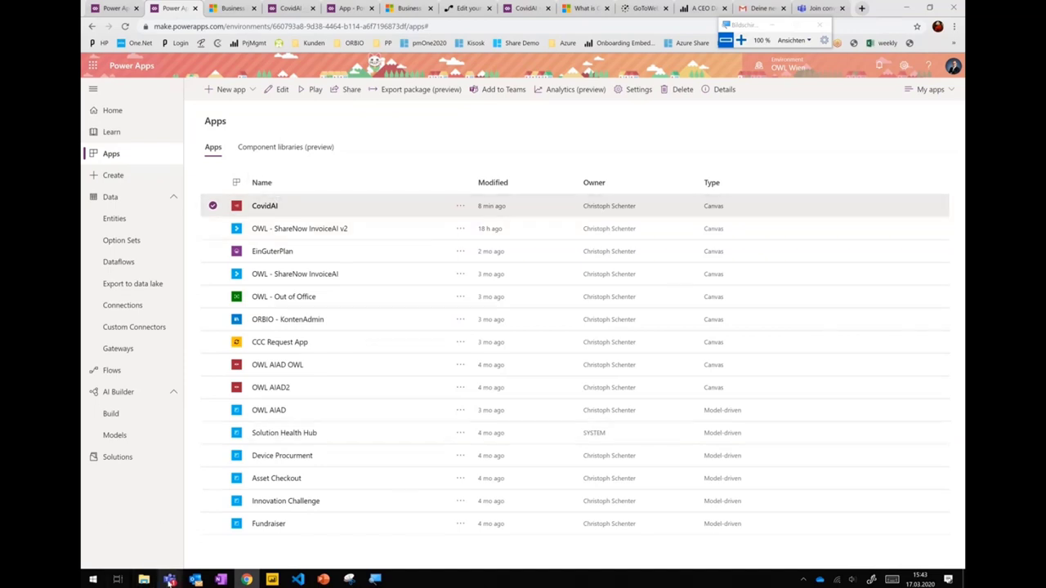
{"action": "mouse_move", "coordinate": [169, 579]}
{"action": "mouse_move", "coordinate": [255, 478]}
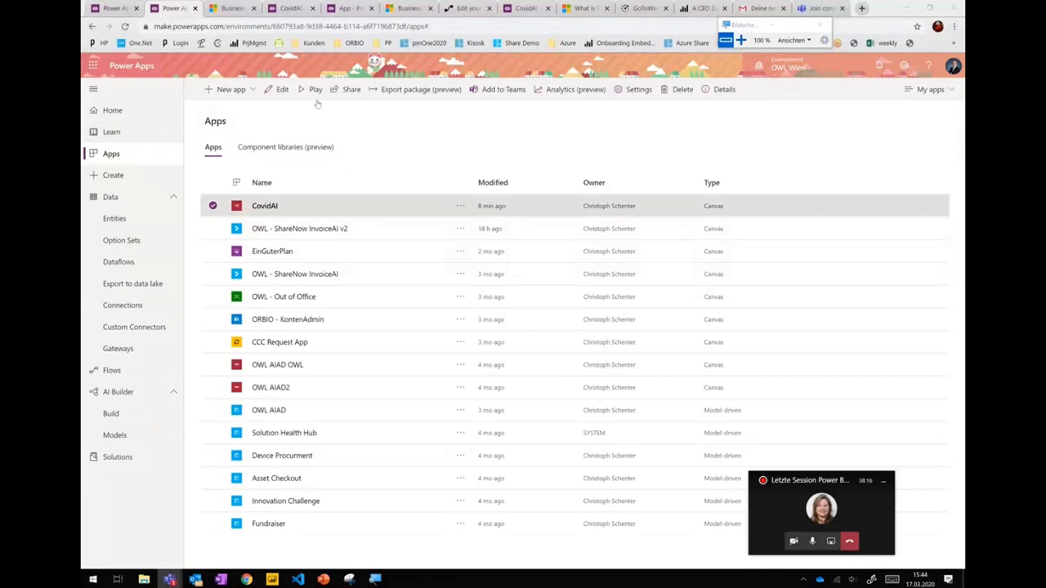
{"action": "left_click", "coordinate": [338, 8]}
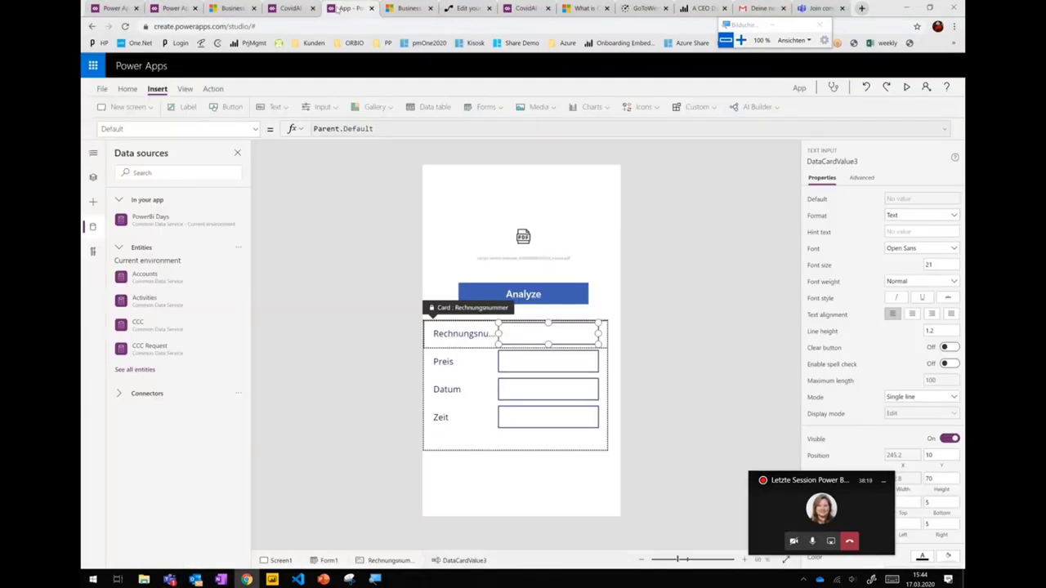
{"action": "left_click", "coordinate": [371, 8]}
{"action": "left_click", "coordinate": [564, 105]}
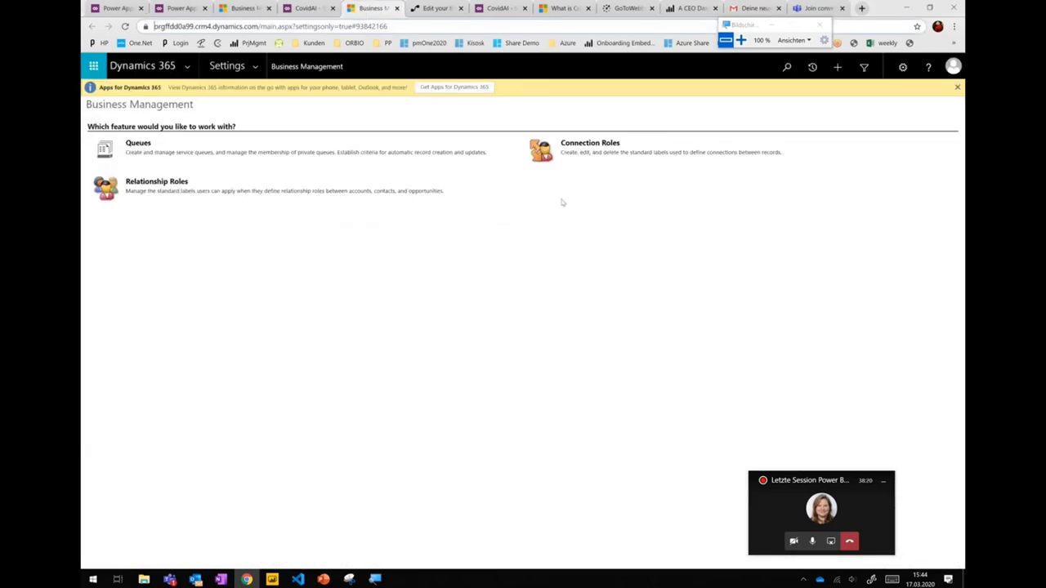
- Show the Microsoft Power Platform diagram in the Common Data Service documentation and stop sharing the screen in the Teams call
{"action": "left_click", "coordinate": [563, 9]}
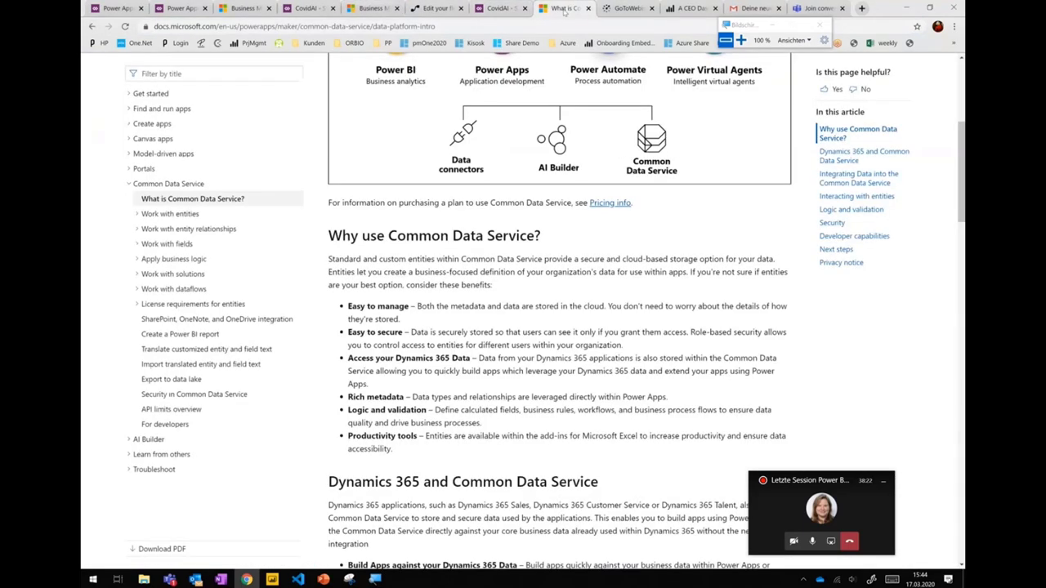
{"action": "scroll", "coordinate": [568, 174], "scroll_direction": "up", "scroll_amount": 3}
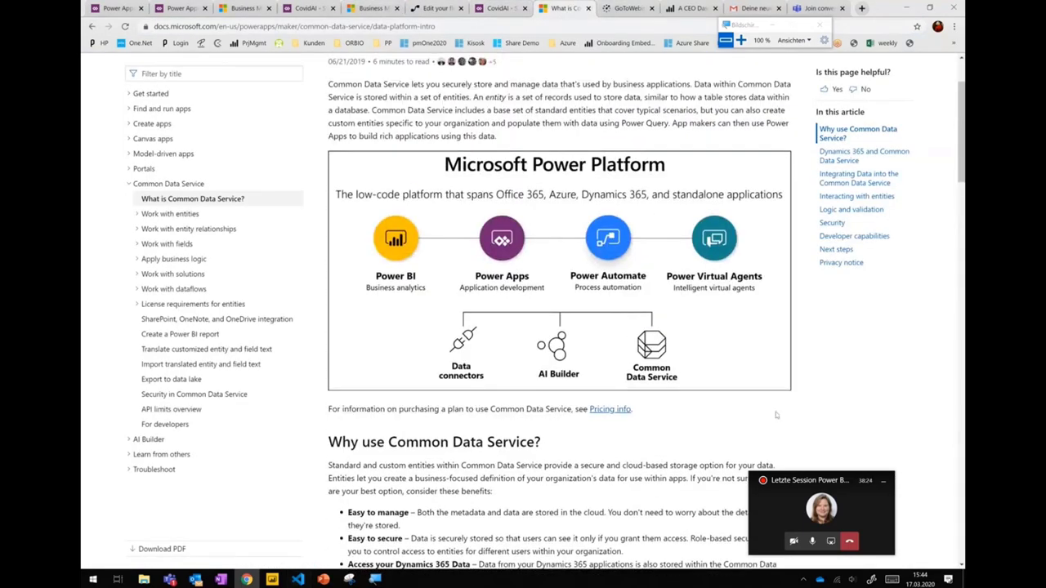
{"action": "left_click", "coordinate": [831, 542]}
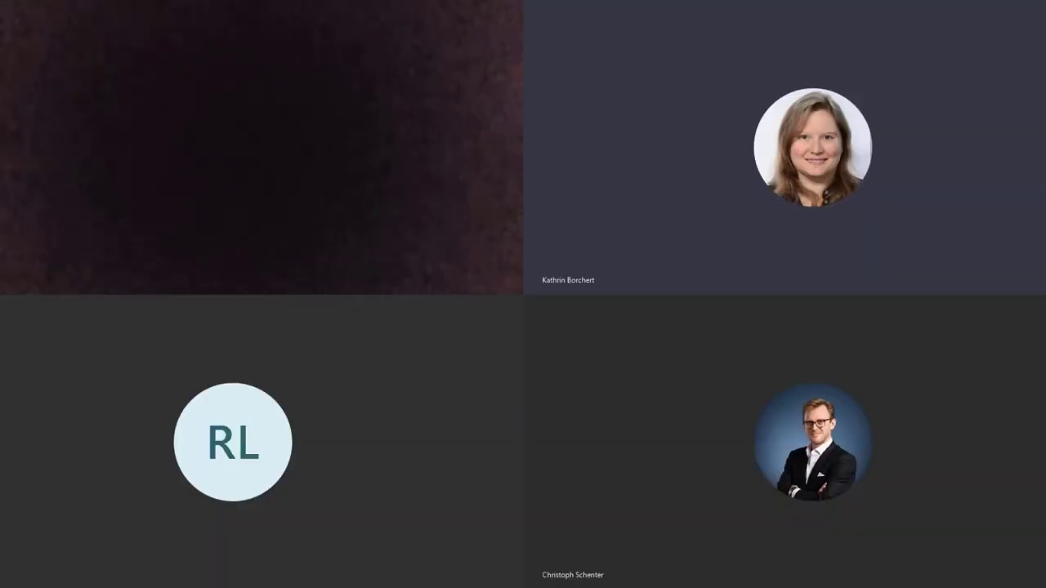